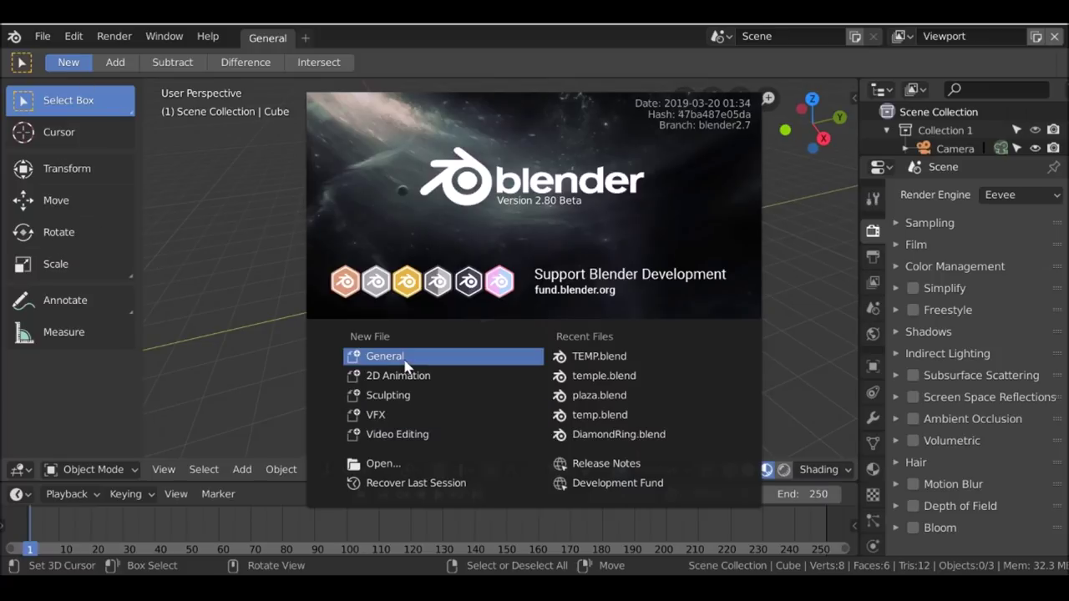
- Create a new VFX project and stay in the Motion Tracking workspace
{"action": "left_click", "coordinate": [438, 415]}
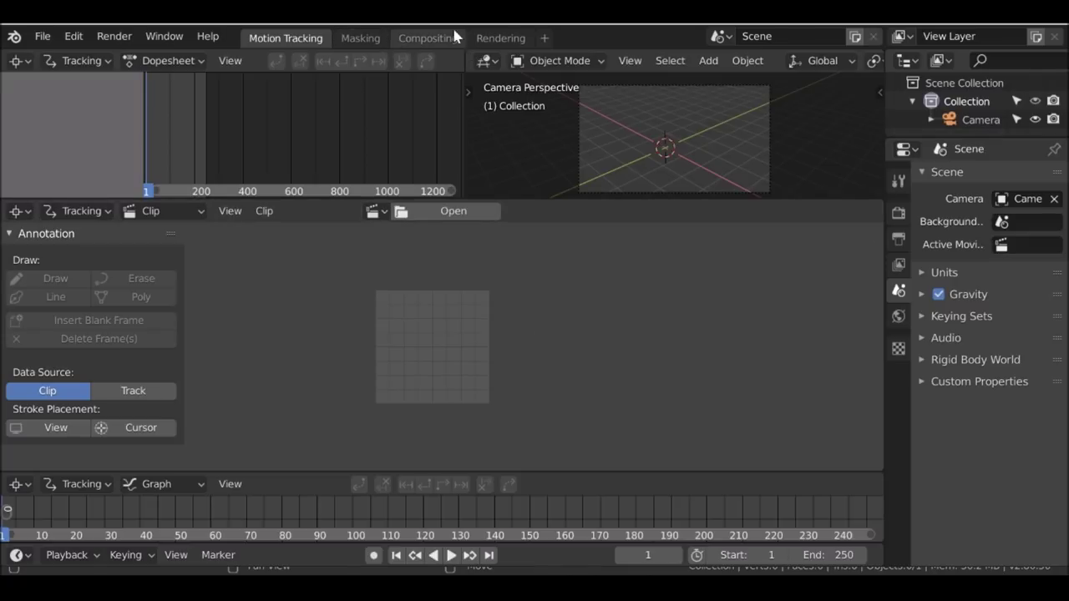
{"action": "left_click", "coordinate": [360, 37]}
{"action": "left_click", "coordinate": [289, 38]}
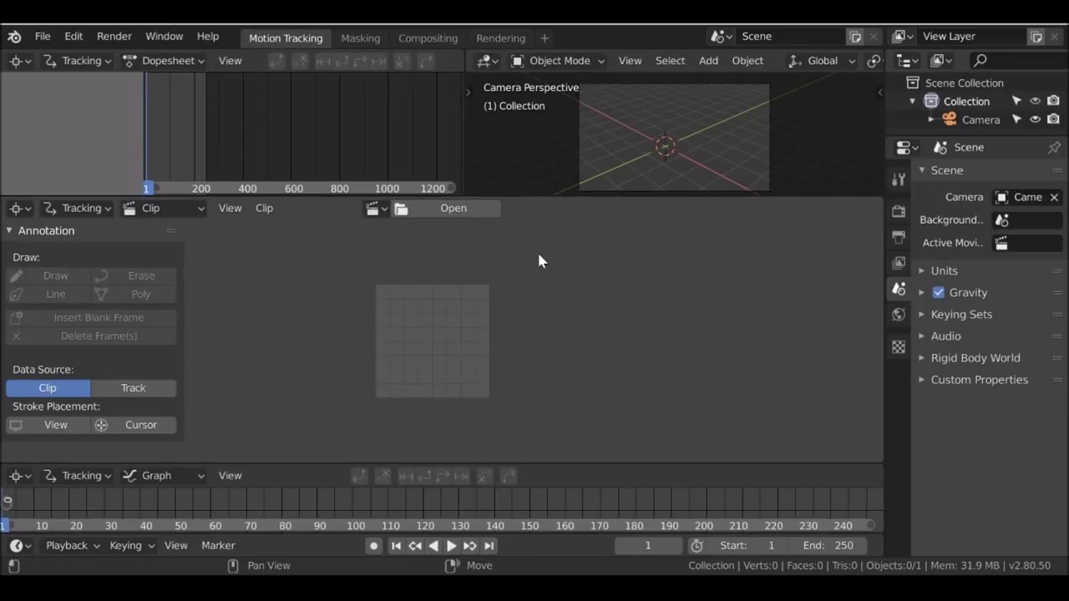
- Join the upper areas so the 3D viewport takes over the dopesheet, and extend the clip editor over the 3D viewport
{"action": "right_click", "coordinate": [465, 127]}
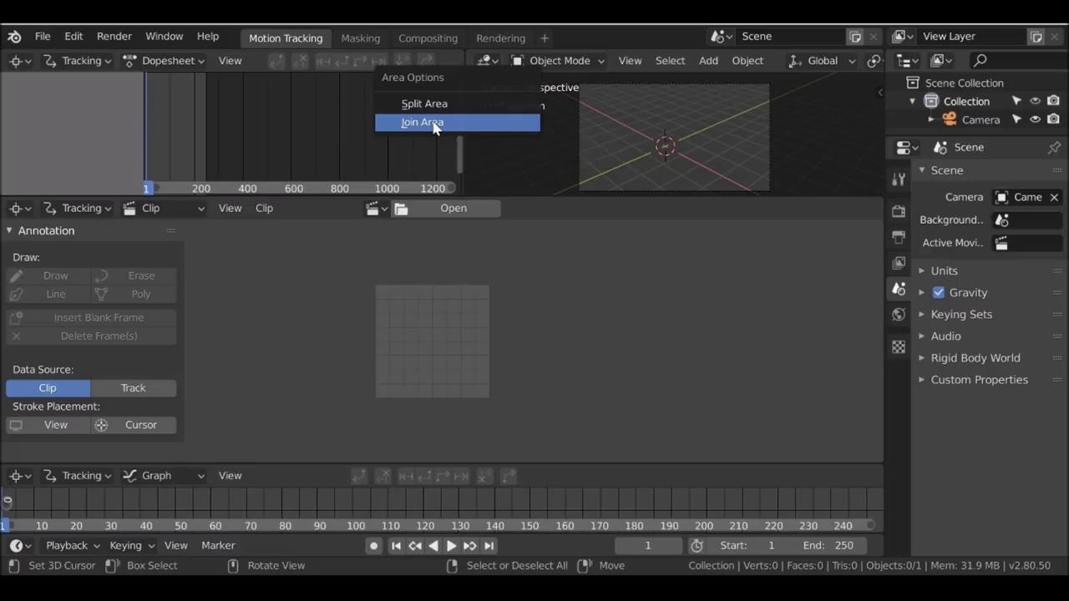
{"action": "left_click", "coordinate": [433, 125]}
{"action": "left_click", "coordinate": [303, 142]}
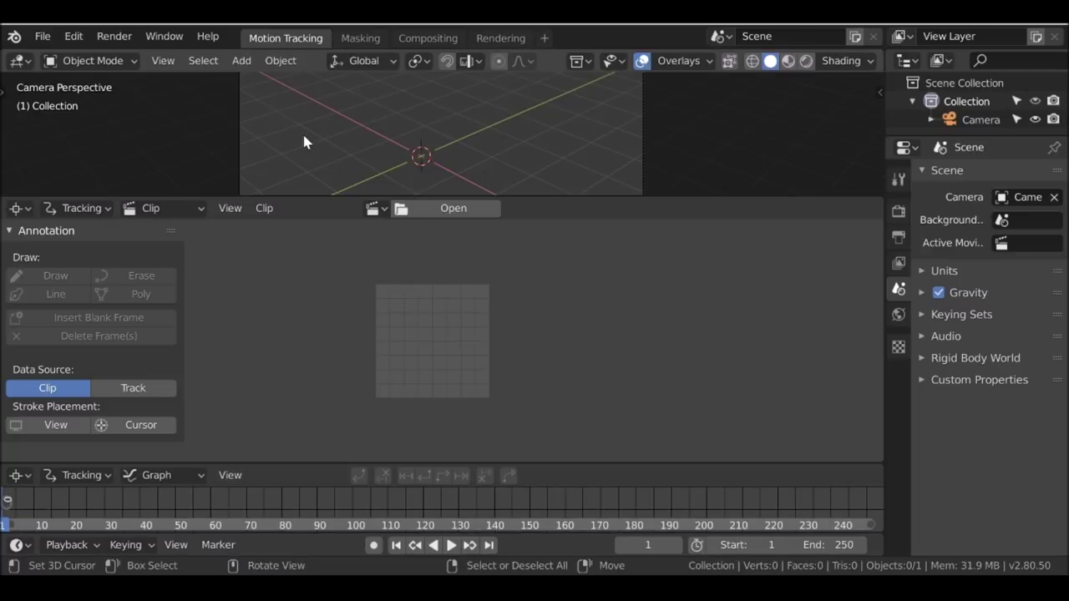
{"action": "right_click", "coordinate": [638, 197]}
{"action": "left_click", "coordinate": [596, 197]}
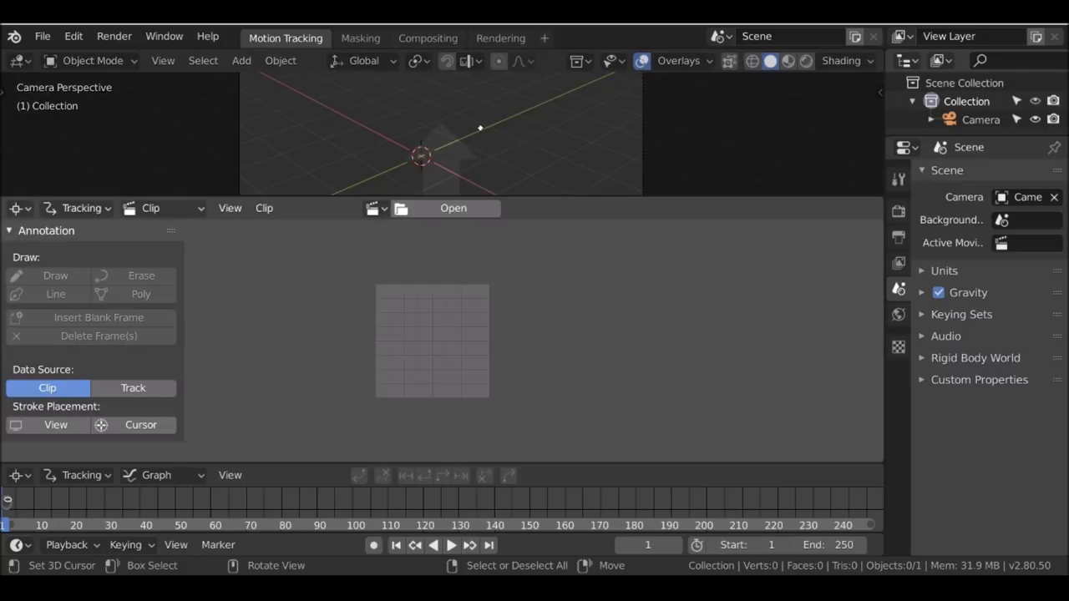
{"action": "left_click", "coordinate": [501, 124]}
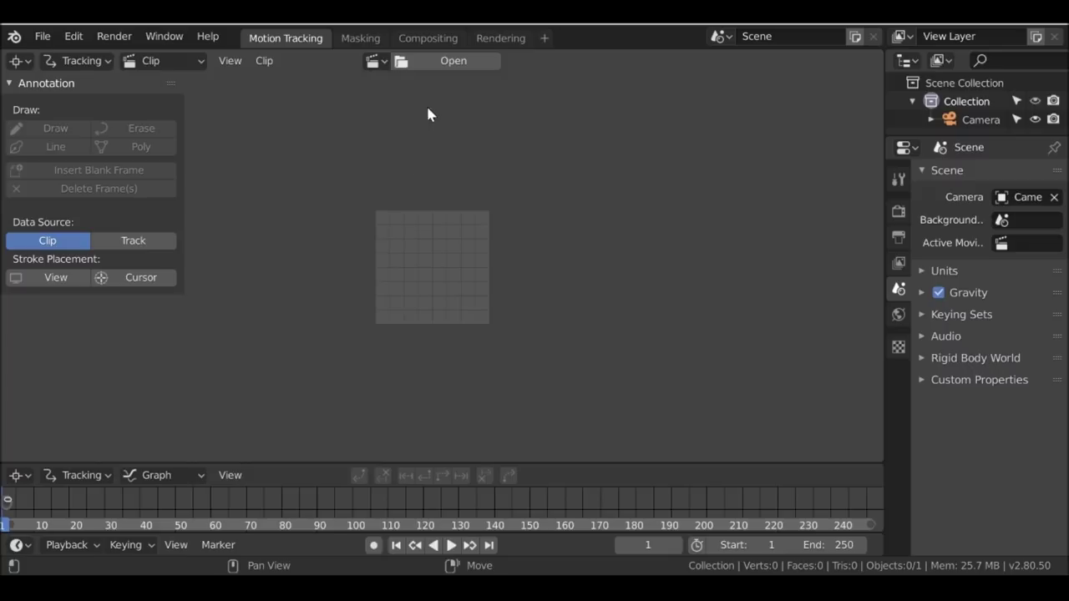
- Load the clip "Pexels Waterfall S0001-0250.mp4" from the Videoassets bookmark, filtering the files by "pex"
{"action": "left_click", "coordinate": [443, 61]}
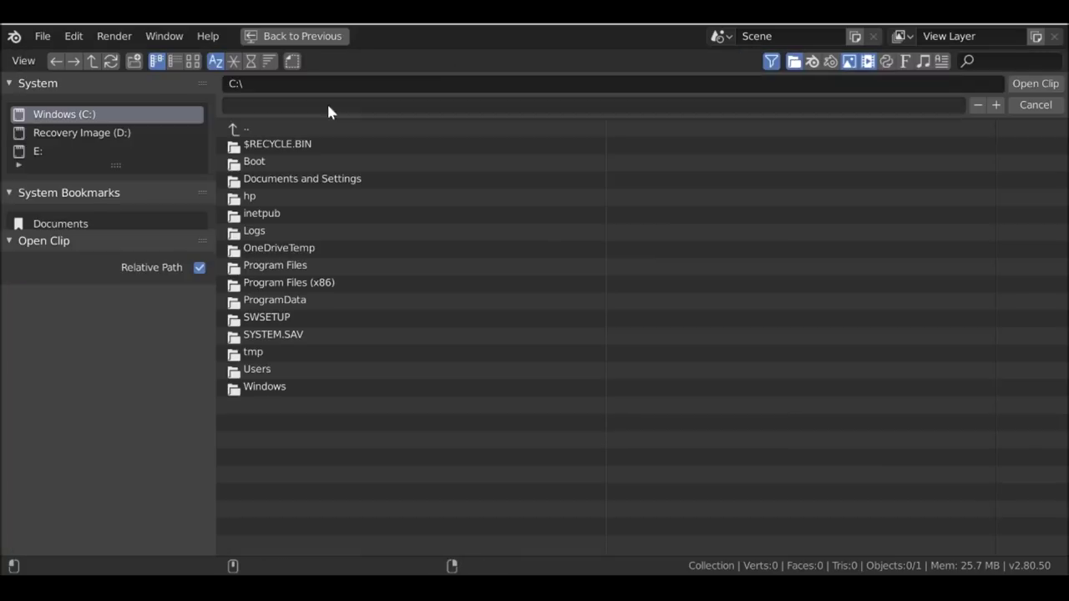
{"action": "scroll", "coordinate": [71, 142], "scroll_direction": "down", "scroll_amount": 5}
{"action": "left_click", "coordinate": [69, 136]}
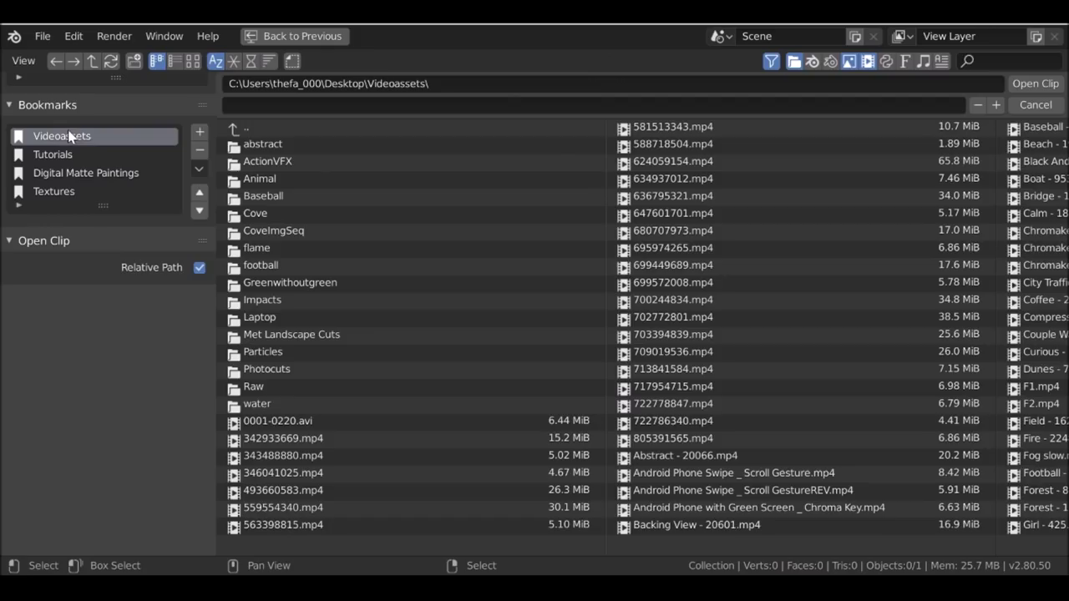
{"action": "left_click", "coordinate": [1013, 60]}
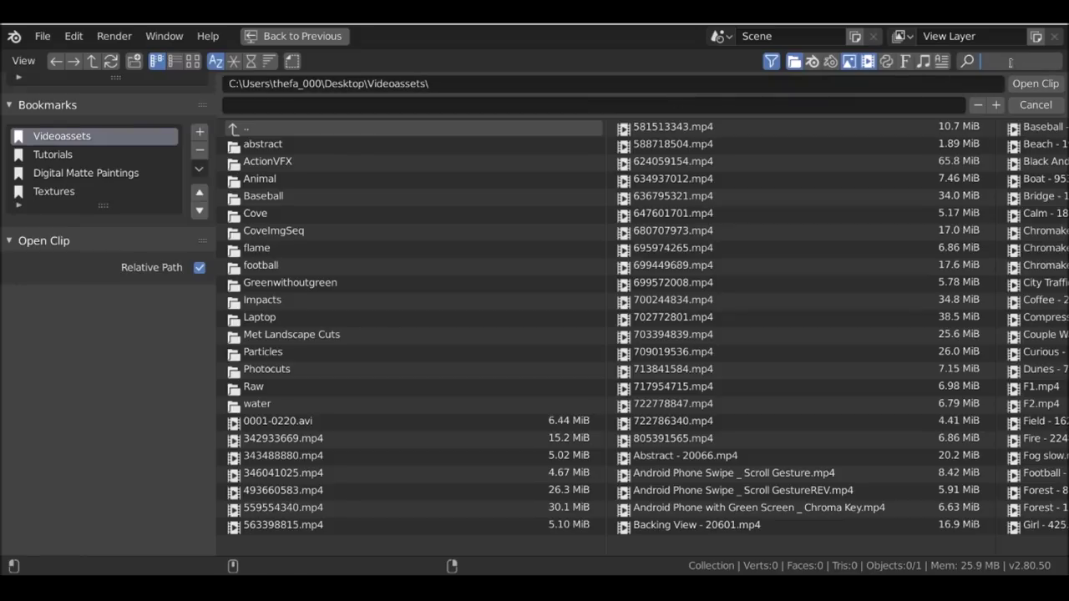
{"action": "type", "text": "pex"}
{"action": "left_click", "coordinate": [452, 301]}
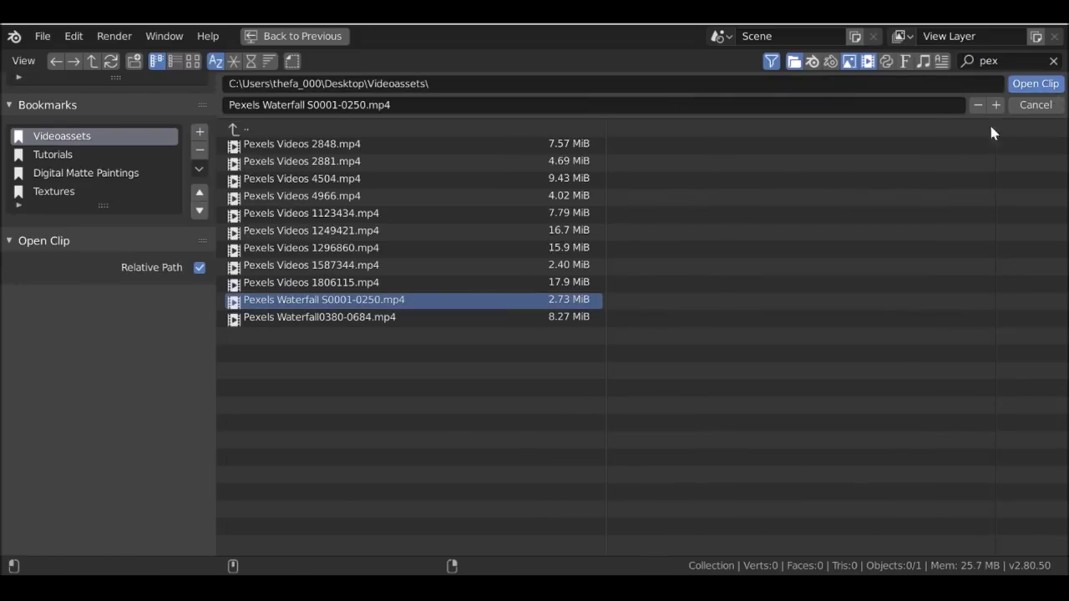
{"action": "key", "text": "Return"}
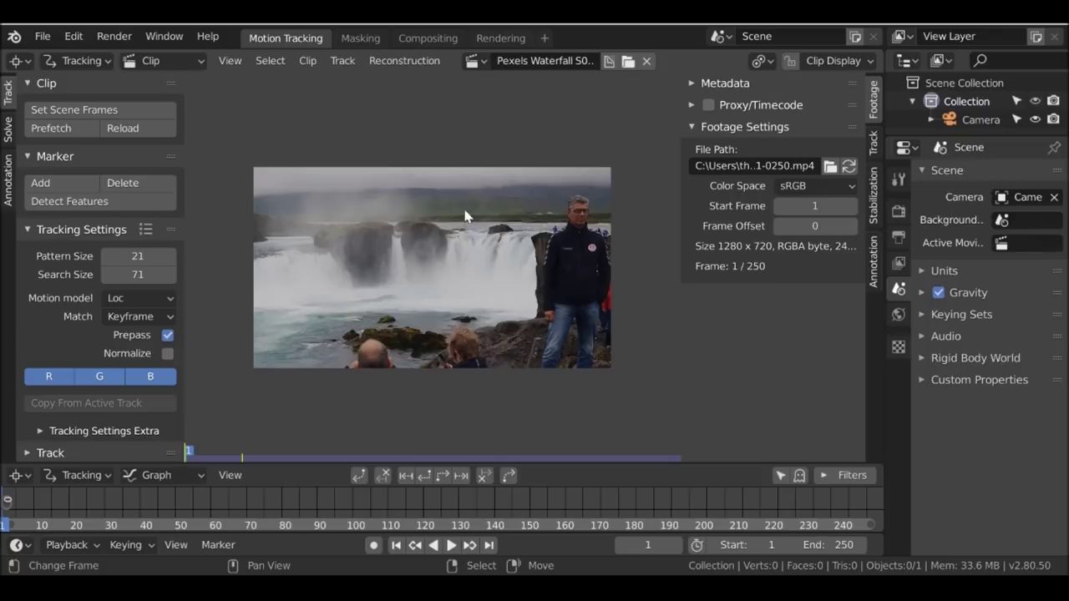
- Set the scene's end frame to 200 and prefetch the clip's frames
{"action": "scroll", "coordinate": [438, 505], "scroll_direction": "down", "scroll_amount": 5}
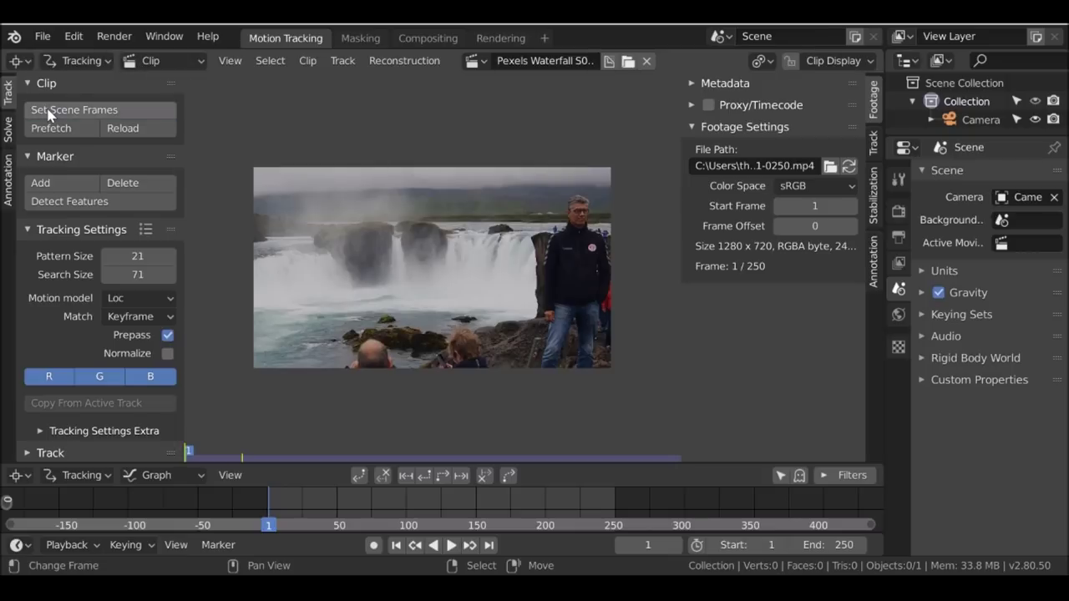
{"action": "left_click", "coordinate": [813, 544]}
{"action": "type", "text": "200"}
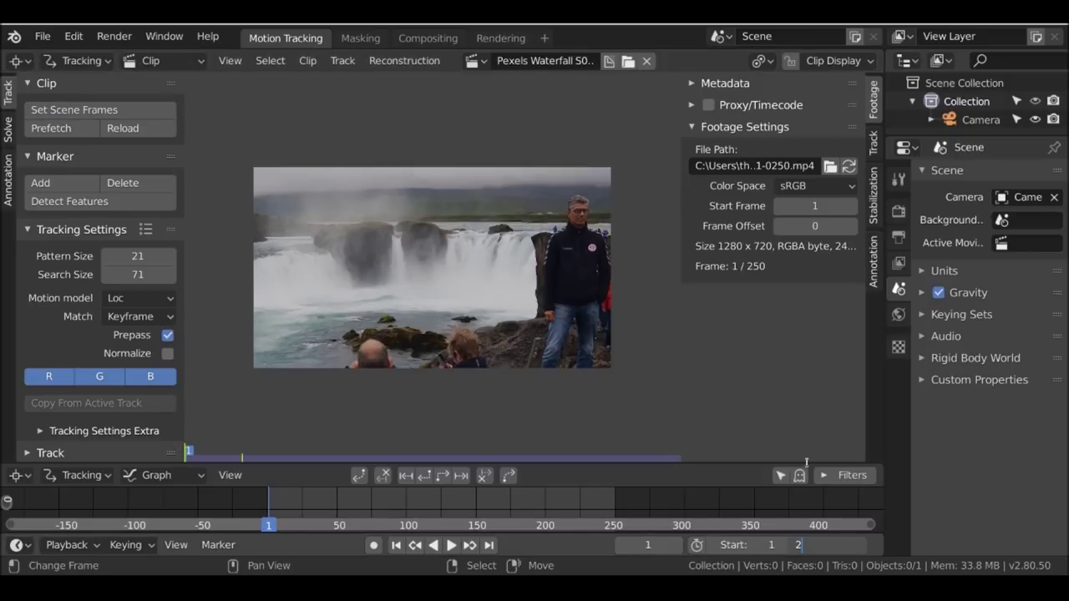
{"action": "key", "text": "Return"}
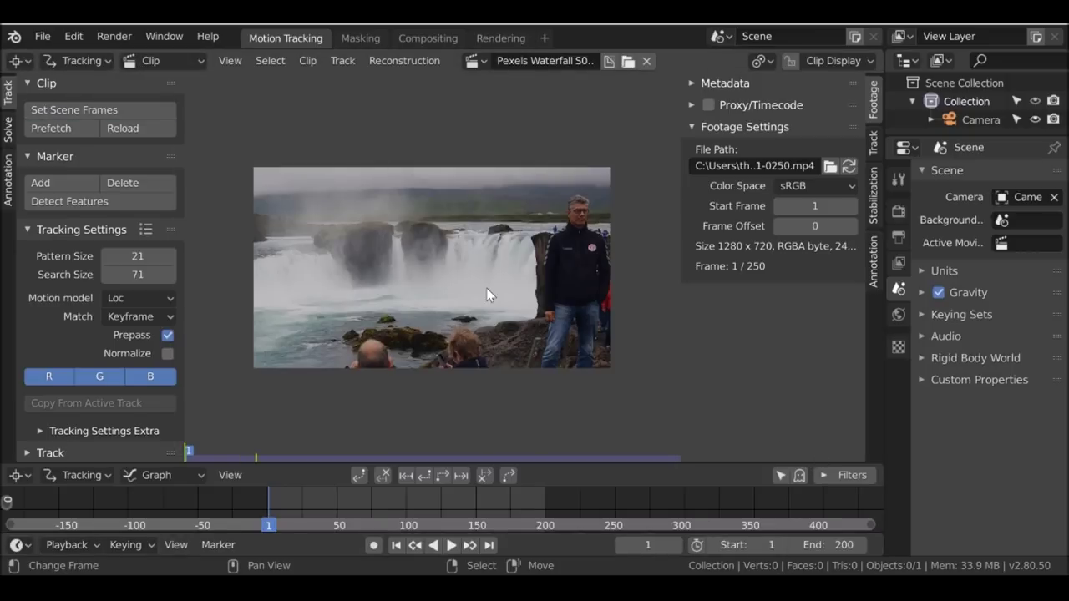
{"action": "left_click", "coordinate": [51, 127]}
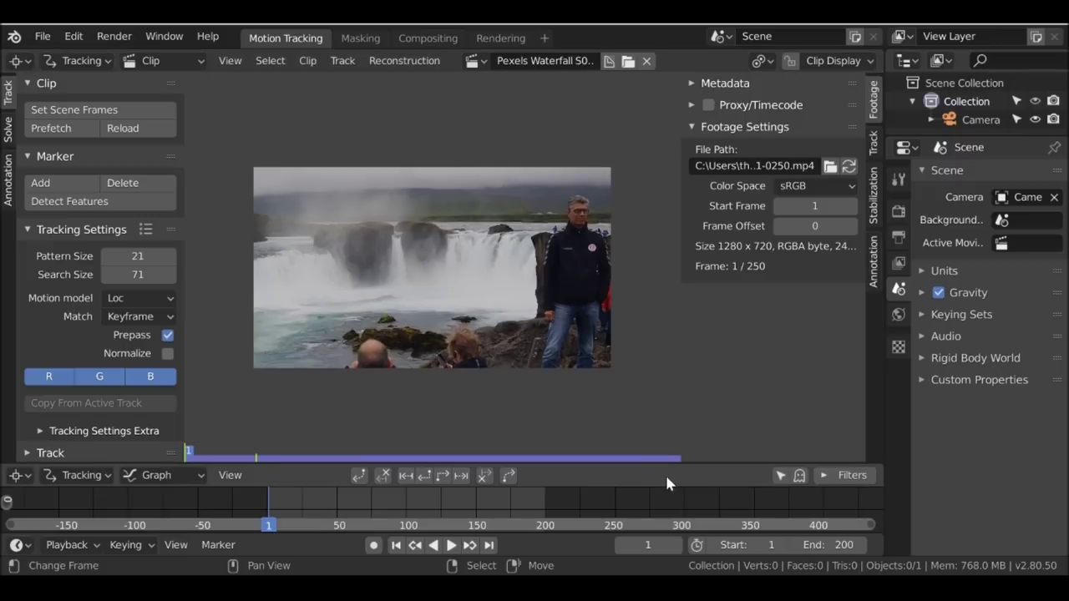
- View the preferences, and scrub the clip to frame 124 and back to the first frame
{"action": "left_click", "coordinate": [73, 36]}
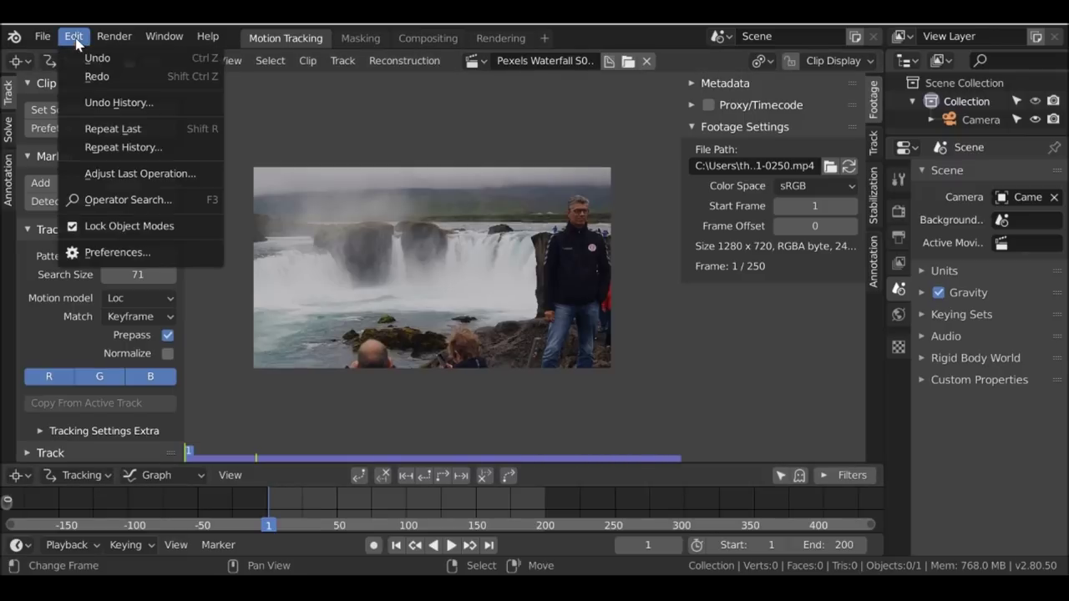
{"action": "left_click", "coordinate": [118, 252]}
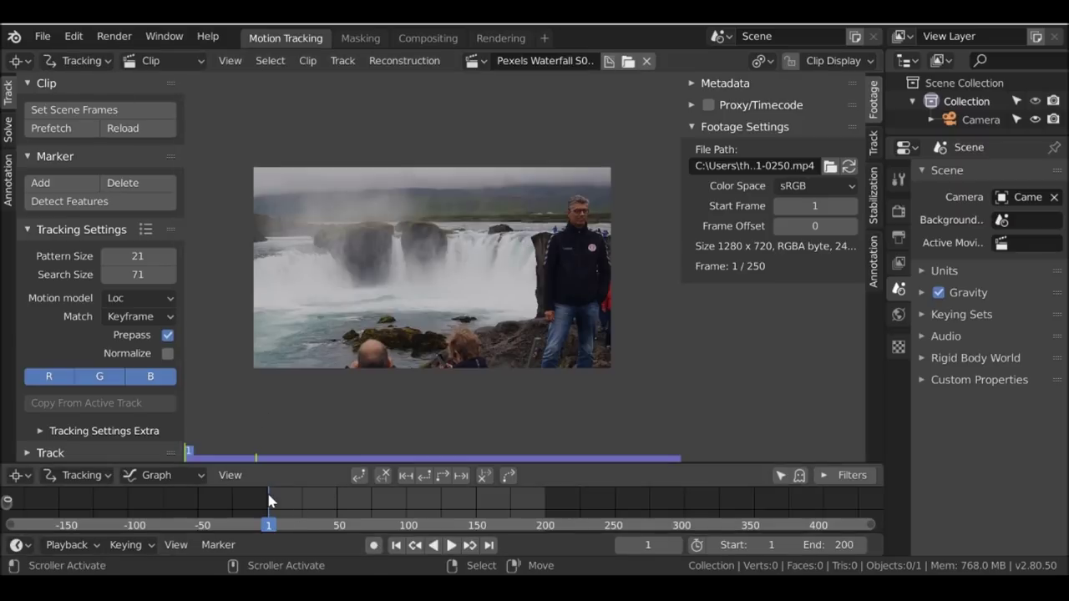
{"action": "left_click_drag", "start_coordinate": [357, 525], "coordinate": [438, 485]}
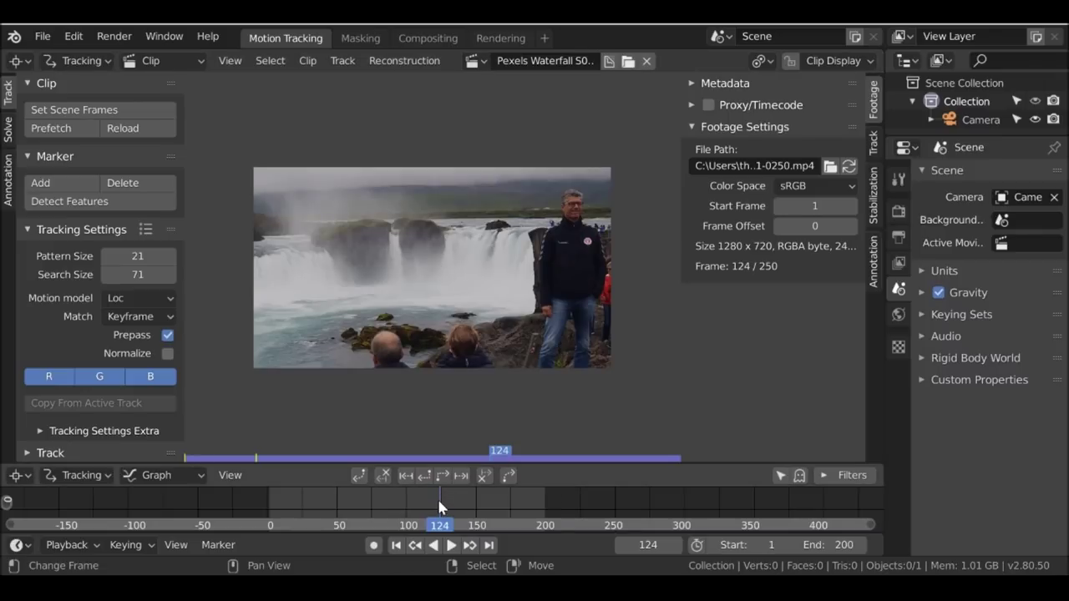
{"action": "left_click", "coordinate": [396, 544]}
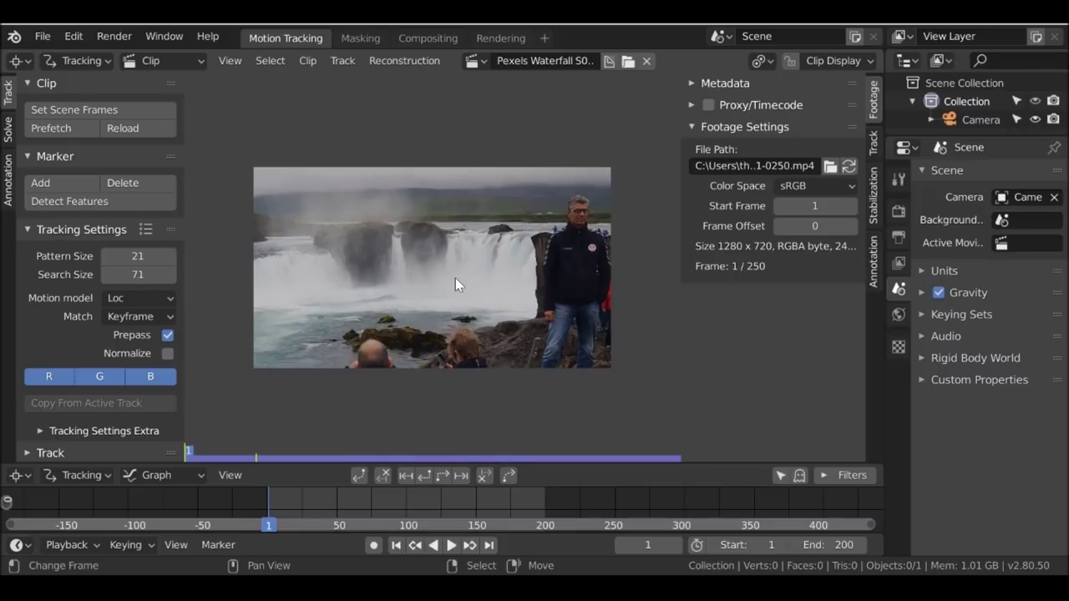
- Configure the tracking settings with the LocRot motion model, matching to the previous frame and Normalize enabled
{"action": "left_click", "coordinate": [137, 298]}
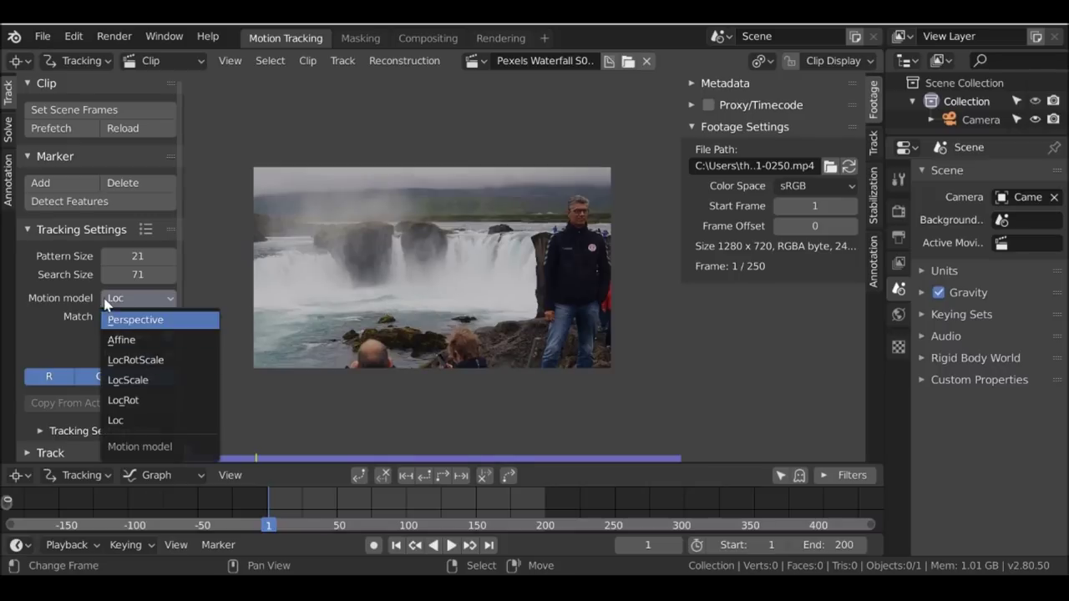
{"action": "left_click", "coordinate": [157, 401]}
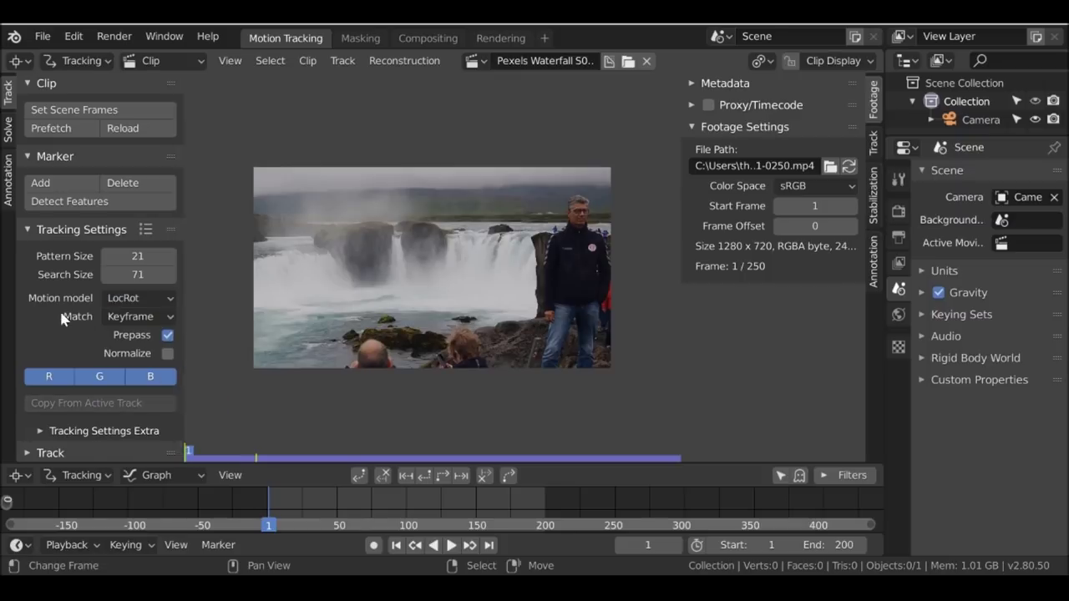
{"action": "left_click", "coordinate": [138, 323]}
{"action": "left_click", "coordinate": [132, 358]}
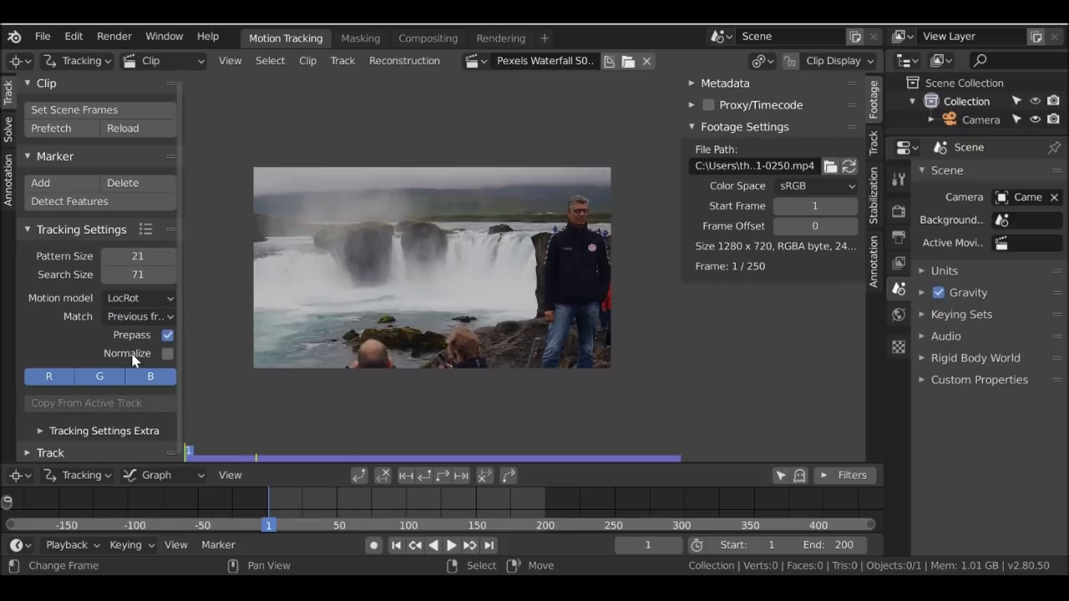
{"action": "left_click", "coordinate": [169, 355]}
- Show the track properties and add a tracking marker on the dark rock above the waterfall
{"action": "scroll", "coordinate": [536, 290], "scroll_direction": "up", "scroll_amount": 1}
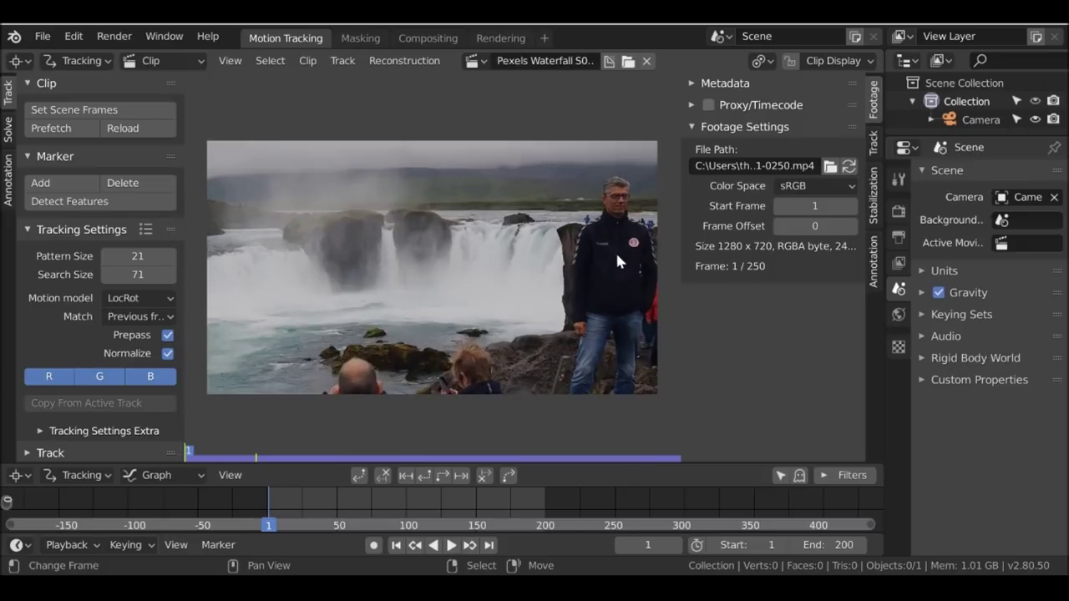
{"action": "left_click", "coordinate": [873, 143]}
{"action": "scroll", "coordinate": [498, 221], "scroll_direction": "up", "scroll_amount": 4}
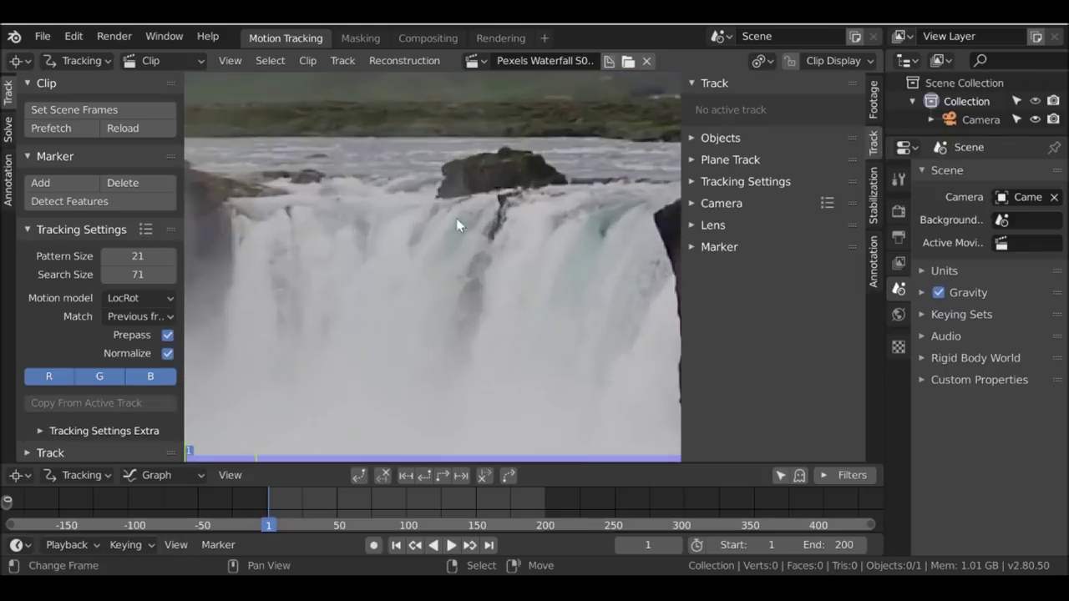
{"action": "scroll", "coordinate": [381, 281], "scroll_direction": "up", "scroll_amount": 4}
{"action": "key", "text": "ctrl"}
{"action": "left_click", "coordinate": [394, 227], "text": "ctrl"}
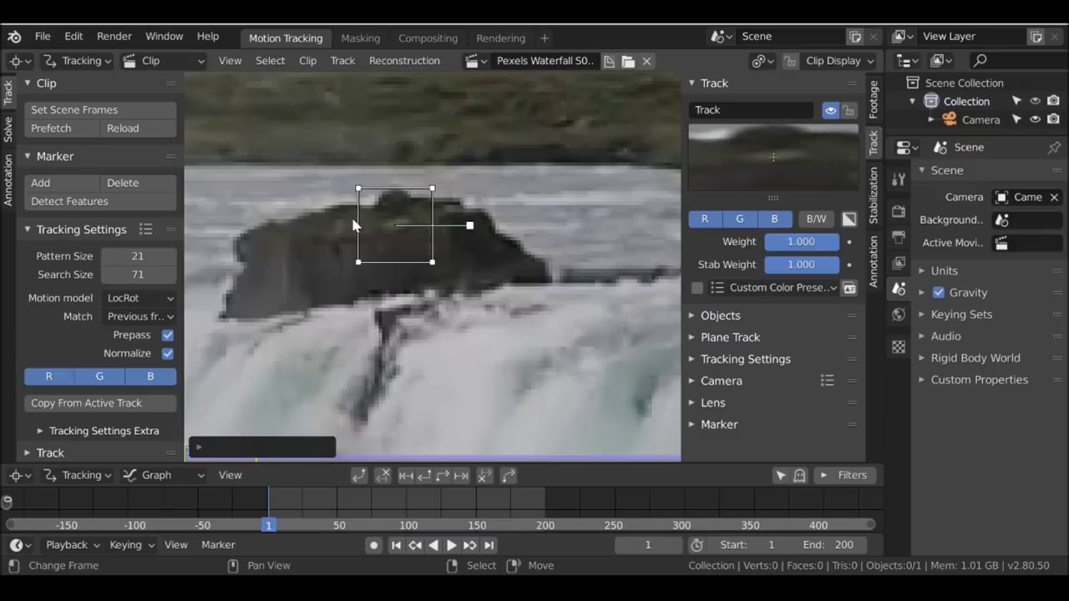
- Shrink the marker's pattern area slightly and reposition it within the dark rock
{"action": "left_click_drag", "start_coordinate": [405, 206], "coordinate": [409, 223]}
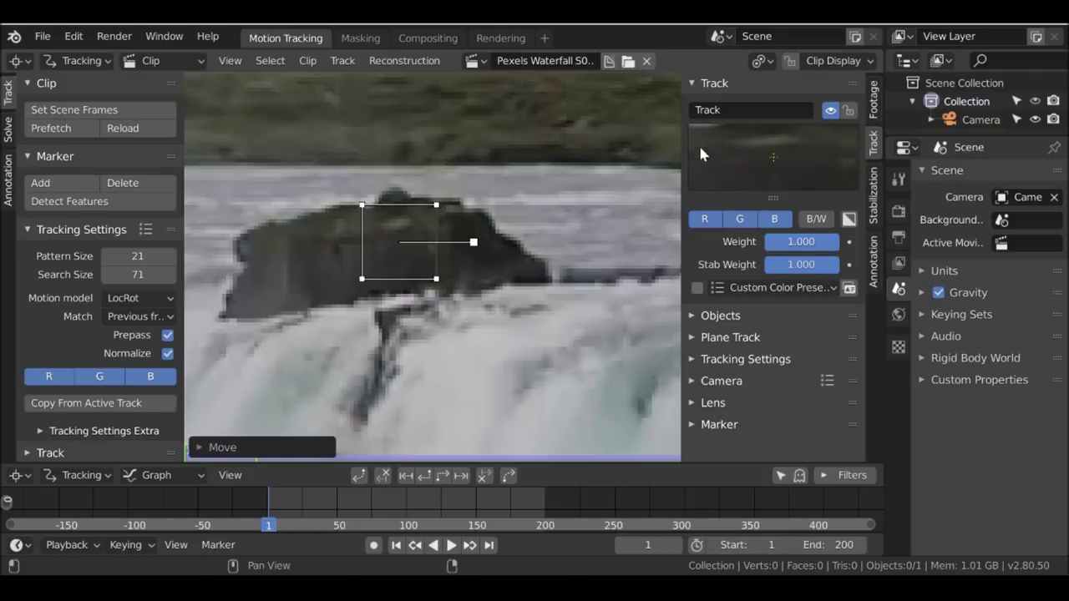
{"action": "key", "text": "g"}
{"action": "left_click", "coordinate": [537, 210]}
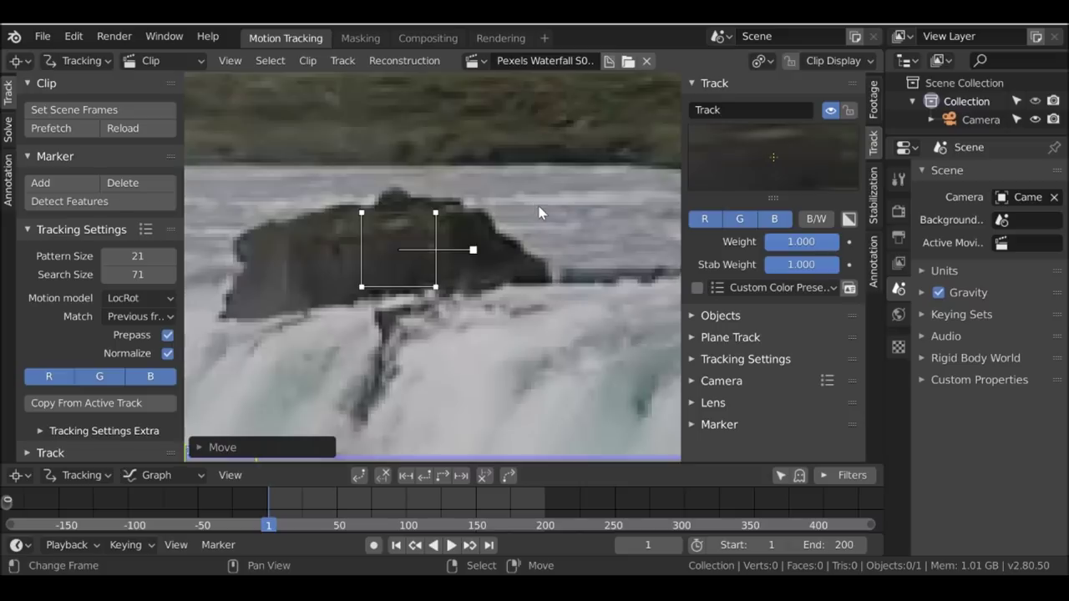
{"action": "key", "text": "s"}
{"action": "left_click", "coordinate": [519, 216]}
{"action": "key", "text": "g"}
{"action": "left_click", "coordinate": [522, 205]}
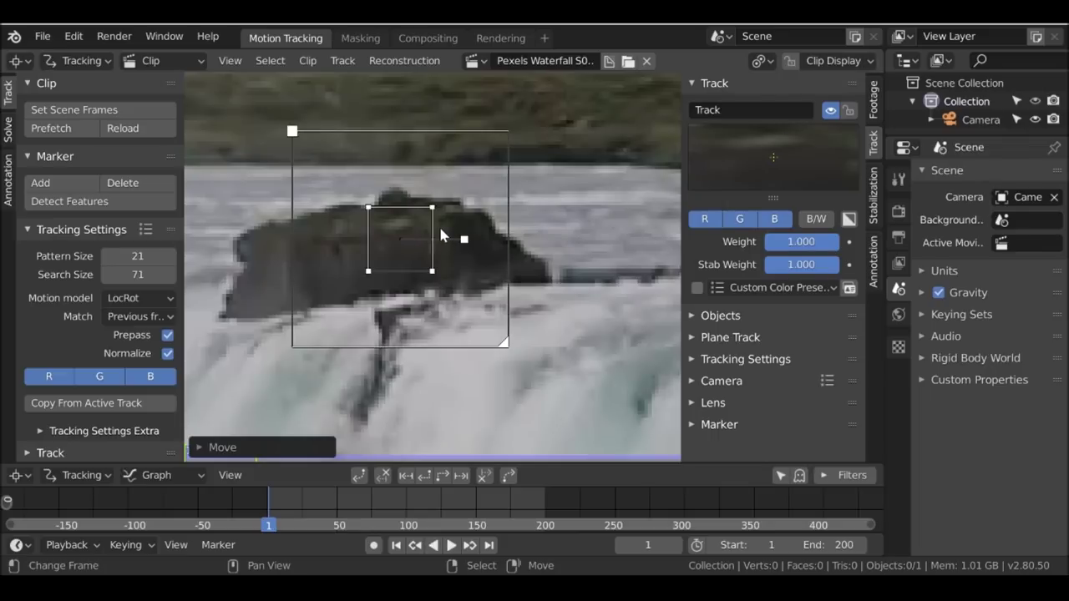
- Enable the Search marker display and shrink the marker's search area close around its pattern area
{"action": "left_click", "coordinate": [847, 61]}
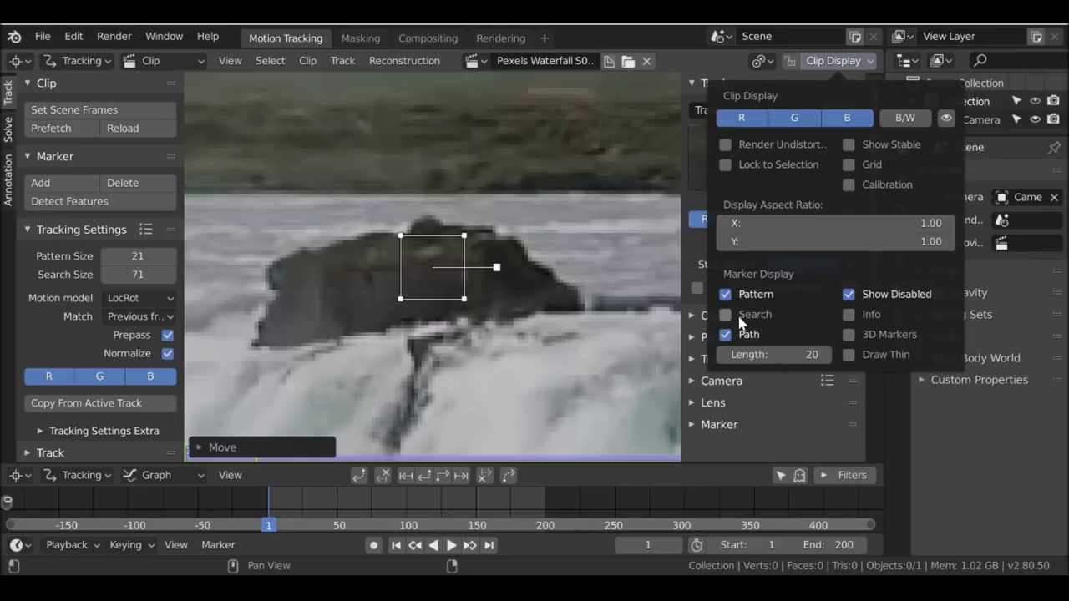
{"action": "left_click", "coordinate": [740, 319]}
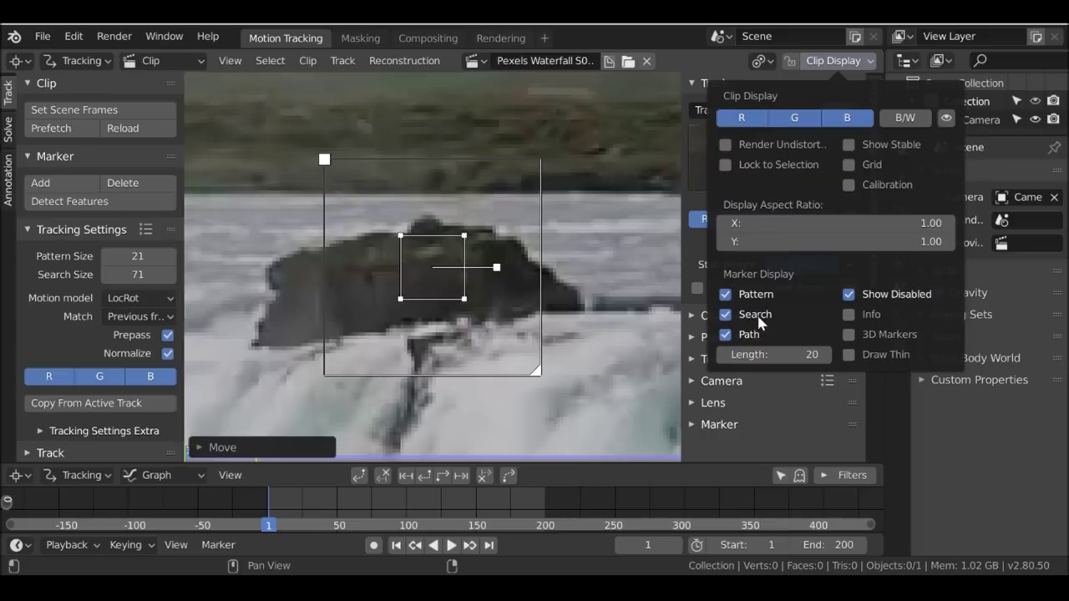
{"action": "left_click_drag", "start_coordinate": [536, 378], "coordinate": [490, 324]}
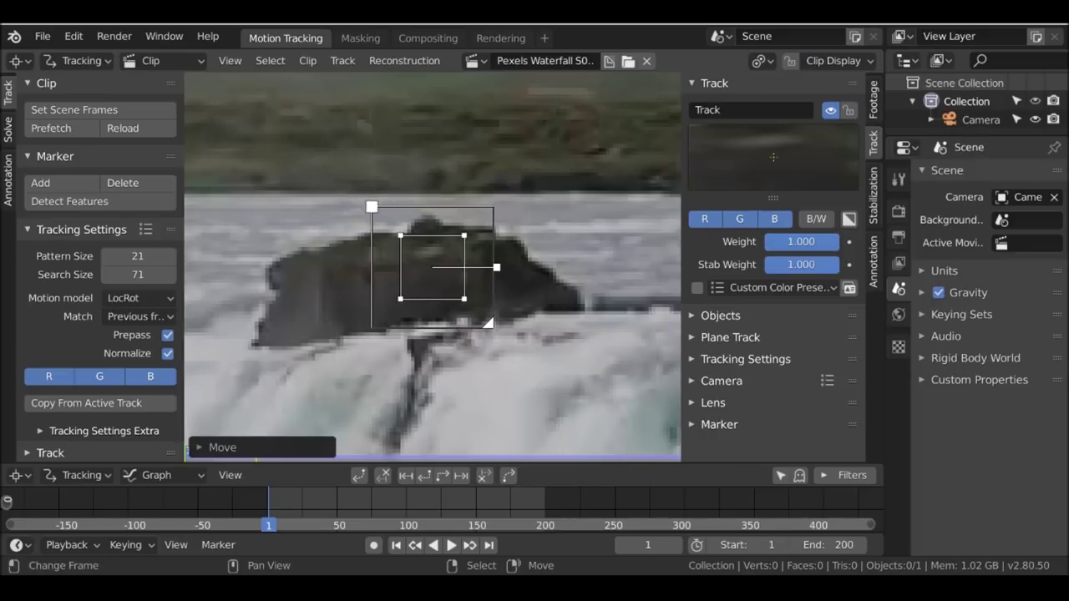
- Add a second tracking marker on the distant grassy bank beside the standing man's head
{"action": "key", "text": "f"}
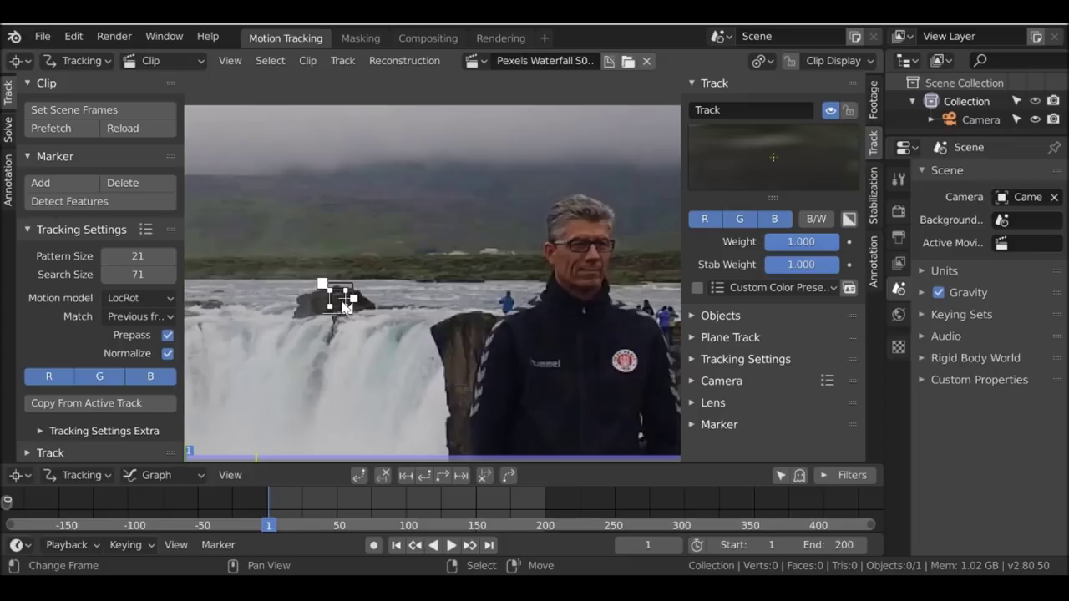
{"action": "scroll", "coordinate": [500, 300], "scroll_direction": "up", "scroll_amount": 5}
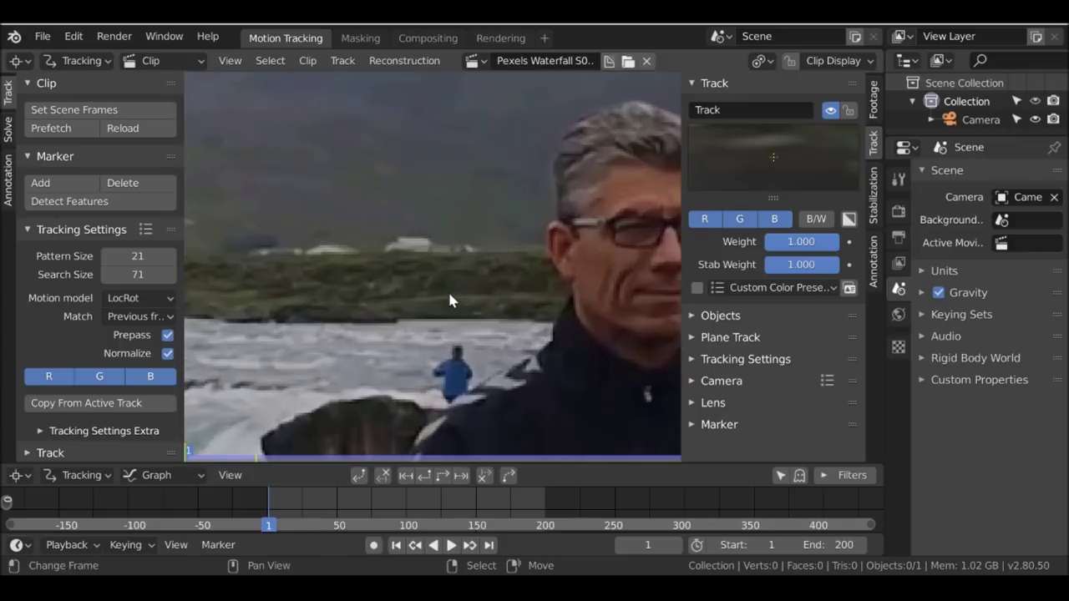
{"action": "left_click", "coordinate": [395, 288], "text": "ctrl"}
- Add a third tracking marker on the mossy rock behind the bald man's head and shrink its search area around the pattern
{"action": "scroll", "coordinate": [396, 288], "scroll_direction": "down", "scroll_amount": 7}
{"action": "middle_click_drag", "start_coordinate": [354, 331], "coordinate": [465, 208]}
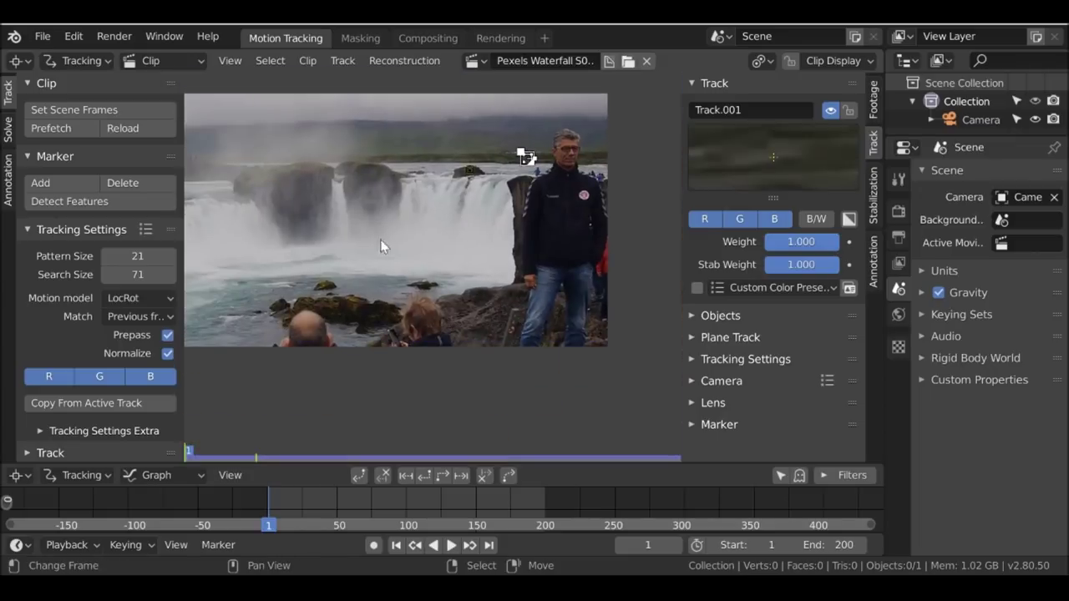
{"action": "middle_click_drag", "start_coordinate": [339, 305], "coordinate": [464, 277], "text": "ctrl"}
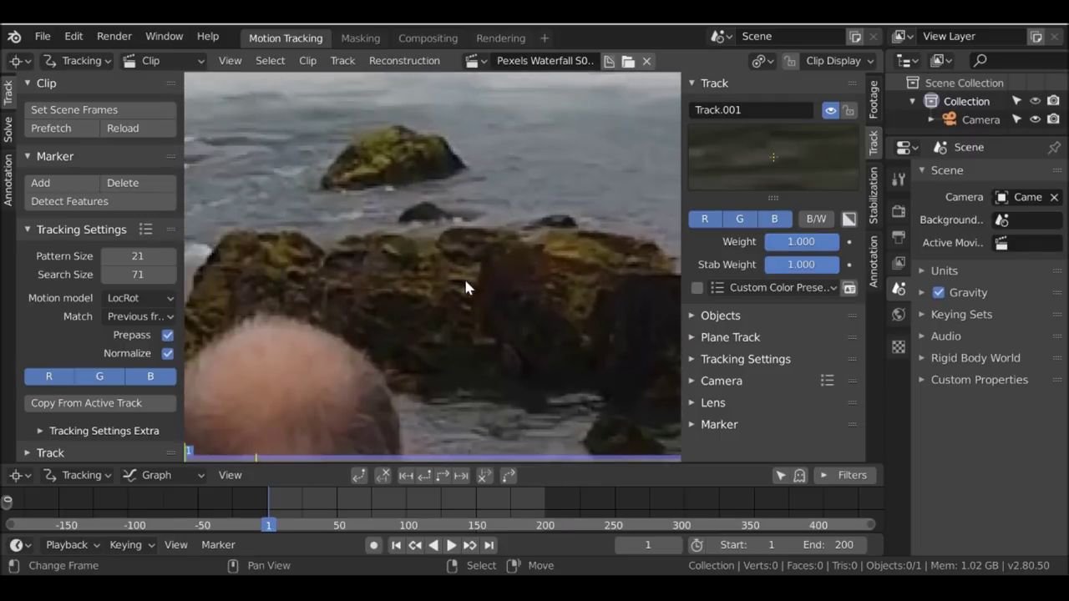
{"action": "left_click", "coordinate": [388, 258], "text": "ctrl"}
{"action": "left_click_drag", "start_coordinate": [412, 265], "coordinate": [420, 268]}
{"action": "left_click_drag", "start_coordinate": [473, 337], "coordinate": [436, 303]}
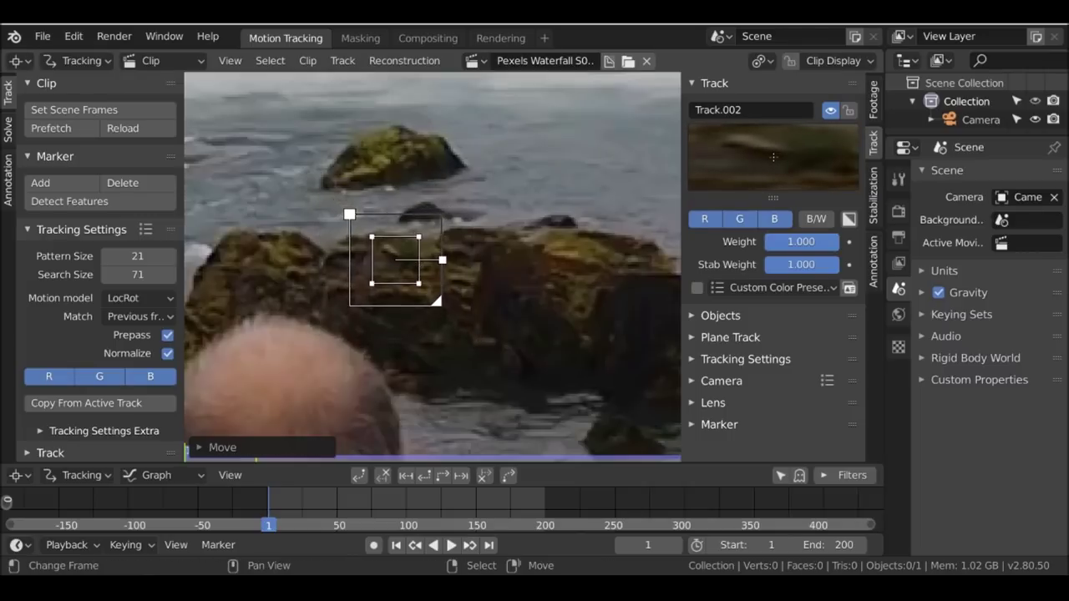
- Select all three markers and track them forward through the clip to frame 200
{"action": "key", "text": "Home"}
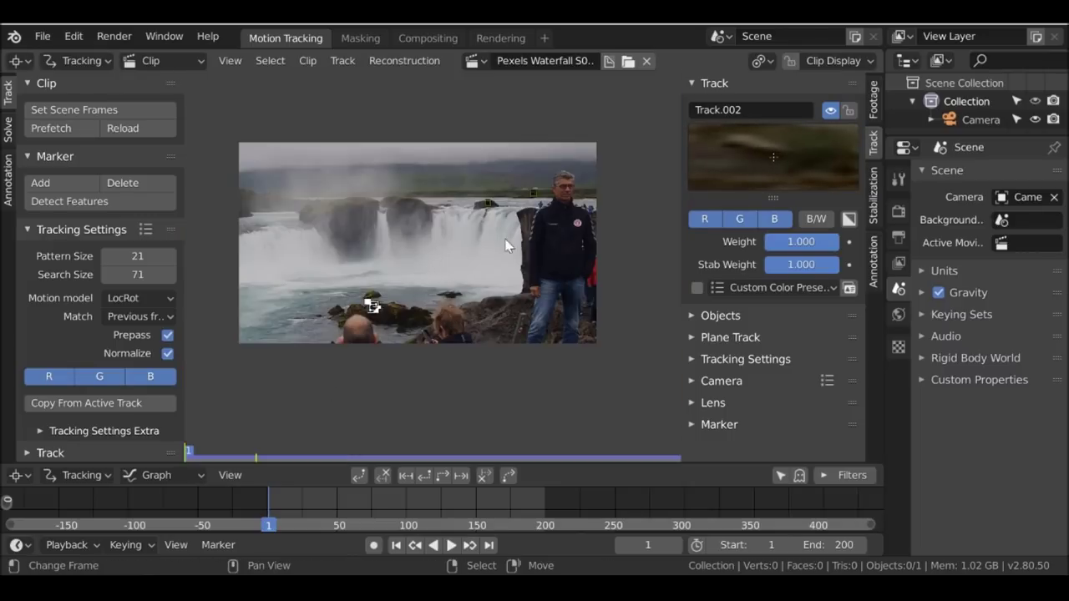
{"action": "key", "text": "a"}
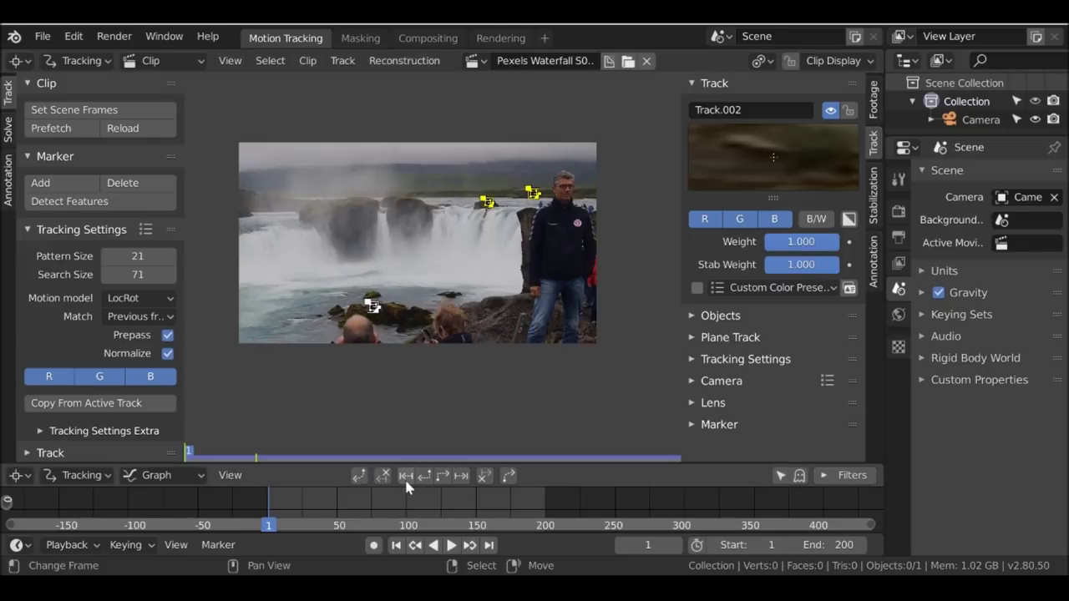
{"action": "left_click", "coordinate": [48, 450]}
{"action": "scroll", "coordinate": [47, 401], "scroll_direction": "down", "scroll_amount": 3}
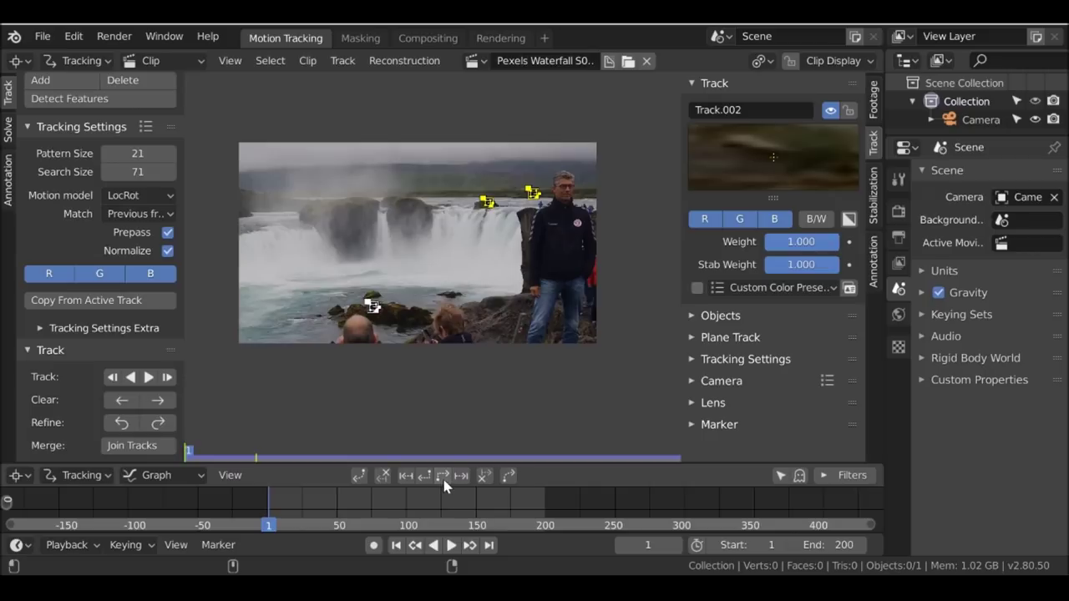
{"action": "key", "text": "ctrl+t"}
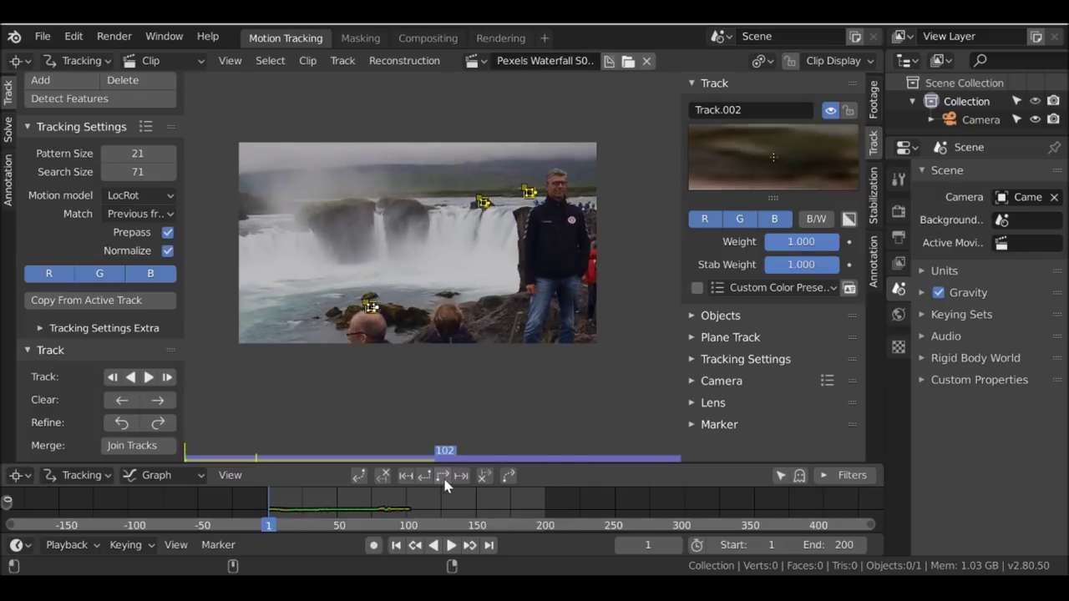
- Select the grassy bank and foreground rock markers in turn and scrub through the frames to check how well they follow the footage
{"action": "left_click", "coordinate": [491, 201]}
{"action": "right_click", "coordinate": [535, 189]}
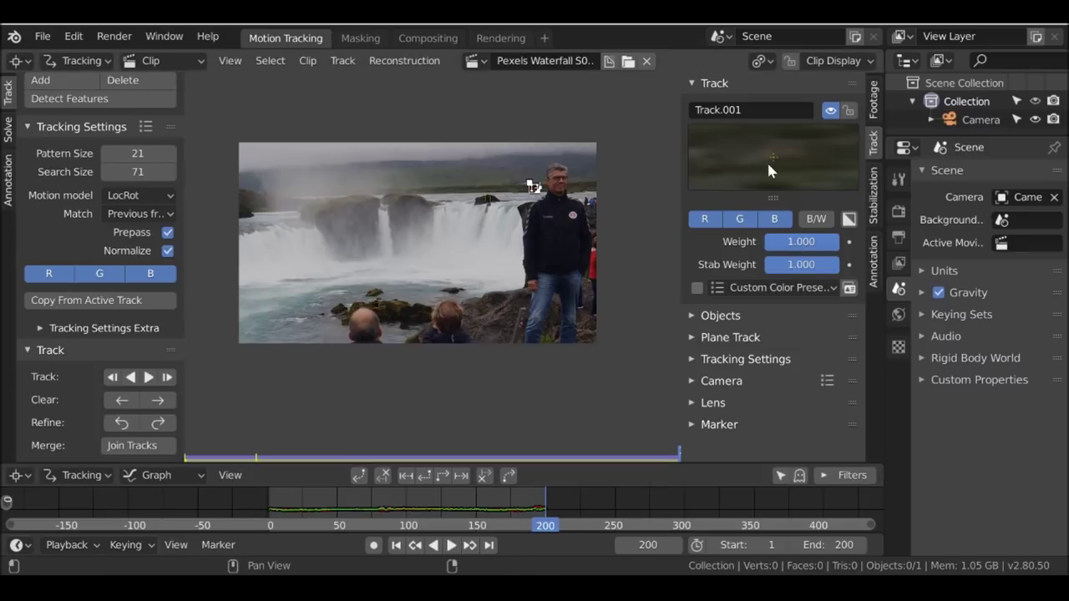
{"action": "left_click_drag", "start_coordinate": [532, 522], "coordinate": [482, 523]}
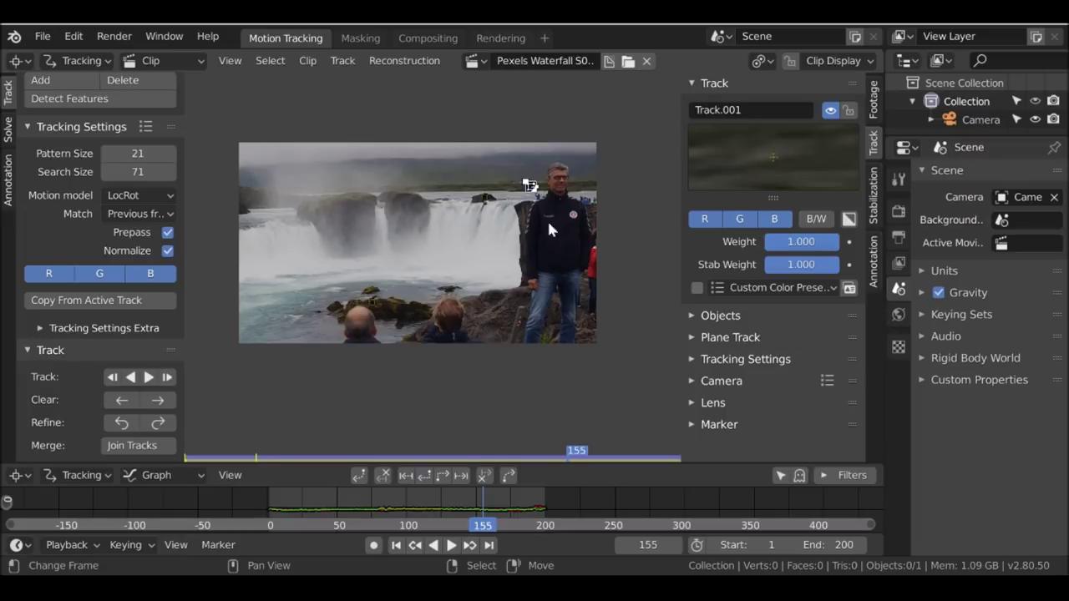
{"action": "right_click", "coordinate": [372, 301]}
{"action": "left_click_drag", "start_coordinate": [441, 507], "coordinate": [390, 523]}
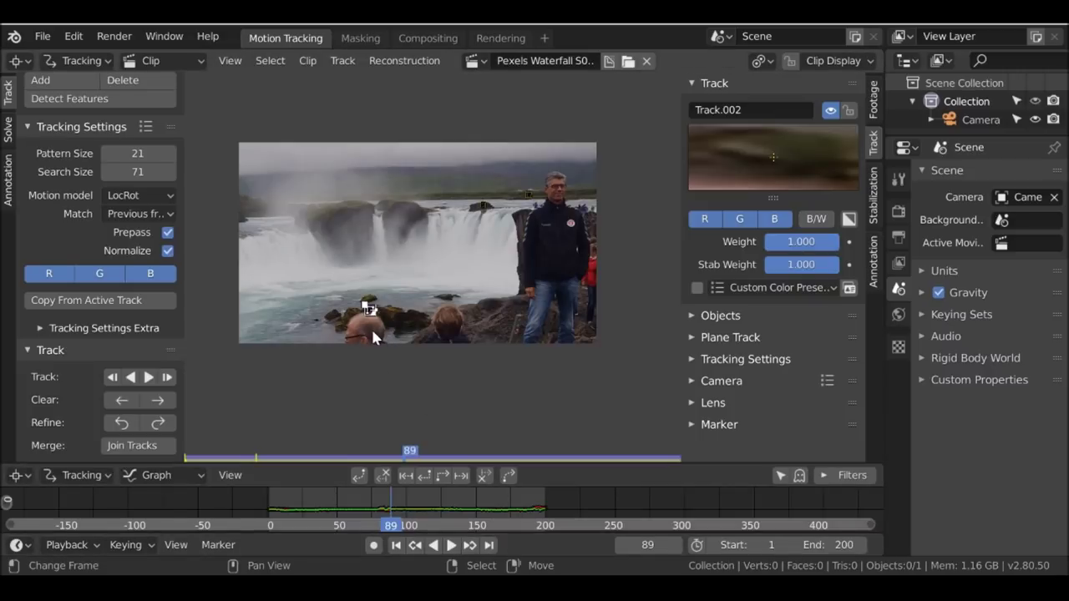
- Return to frame 1 and clear the foreground rock marker's tracked path after that frame
{"action": "left_click", "coordinate": [396, 544]}
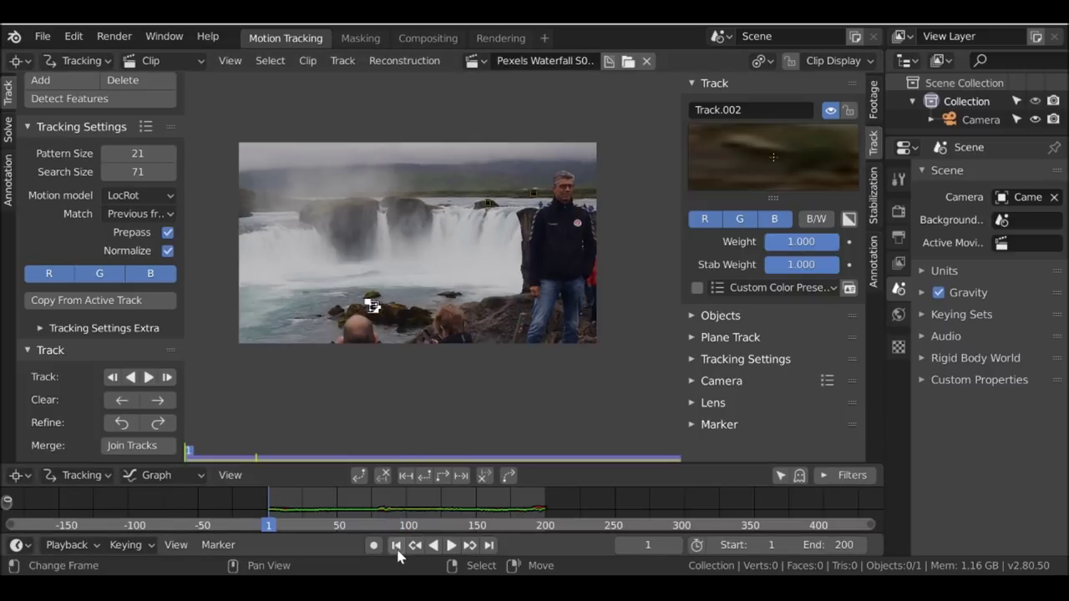
{"action": "scroll", "coordinate": [459, 283], "scroll_direction": "up", "scroll_amount": 5}
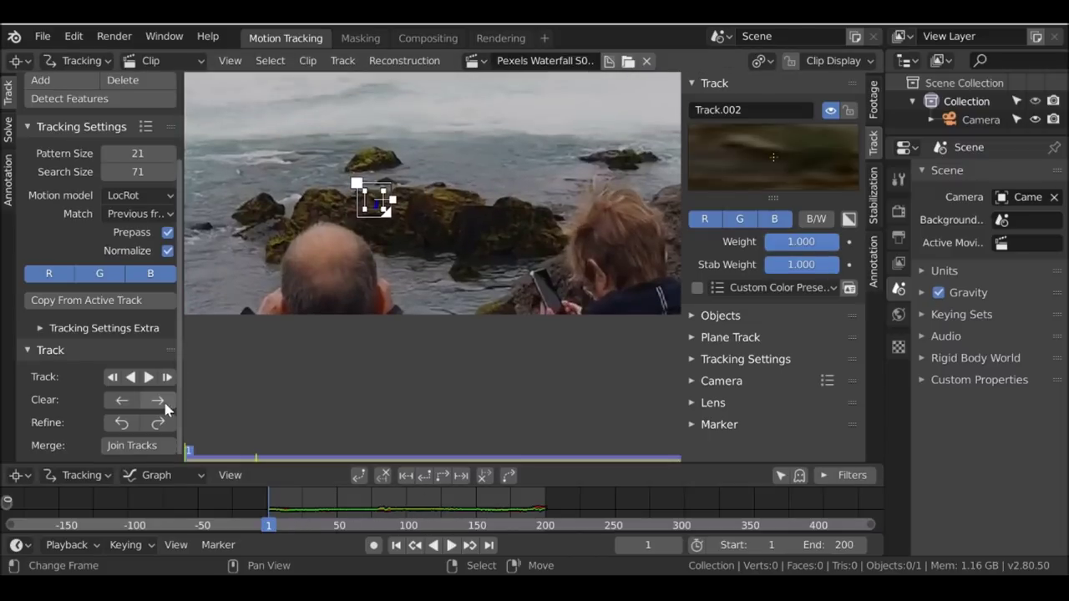
{"action": "left_click", "coordinate": [484, 479]}
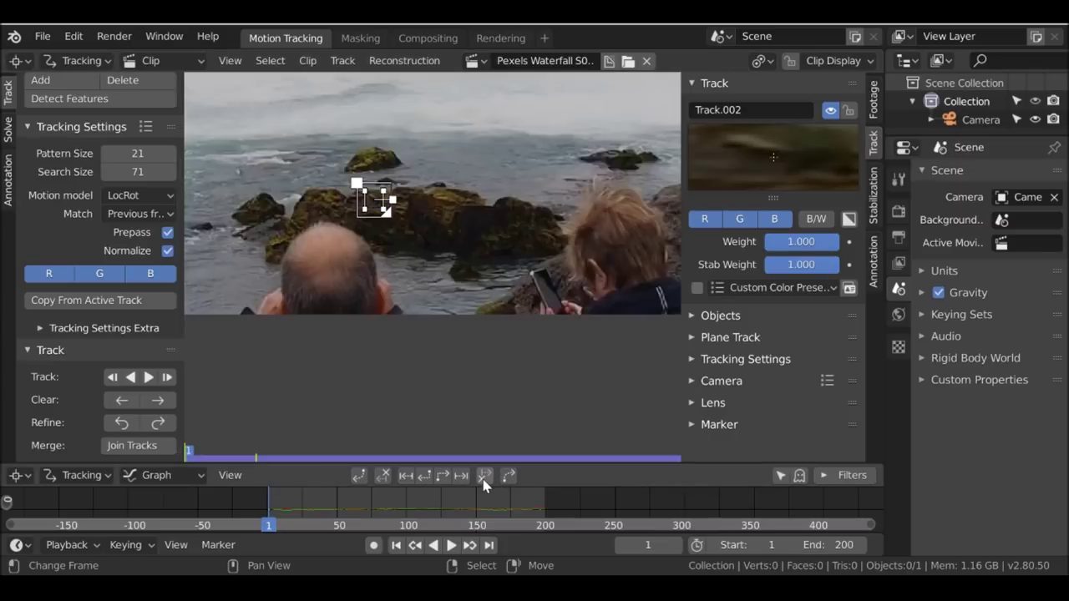
- Move the foreground rock marker to the yellowish part of the rock farther right and track it forward to frame 200
{"action": "scroll", "coordinate": [380, 209], "scroll_direction": "up", "scroll_amount": 4}
{"action": "key", "text": "g"}
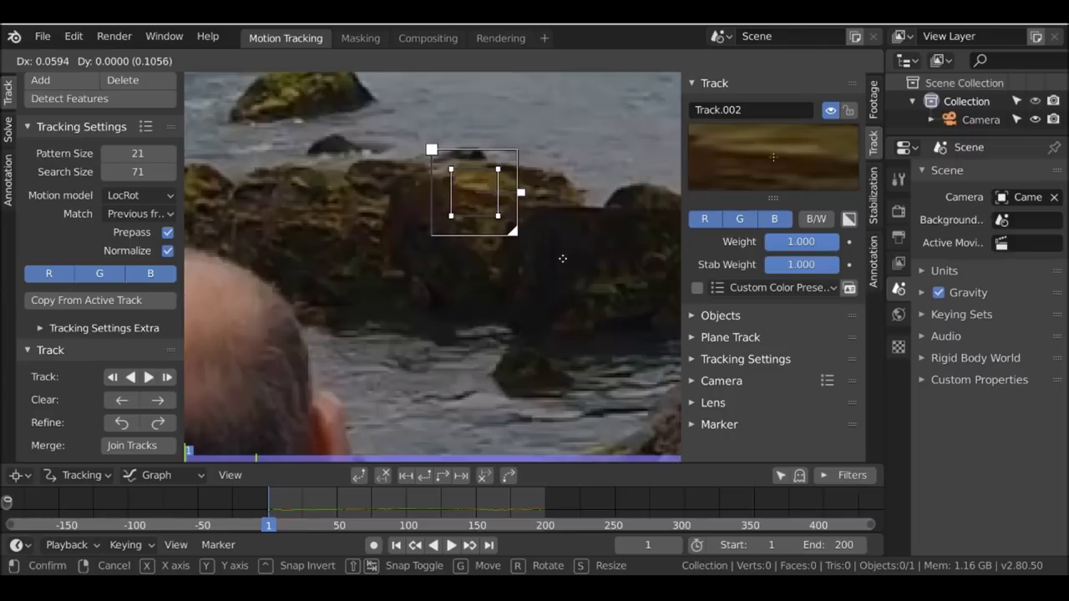
{"action": "left_click", "coordinate": [561, 255]}
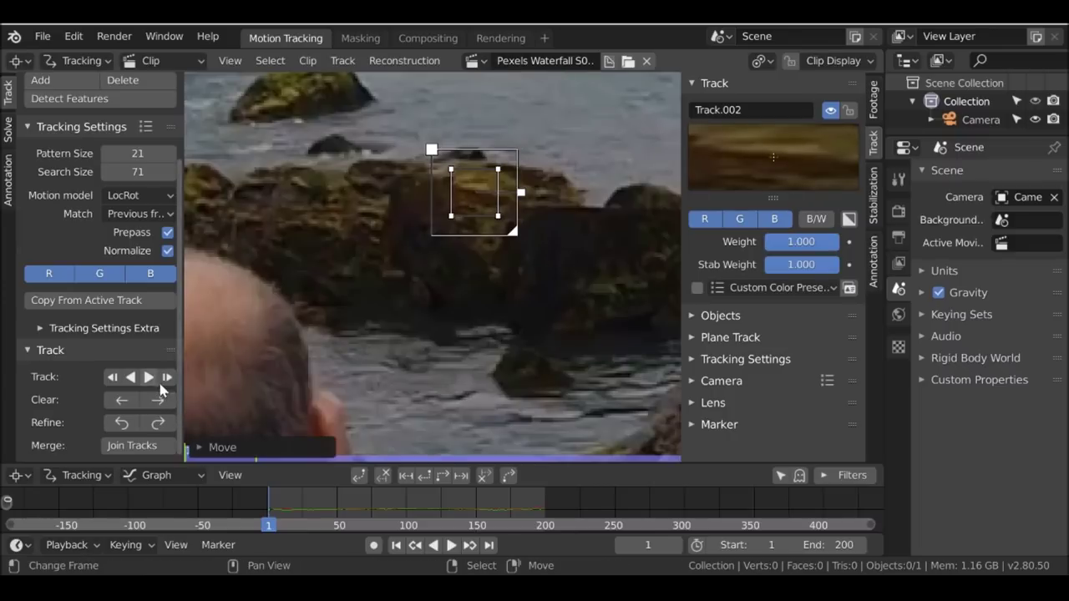
{"action": "left_click", "coordinate": [459, 476]}
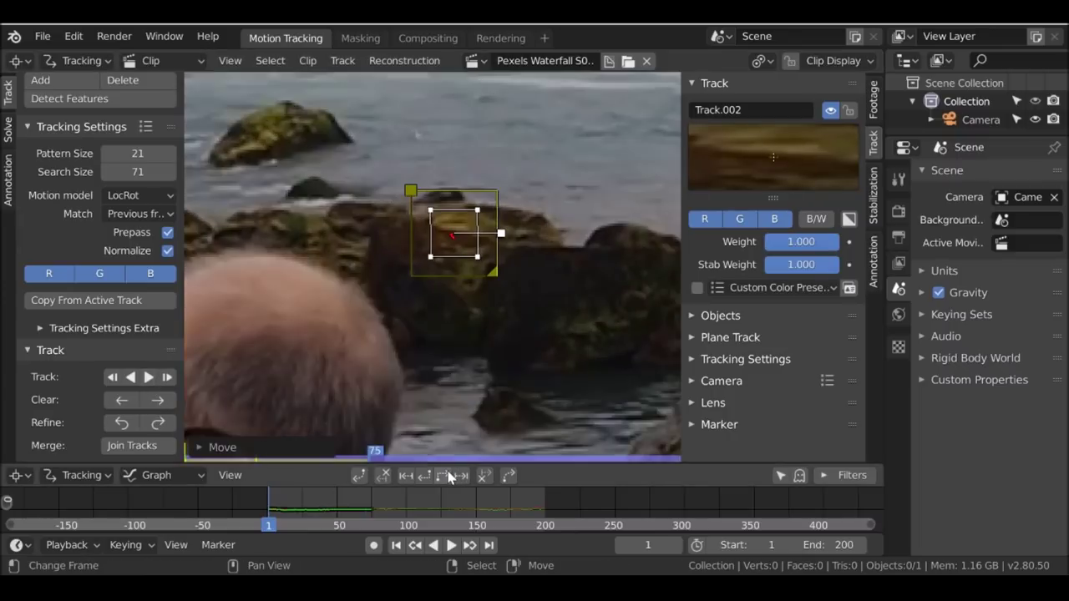
{"action": "scroll", "coordinate": [552, 138], "scroll_direction": "down", "scroll_amount": 6}
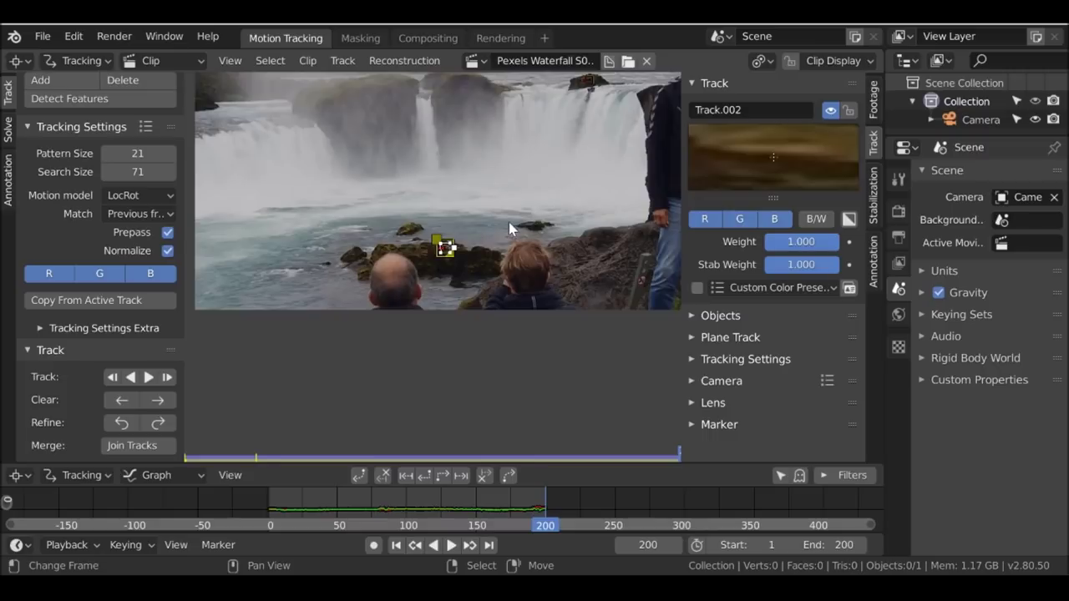
{"action": "scroll", "coordinate": [508, 222], "scroll_direction": "down", "scroll_amount": 4}
{"action": "left_click", "coordinate": [511, 258]}
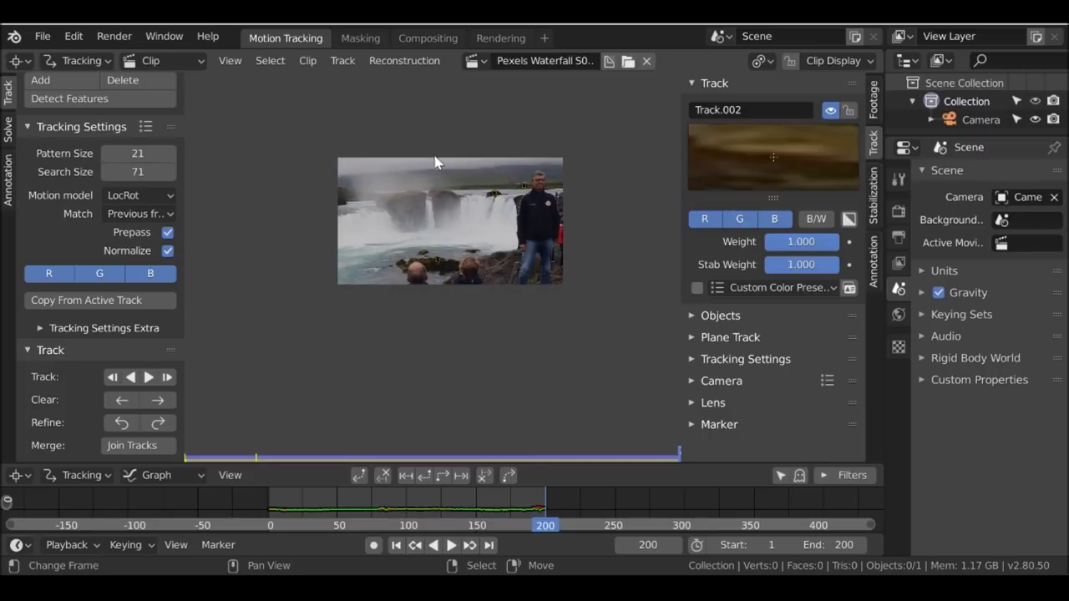
{"action": "key", "text": "ctrl+Tab"}
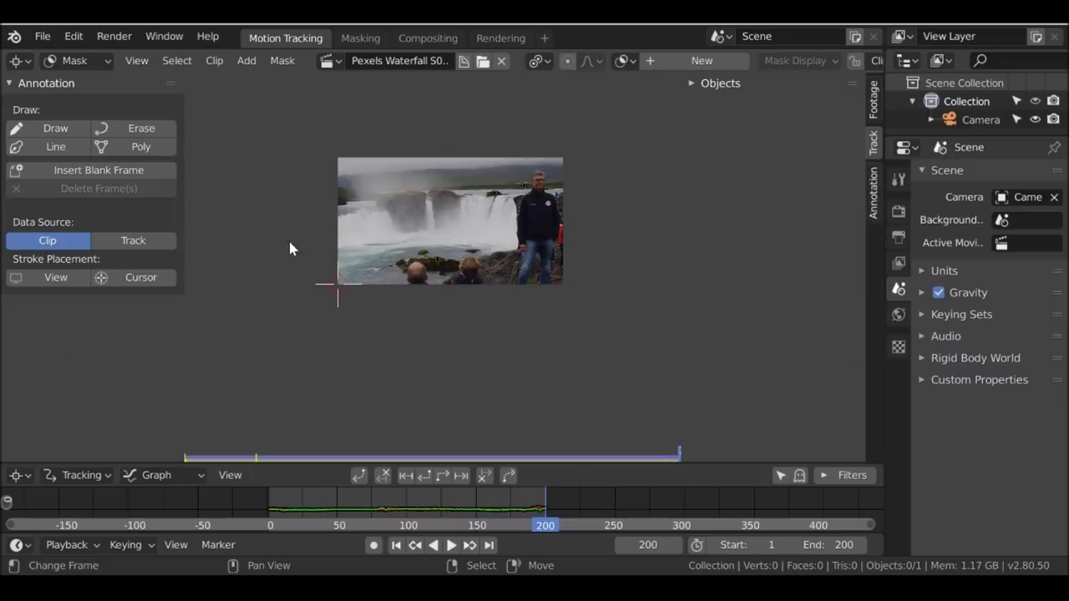
{"action": "key", "text": "ctrl+Tab"}
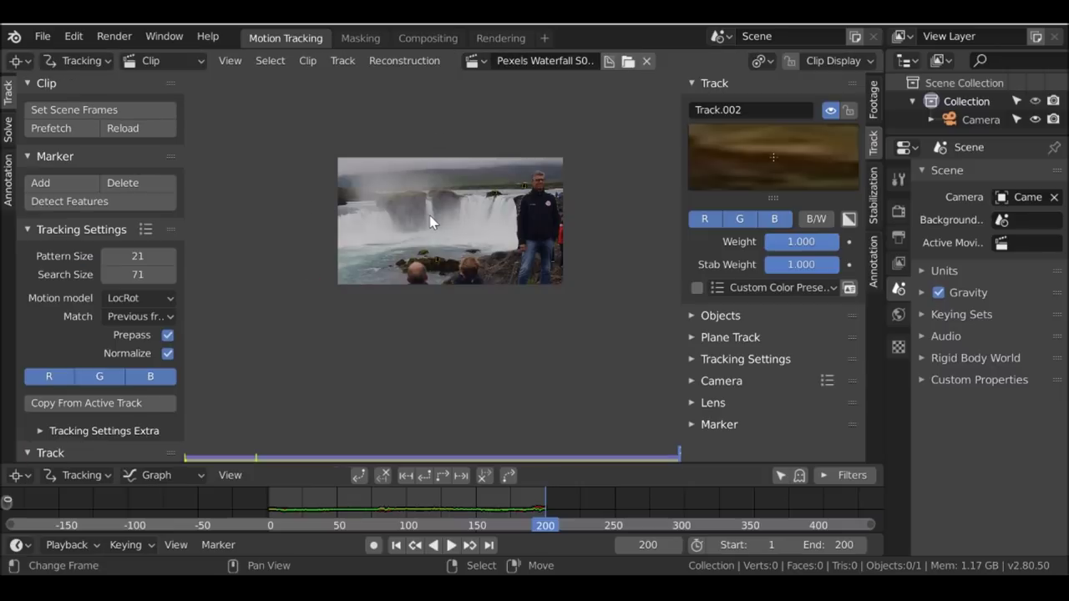
- Switch to the Masking workspace and join the upper areas so the node editor replaces the dope sheet
{"action": "left_click", "coordinate": [361, 38]}
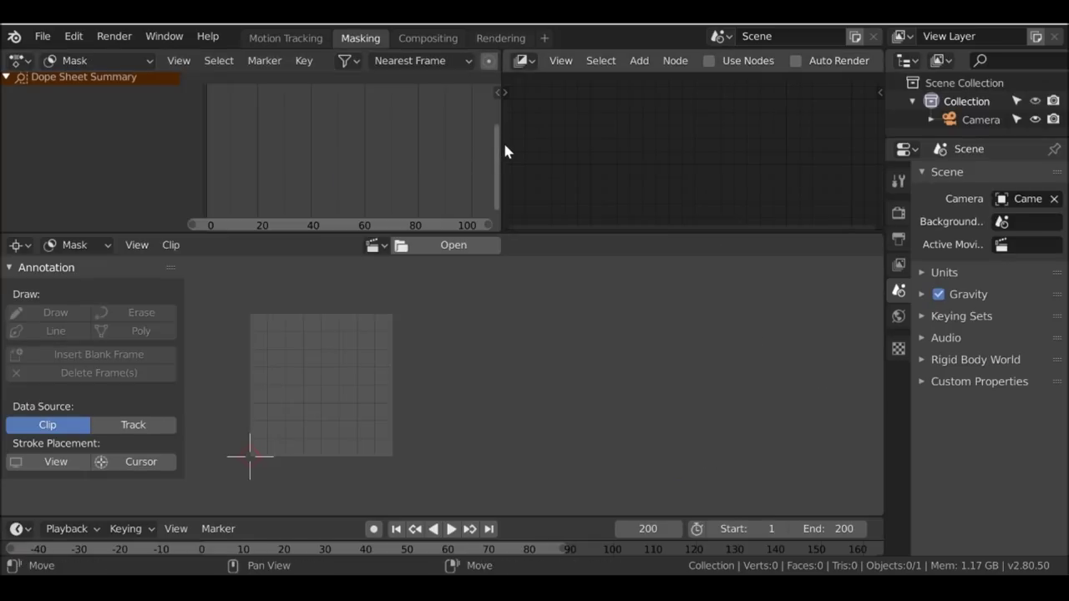
{"action": "right_click", "coordinate": [501, 144]}
{"action": "left_click", "coordinate": [501, 146]}
{"action": "left_click", "coordinate": [444, 140]}
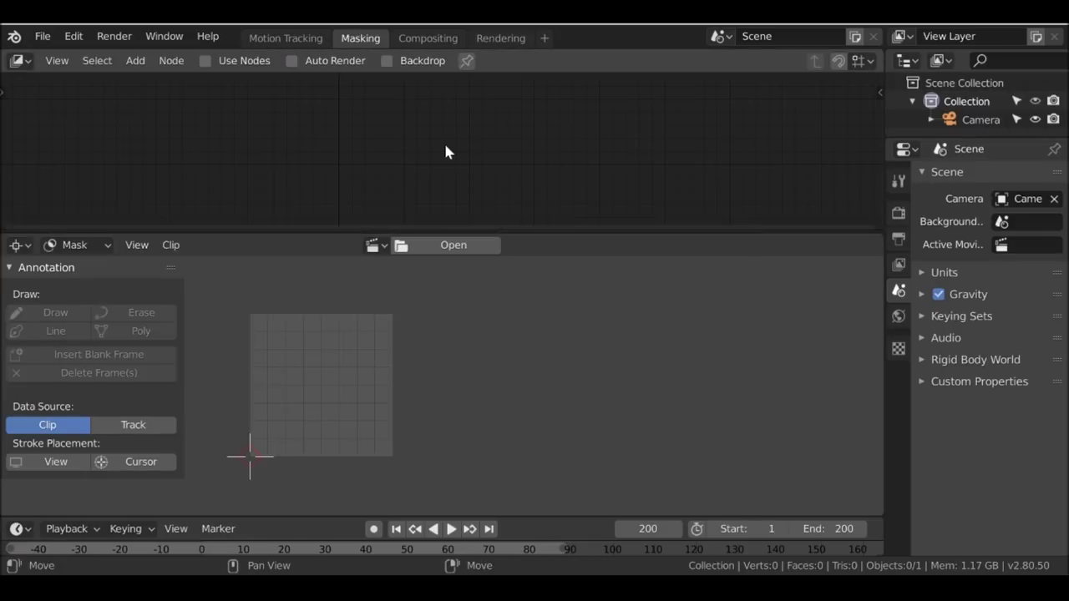
- Join the node editor with the mask editor below so the mask editor takes over its space
{"action": "right_click", "coordinate": [614, 236]}
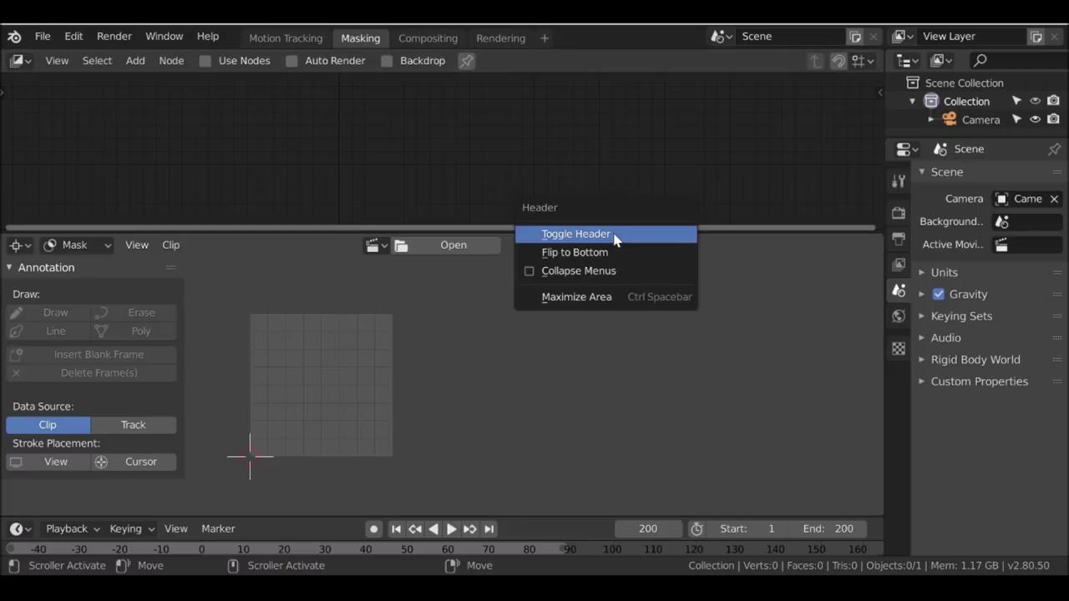
{"action": "right_click", "coordinate": [730, 231]}
{"action": "left_click", "coordinate": [729, 235]}
{"action": "left_click", "coordinate": [683, 136]}
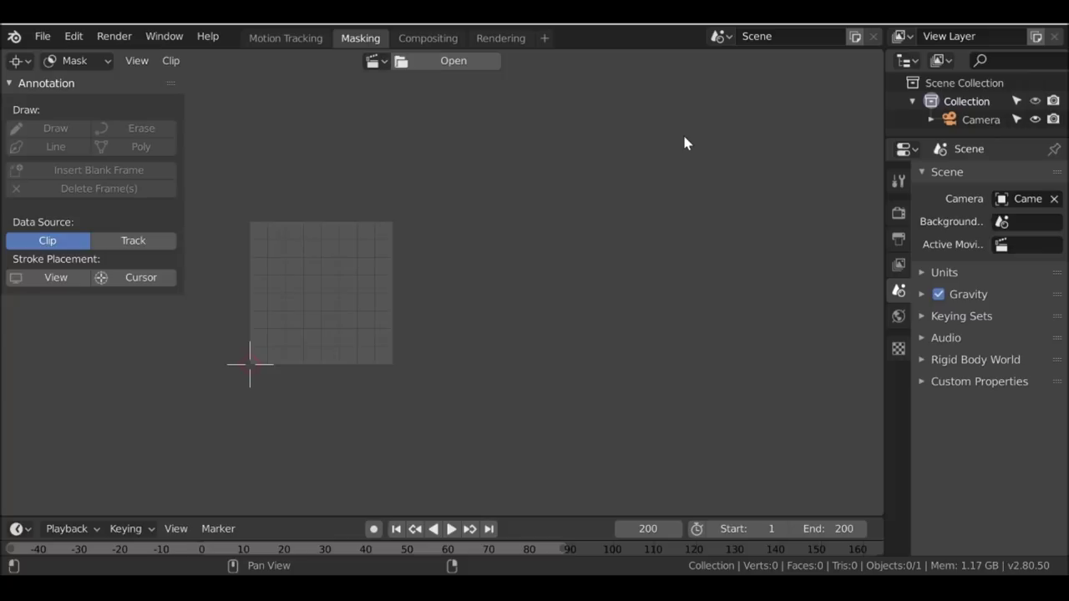
- Load the existing clip Pexels Waterfall S0001-0250.mp4 into the mask editor
{"action": "middle_click_drag", "start_coordinate": [337, 197], "coordinate": [477, 198]}
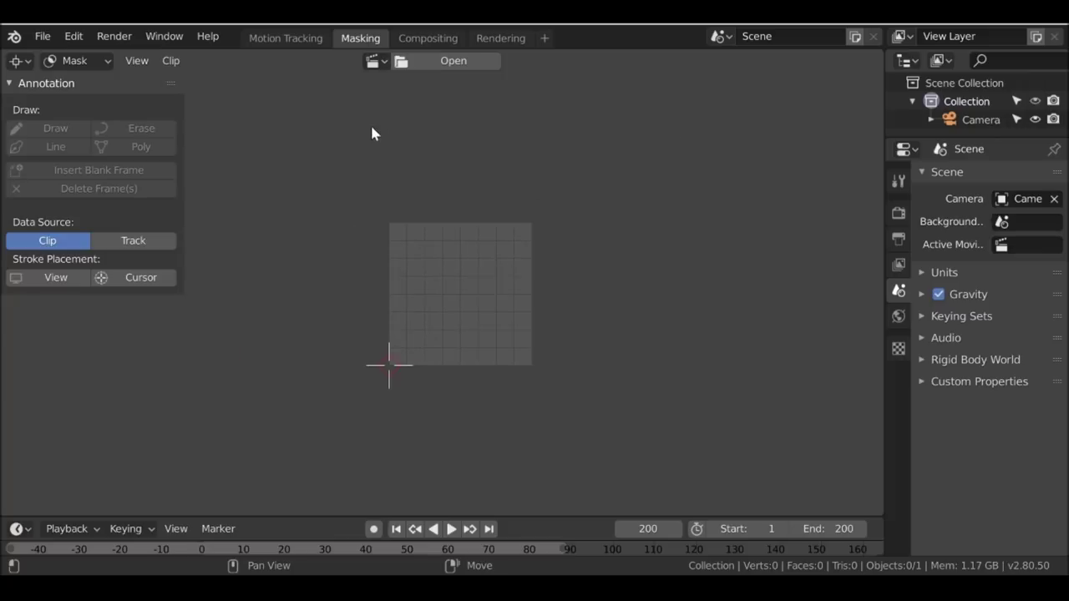
{"action": "left_click", "coordinate": [374, 61]}
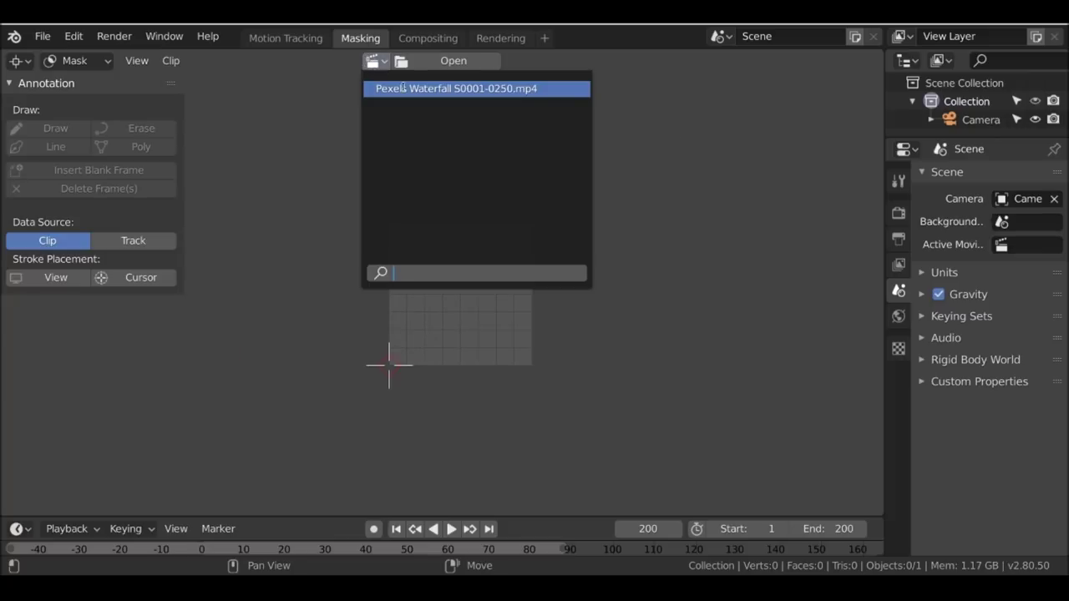
{"action": "left_click", "coordinate": [449, 88]}
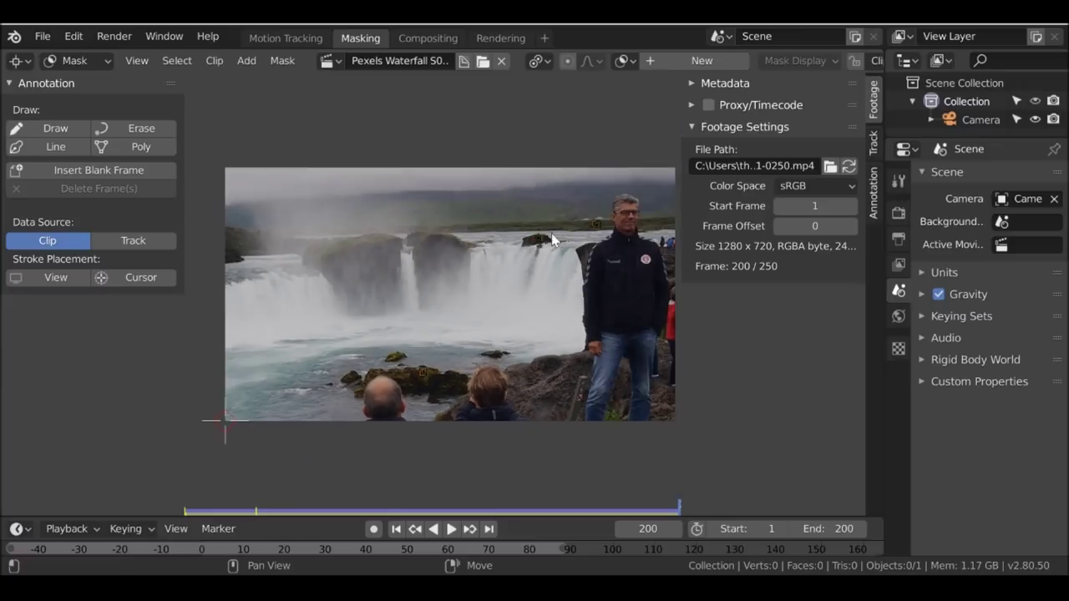
- Create a new mask for the clip and name it Patch
{"action": "scroll", "coordinate": [572, 192], "scroll_direction": "up", "scroll_amount": 2}
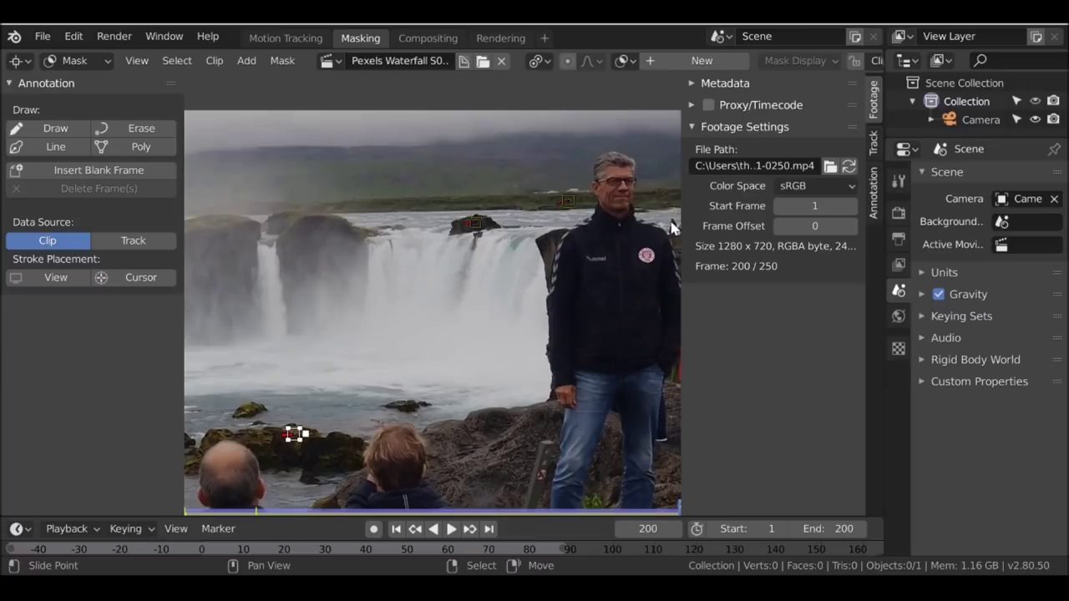
{"action": "left_click", "coordinate": [693, 60]}
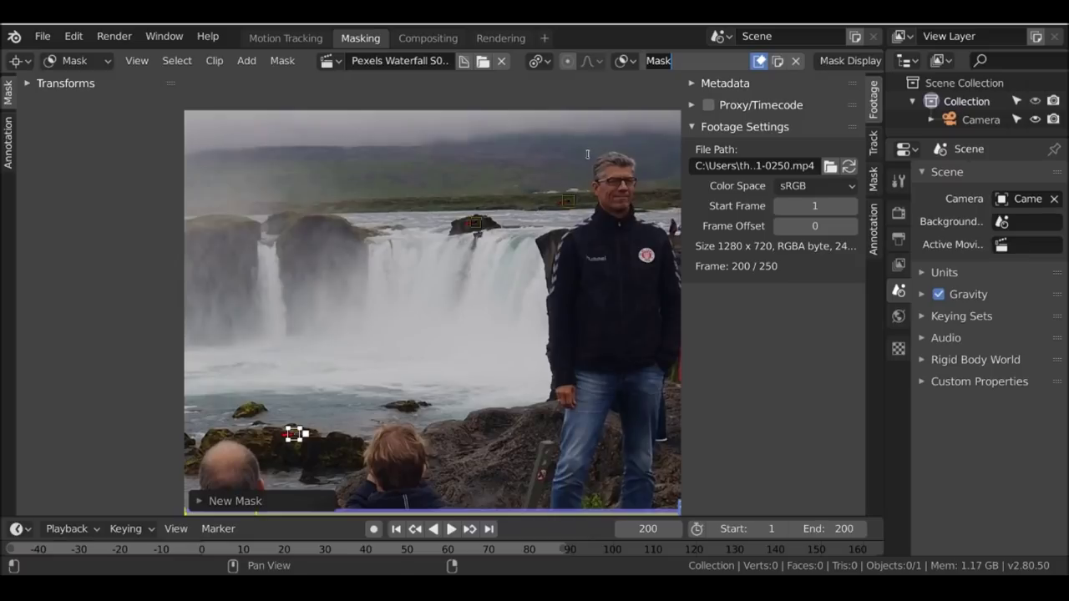
{"action": "type", "text": "Patch"}
{"action": "key", "text": "Return"}
- Draw a closed five-point mask over the hillside and river beside the man's head, with a cut corner near his shoulder
{"action": "scroll", "coordinate": [480, 233], "scroll_direction": "up", "scroll_amount": 2}
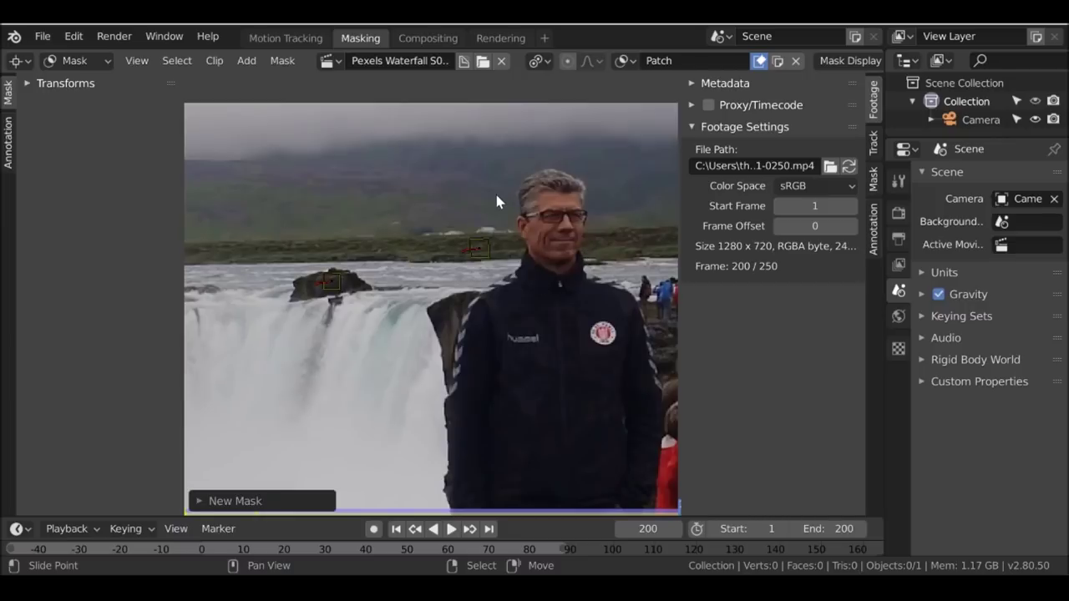
{"action": "scroll", "coordinate": [448, 248], "scroll_direction": "down", "scroll_amount": 5}
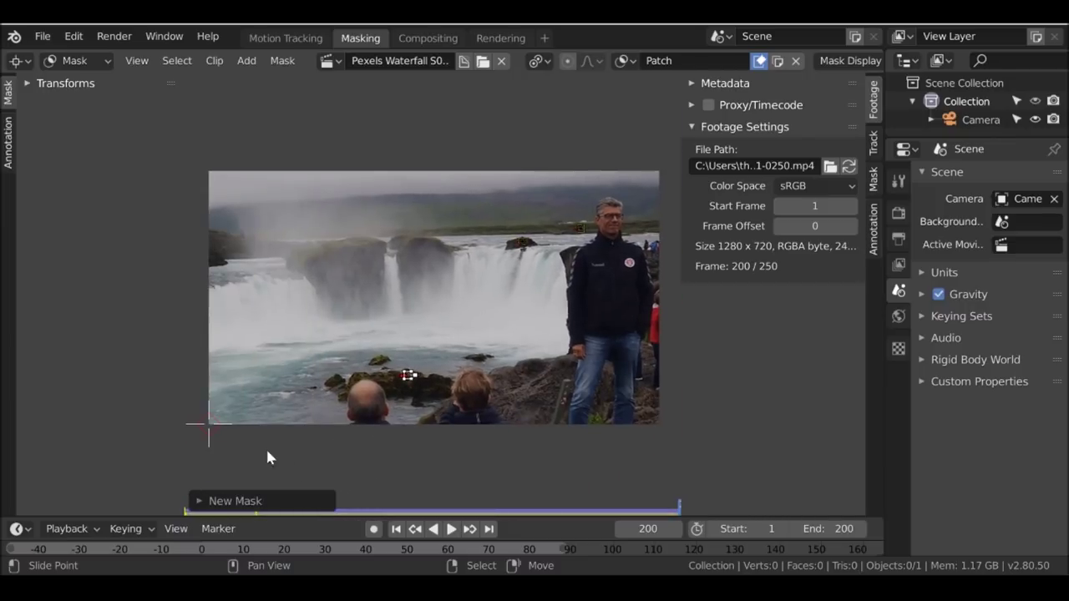
{"action": "scroll", "coordinate": [573, 292], "scroll_direction": "up", "scroll_amount": 4}
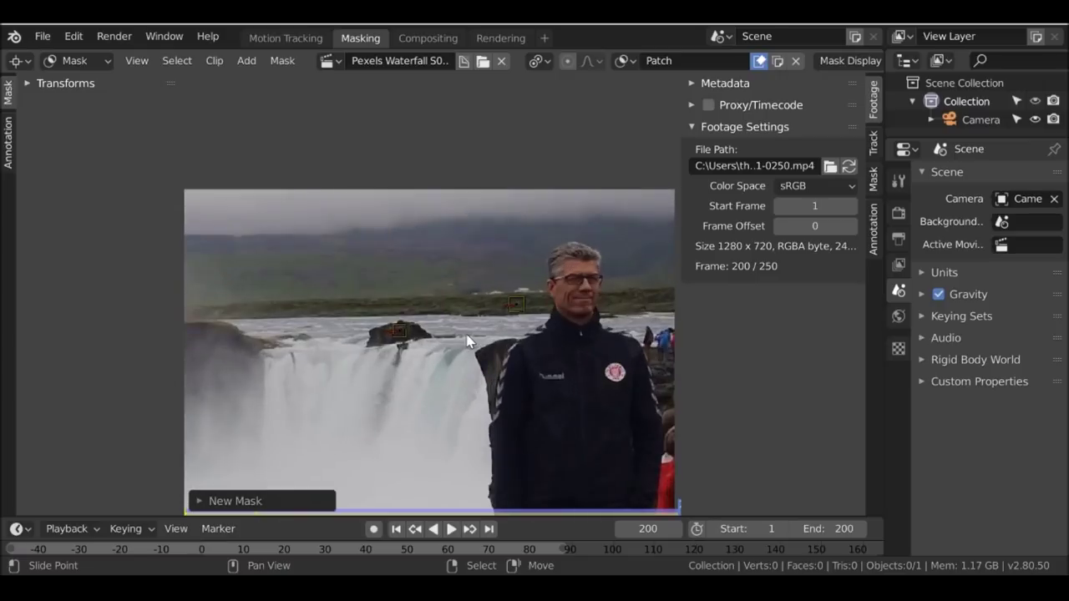
{"action": "scroll", "coordinate": [421, 301], "scroll_direction": "up", "scroll_amount": 2}
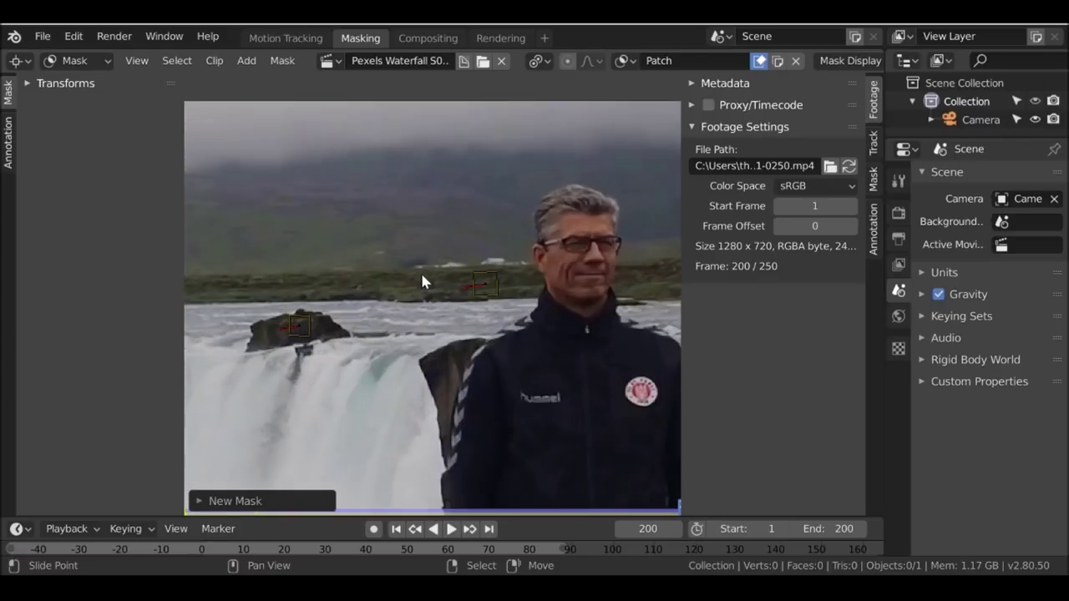
{"action": "scroll", "coordinate": [368, 255], "scroll_direction": "up", "scroll_amount": 1}
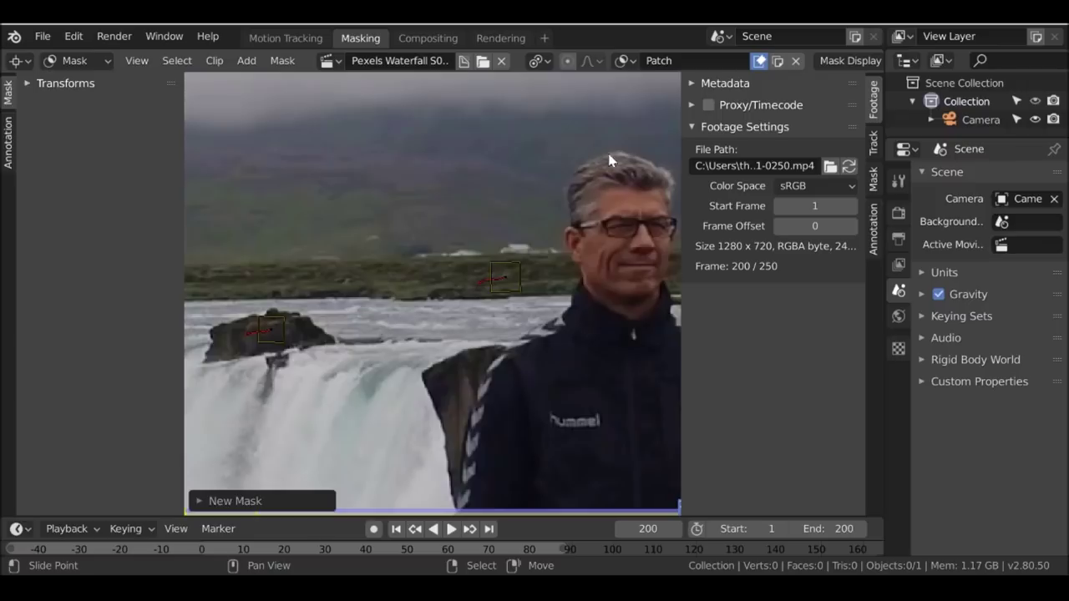
{"action": "key", "text": "ctrl"}
{"action": "left_click", "coordinate": [328, 142], "text": "ctrl"}
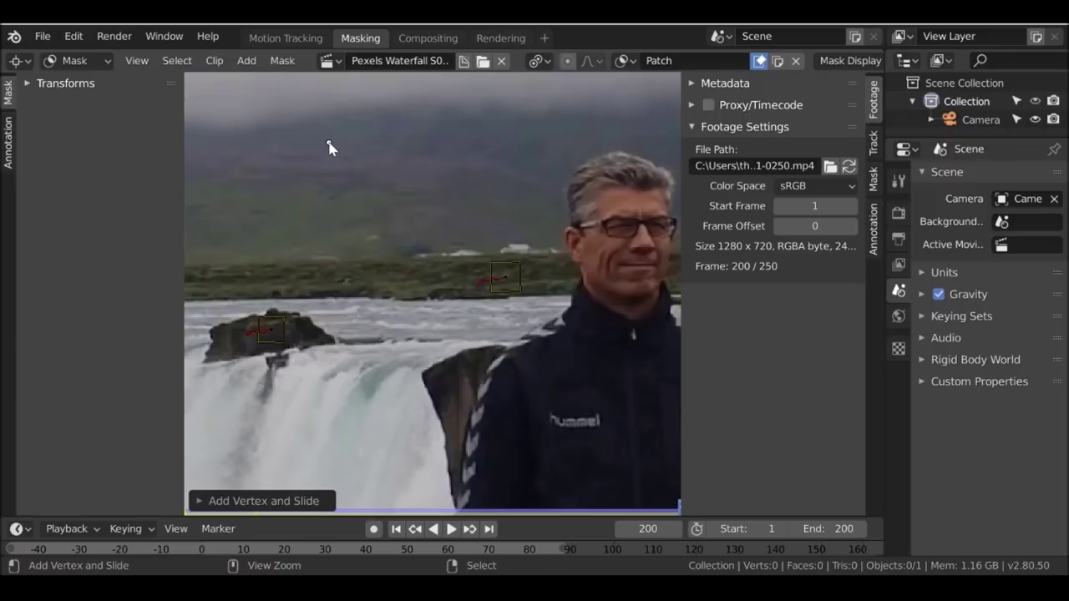
{"action": "left_click", "coordinate": [334, 335], "text": "ctrl"}
{"action": "left_click_drag", "start_coordinate": [509, 331], "coordinate": [521, 343], "text": "ctrl"}
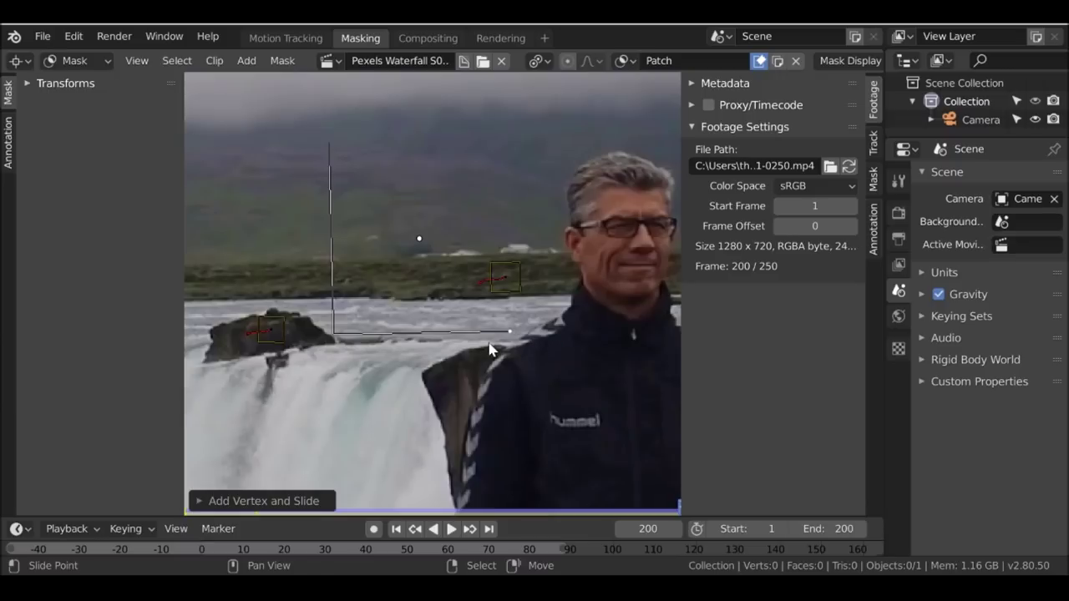
{"action": "left_click", "coordinate": [536, 307], "text": "ctrl"}
{"action": "left_click", "coordinate": [537, 149], "text": "ctrl"}
{"action": "key", "text": "alt+c"}
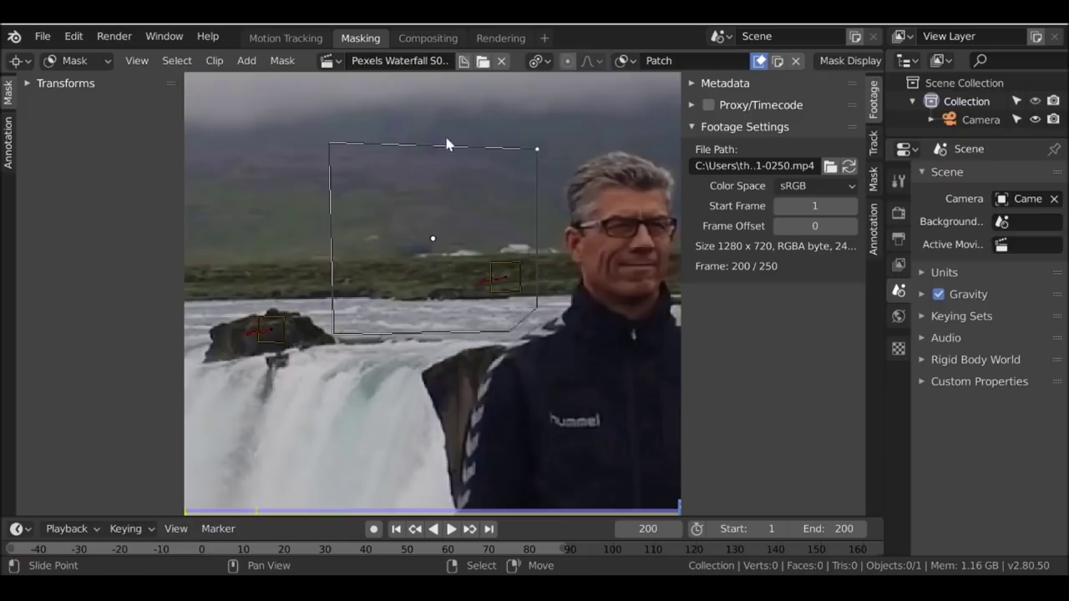
- Parent all points of the closed mask to the tracking marker on the grassy bank beside the man
{"action": "scroll", "coordinate": [437, 160], "scroll_direction": "down", "scroll_amount": 1}
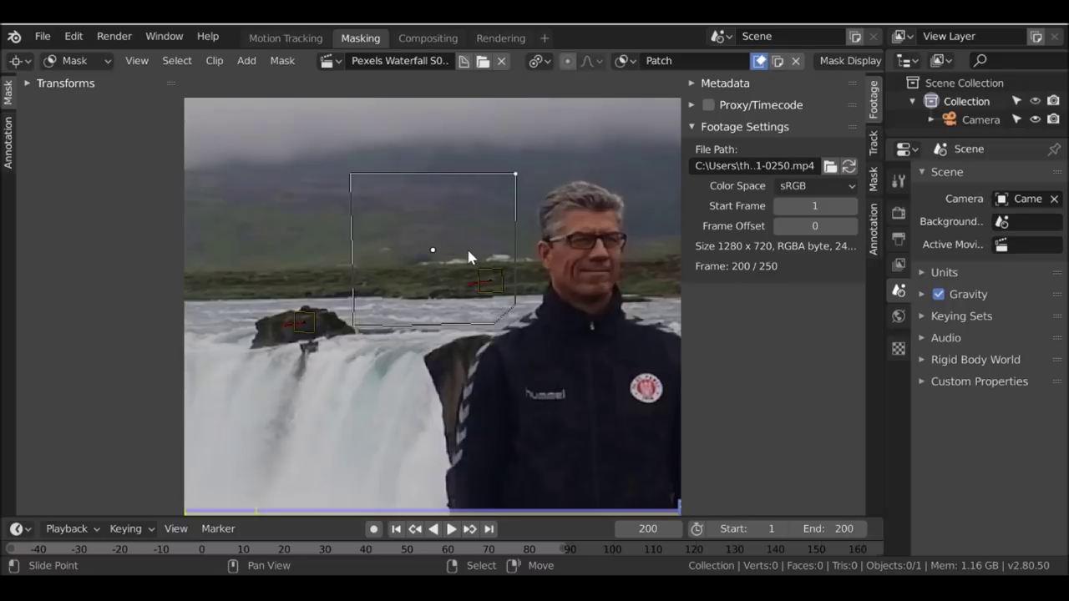
{"action": "left_click", "coordinate": [487, 276]}
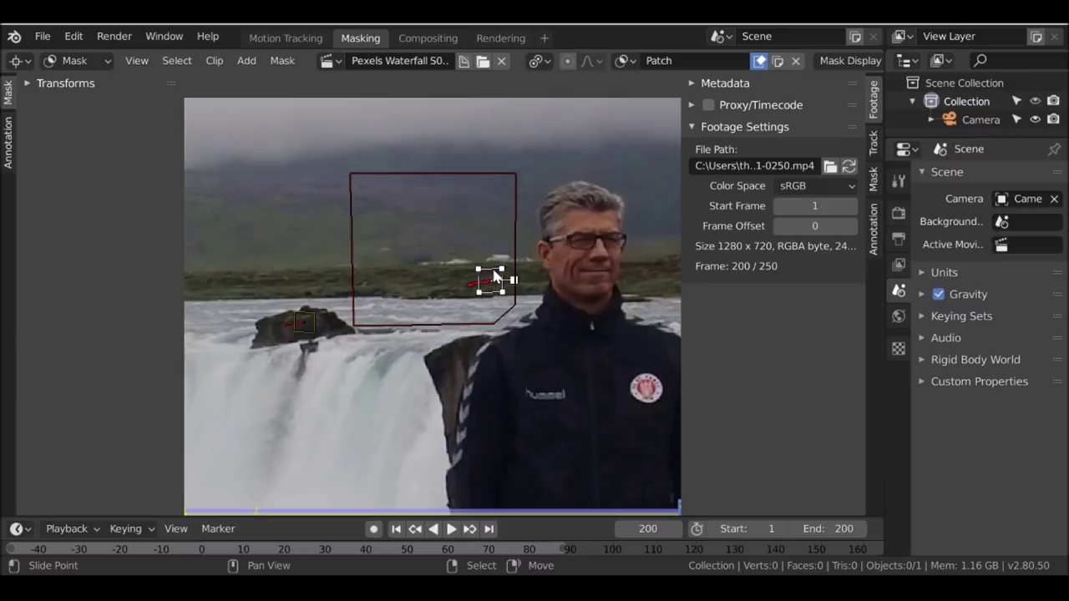
{"action": "key", "text": "a"}
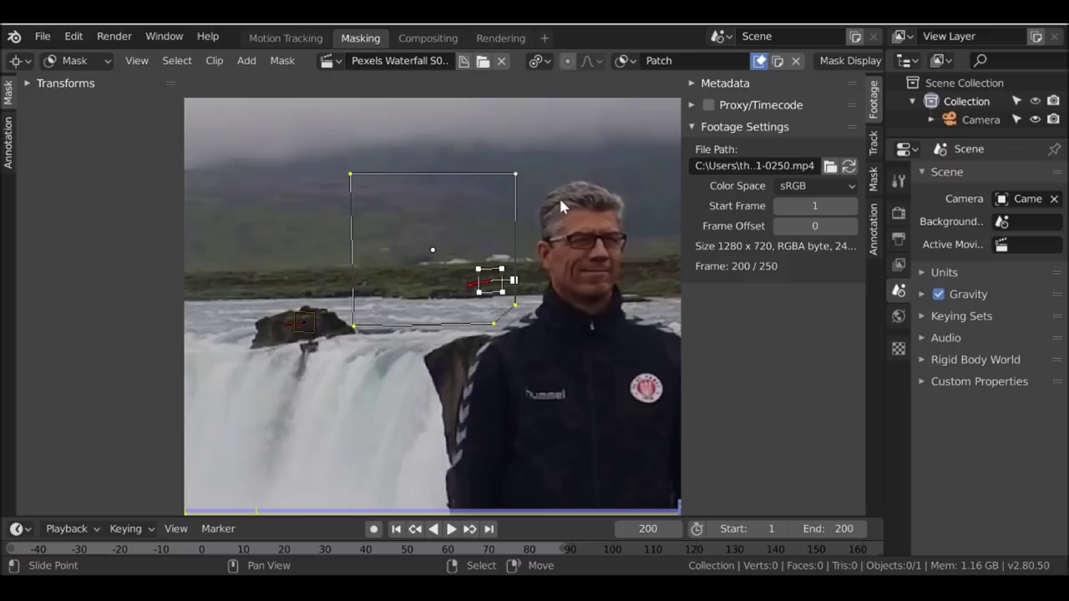
{"action": "key", "text": "ctrl+p"}
- Enlarge the timeline area and fit the full 1 to 200 frame range into its view
{"action": "scroll", "coordinate": [510, 283], "scroll_direction": "down", "scroll_amount": 2}
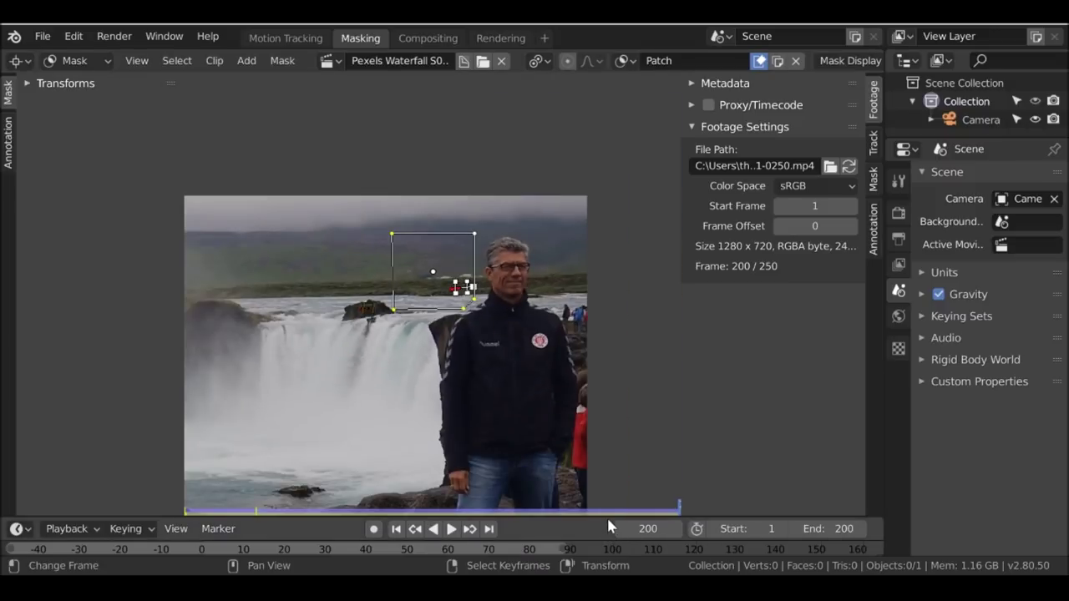
{"action": "left_click_drag", "start_coordinate": [610, 521], "coordinate": [616, 464]}
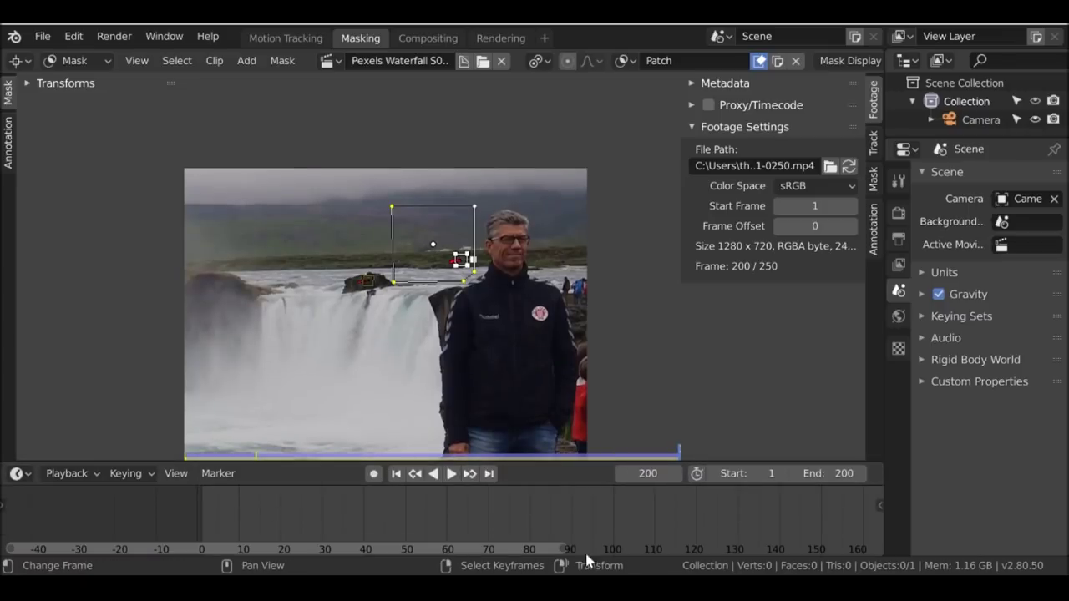
{"action": "scroll", "coordinate": [572, 520], "scroll_direction": "down", "scroll_amount": 5}
- Scrub the footage to frame 108 to check how the mask follows its marker, and return to frame 1
{"action": "left_click_drag", "start_coordinate": [613, 516], "coordinate": [514, 516]}
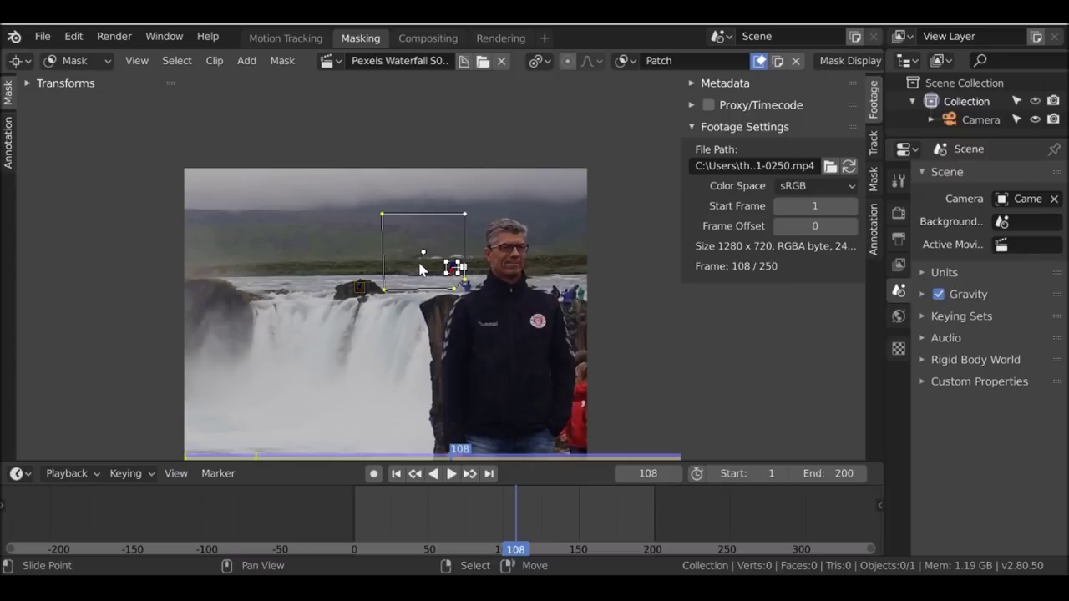
{"action": "left_click", "coordinate": [396, 473]}
{"action": "middle_click_drag", "start_coordinate": [420, 437], "coordinate": [432, 351]}
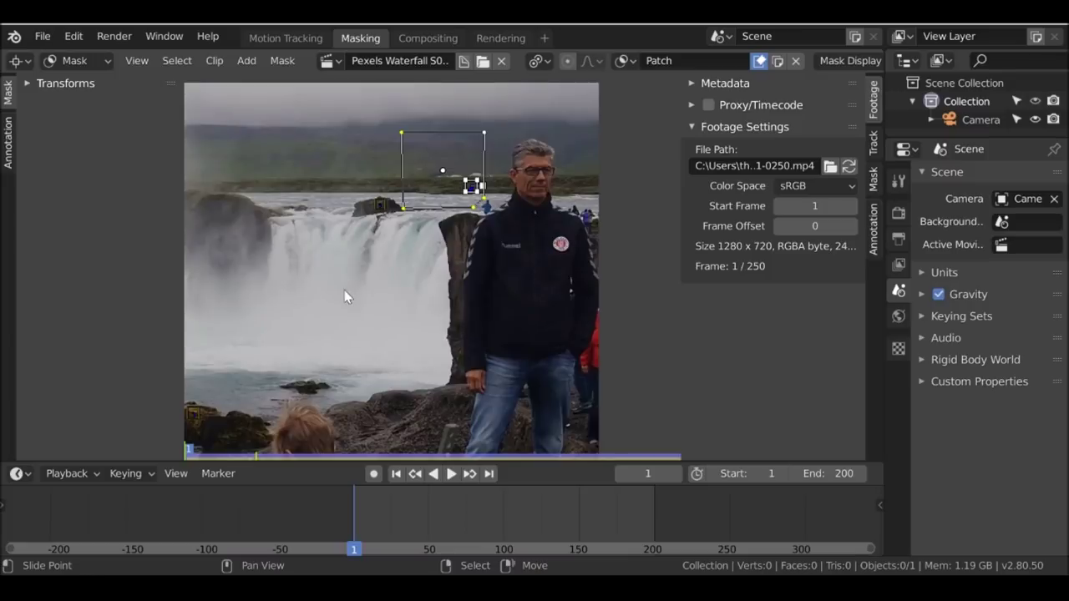
{"action": "scroll", "coordinate": [396, 270], "scroll_direction": "up", "scroll_amount": 2}
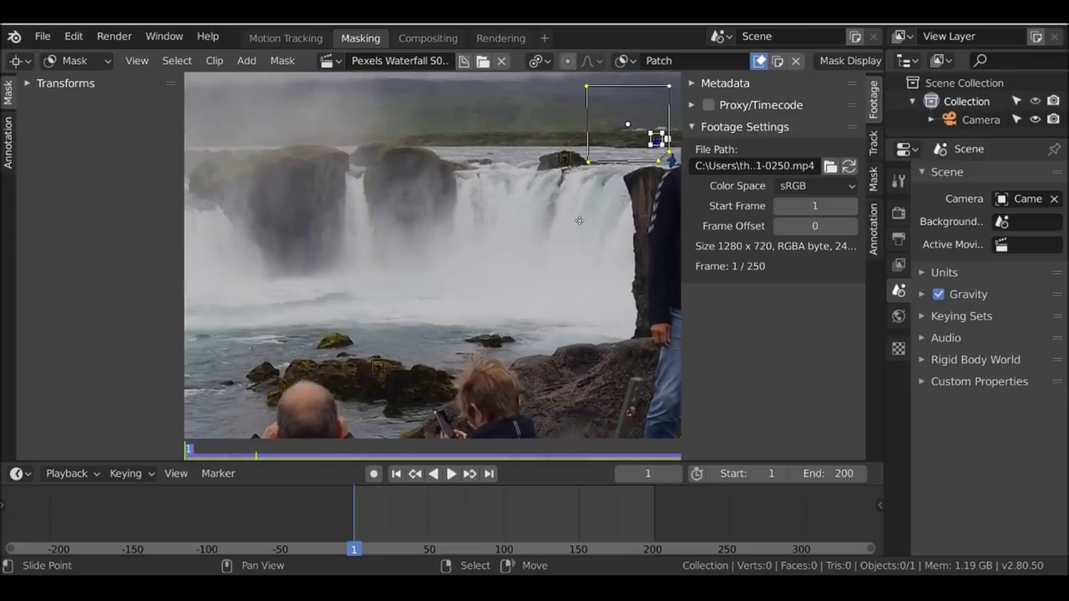
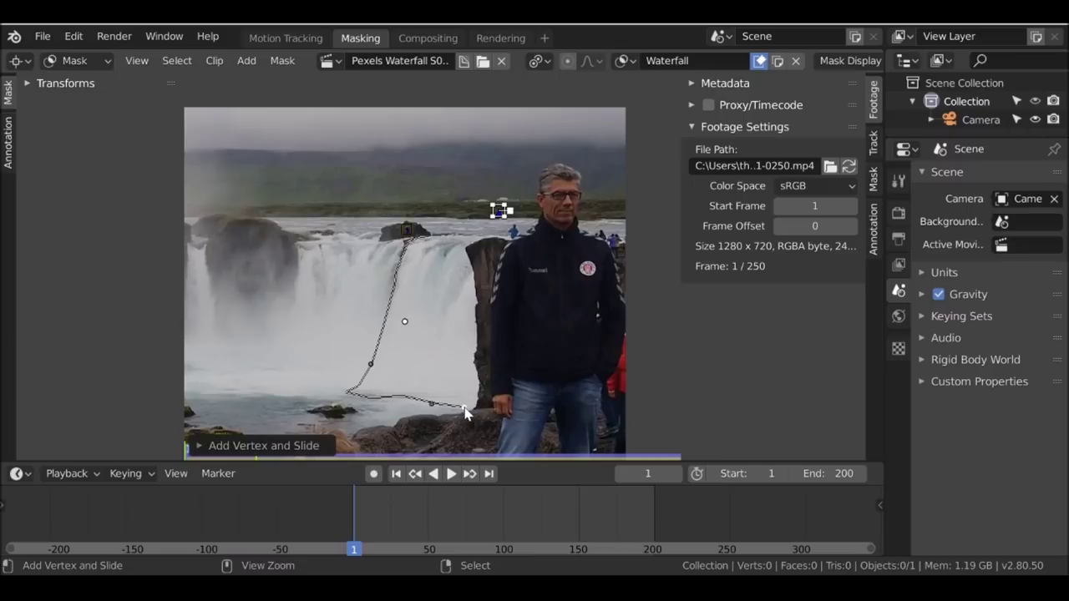
- Finish the Waterfall mask outline along the cliff base and up the rock pillar beside the man's sleeve, and close it at the crest
{"action": "scroll", "coordinate": [450, 293], "scroll_direction": "up", "scroll_amount": 5}
{"action": "middle_click_drag", "start_coordinate": [450, 290], "coordinate": [442, 257]}
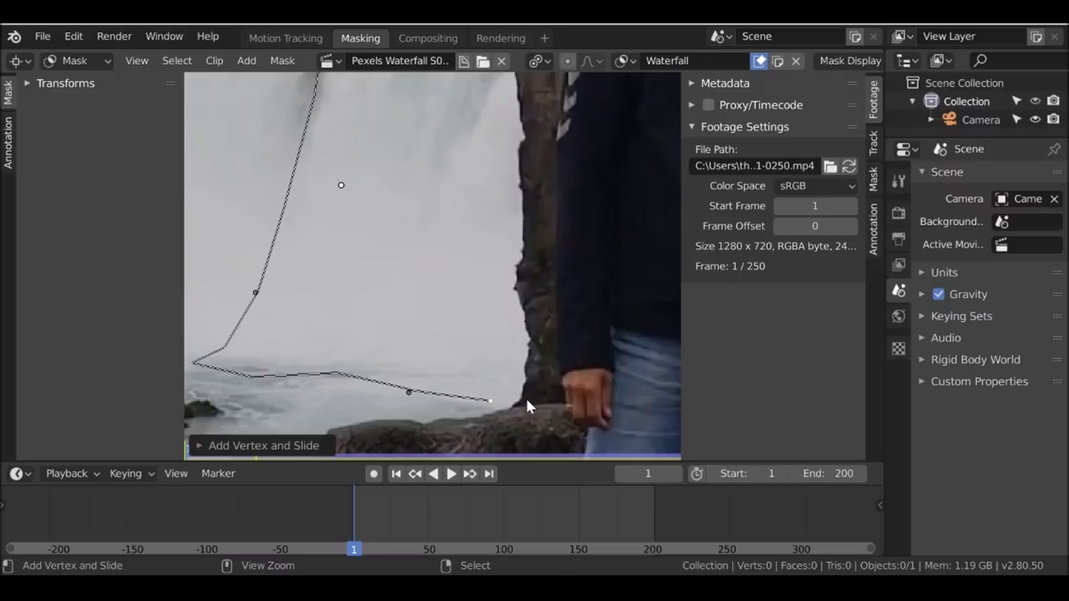
{"action": "left_click", "coordinate": [544, 324], "text": "ctrl"}
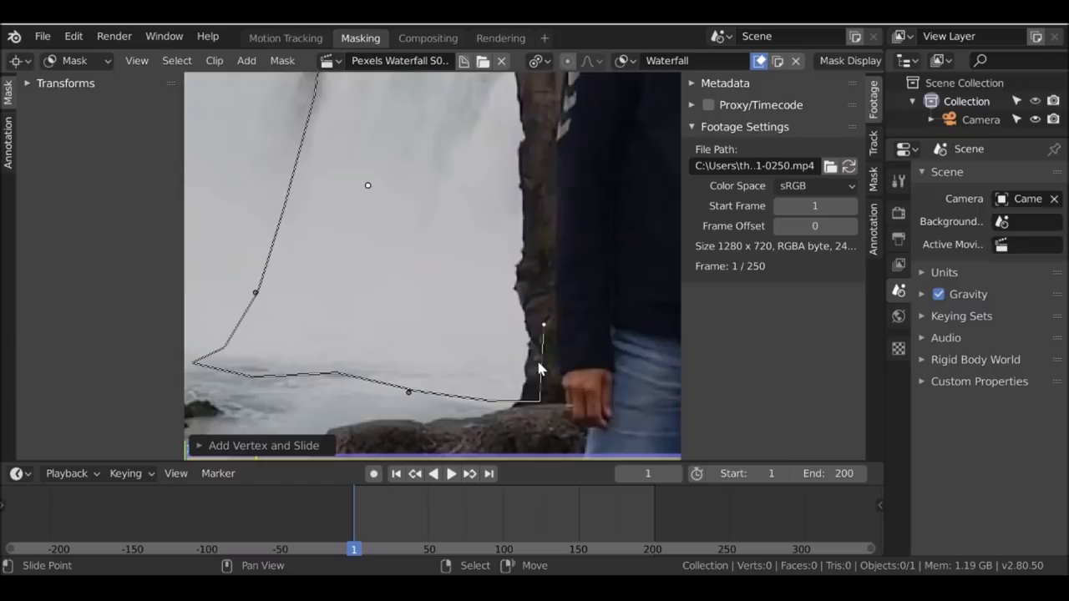
{"action": "scroll", "coordinate": [534, 363], "scroll_direction": "up", "scroll_amount": 3, "text": "ctrl"}
{"action": "left_click", "coordinate": [539, 324], "text": "ctrl"}
{"action": "left_click", "coordinate": [539, 220], "text": "ctrl"}
{"action": "left_click", "coordinate": [539, 136], "text": "ctrl"}
{"action": "middle_click_drag", "start_coordinate": [556, 80], "coordinate": [487, 249]}
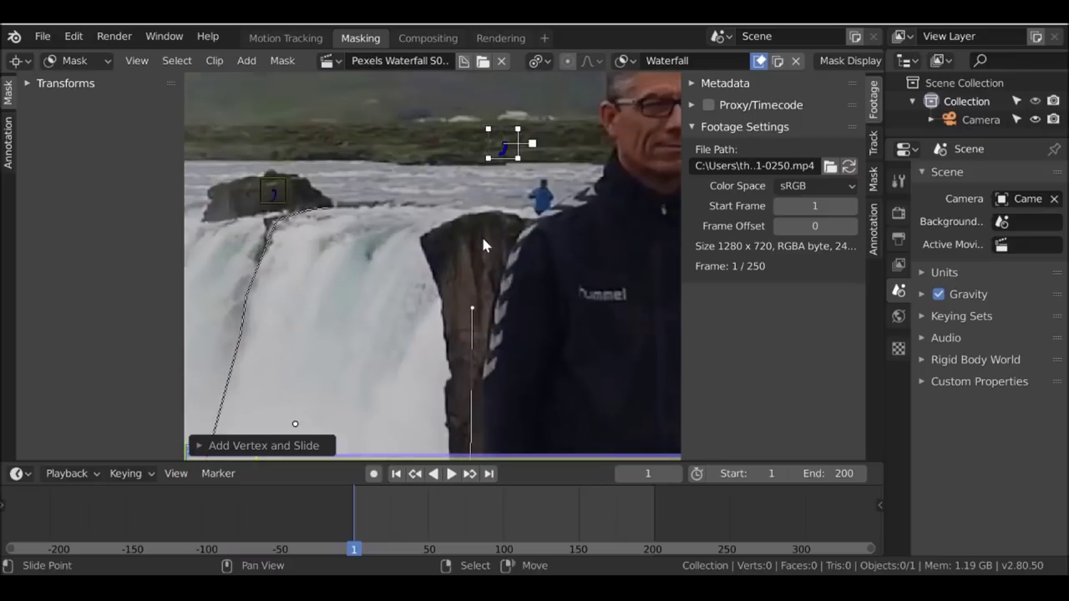
{"action": "left_click_drag", "start_coordinate": [496, 234], "coordinate": [509, 208], "text": "ctrl"}
{"action": "key", "text": "alt+c"}
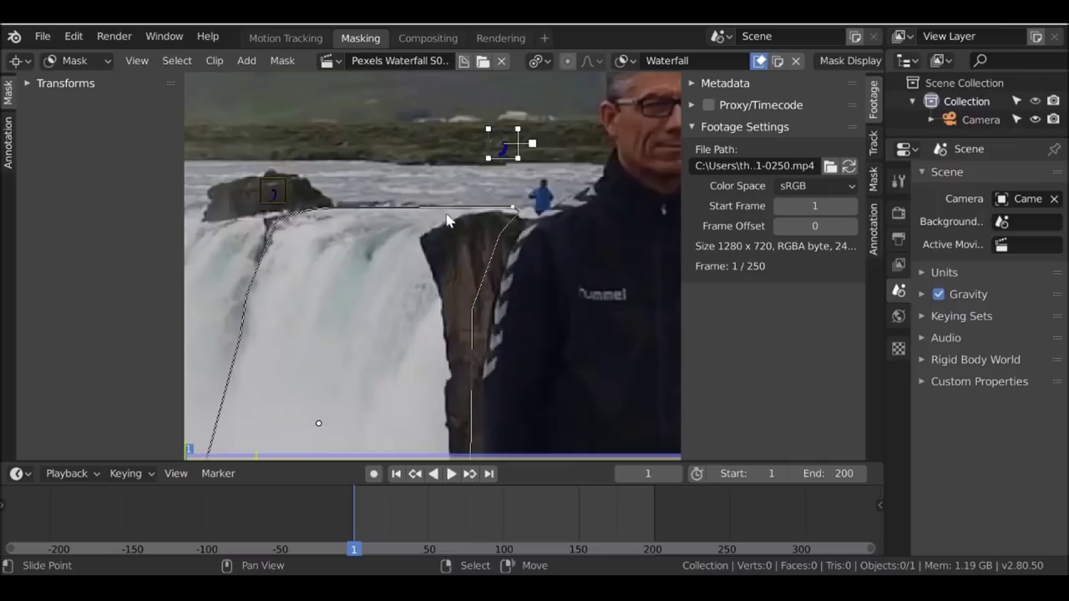
- Parent all points of the Waterfall mask to the tracking marker on the rock at the waterfall's crest
{"action": "scroll", "coordinate": [419, 260], "scroll_direction": "down", "scroll_amount": 4}
{"action": "scroll", "coordinate": [326, 342], "scroll_direction": "up", "scroll_amount": 3}
{"action": "right_click", "coordinate": [409, 124]}
{"action": "scroll", "coordinate": [496, 179], "scroll_direction": "down", "scroll_amount": 2}
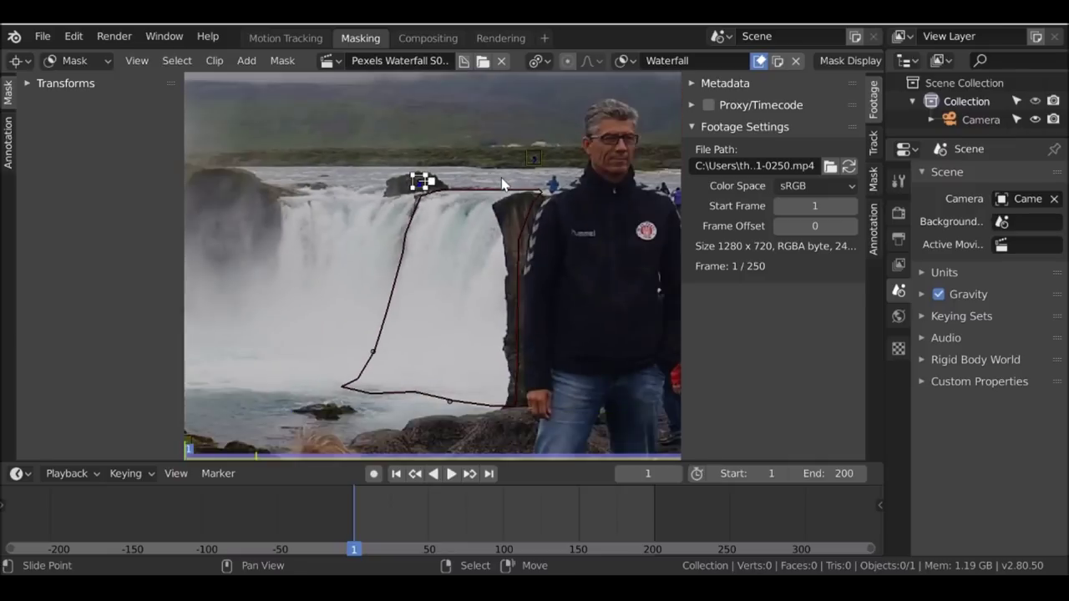
{"action": "key", "text": "a"}
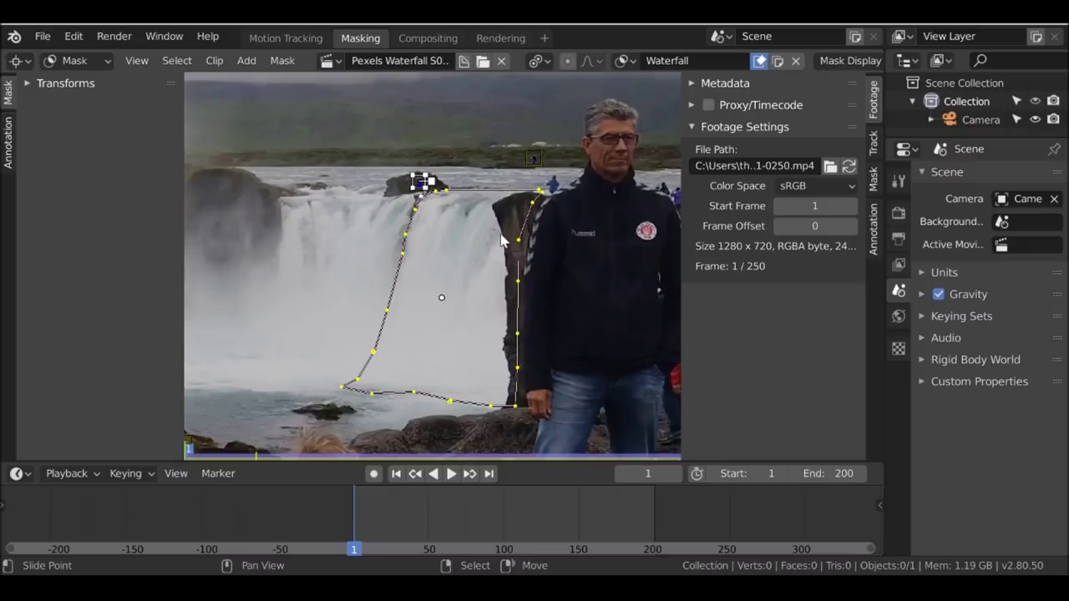
- Scrub the footage to frames 128 and 181 to check how the Waterfall mask fits the rock edge beside the man
{"action": "left_click_drag", "start_coordinate": [384, 534], "coordinate": [539, 524]}
{"action": "key", "text": "space"}
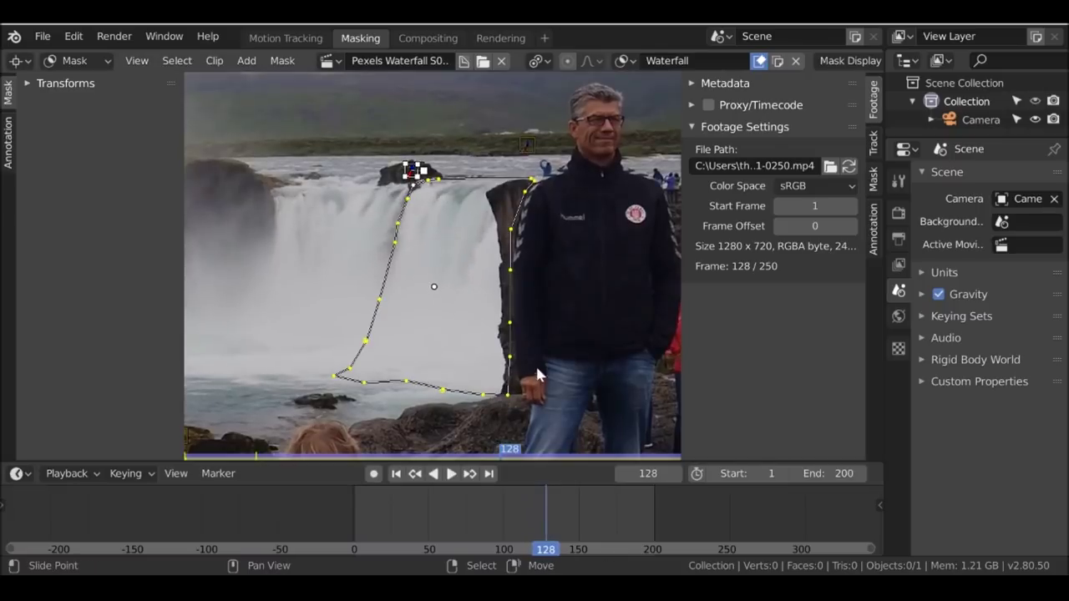
{"action": "scroll", "coordinate": [504, 314], "scroll_direction": "up", "scroll_amount": 5}
{"action": "scroll", "coordinate": [532, 196], "scroll_direction": "down", "scroll_amount": 4}
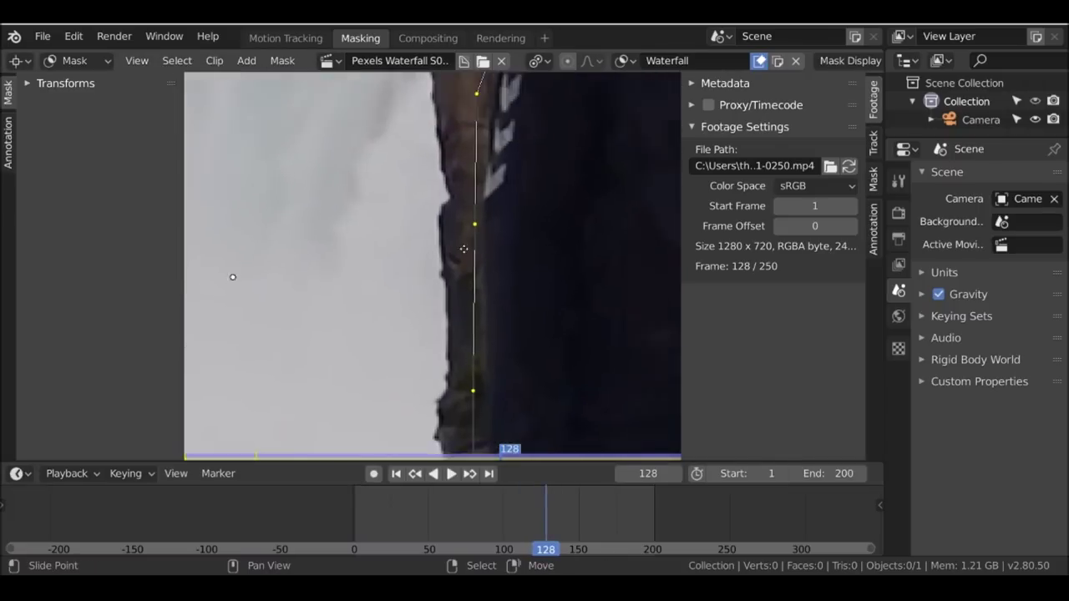
{"action": "left_click_drag", "start_coordinate": [428, 195], "coordinate": [435, 190]}
{"action": "left_click_drag", "start_coordinate": [546, 519], "coordinate": [626, 519]}
- Shift the Waterfall mask points beside the man's sleeve and shoulder at frame 181 so the outline stays on the rock pillar
{"action": "left_click_drag", "start_coordinate": [474, 93], "coordinate": [464, 91]}
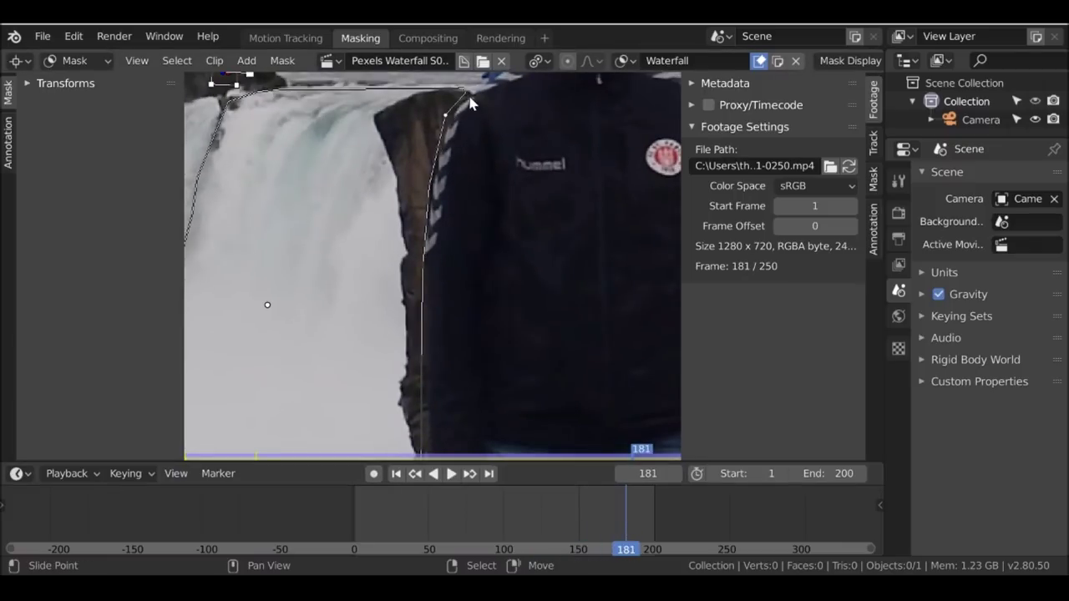
{"action": "scroll", "coordinate": [460, 121], "scroll_direction": "up", "scroll_amount": 5}
{"action": "scroll", "coordinate": [485, 285], "scroll_direction": "down", "scroll_amount": 3}
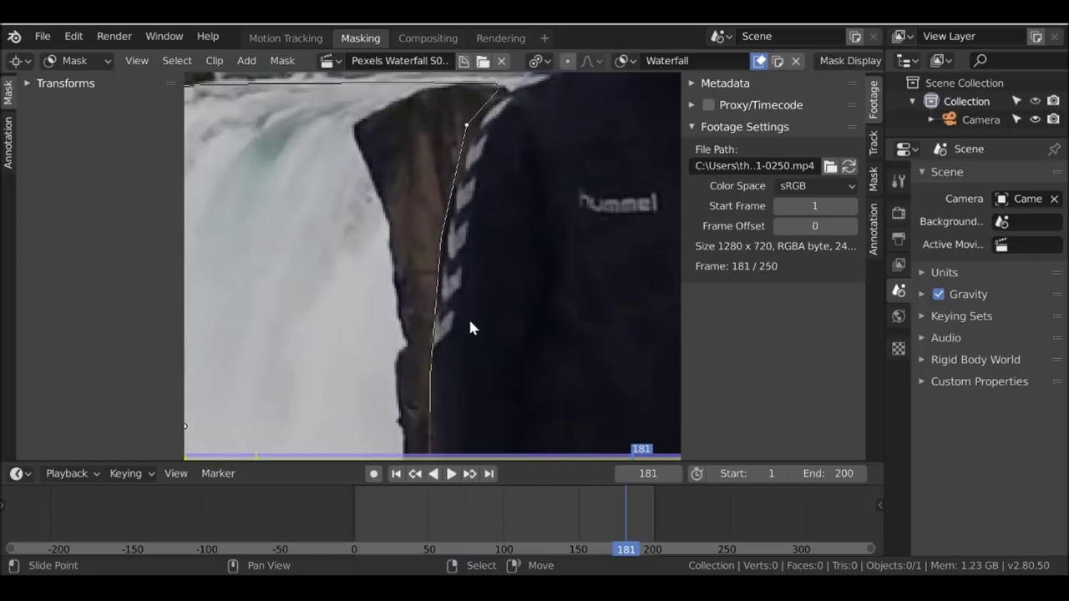
{"action": "left_click_drag", "start_coordinate": [465, 124], "coordinate": [455, 122]}
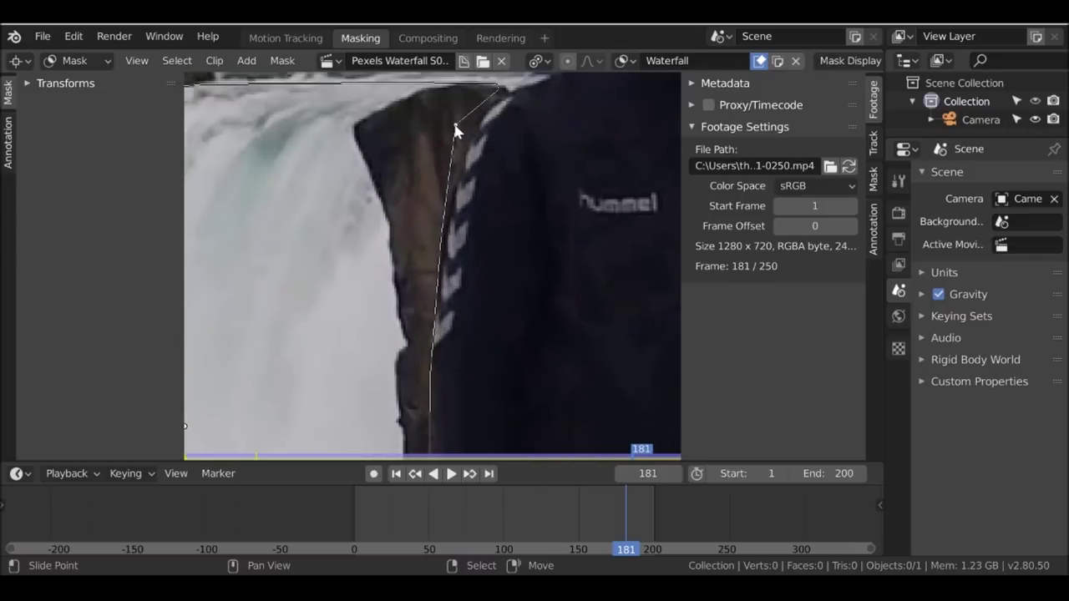
{"action": "left_click_drag", "start_coordinate": [496, 83], "coordinate": [475, 85]}
{"action": "left_click", "coordinate": [495, 89], "text": "ctrl"}
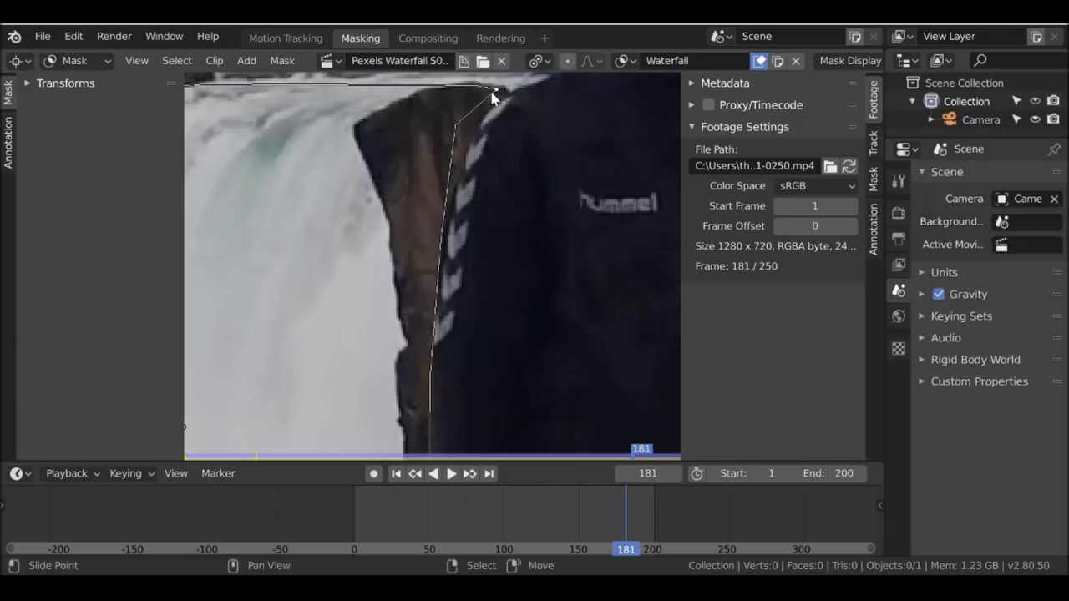
{"action": "left_click_drag", "start_coordinate": [437, 282], "coordinate": [432, 284]}
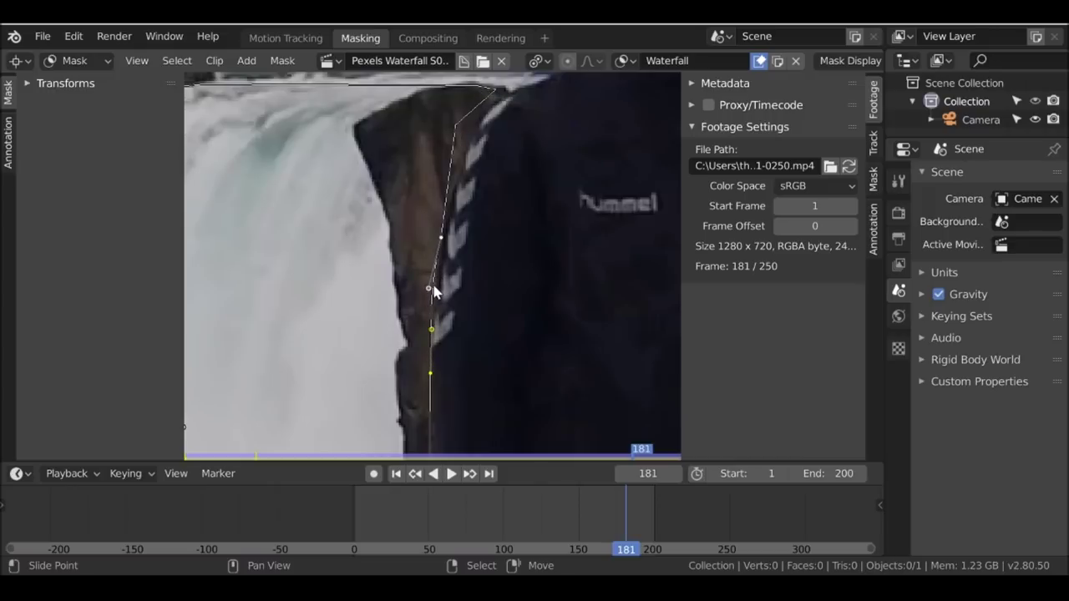
- Create a new mask for the clip and name it Water Bottom
{"action": "key", "text": "Home"}
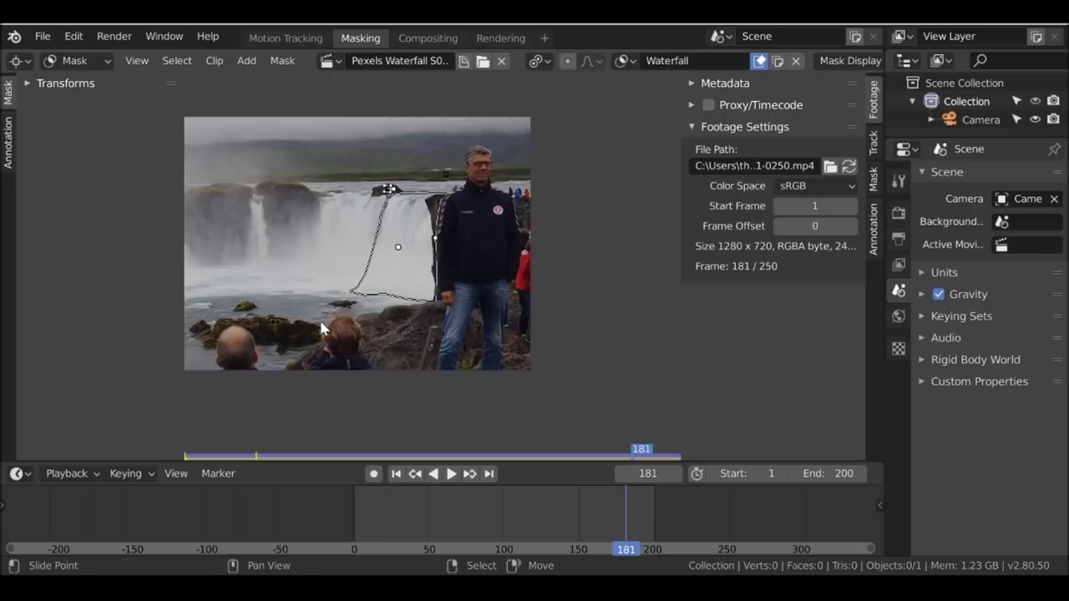
{"action": "scroll", "coordinate": [391, 303], "scroll_direction": "up", "scroll_amount": 1}
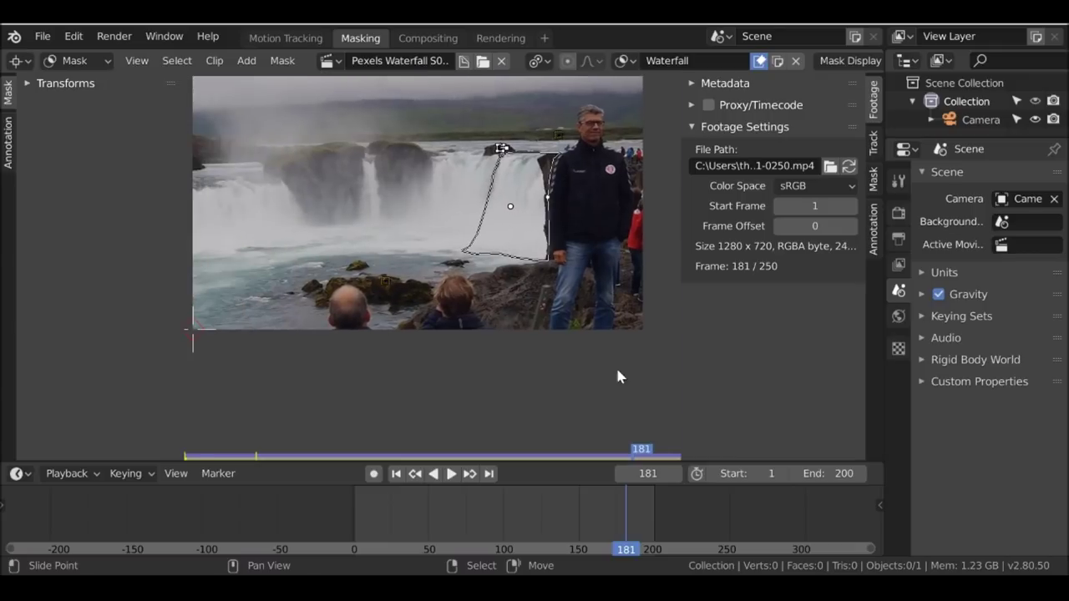
{"action": "scroll", "coordinate": [534, 337], "scroll_direction": "up", "scroll_amount": 1}
{"action": "left_click", "coordinate": [778, 65]}
{"action": "double_click", "coordinate": [690, 66]}
{"action": "type", "text": "Water Bottom"}
{"action": "key", "text": "Return"}
{"action": "key", "text": "ctrl+z"}
- Draw a closed Water Bottom mask over the river below the falls, running along the mossy rocks above the onlookers' heads
{"action": "left_click", "coordinate": [368, 249], "text": "ctrl"}
{"action": "left_click", "coordinate": [305, 255], "text": "ctrl"}
{"action": "left_click", "coordinate": [258, 271], "text": "ctrl"}
{"action": "left_click", "coordinate": [214, 280], "text": "ctrl"}
{"action": "left_click", "coordinate": [203, 327], "text": "ctrl"}
{"action": "left_click", "coordinate": [338, 292], "text": "ctrl"}
{"action": "left_click", "coordinate": [397, 295], "text": "ctrl"}
{"action": "left_click", "coordinate": [487, 257], "text": "ctrl"}
{"action": "left_click", "coordinate": [430, 251], "text": "ctrl"}
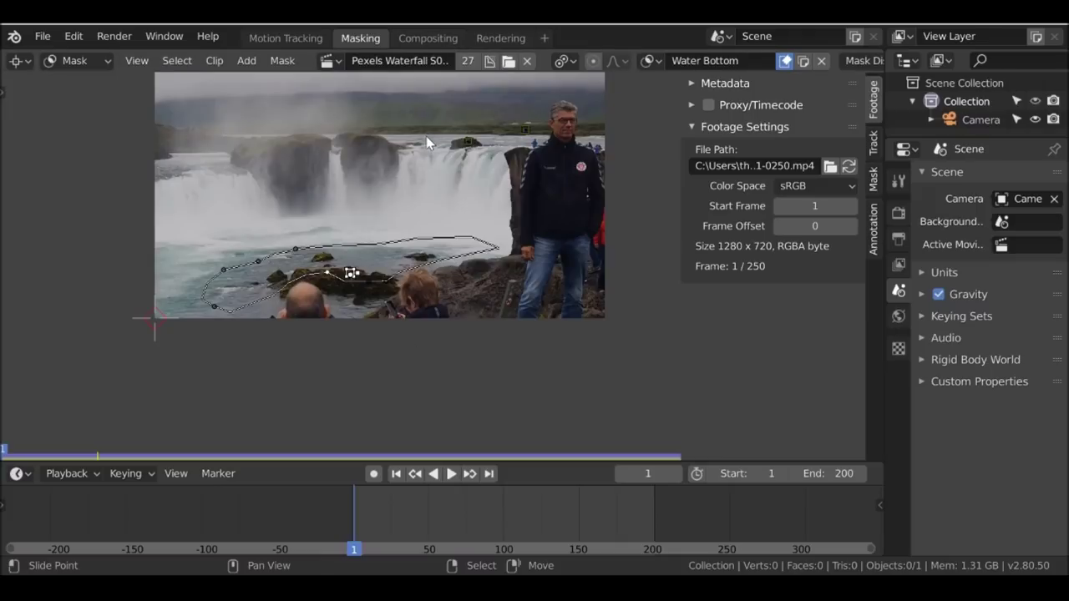
- Switch to the Compositing workspace, enable compositing nodes and enlarge the node editor area
{"action": "left_click", "coordinate": [425, 39]}
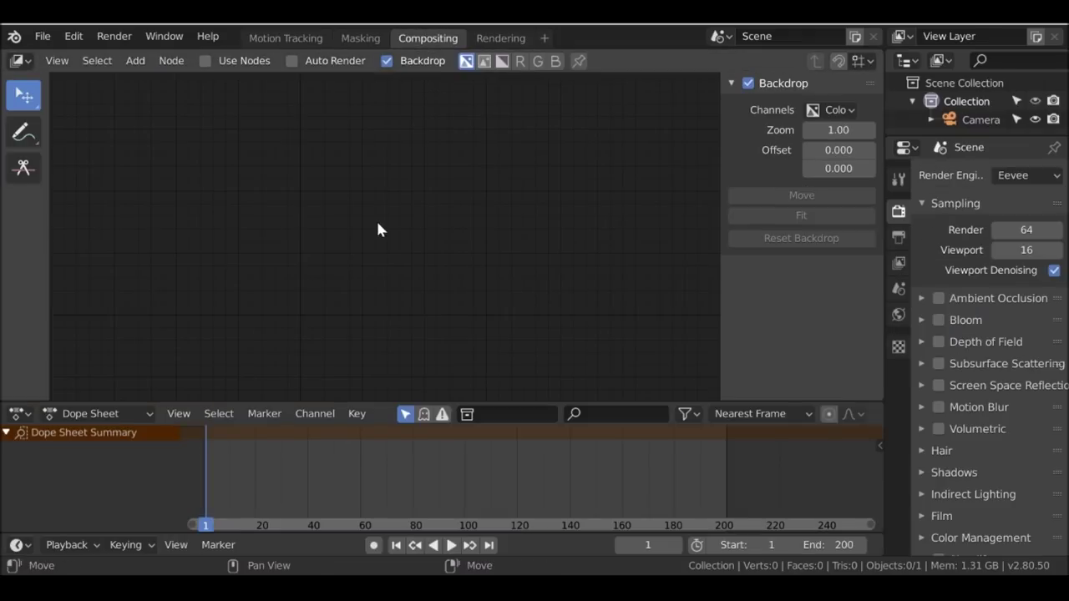
{"action": "left_click", "coordinate": [226, 67]}
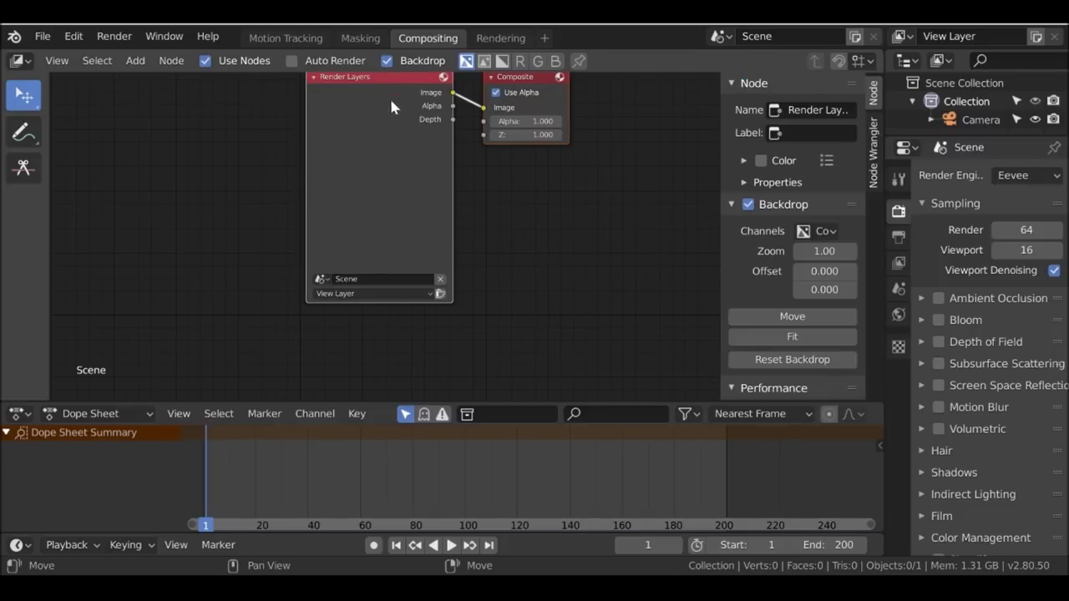
{"action": "left_click_drag", "start_coordinate": [575, 401], "coordinate": [576, 452]}
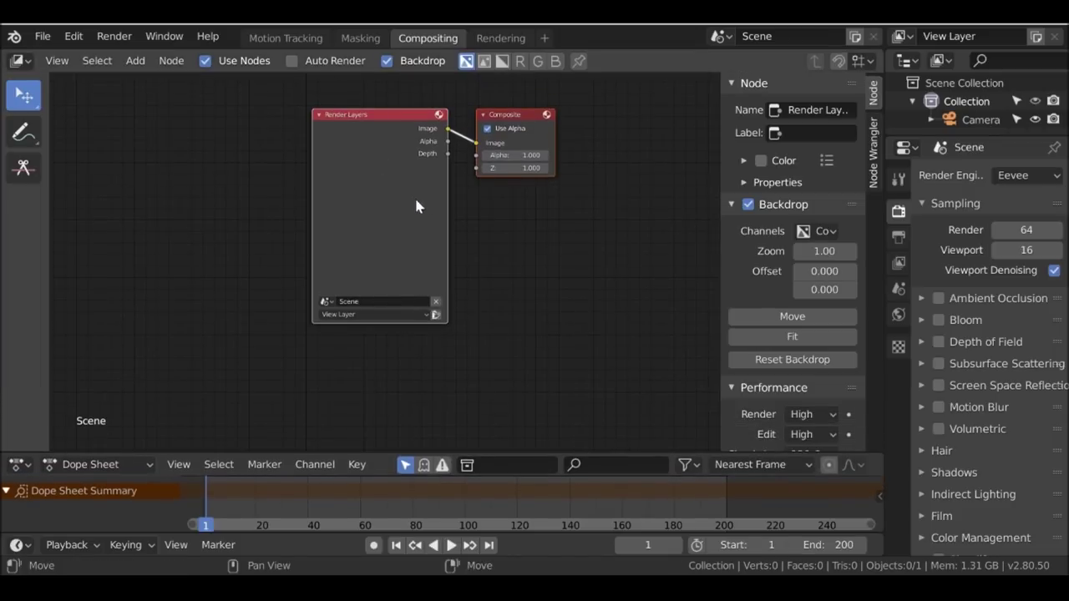
- Spread the Render Layers and Composite nodes apart to leave room between them
{"action": "scroll", "coordinate": [434, 211], "scroll_direction": "down", "scroll_amount": 3}
{"action": "middle_click_drag", "start_coordinate": [518, 233], "coordinate": [527, 321]}
{"action": "left_click_drag", "start_coordinate": [373, 297], "coordinate": [345, 267]}
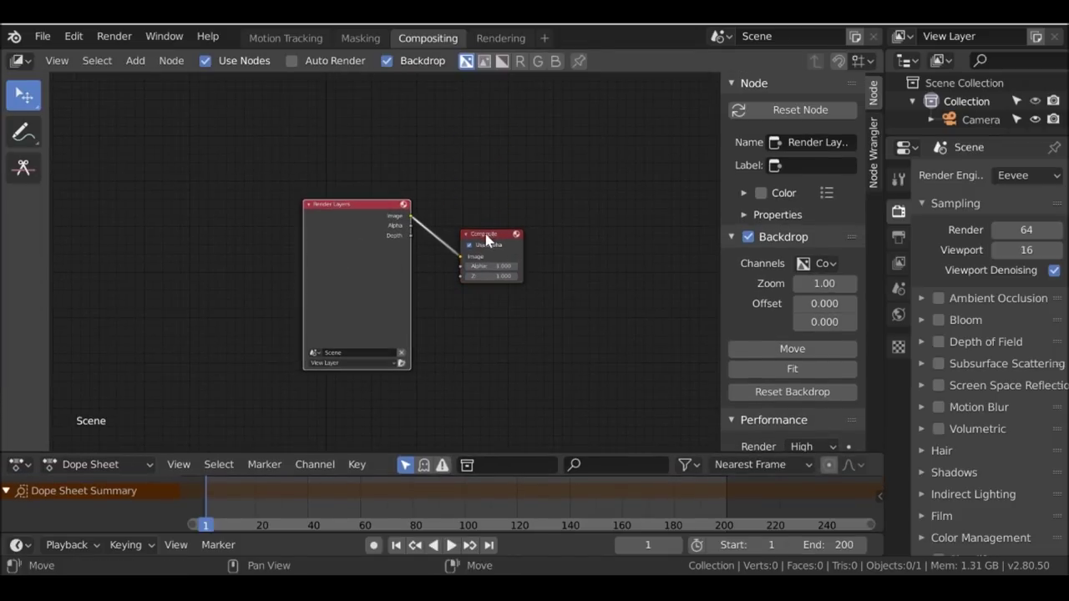
{"action": "left_click_drag", "start_coordinate": [484, 236], "coordinate": [569, 226]}
{"action": "left_click", "coordinate": [356, 240]}
{"action": "left_click_drag", "start_coordinate": [356, 240], "coordinate": [324, 238]}
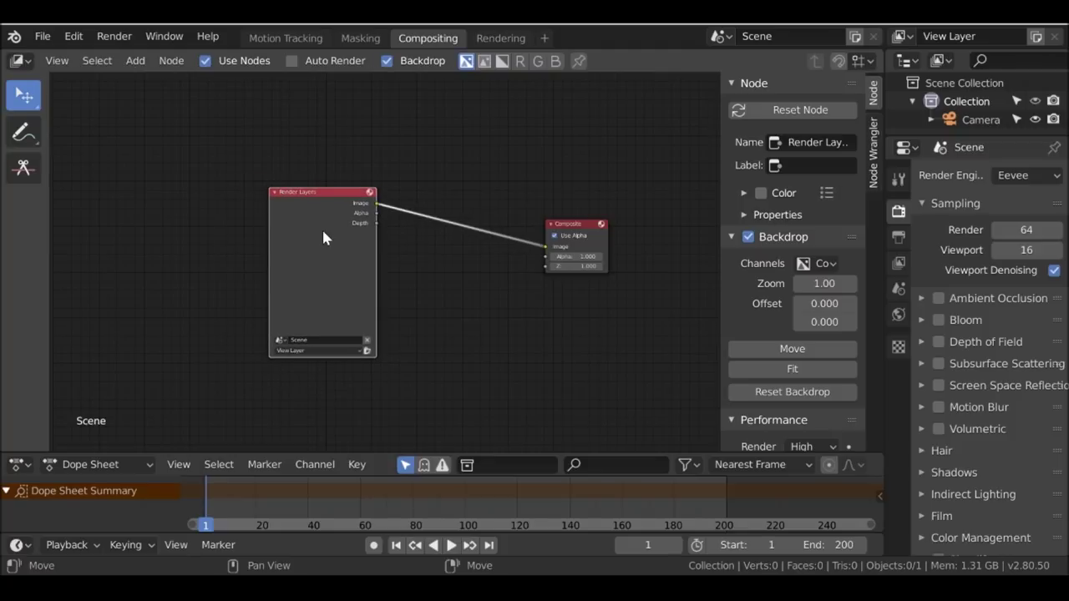
- Switch the Render Layers node's type to a Movie Clip input node, keeping its link to the Composite node
{"action": "key", "text": "x"}
{"action": "key", "text": "ctrl+z"}
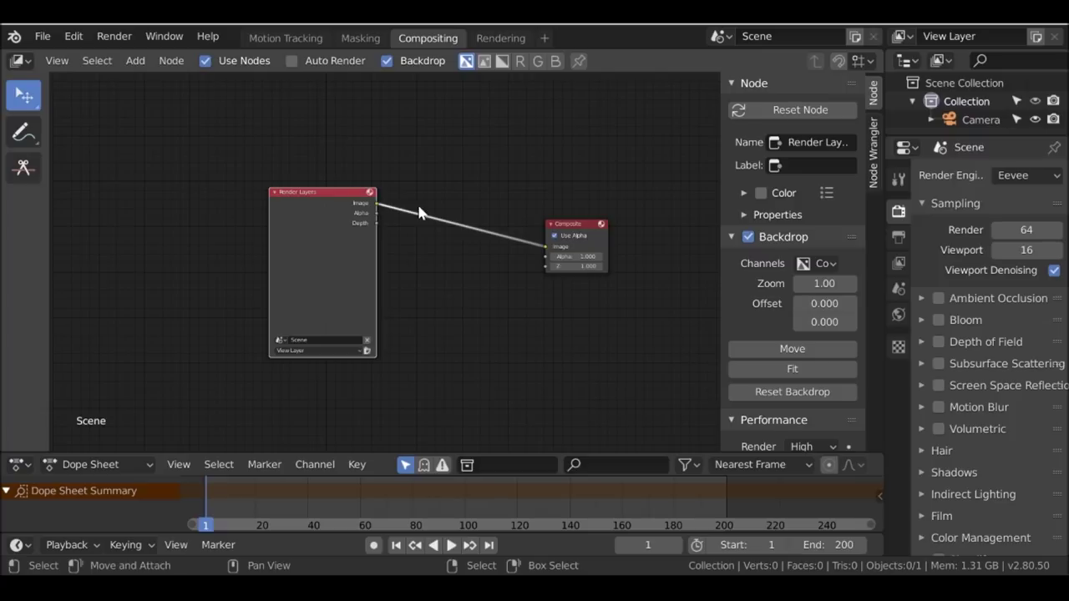
{"action": "key", "text": "shift"}
{"action": "key", "text": "shift+s"}
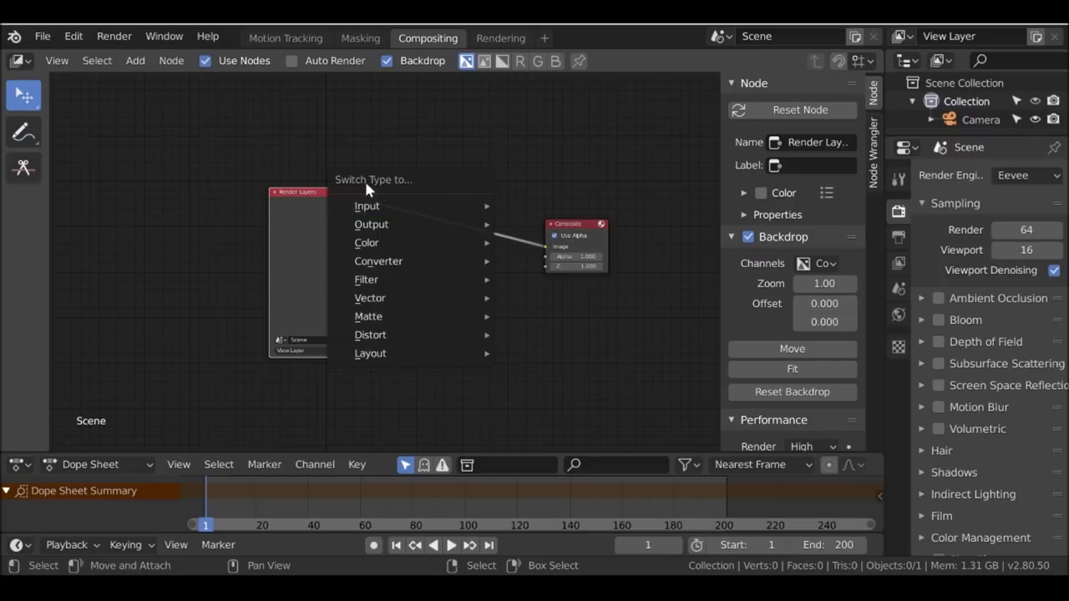
{"action": "mouse_move", "coordinate": [375, 231]}
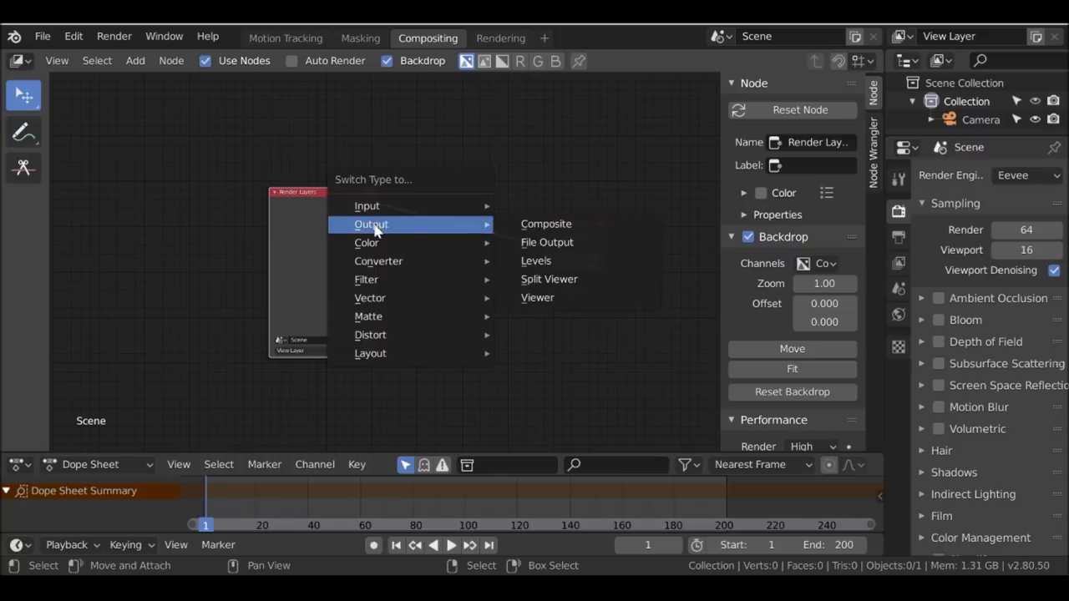
{"action": "mouse_move", "coordinate": [373, 211]}
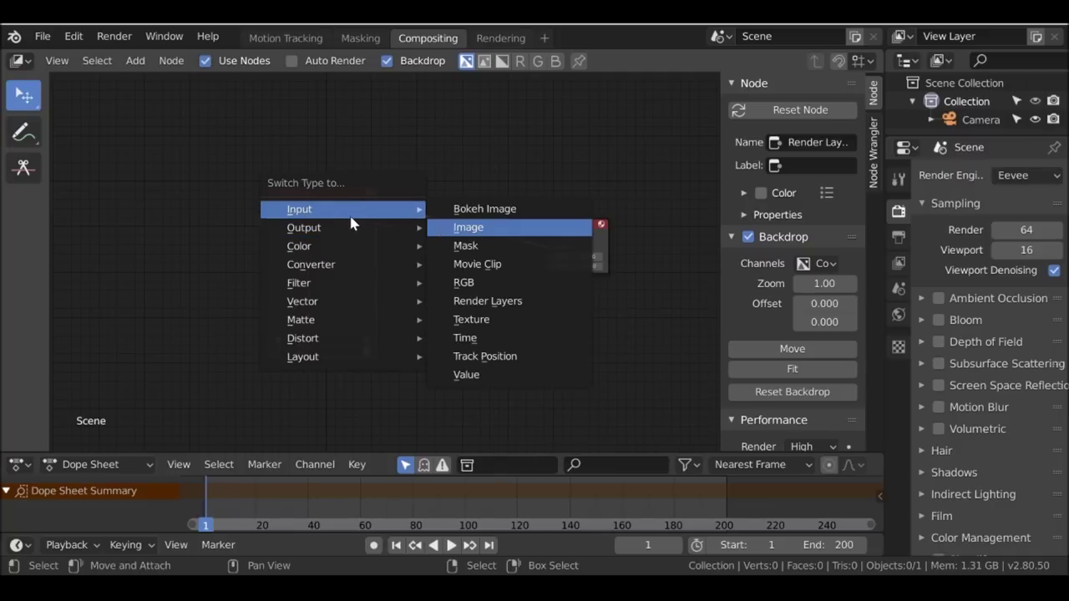
{"action": "left_click", "coordinate": [496, 264]}
- Assign the clip Pexels Waterfall S0001-0250.mp4 to the Movie Clip node
{"action": "scroll", "coordinate": [291, 344], "scroll_direction": "up", "scroll_amount": 3}
{"action": "left_click", "coordinate": [343, 297]}
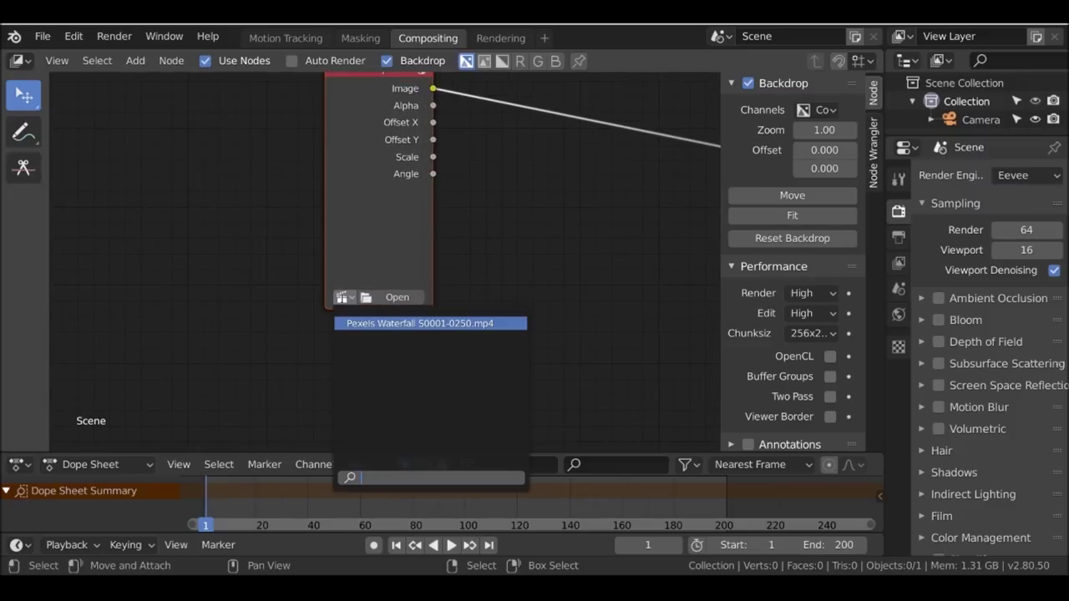
{"action": "left_click", "coordinate": [444, 323]}
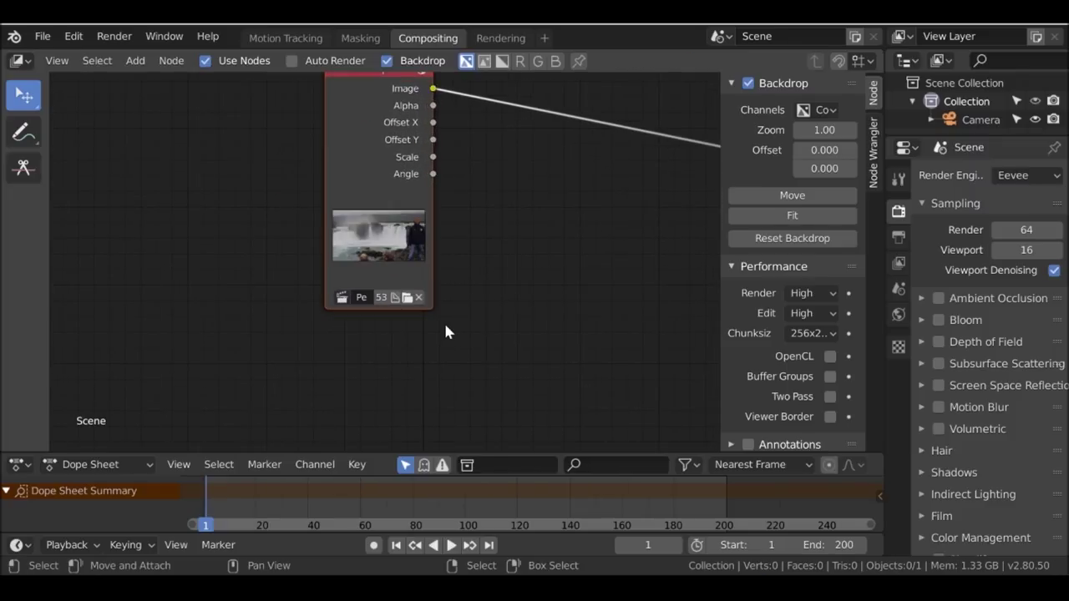
- Reposition the Movie Clip node and connect its image output to a new Viewer node to preview the footage as backdrop
{"action": "scroll", "coordinate": [483, 277], "scroll_direction": "down", "scroll_amount": 3}
{"action": "scroll", "coordinate": [446, 262], "scroll_direction": "down", "scroll_amount": 2}
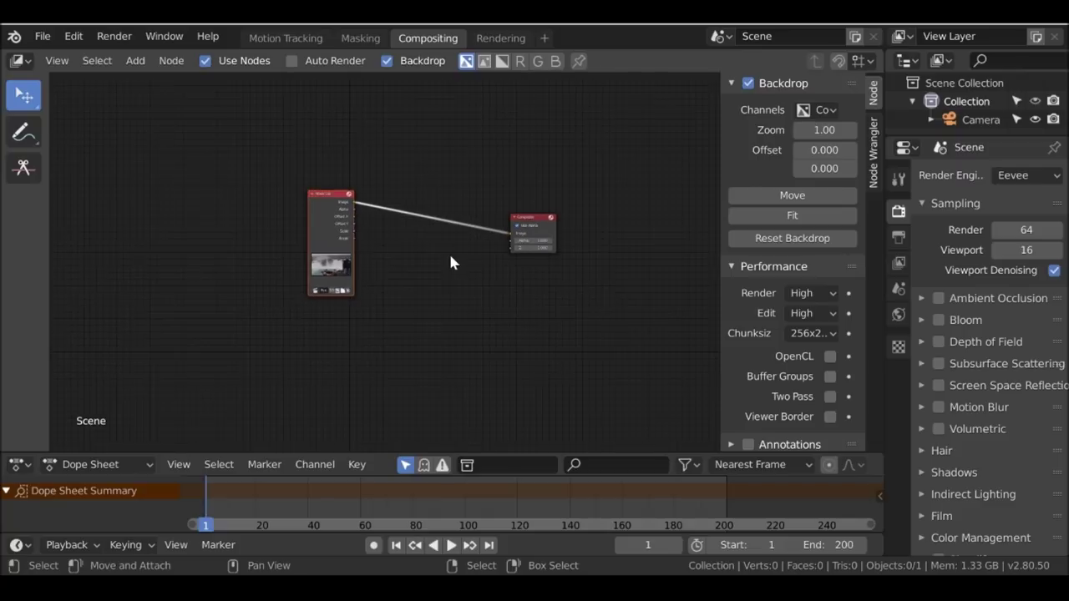
{"action": "left_click_drag", "start_coordinate": [338, 294], "coordinate": [342, 312]}
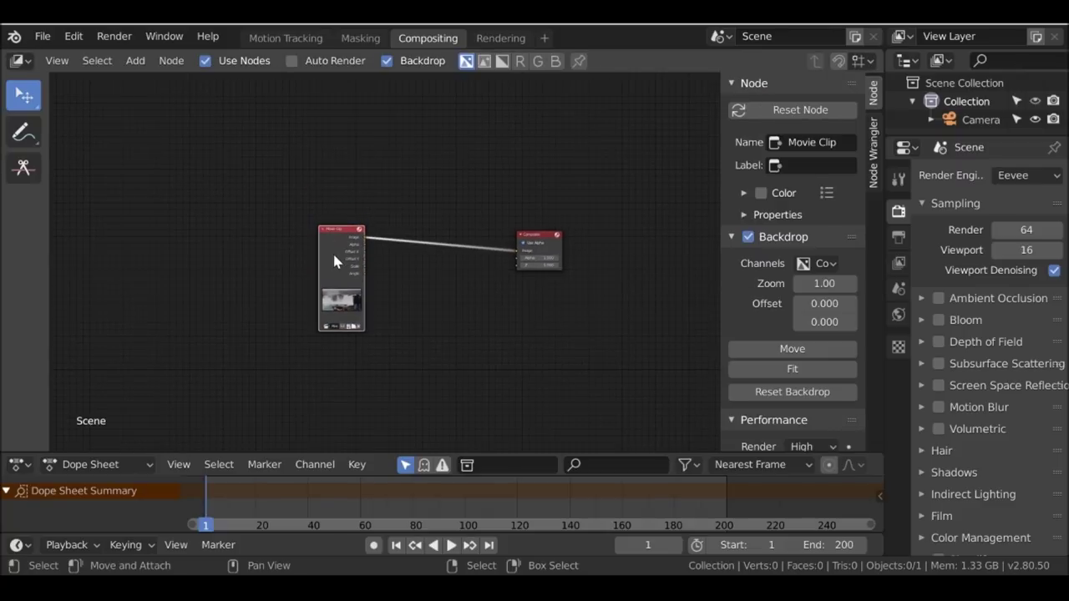
{"action": "left_click", "coordinate": [332, 246], "text": "ctrl+shift"}
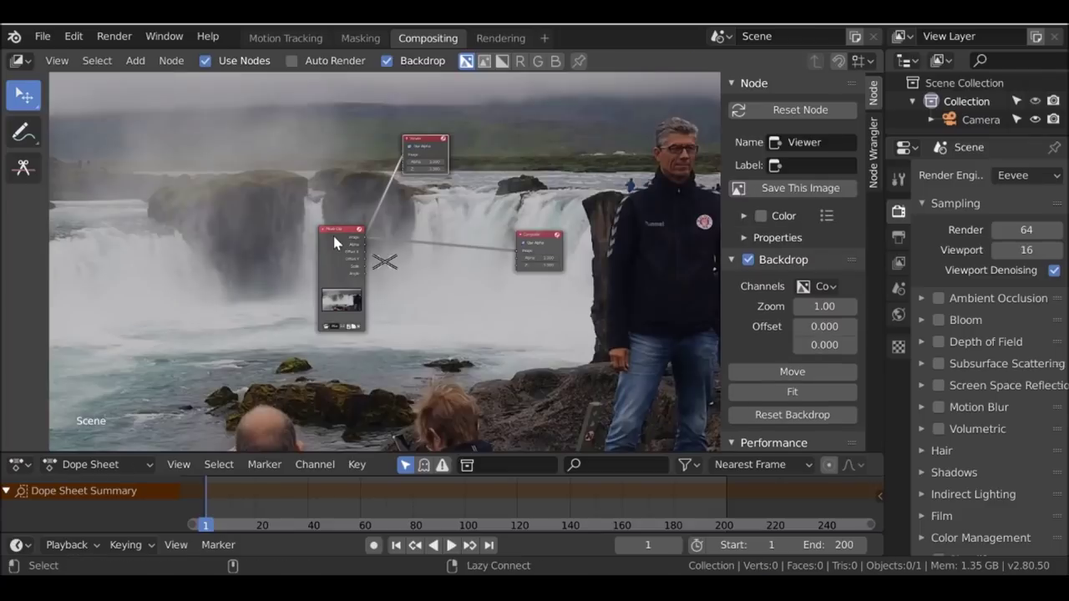
- Arrange the nodes around the backdrop image, with Movie Clip on one side and Viewer above Composite on the other
{"action": "left_click_drag", "start_coordinate": [433, 140], "coordinate": [547, 190]}
{"action": "left_click_drag", "start_coordinate": [346, 234], "coordinate": [348, 189]}
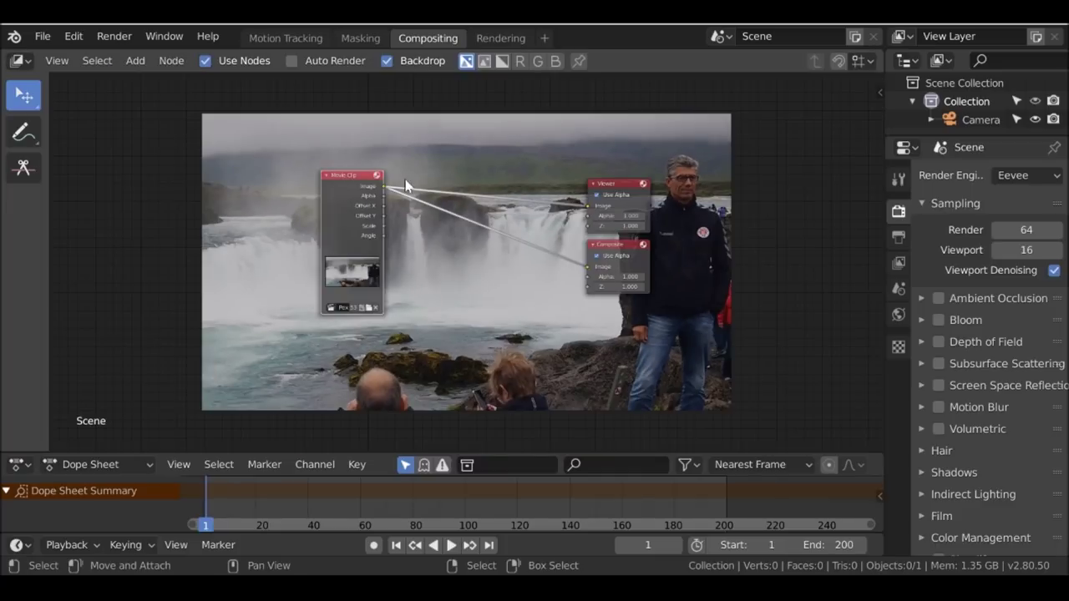
{"action": "middle_click_drag", "start_coordinate": [582, 240], "coordinate": [567, 248]}
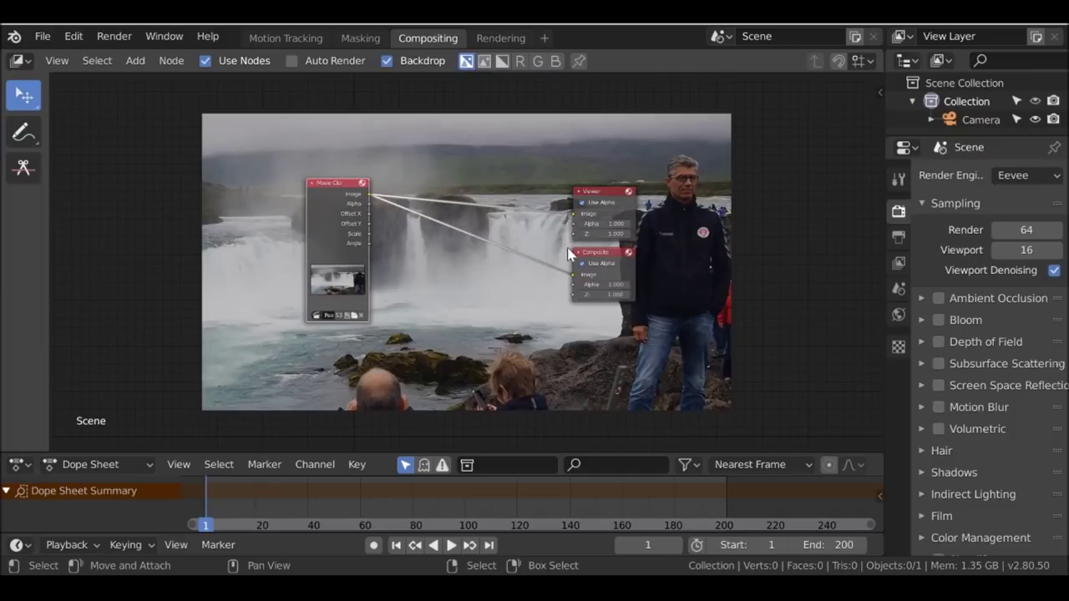
{"action": "left_click", "coordinate": [610, 200]}
{"action": "left_click_drag", "start_coordinate": [465, 262], "coordinate": [512, 294]}
{"action": "mouse_move", "coordinate": [774, 144]}
{"action": "left_mouse_down"}
{"action": "mouse_move", "coordinate": [732, 172]}
{"action": "mouse_move", "coordinate": [783, 141]}
{"action": "left_mouse_up"}
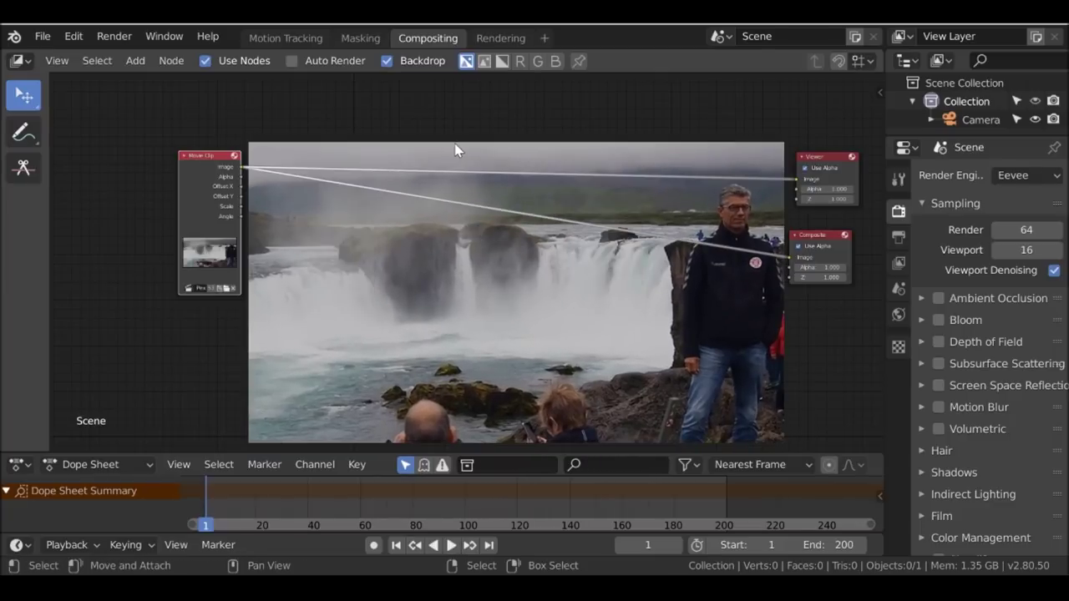
{"action": "middle_click_drag", "start_coordinate": [522, 204], "coordinate": [549, 194]}
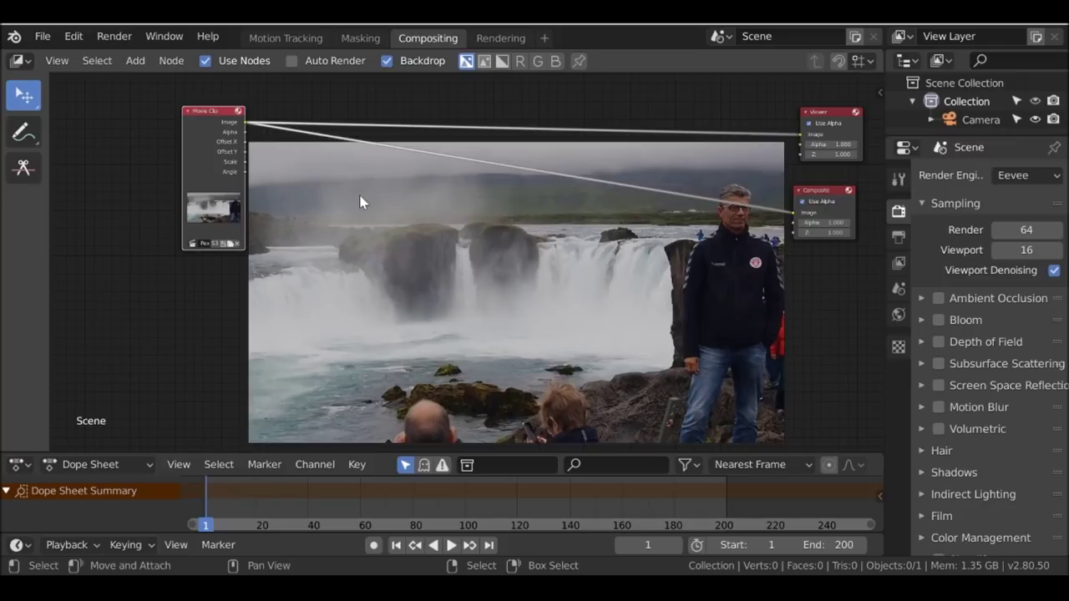
- Insert a Mix color node on the link between Movie Clip and Composite, and connect its image output to the Viewer node
{"action": "key", "text": "shift+a"}
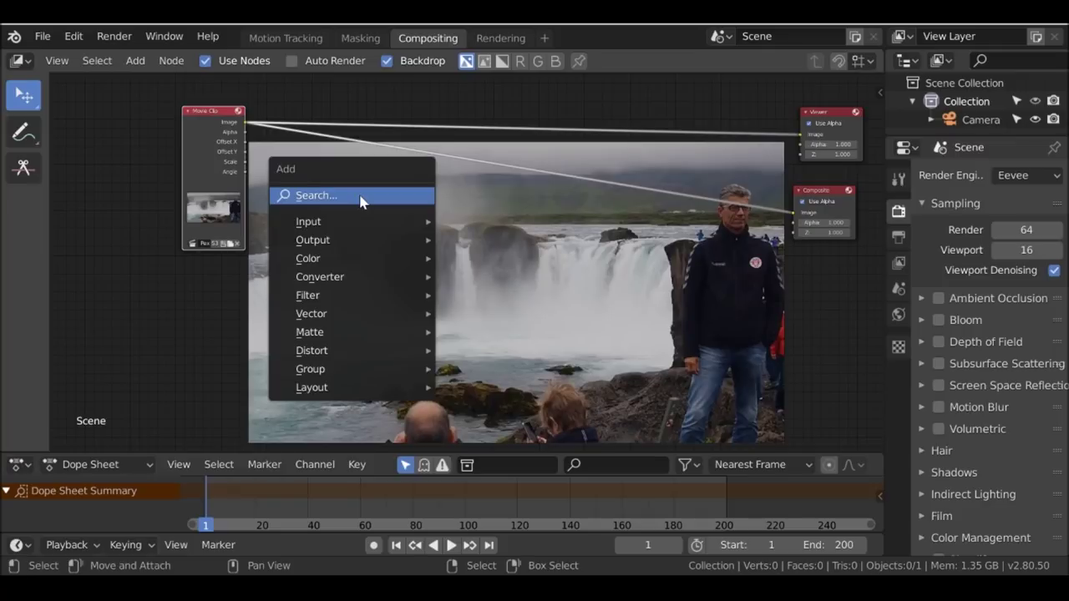
{"action": "mouse_move", "coordinate": [311, 262]}
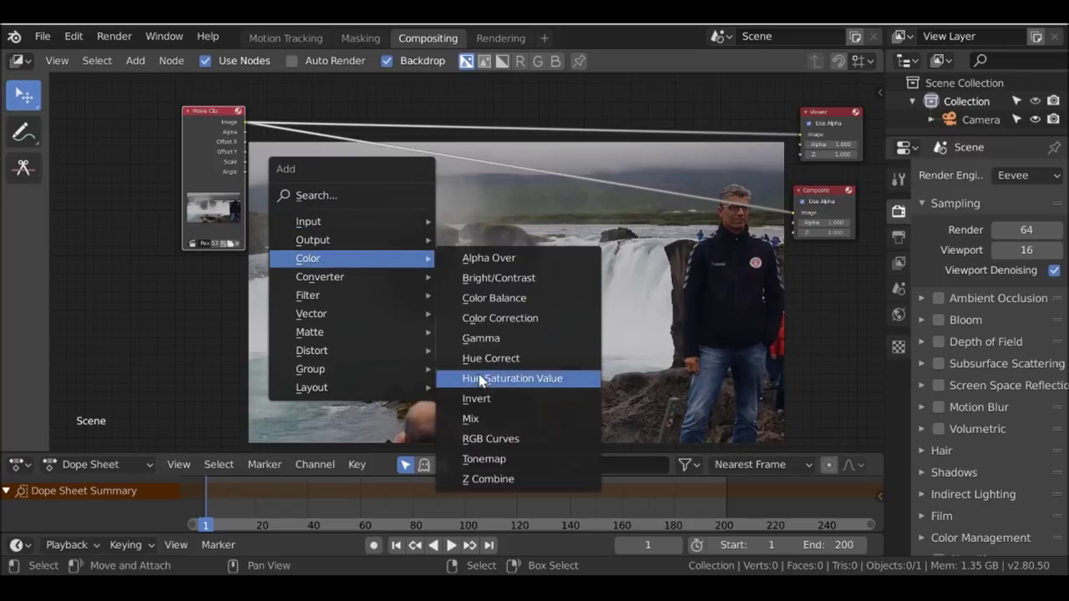
{"action": "left_click", "coordinate": [482, 420]}
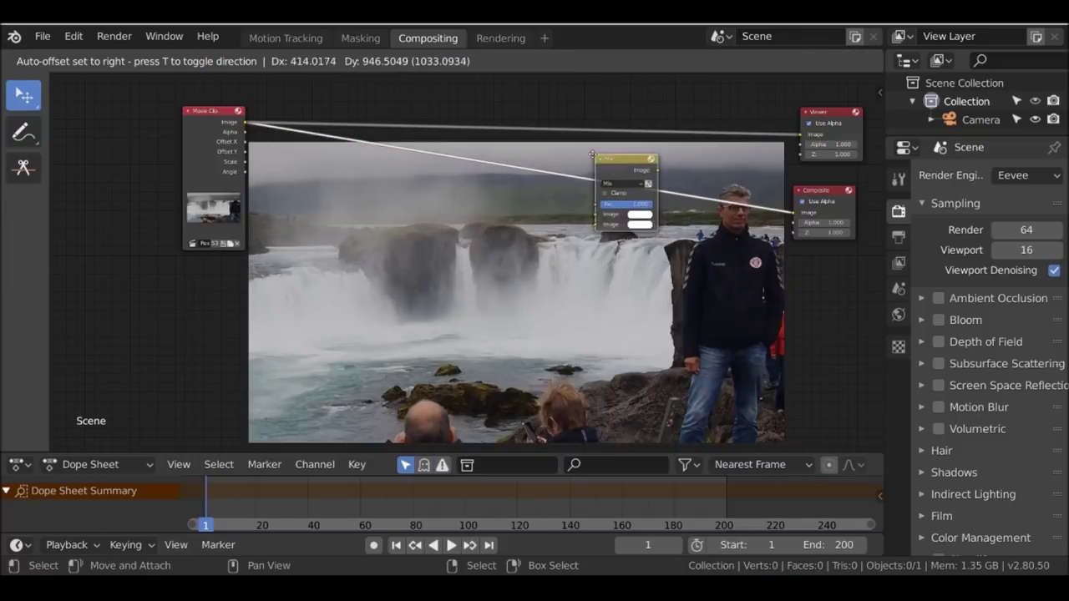
{"action": "left_click", "coordinate": [434, 151]}
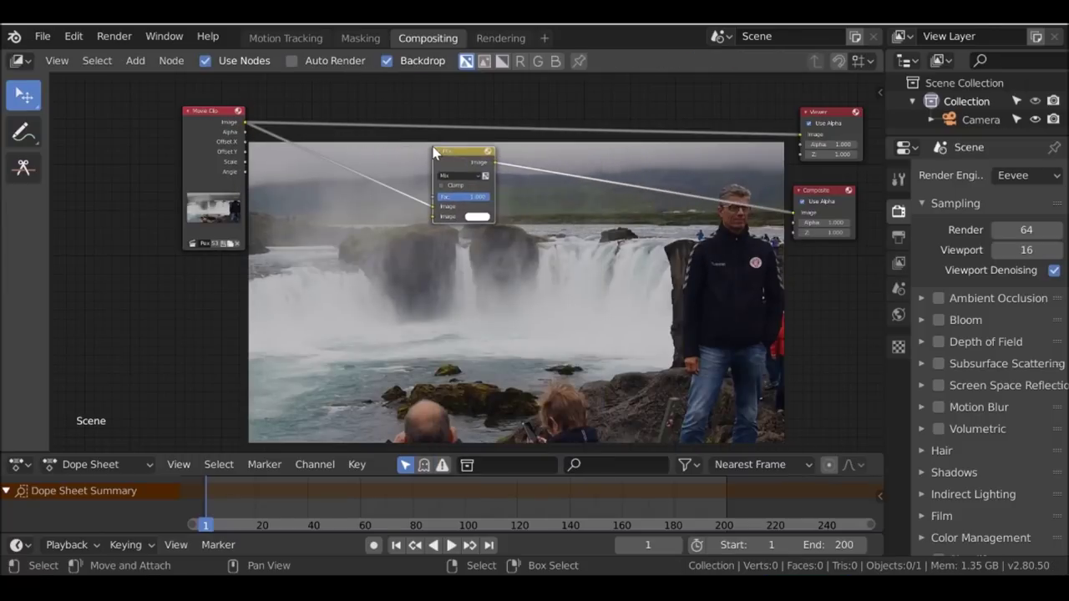
{"action": "left_click", "coordinate": [476, 156], "text": "ctrl+shift"}
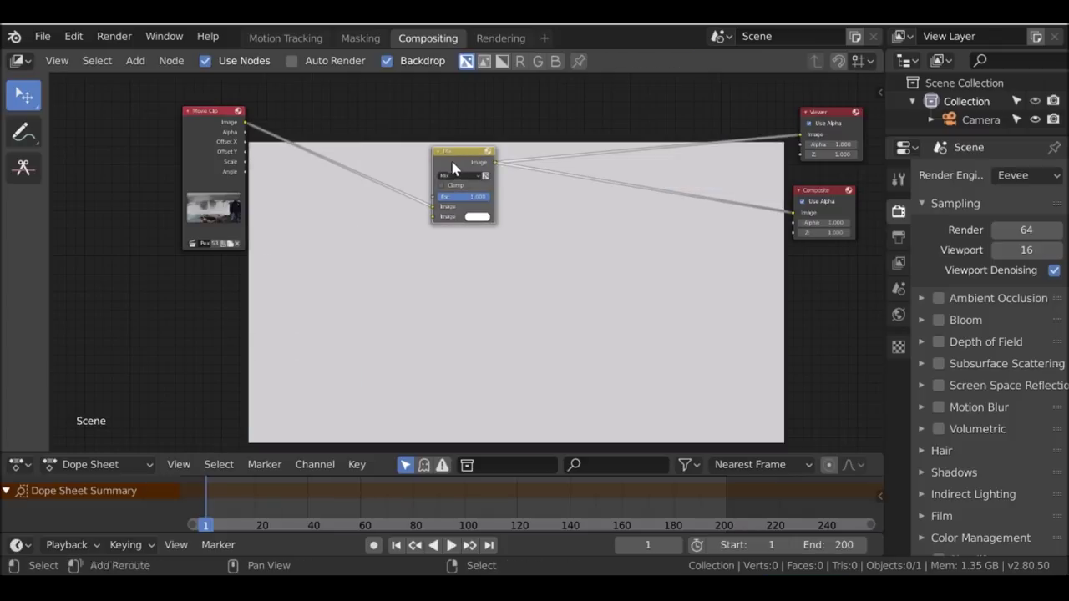
- Move the Movie Clip node farther away from the Mix node to make room between them
{"action": "left_click_drag", "start_coordinate": [195, 138], "coordinate": [171, 140]}
{"action": "middle_click_drag", "start_coordinate": [556, 228], "coordinate": [558, 263]}
{"action": "scroll", "coordinate": [562, 283], "scroll_direction": "up", "scroll_amount": 1}
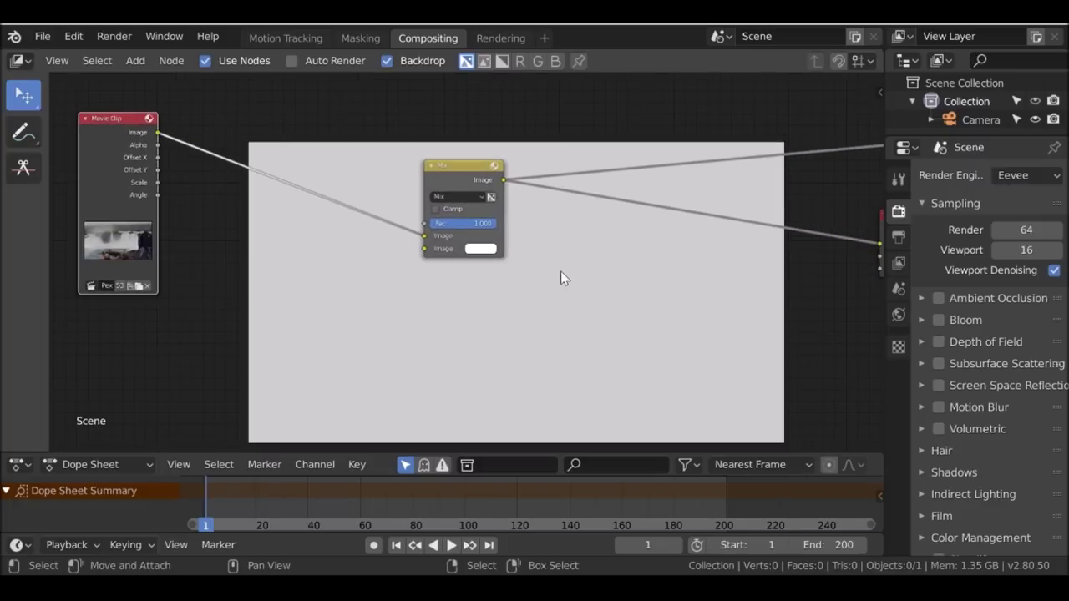
{"action": "left_click_drag", "start_coordinate": [505, 181], "coordinate": [620, 126]}
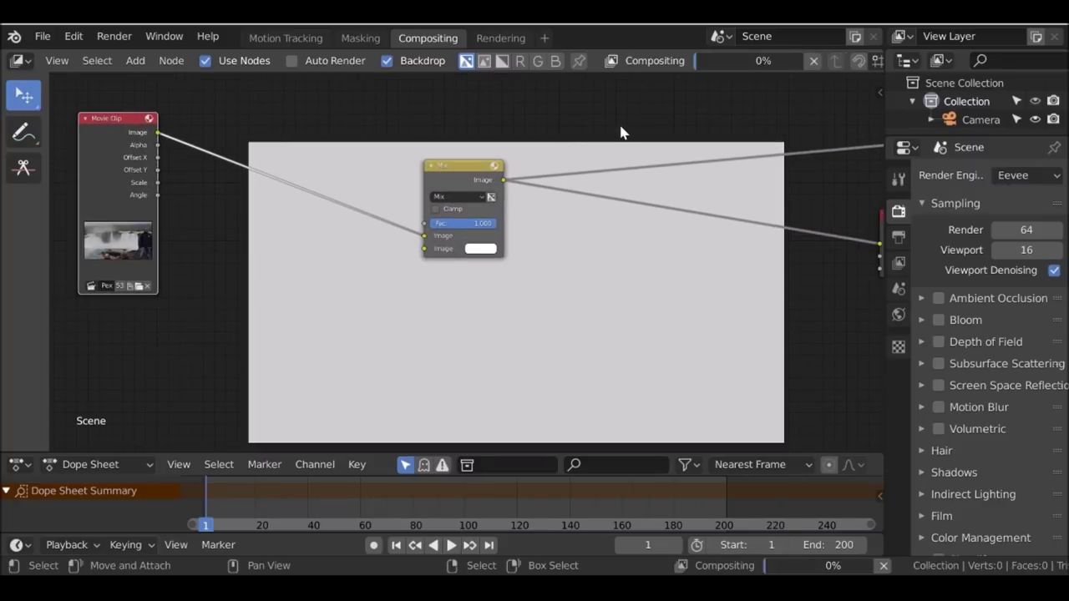
{"action": "scroll", "coordinate": [556, 135], "scroll_direction": "up", "scroll_amount": 3}
{"action": "middle_click_drag", "start_coordinate": [537, 162], "coordinate": [641, 129]}
{"action": "scroll", "coordinate": [556, 135], "scroll_direction": "down", "scroll_amount": 2}
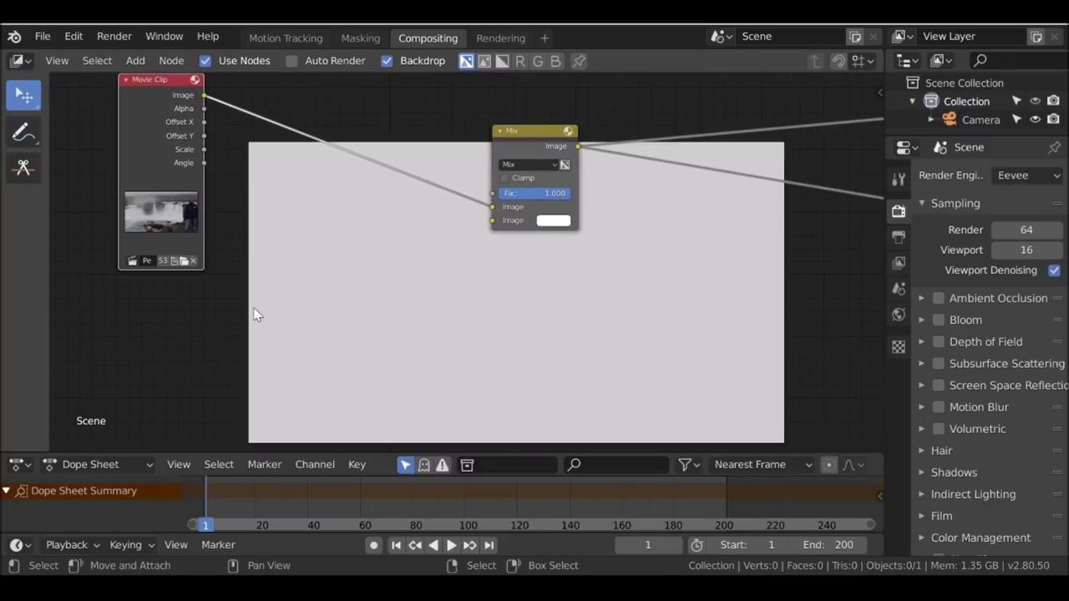
- Add a Mask input node and place it between the Movie Clip and Mix nodes, below their link
{"action": "key", "text": "shift+a"}
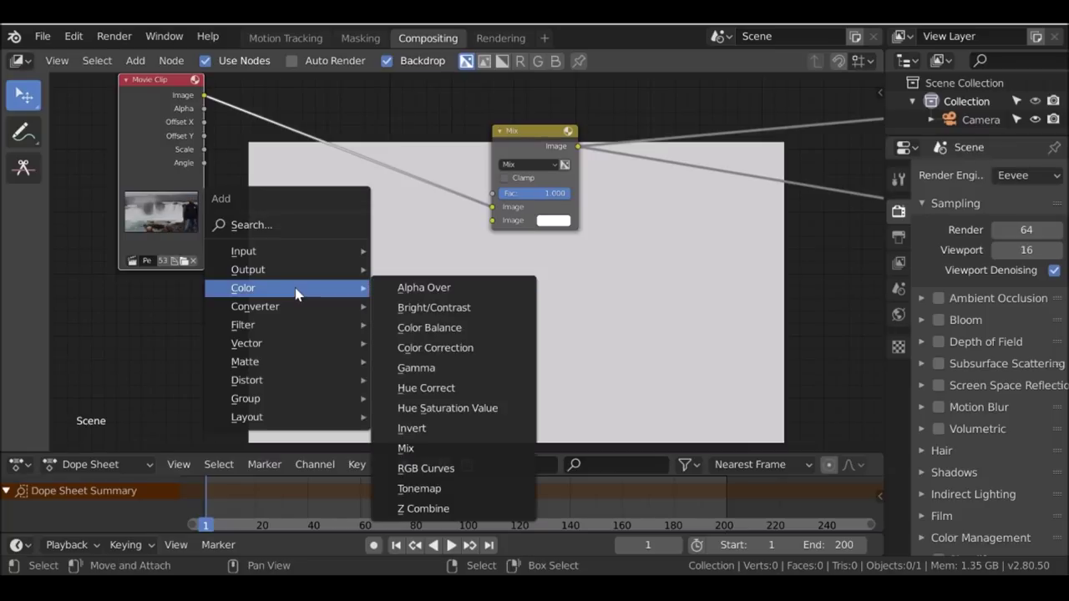
{"action": "mouse_move", "coordinate": [241, 254]}
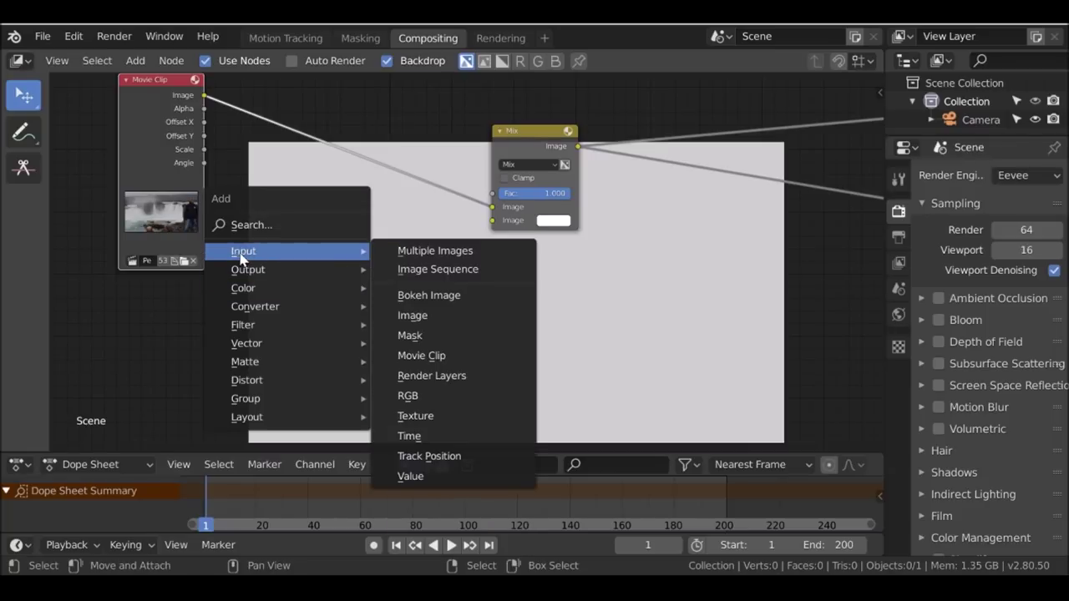
{"action": "left_click", "coordinate": [428, 335]}
{"action": "left_click", "coordinate": [357, 234]}
{"action": "middle_click_drag", "start_coordinate": [361, 244], "coordinate": [326, 304]}
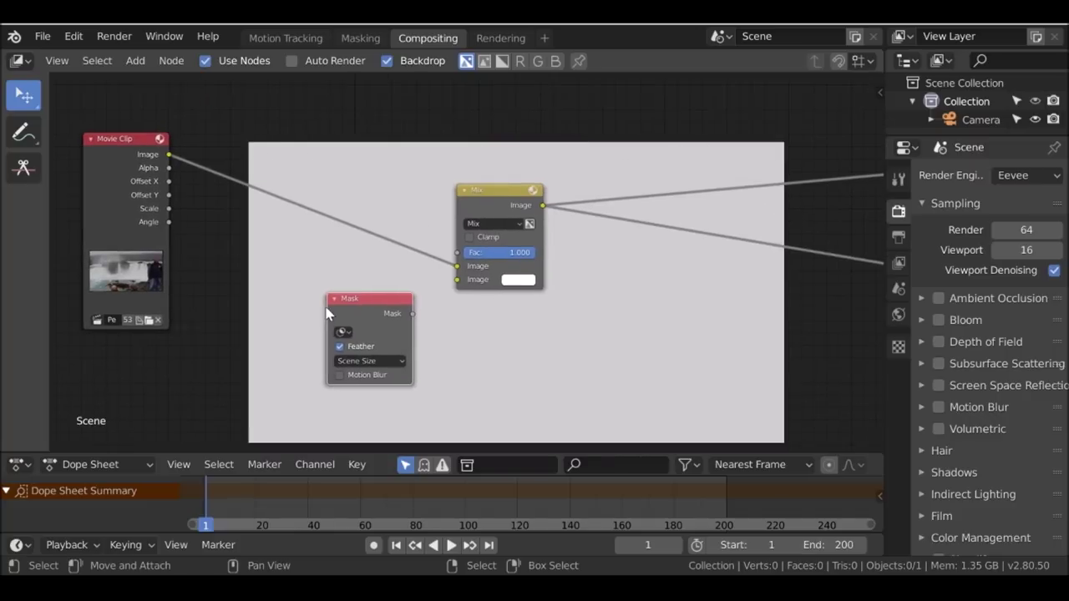
{"action": "left_click_drag", "start_coordinate": [361, 309], "coordinate": [348, 299]}
{"action": "left_click", "coordinate": [349, 299]}
- Assign the Patch mask to the Mask node and connect its mask output to the Mix node's Fac input
{"action": "scroll", "coordinate": [334, 297], "scroll_direction": "up", "scroll_amount": 2}
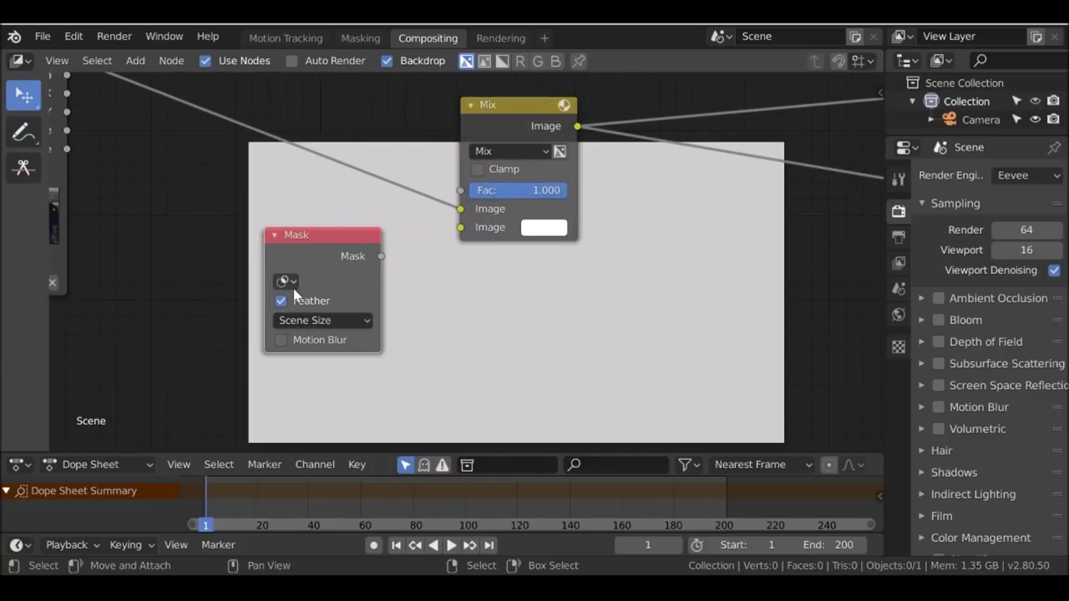
{"action": "left_click", "coordinate": [285, 282]}
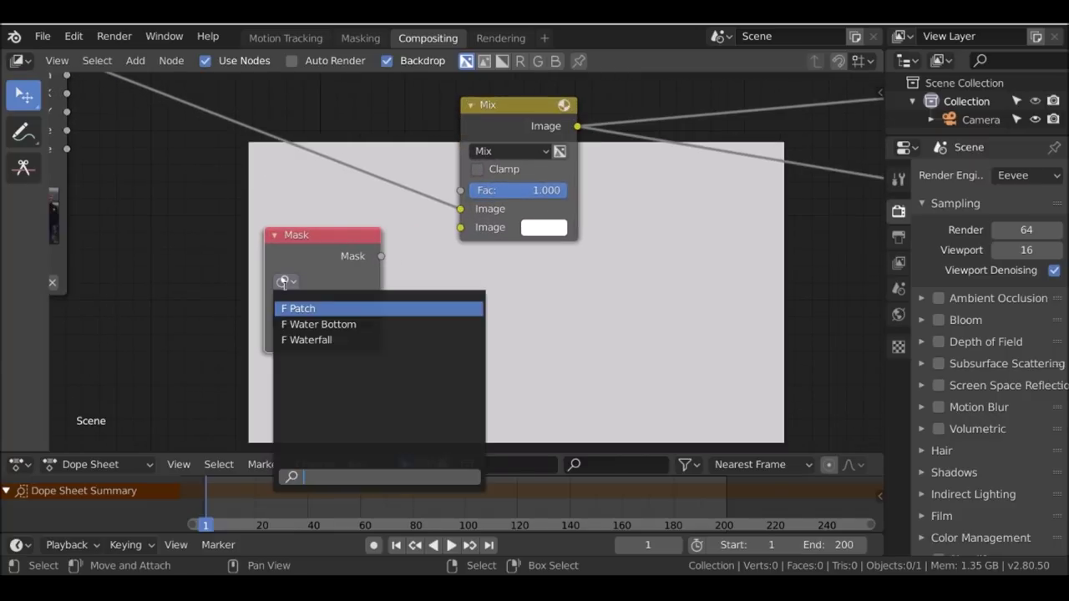
{"action": "left_click", "coordinate": [348, 308]}
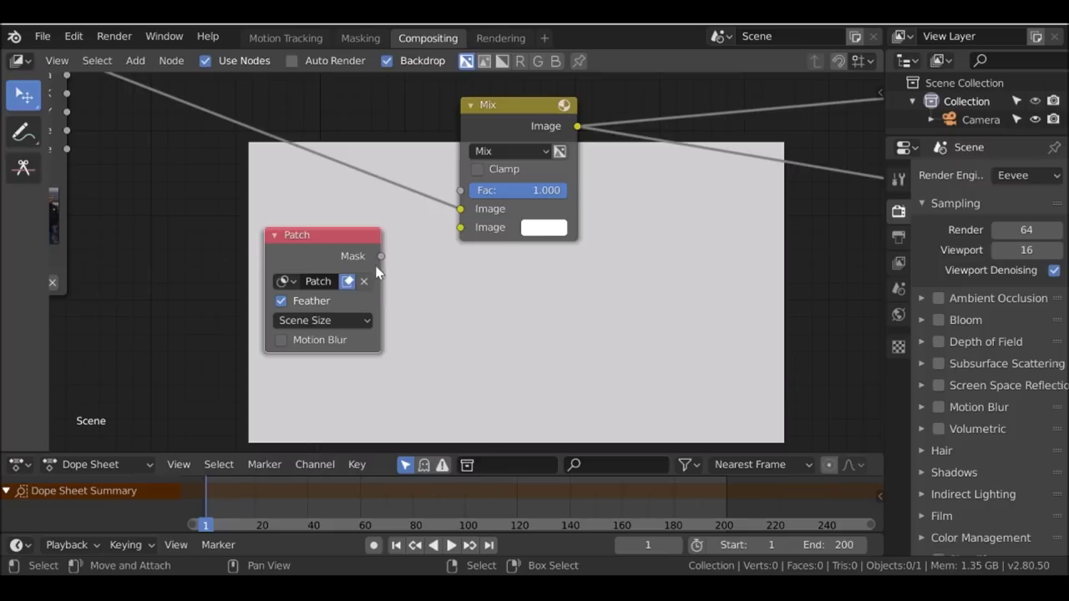
{"action": "left_click_drag", "start_coordinate": [381, 255], "coordinate": [458, 198]}
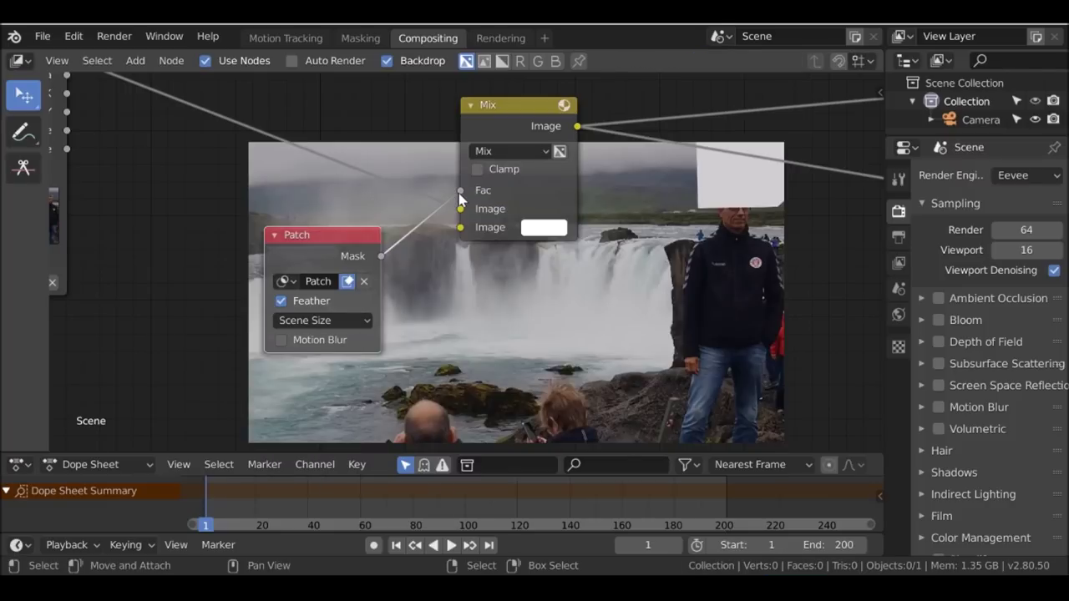
- Move the Patch mask node above the link from Movie Clip to Mix, clear of the masked area in the backdrop
{"action": "middle_click_drag", "start_coordinate": [450, 281], "coordinate": [437, 204]}
{"action": "middle_click_drag", "start_coordinate": [412, 160], "coordinate": [404, 280]}
{"action": "left_click_drag", "start_coordinate": [318, 271], "coordinate": [318, 5]}
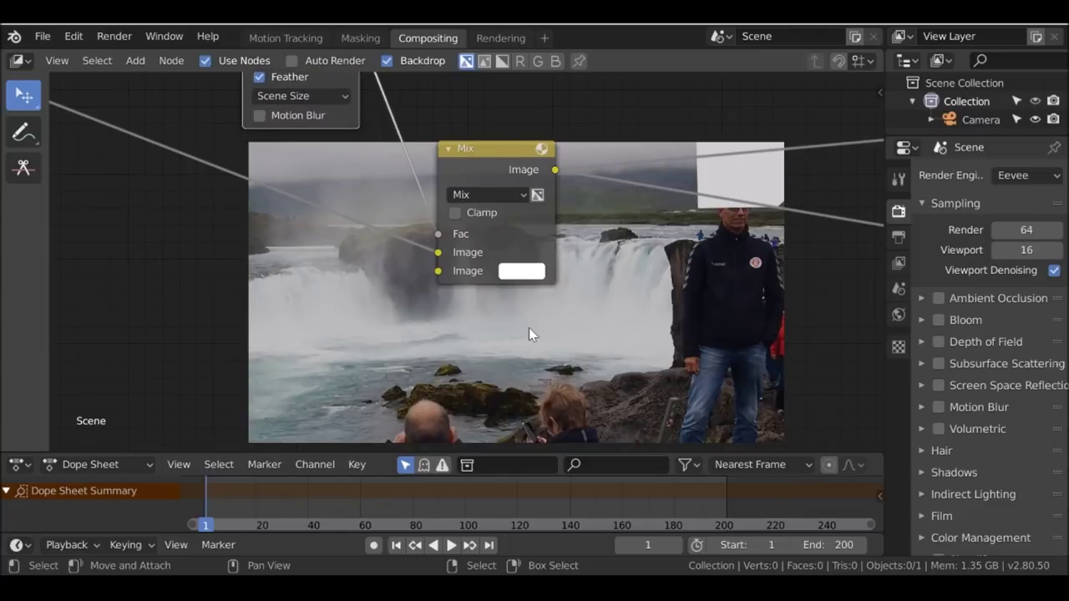
{"action": "middle_click_drag", "start_coordinate": [534, 331], "coordinate": [472, 183]}
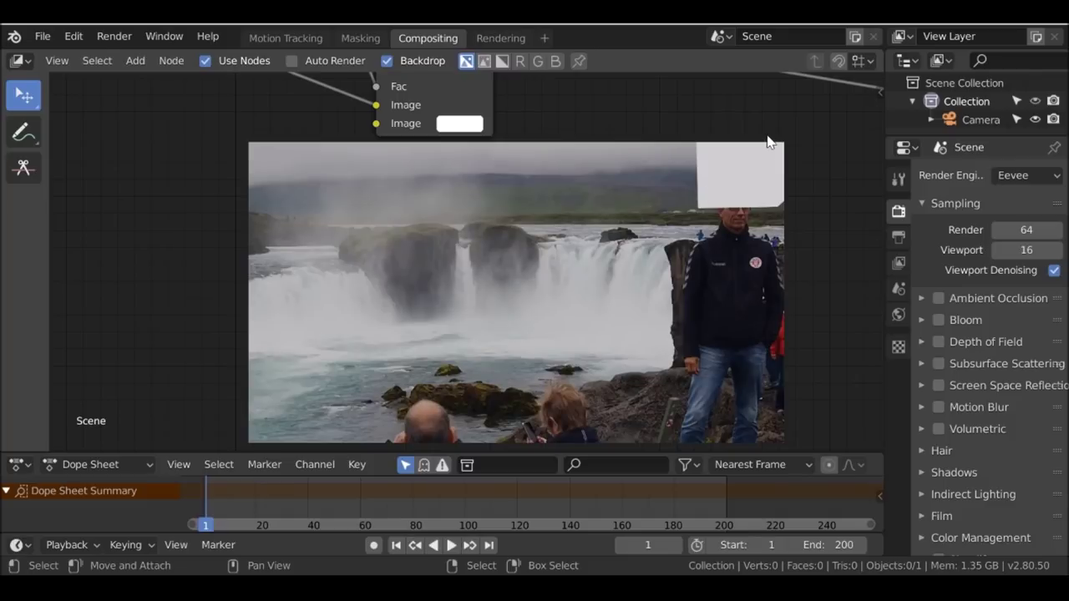
- Set the output dimensions to the HDTV 720p preset, 1280 × 720 px
{"action": "left_click", "coordinate": [898, 238]}
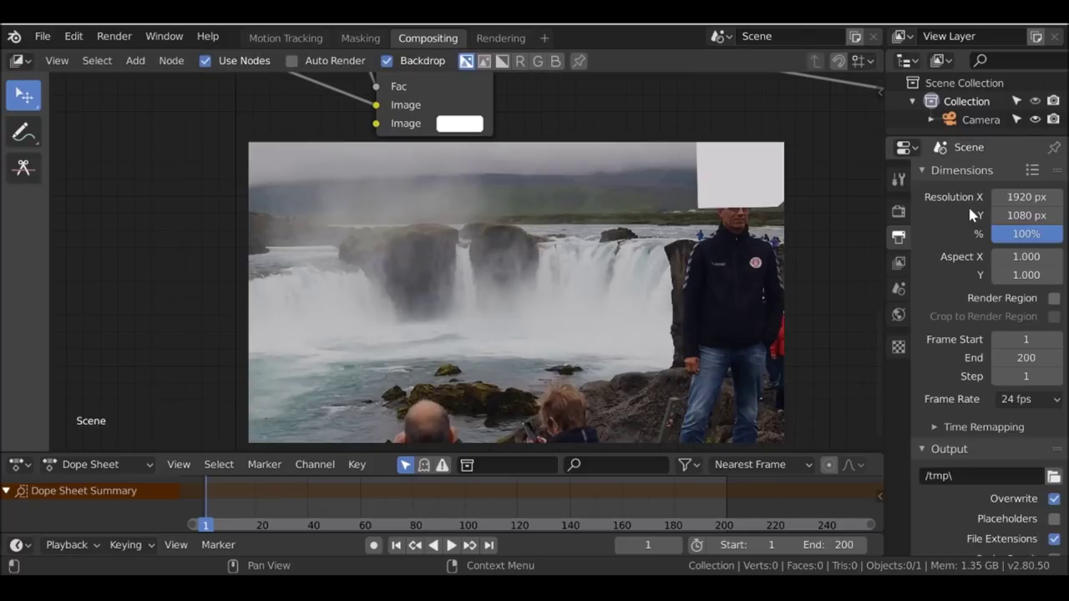
{"action": "mouse_move", "coordinate": [1050, 234]}
{"action": "left_mouse_down"}
{"action": "mouse_move", "coordinate": [1001, 234]}
{"action": "mouse_move", "coordinate": [1052, 234]}
{"action": "left_mouse_up"}
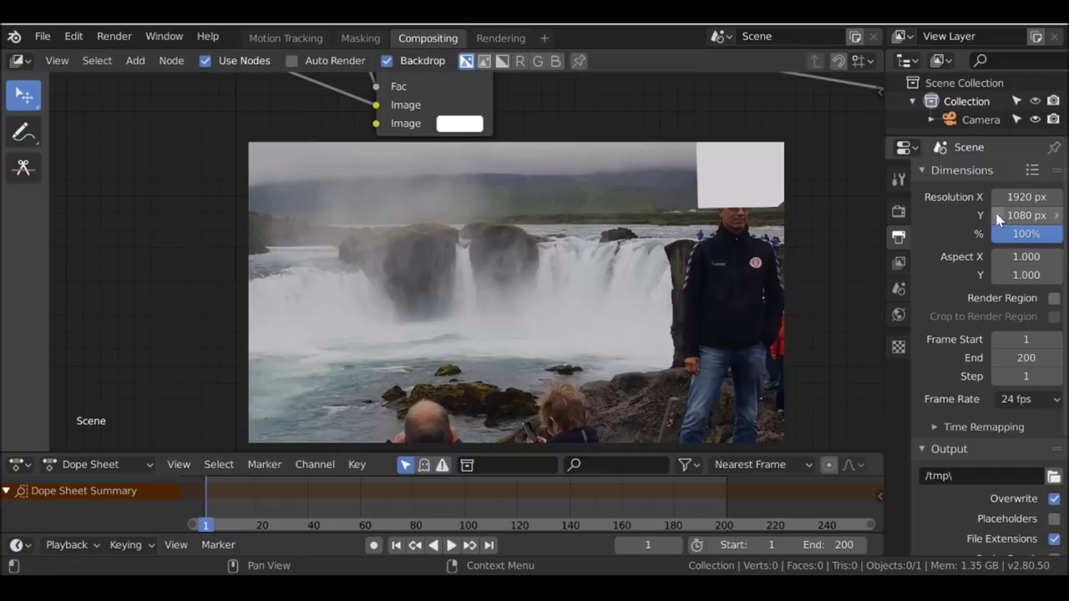
{"action": "left_click", "coordinate": [1032, 171]}
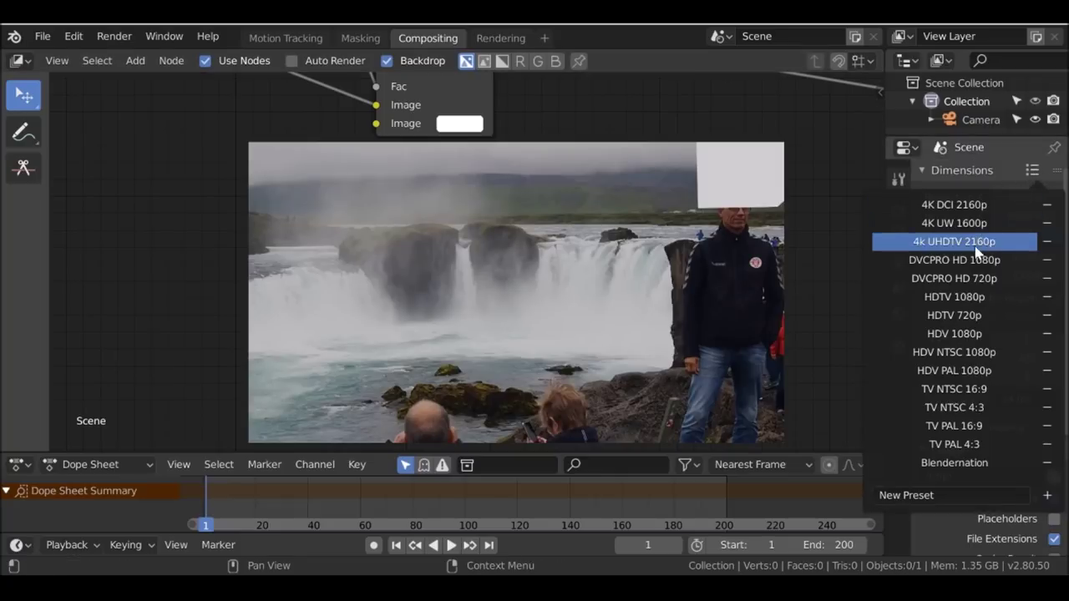
{"action": "left_click", "coordinate": [991, 316]}
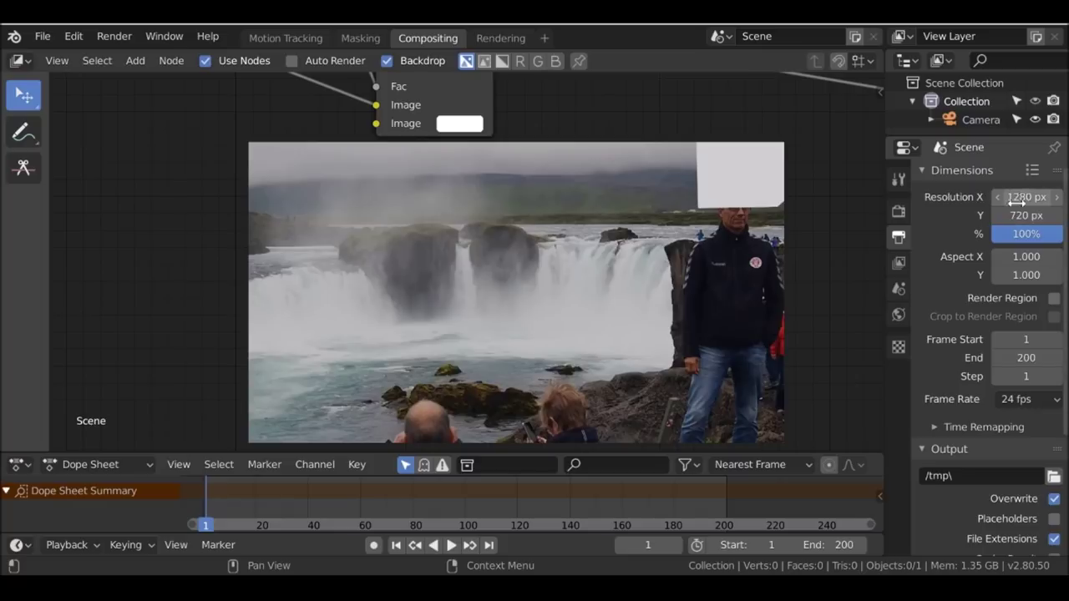
- Rearrange the nodes so the Patch mask node sits above the gap between the Movie Clip and Mix nodes
{"action": "middle_click_drag", "start_coordinate": [543, 165], "coordinate": [545, 207]}
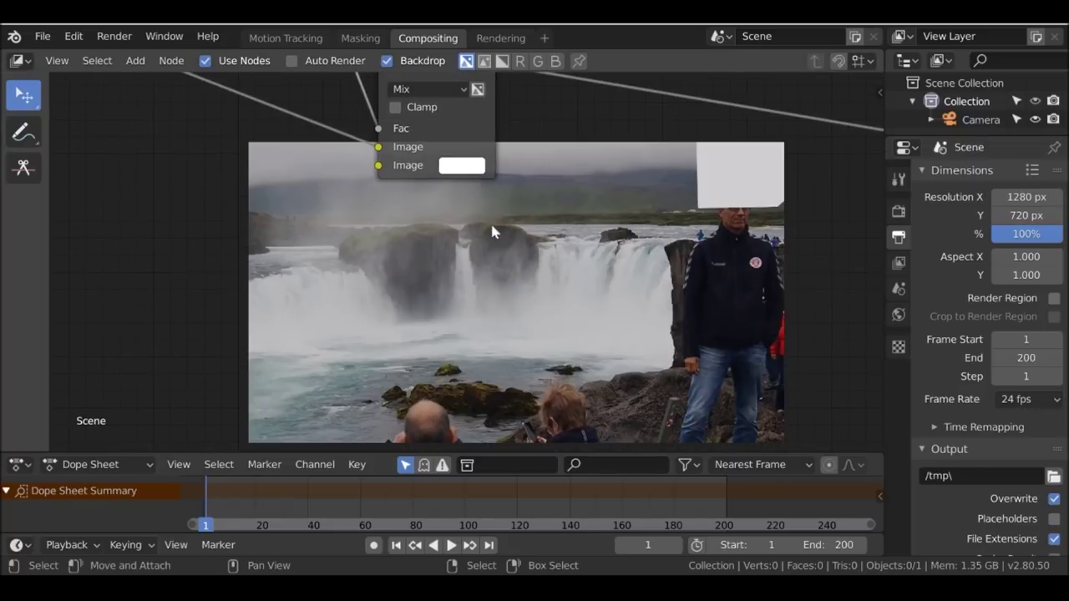
{"action": "scroll", "coordinate": [490, 221], "scroll_direction": "down", "scroll_amount": 3}
{"action": "mouse_move", "coordinate": [410, 207]}
{"action": "left_mouse_down"}
{"action": "mouse_move", "coordinate": [341, 209]}
{"action": "mouse_move", "coordinate": [415, 213]}
{"action": "left_mouse_up"}
{"action": "middle_click_drag", "start_coordinate": [649, 239], "coordinate": [625, 142]}
{"action": "middle_click_drag", "start_coordinate": [318, 89], "coordinate": [439, 293]}
{"action": "scroll", "coordinate": [425, 201], "scroll_direction": "up", "scroll_amount": 2}
{"action": "scroll", "coordinate": [439, 293], "scroll_direction": "down", "scroll_amount": 1}
{"action": "left_click_drag", "start_coordinate": [392, 114], "coordinate": [377, 108]}
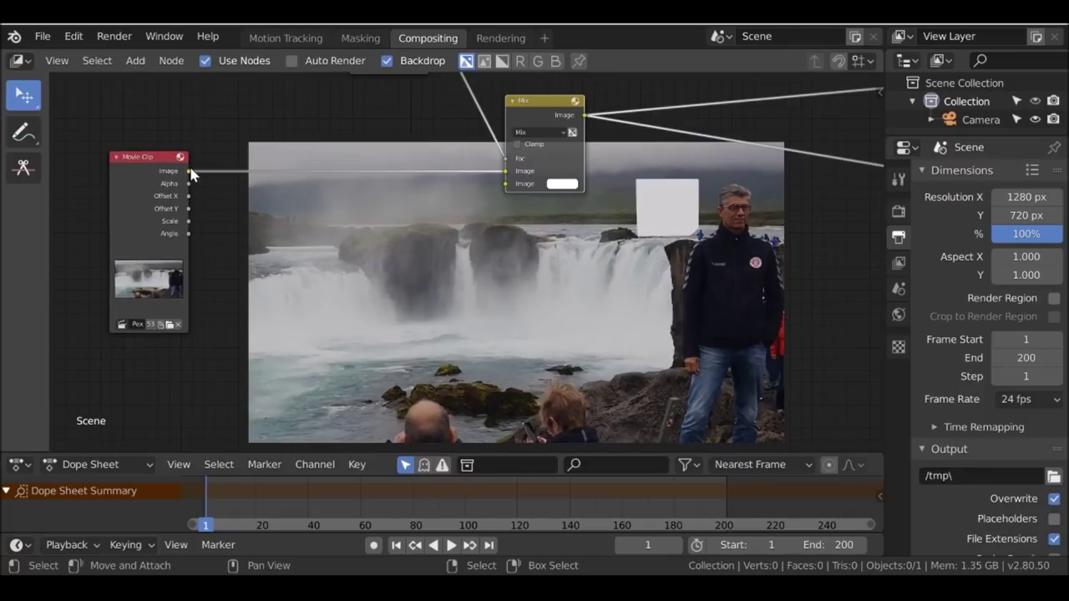
- Connect the Movie Clip image to the Mix node's second image input and insert a Transform node on that link
{"action": "left_click_drag", "start_coordinate": [189, 171], "coordinate": [512, 191]}
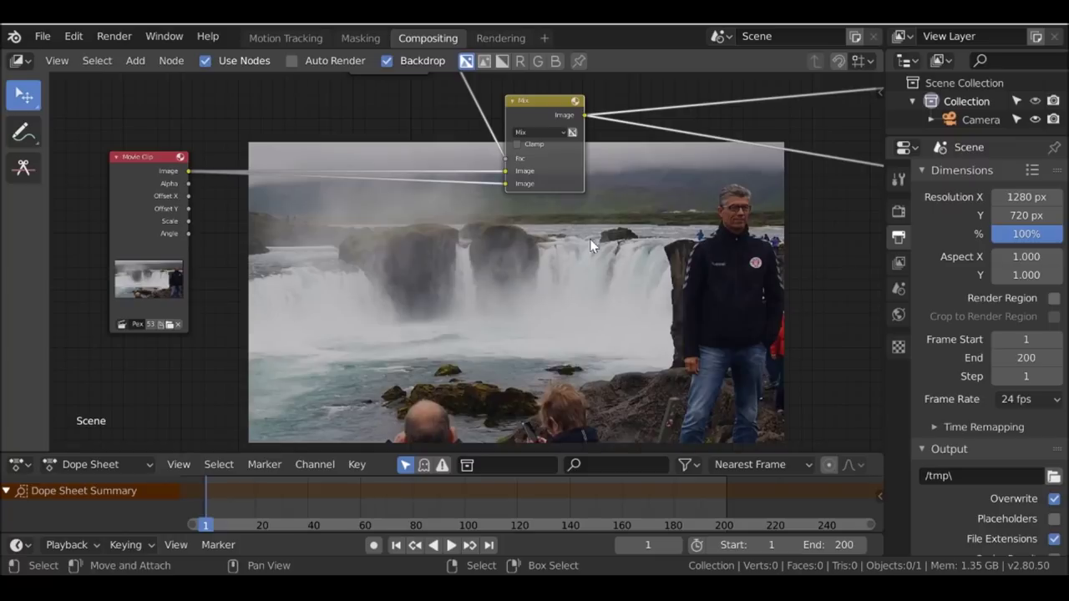
{"action": "key", "text": "shift+a"}
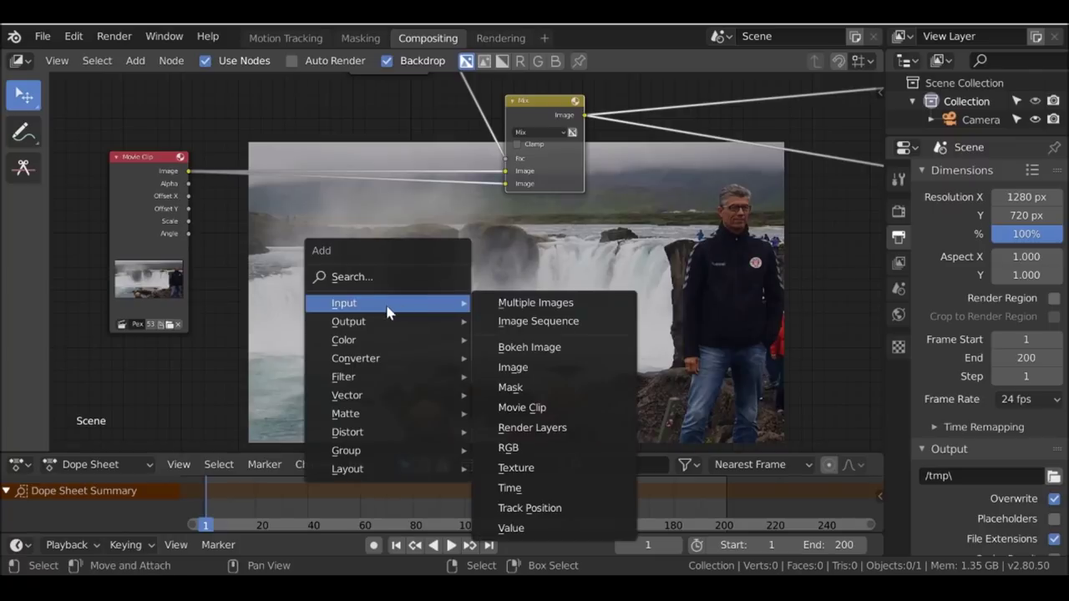
{"action": "mouse_move", "coordinate": [359, 440]}
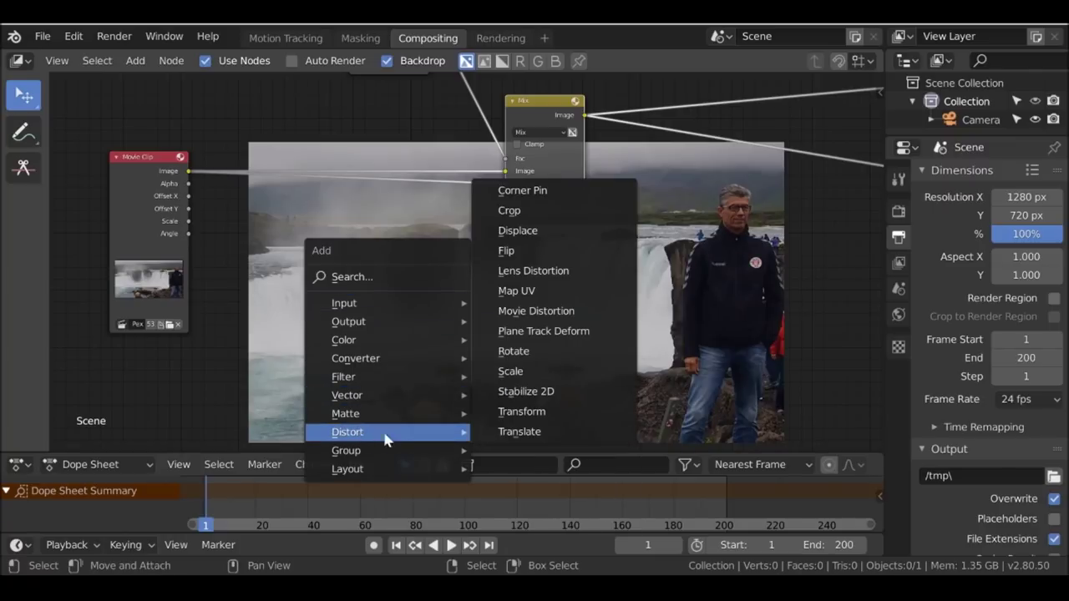
{"action": "left_click", "coordinate": [556, 410]}
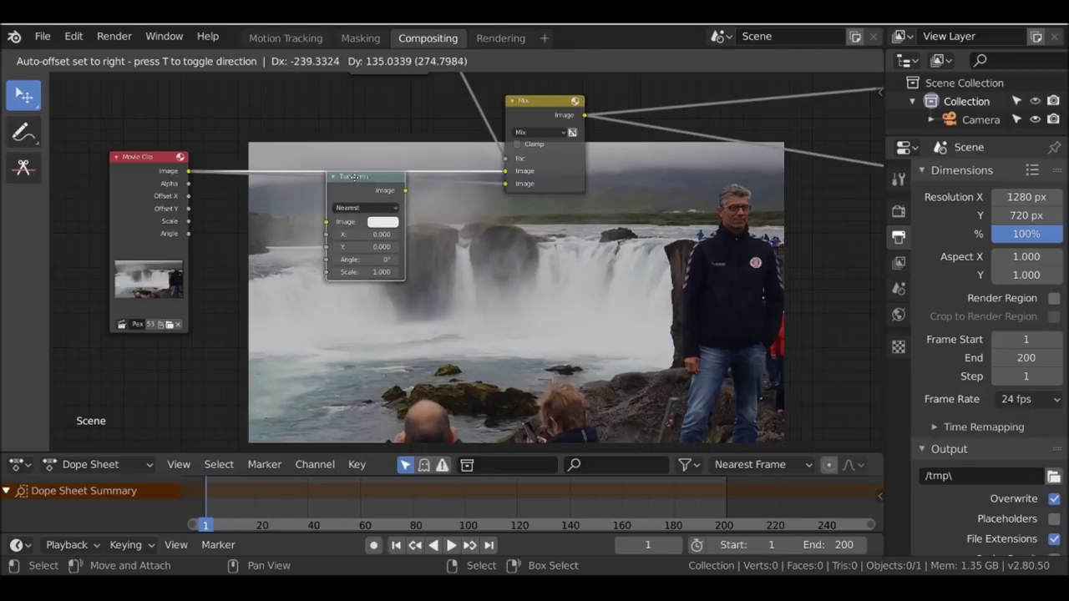
{"action": "left_click", "coordinate": [373, 182]}
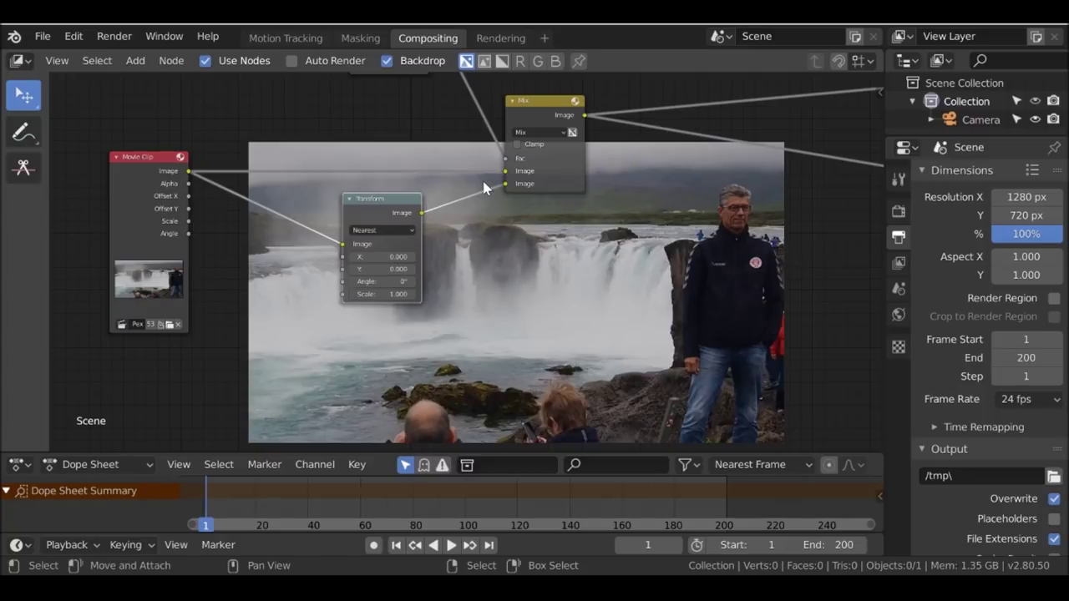
{"action": "middle_click_drag", "start_coordinate": [457, 178], "coordinate": [456, 199]}
{"action": "mouse_move", "coordinate": [503, 192]}
{"action": "left_mouse_down"}
{"action": "mouse_move", "coordinate": [478, 193]}
{"action": "mouse_move", "coordinate": [502, 197]}
{"action": "left_mouse_up"}
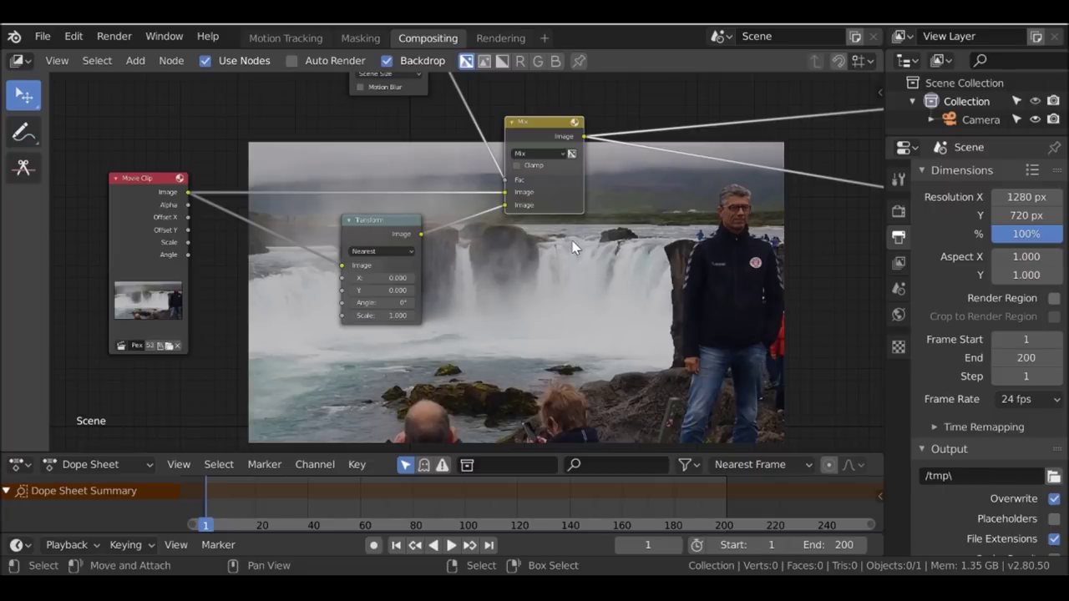
- Set the Transform node's Y offset to 74.4
{"action": "middle_click_drag", "start_coordinate": [558, 241], "coordinate": [577, 328]}
{"action": "scroll", "coordinate": [426, 354], "scroll_direction": "up", "scroll_amount": 2}
{"action": "middle_click_drag", "start_coordinate": [429, 359], "coordinate": [389, 225]}
{"action": "left_click", "coordinate": [345, 167]}
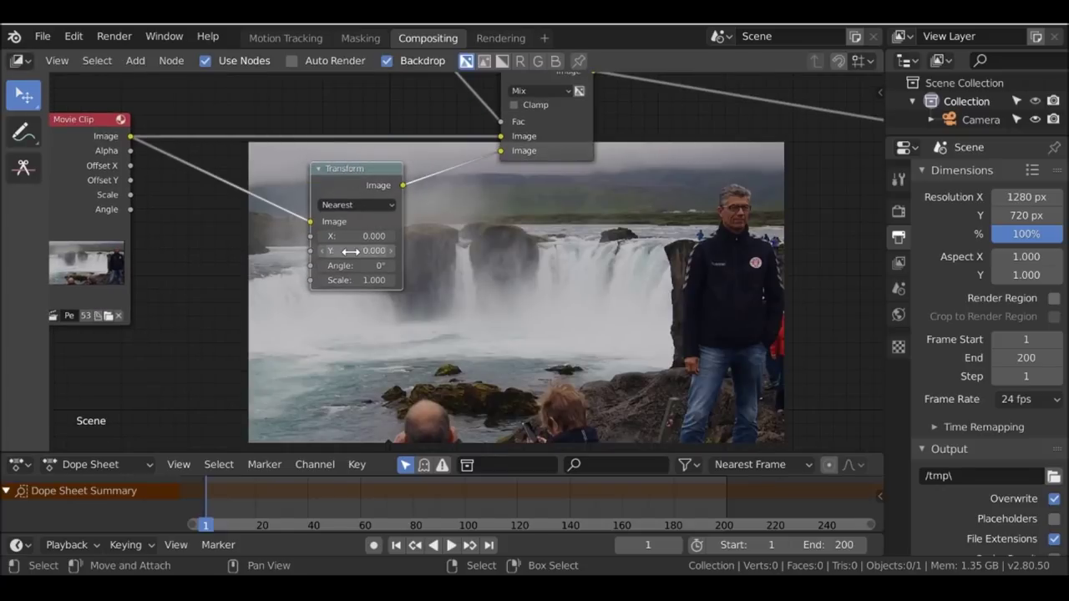
{"action": "left_click_drag", "start_coordinate": [349, 250], "coordinate": [786, 215]}
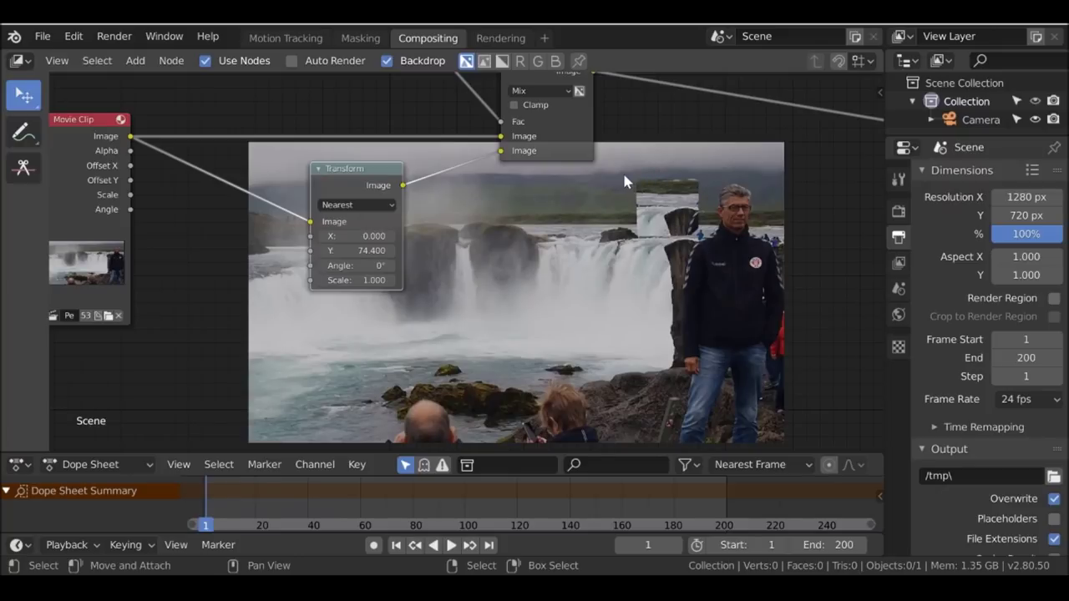
- Duplicate the Transform node and insert the copy on the link between the Patch mask and the Mix node's Fac input
{"action": "scroll", "coordinate": [625, 175], "scroll_direction": "down", "scroll_amount": 5}
{"action": "middle_click_drag", "start_coordinate": [571, 193], "coordinate": [571, 224]}
{"action": "left_click_drag", "start_coordinate": [400, 234], "coordinate": [402, 235]}
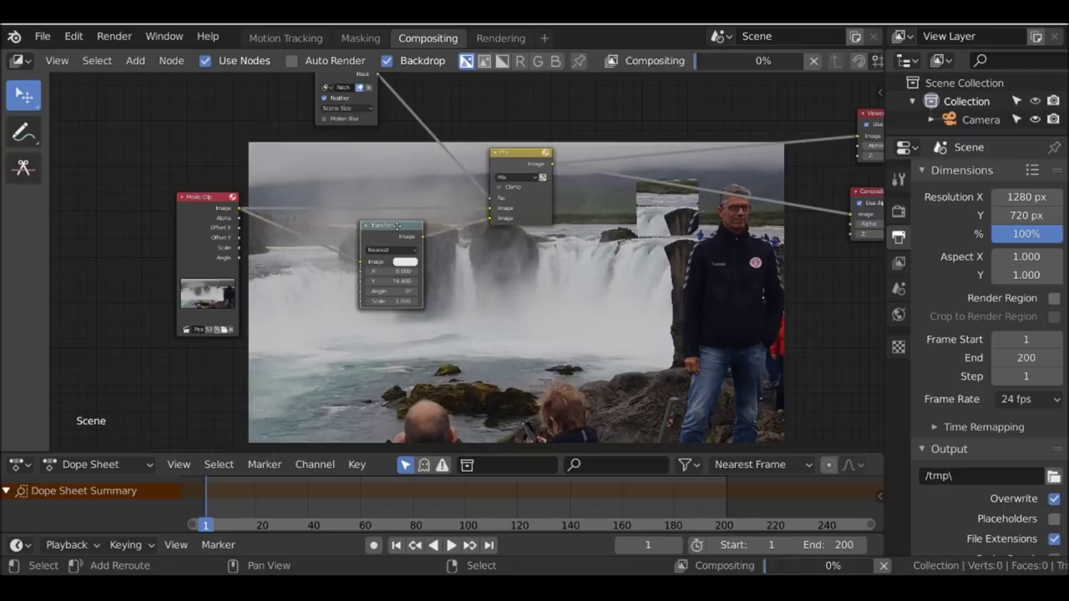
{"action": "key", "text": "shift+d"}
{"action": "left_click", "coordinate": [420, 93]}
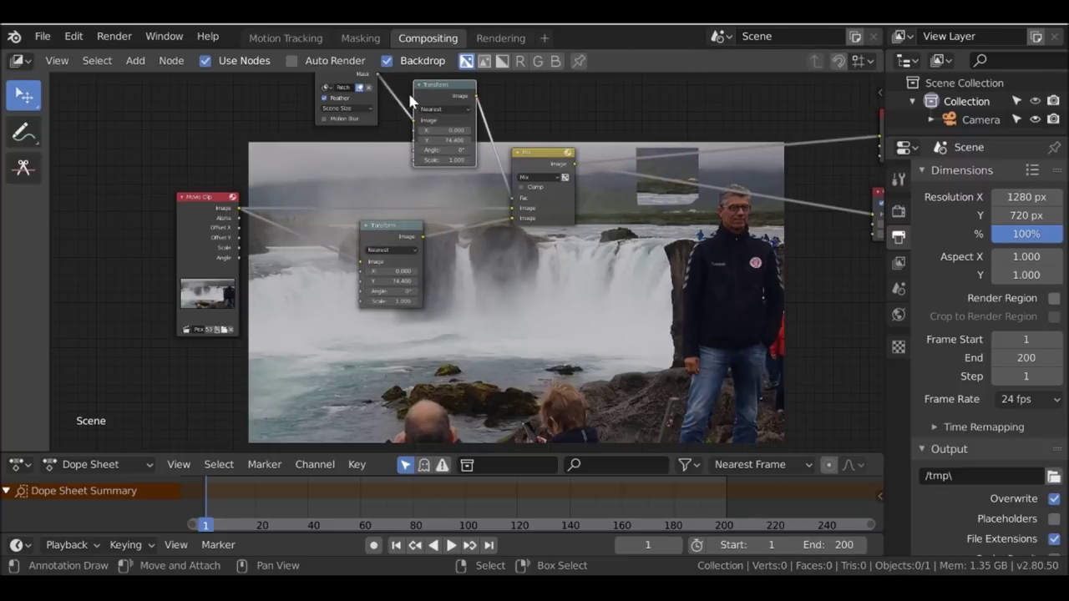
{"action": "middle_click_drag", "start_coordinate": [408, 90], "coordinate": [378, 107]}
- Try a Y offset of 113.5 on the footage's Transform node and a larger Y offset on the mask's Transform node
{"action": "scroll", "coordinate": [442, 256], "scroll_direction": "up", "scroll_amount": 6}
{"action": "left_click_drag", "start_coordinate": [298, 292], "coordinate": [331, 292]}
{"action": "middle_click_drag", "start_coordinate": [321, 265], "coordinate": [280, 335]}
{"action": "left_click_drag", "start_coordinate": [338, 139], "coordinate": [350, 139]}
{"action": "middle_click_drag", "start_coordinate": [321, 237], "coordinate": [484, 234]}
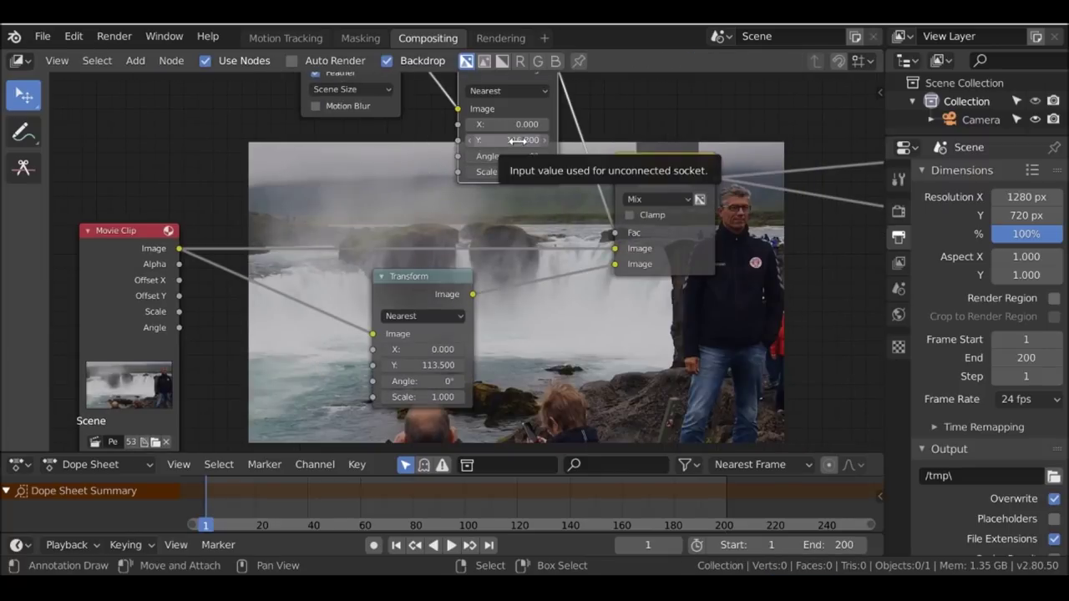
- Reset the Y offset of both Transform nodes to 0
{"action": "key", "text": "BackSpace"}
{"action": "key", "text": "BackSpace"}
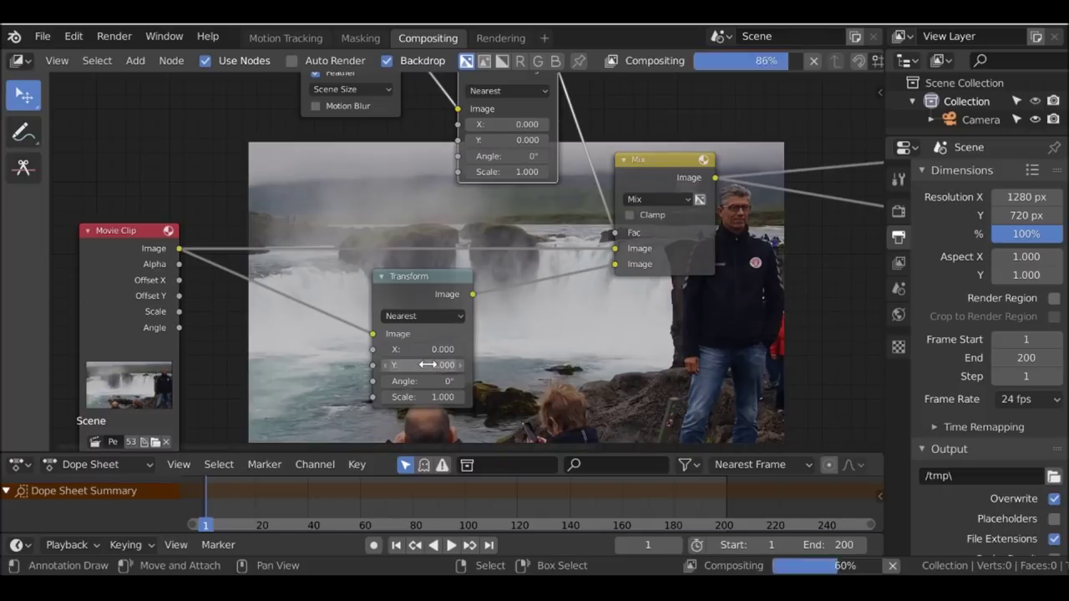
- Add a Value input node between the Movie Clip node and the two Transform nodes
{"action": "middle_click_drag", "start_coordinate": [404, 224], "coordinate": [405, 317]}
{"action": "scroll", "coordinate": [382, 266], "scroll_direction": "down", "scroll_amount": 3}
{"action": "left_click_drag", "start_coordinate": [357, 149], "coordinate": [245, 117]}
{"action": "left_click_drag", "start_coordinate": [404, 354], "coordinate": [476, 346]}
{"action": "scroll", "coordinate": [505, 219], "scroll_direction": "up", "scroll_amount": 2}
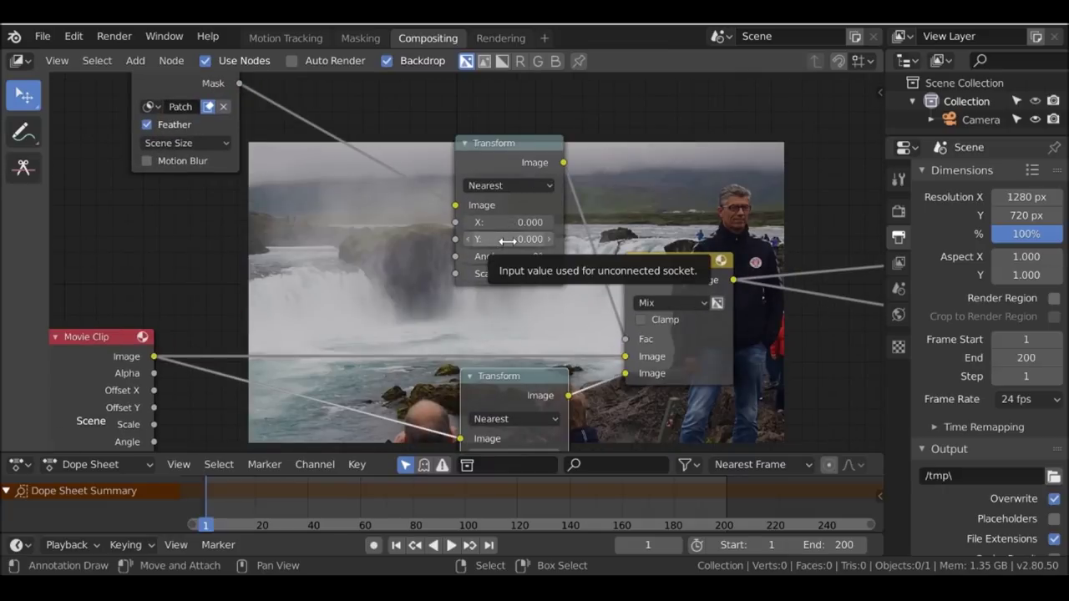
{"action": "scroll", "coordinate": [460, 331], "scroll_direction": "down", "scroll_amount": 3}
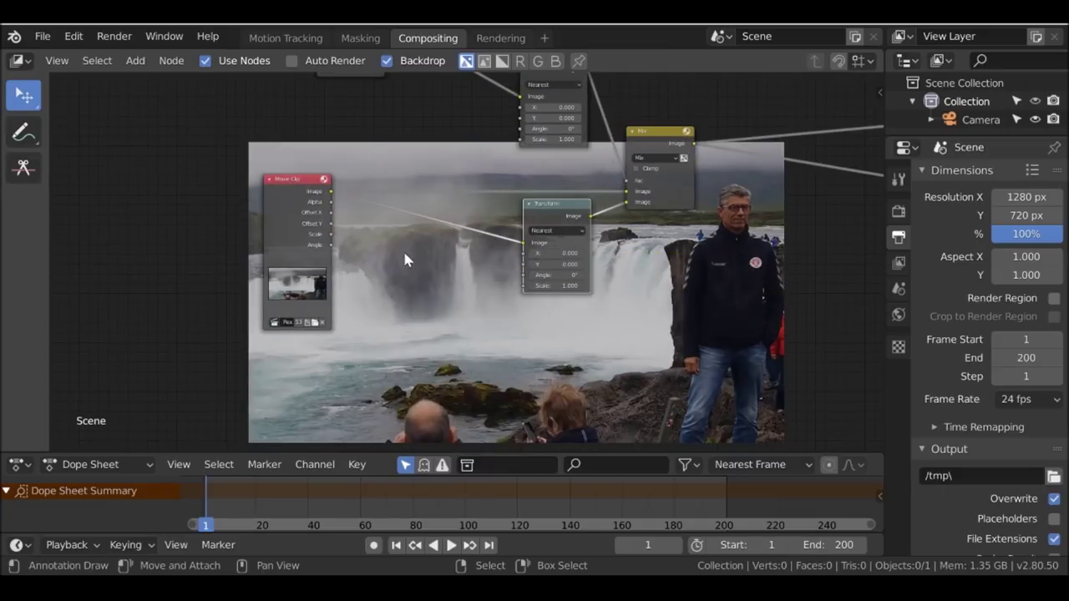
{"action": "middle_click_drag", "start_coordinate": [403, 243], "coordinate": [346, 242]}
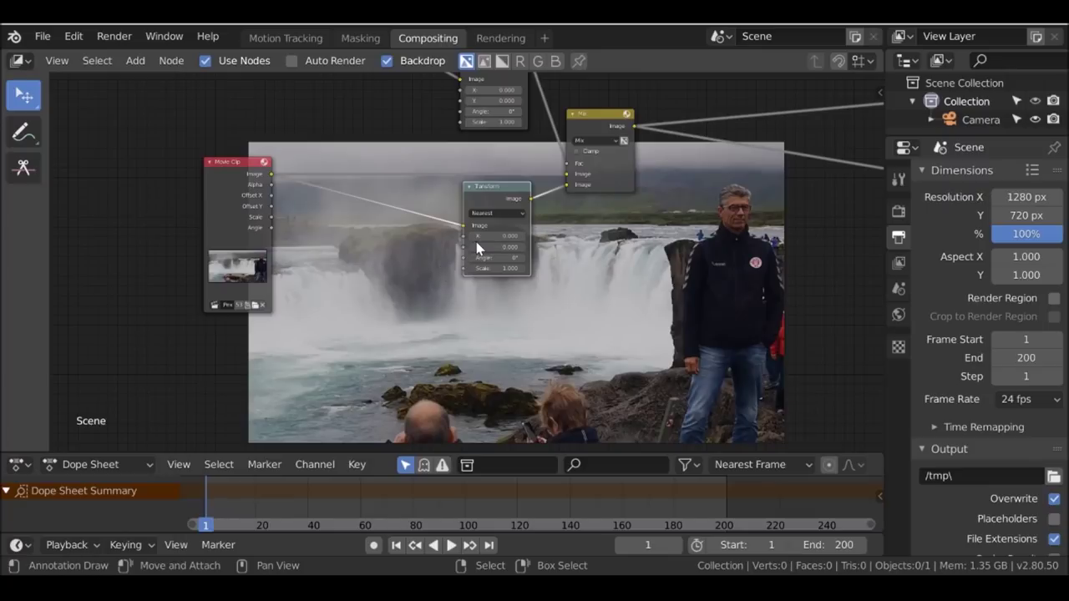
{"action": "key", "text": "shift+a"}
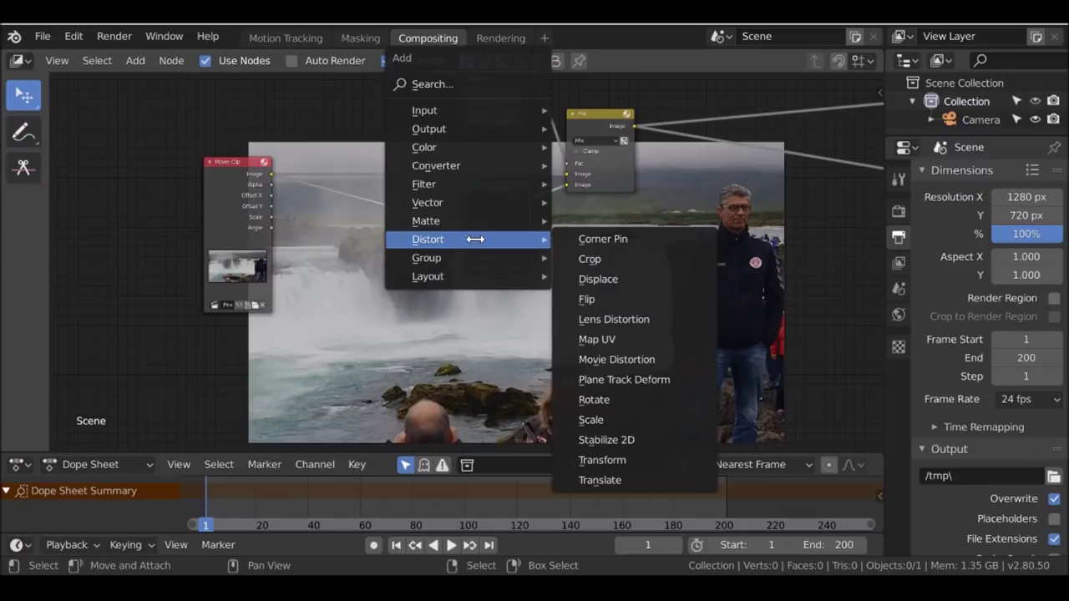
{"action": "mouse_move", "coordinate": [424, 112]}
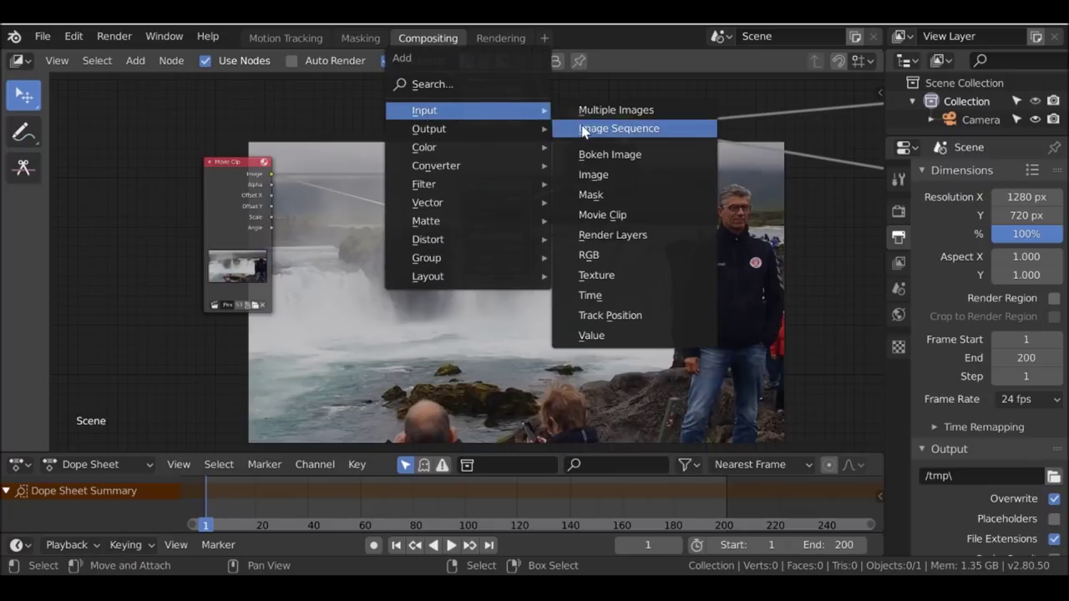
{"action": "left_click", "coordinate": [625, 334]}
{"action": "left_click", "coordinate": [349, 98]}
{"action": "scroll", "coordinate": [374, 87], "scroll_direction": "up", "scroll_amount": 6}
{"action": "left_click_drag", "start_coordinate": [380, 122], "coordinate": [413, 197]}
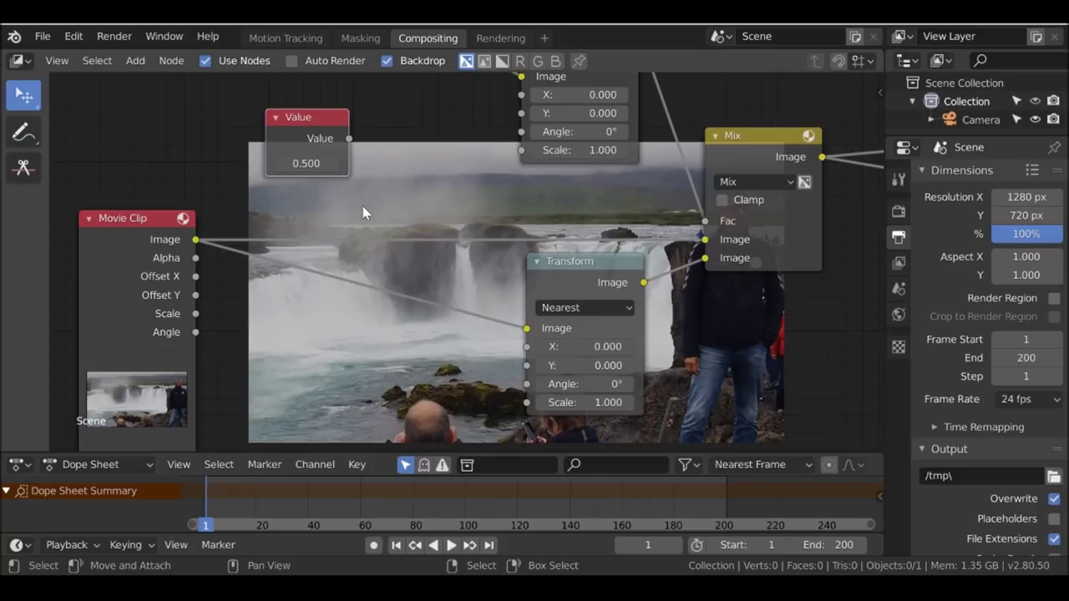
- Set the Value node to 0 and connect it to the X inputs of both Transform nodes
{"action": "left_click_drag", "start_coordinate": [302, 116], "coordinate": [338, 111]}
{"action": "left_click", "coordinate": [345, 156]}
{"action": "type", "text": "0"}
{"action": "key", "text": "Return"}
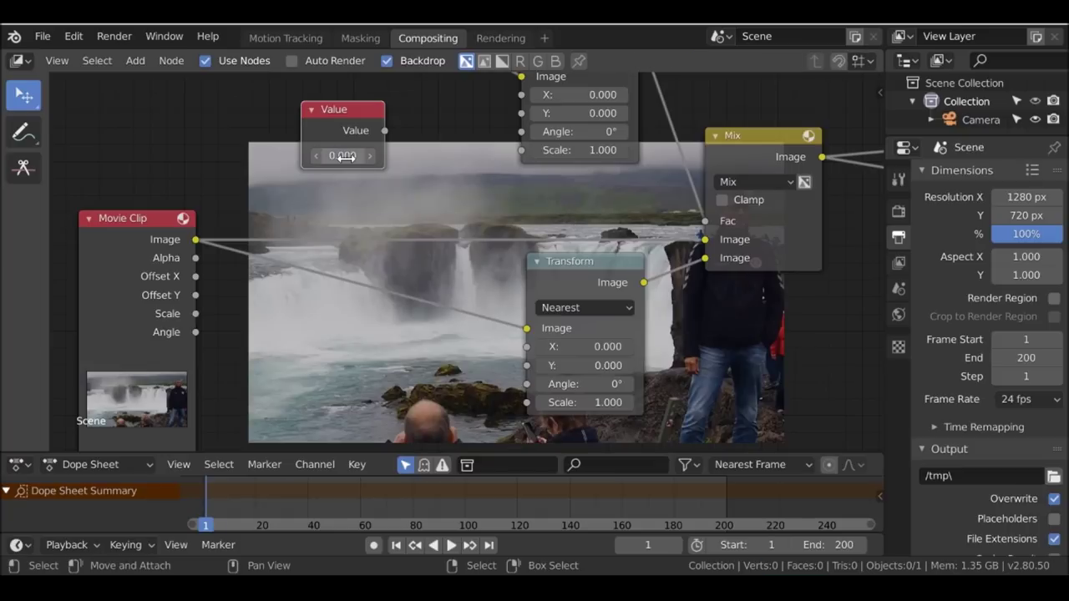
{"action": "scroll", "coordinate": [322, 206], "scroll_direction": "down", "scroll_amount": 1}
{"action": "scroll", "coordinate": [322, 206], "scroll_direction": "up", "scroll_amount": 2}
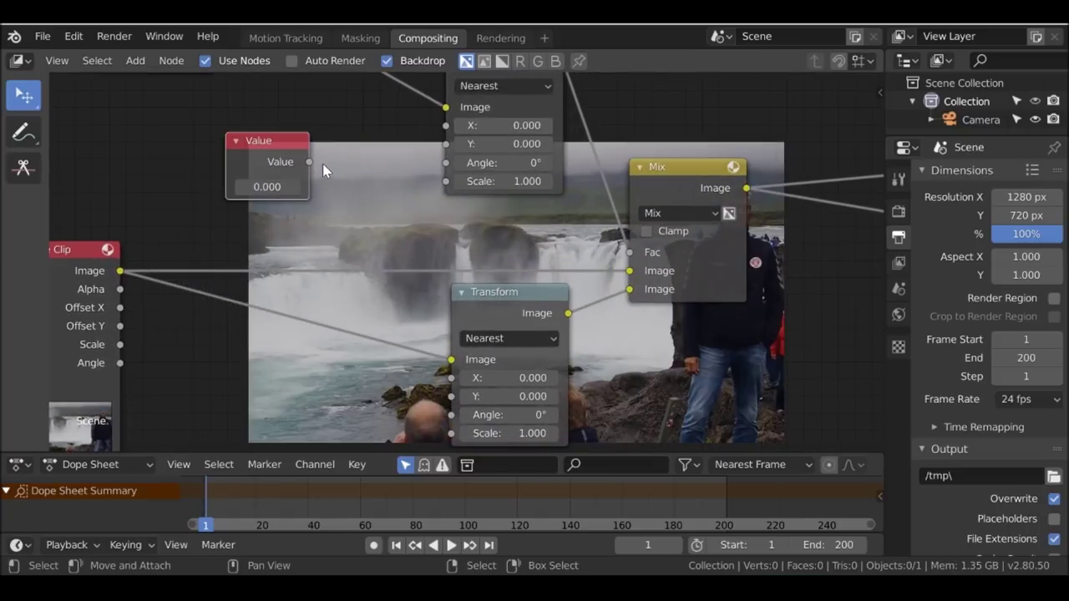
{"action": "left_click_drag", "start_coordinate": [306, 162], "coordinate": [451, 377]}
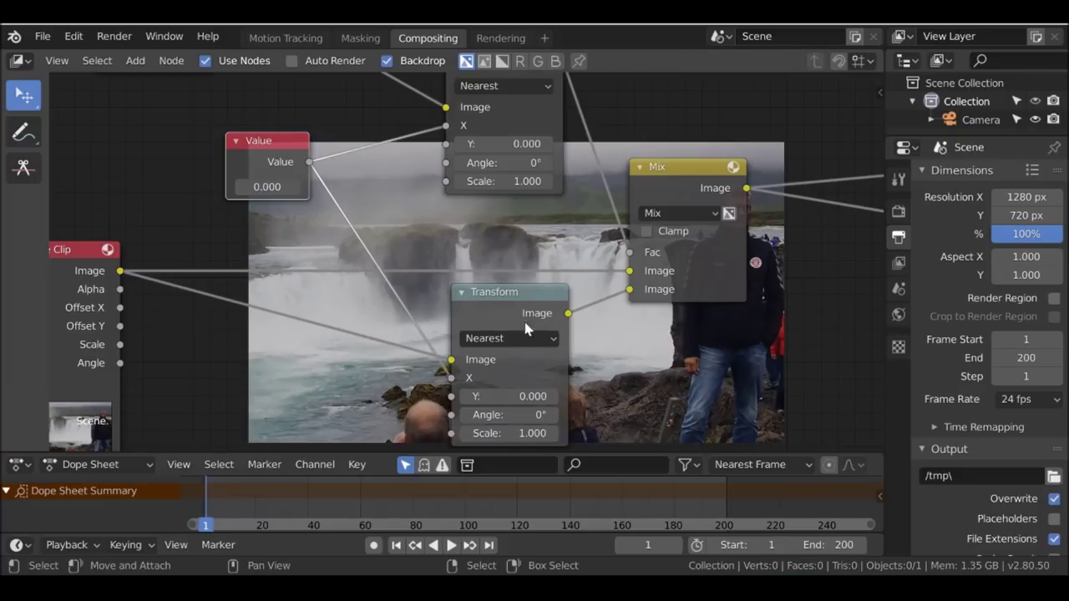
- Duplicate the Value node below the first and connect the copy to the Y inputs of both Transform nodes
{"action": "left_click_drag", "start_coordinate": [276, 153], "coordinate": [285, 129]}
{"action": "key", "text": "shift+d"}
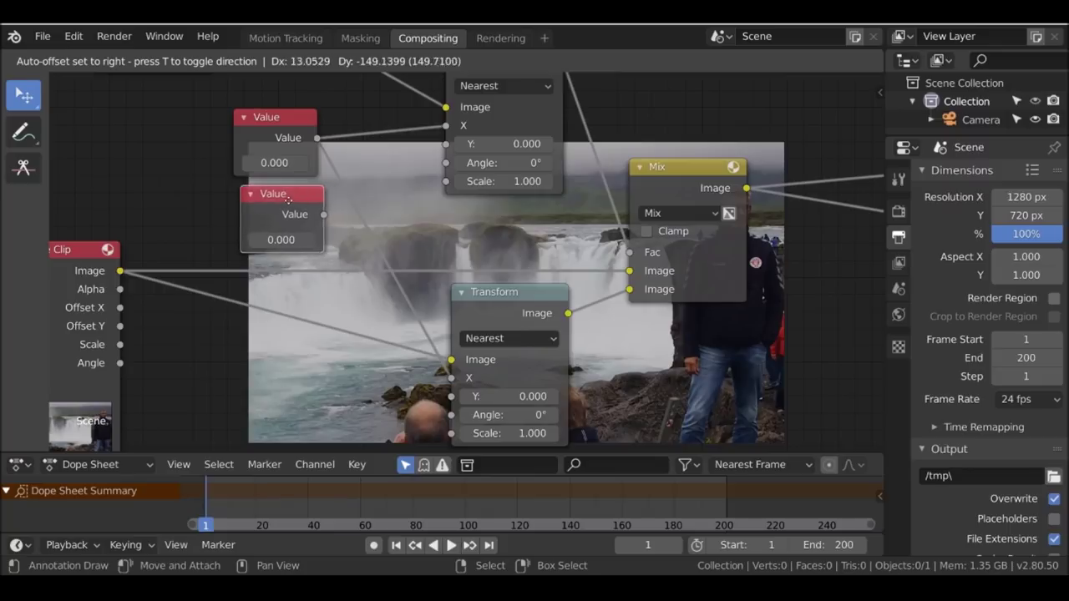
{"action": "left_click", "coordinate": [306, 216]}
{"action": "left_click_drag", "start_coordinate": [314, 208], "coordinate": [446, 144]}
{"action": "left_click_drag", "start_coordinate": [314, 208], "coordinate": [451, 396]}
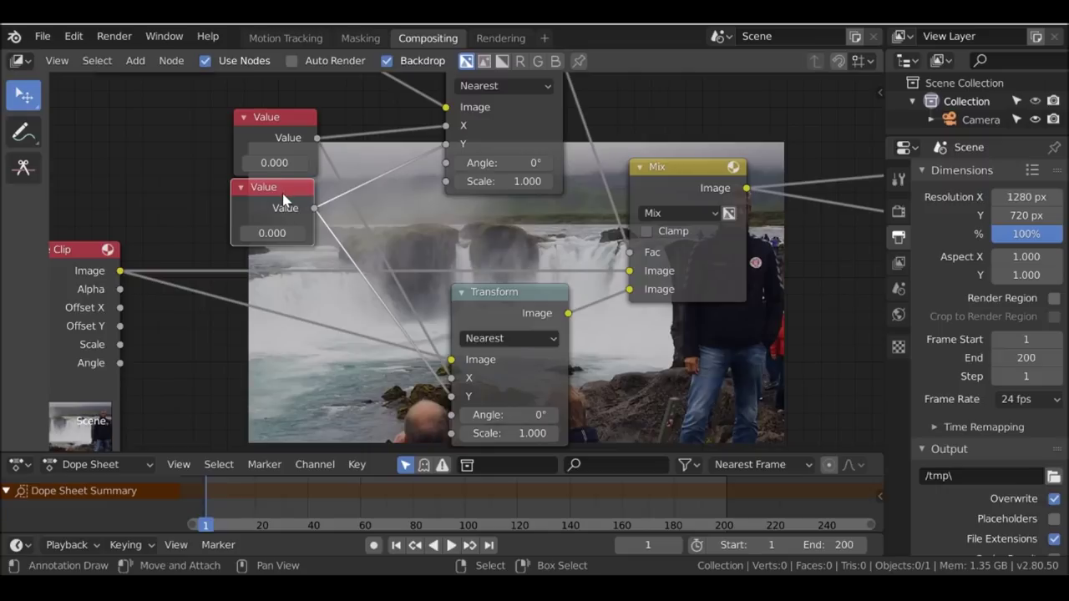
- Duplicate the Y offset's Value node below it and set the third Value node to 1
{"action": "key", "text": "shift+d"}
{"action": "left_click", "coordinate": [298, 294]}
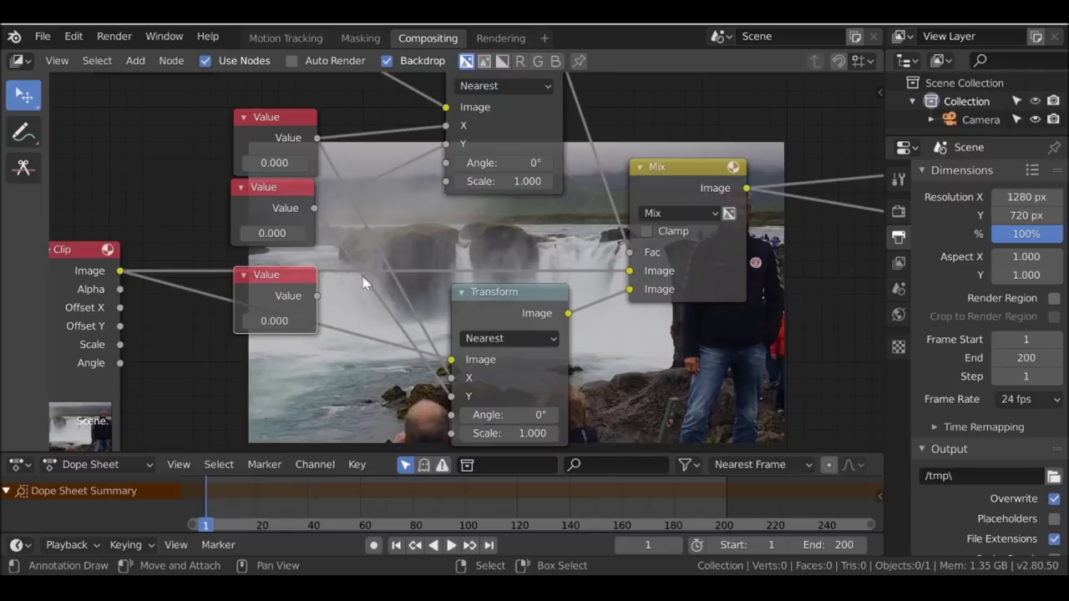
{"action": "left_click", "coordinate": [271, 321]}
{"action": "key", "text": "Return"}
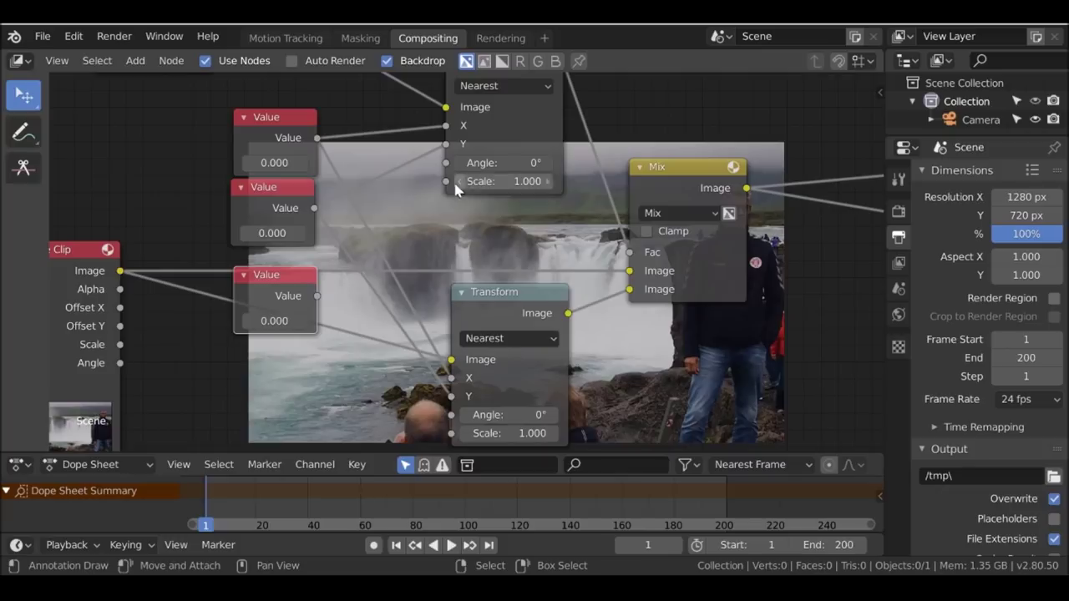
{"action": "left_click", "coordinate": [269, 322]}
{"action": "type", "text": "0.0"}
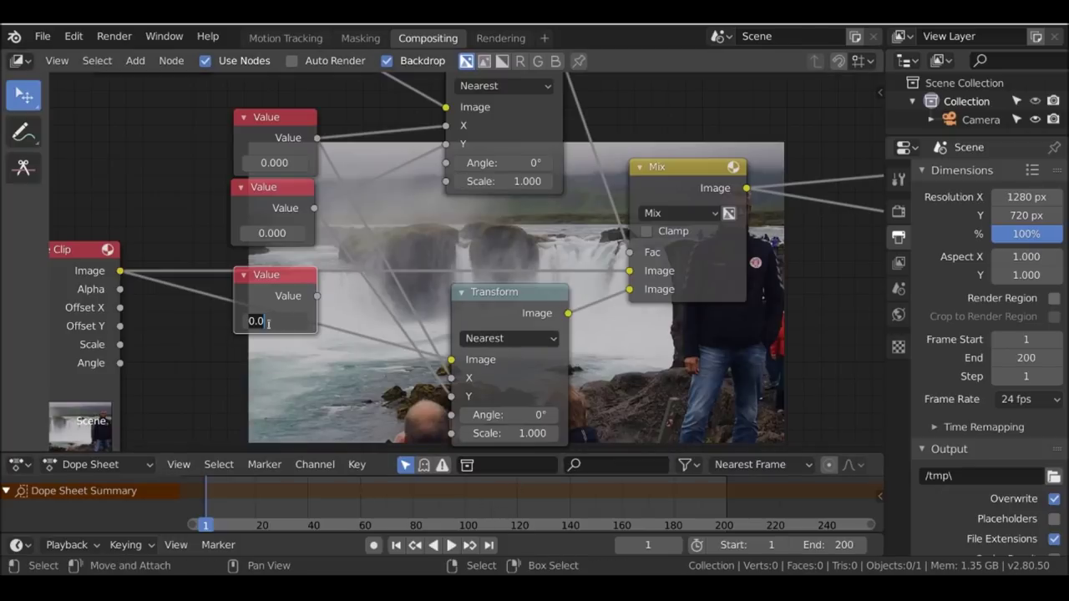
{"action": "key", "text": "BackSpace"}
{"action": "key", "text": "BackSpace"}
{"action": "key", "text": "BackSpace"}
{"action": "type", "text": "1"}
{"action": "key", "text": "Return"}
- Connect the third Value node to the Scale inputs of both Transform nodes
{"action": "left_click_drag", "start_coordinate": [317, 296], "coordinate": [446, 181]}
{"action": "left_click_drag", "start_coordinate": [317, 285], "coordinate": [450, 432]}
{"action": "scroll", "coordinate": [445, 385], "scroll_direction": "down", "scroll_amount": 5}
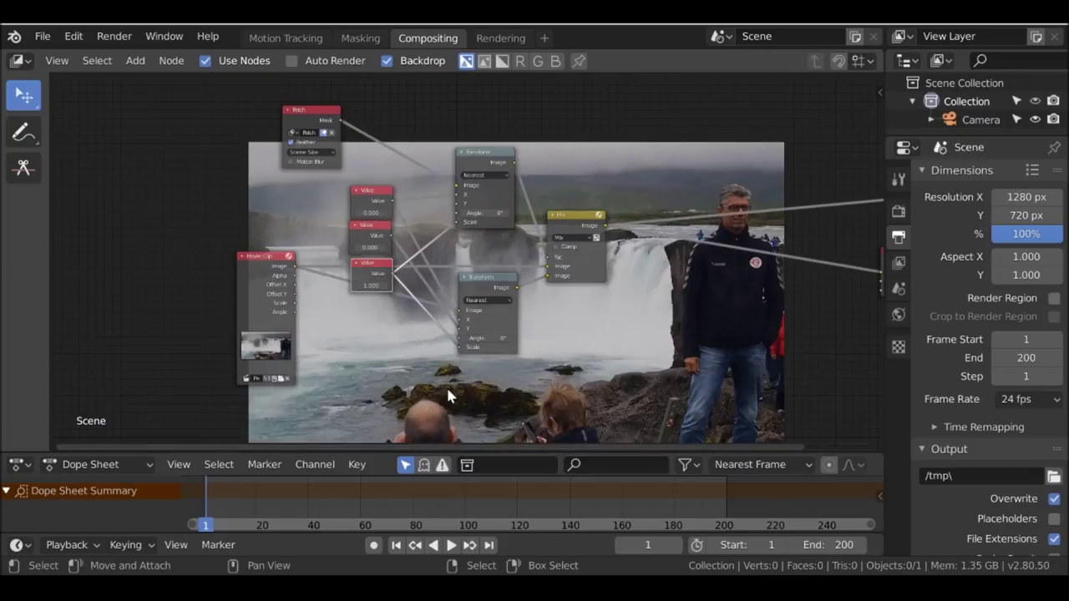
- Select all three Value nodes and move them together well below the rest of the node tree
{"action": "middle_click_drag", "start_coordinate": [419, 321], "coordinate": [390, 267]}
{"action": "middle_click_drag", "start_coordinate": [467, 284], "coordinate": [468, 306]}
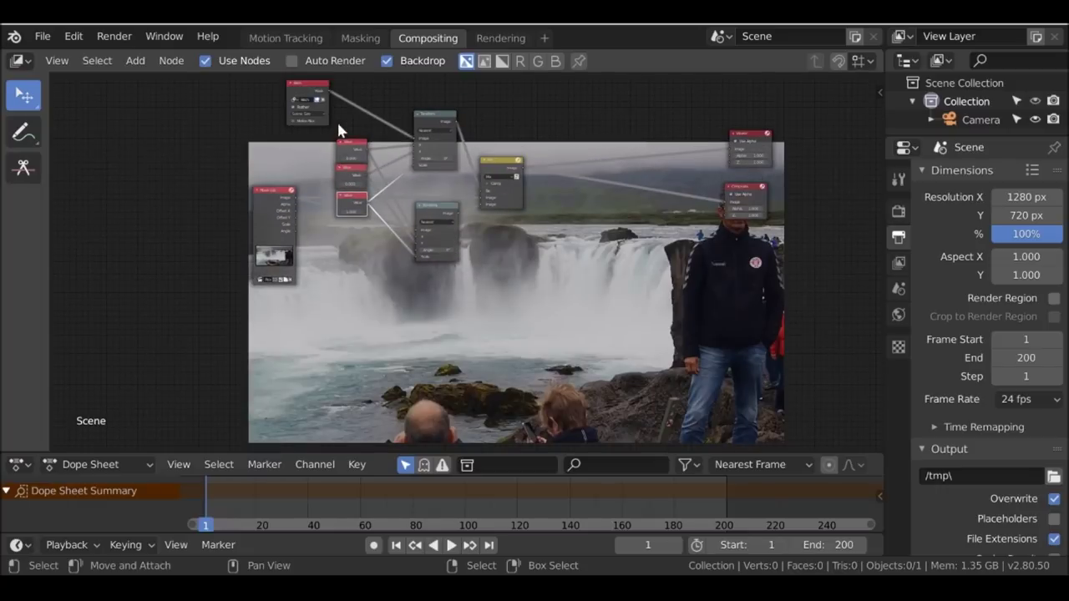
{"action": "left_click", "coordinate": [352, 178]}
{"action": "left_click", "coordinate": [352, 204]}
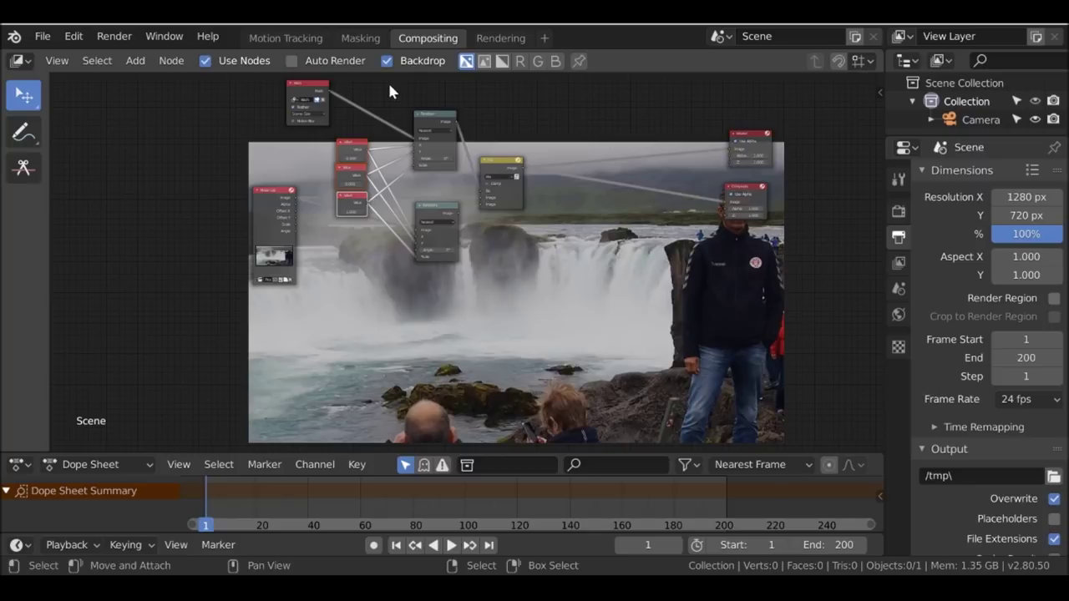
{"action": "key", "text": "g"}
{"action": "left_click", "coordinate": [416, 352]}
- Adjust the Value nodes to an X offset of 30, a Y offset of -51.8 and a scale of 1.3
{"action": "middle_click_drag", "start_coordinate": [416, 346], "coordinate": [403, 233]}
{"action": "scroll", "coordinate": [433, 187], "scroll_direction": "up", "scroll_amount": 11}
{"action": "scroll", "coordinate": [403, 232], "scroll_direction": "up", "scroll_amount": 2}
{"action": "scroll", "coordinate": [263, 224], "scroll_direction": "up", "scroll_amount": 1}
{"action": "middle_click_drag", "start_coordinate": [276, 229], "coordinate": [335, 218]}
{"action": "middle_click_drag", "start_coordinate": [411, 236], "coordinate": [388, 232]}
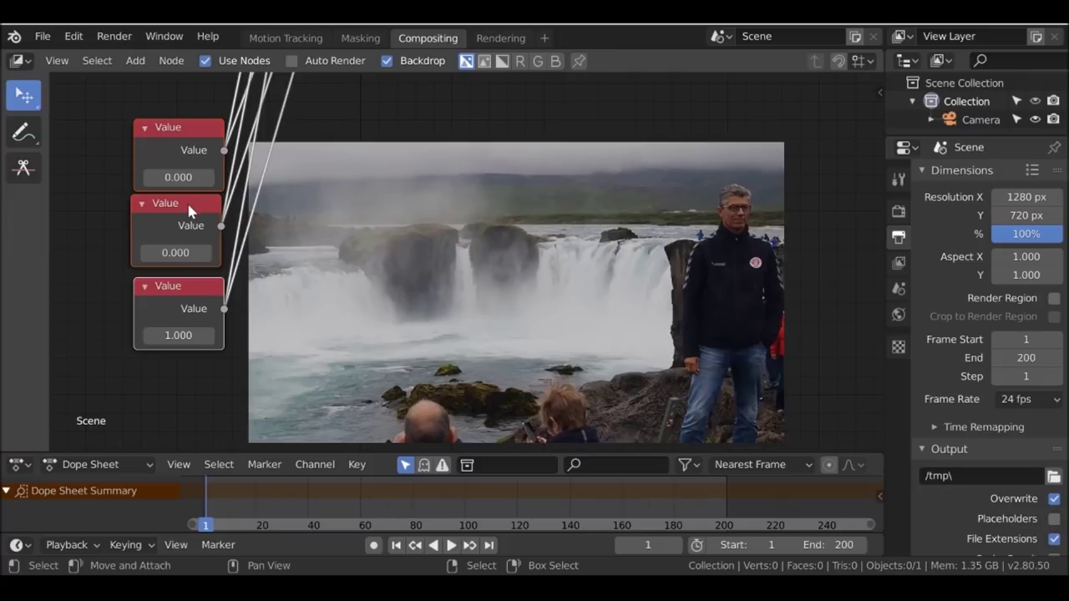
{"action": "left_click_drag", "start_coordinate": [162, 177], "coordinate": [589, 177]}
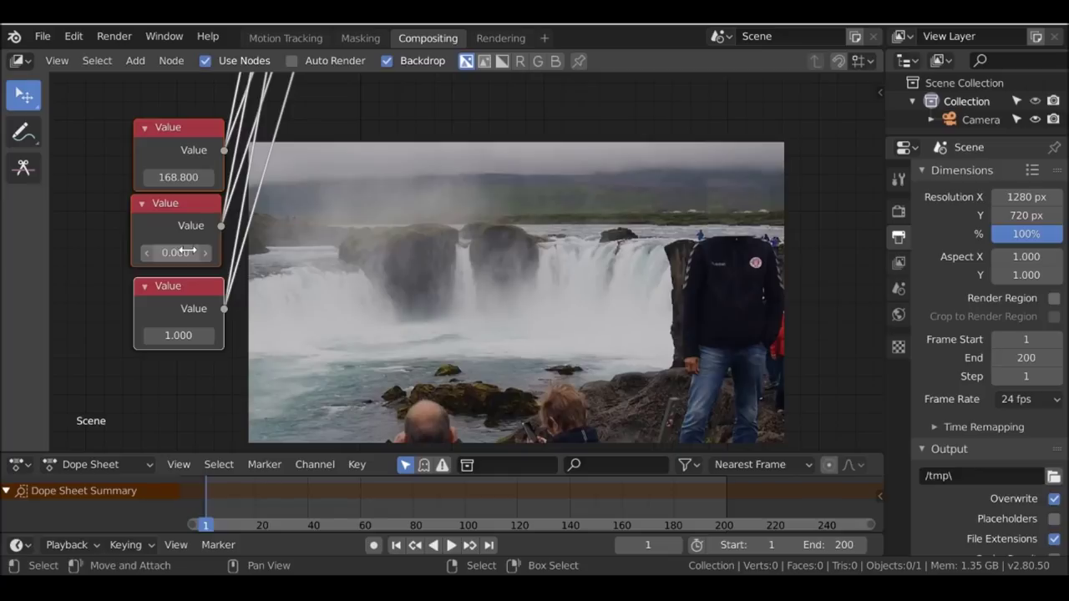
{"action": "left_click", "coordinate": [208, 338]}
{"action": "left_click", "coordinate": [208, 338]}
{"action": "left_click", "coordinate": [208, 338]}
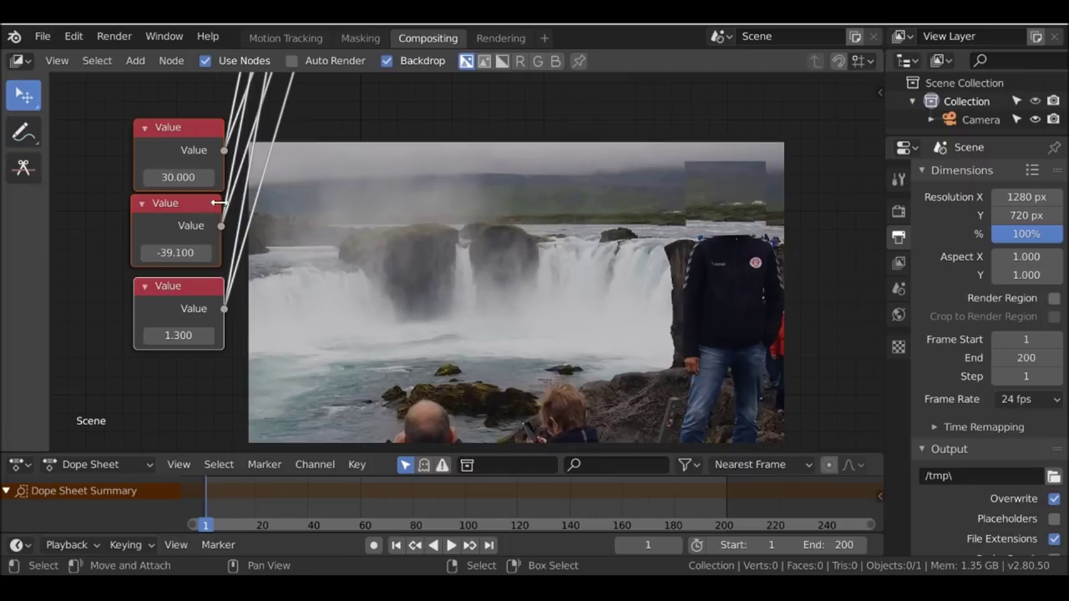
{"action": "left_click_drag", "start_coordinate": [187, 253], "coordinate": [159, 252]}
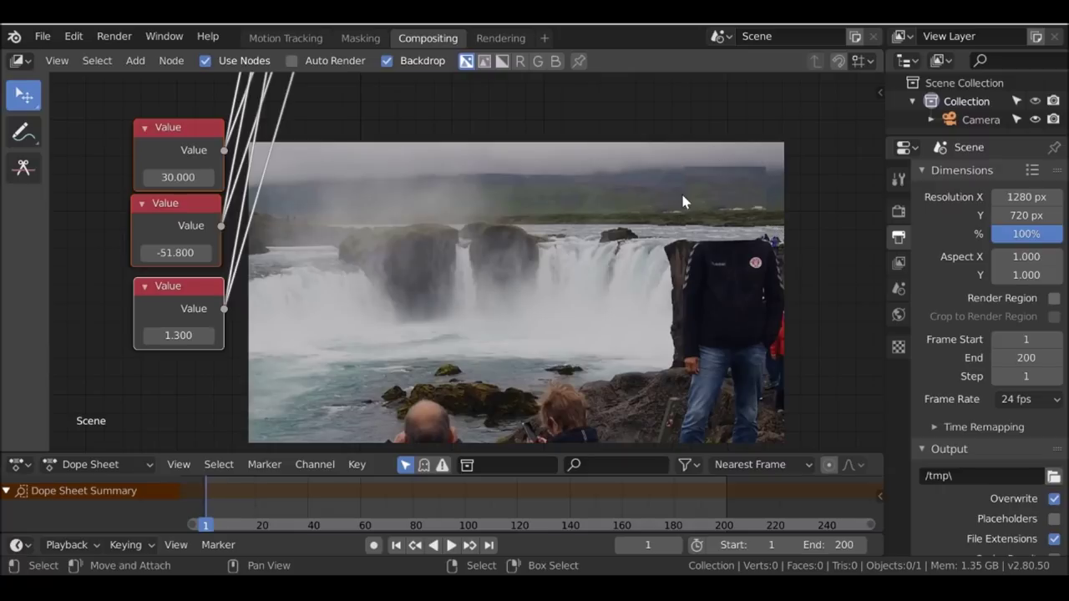
- Move the three Value nodes back beside the Transform nodes and shift the Patch mask node away to make room
{"action": "scroll", "coordinate": [511, 204], "scroll_direction": "down", "scroll_amount": 5}
{"action": "middle_click_drag", "start_coordinate": [512, 212], "coordinate": [410, 369]}
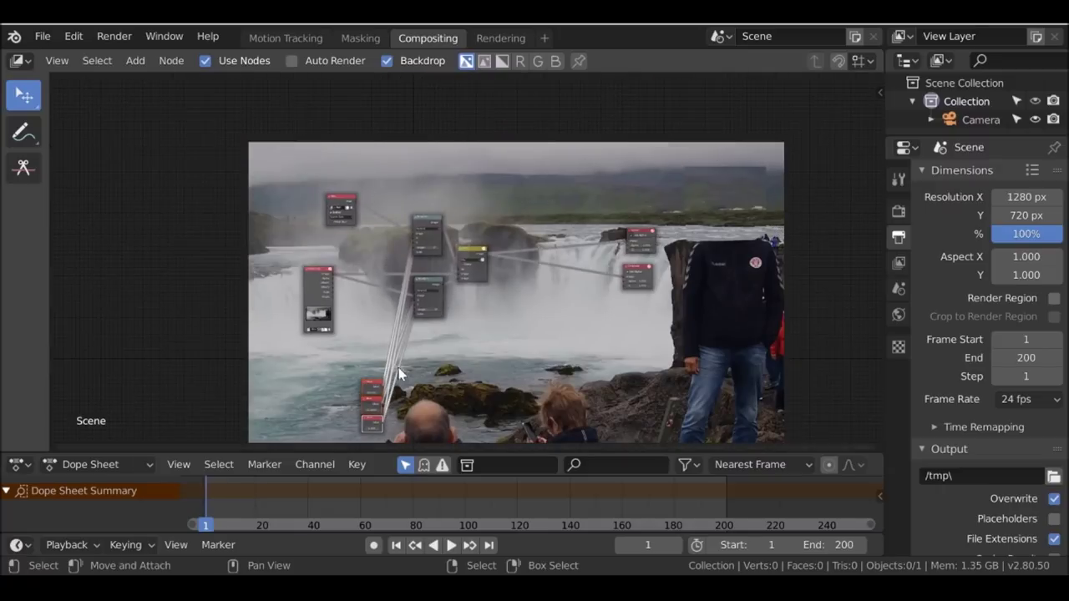
{"action": "scroll", "coordinate": [383, 386], "scroll_direction": "up", "scroll_amount": 5}
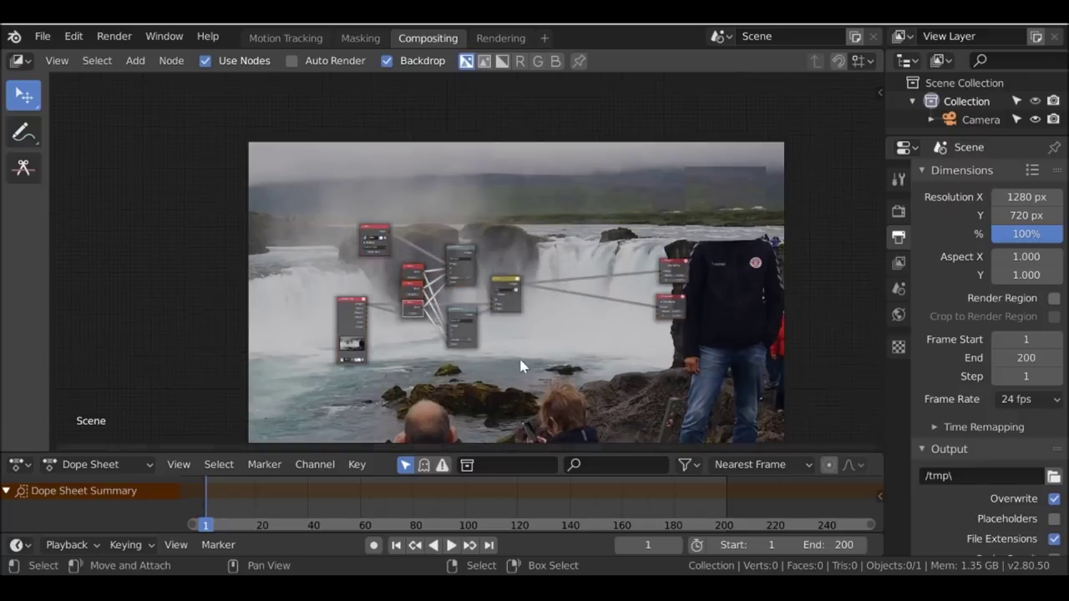
{"action": "left_click_drag", "start_coordinate": [373, 184], "coordinate": [314, 168]}
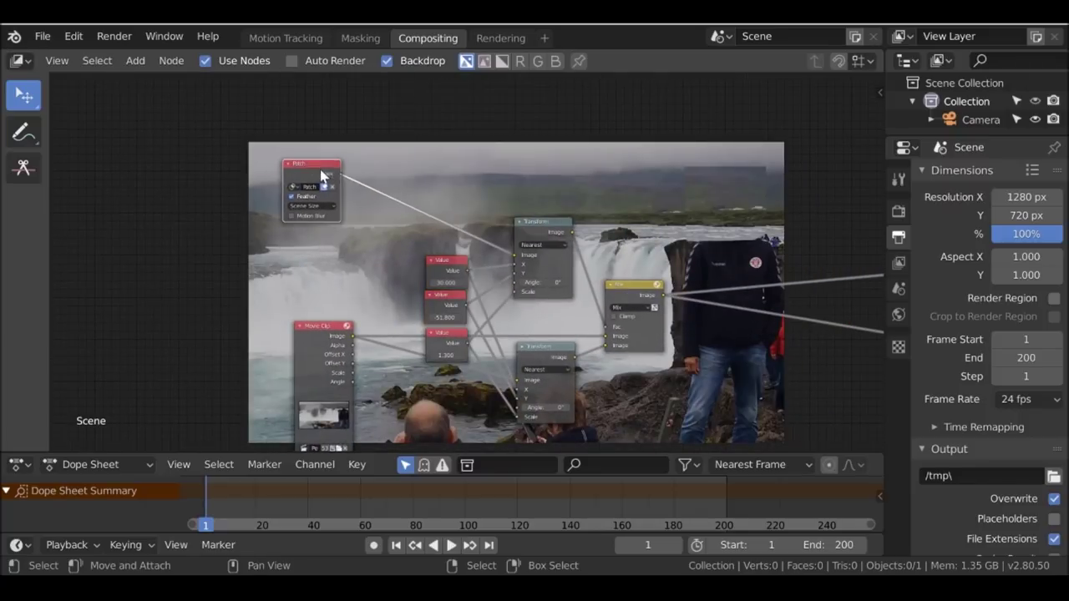
{"action": "key", "text": "g"}
{"action": "left_click", "coordinate": [545, 213]}
- Add a Blur node on the link between the Patch mask and its Transform node
{"action": "scroll", "coordinate": [545, 213], "scroll_direction": "up", "scroll_amount": 4}
{"action": "key", "text": "shift+a"}
{"action": "mouse_move", "coordinate": [501, 285]}
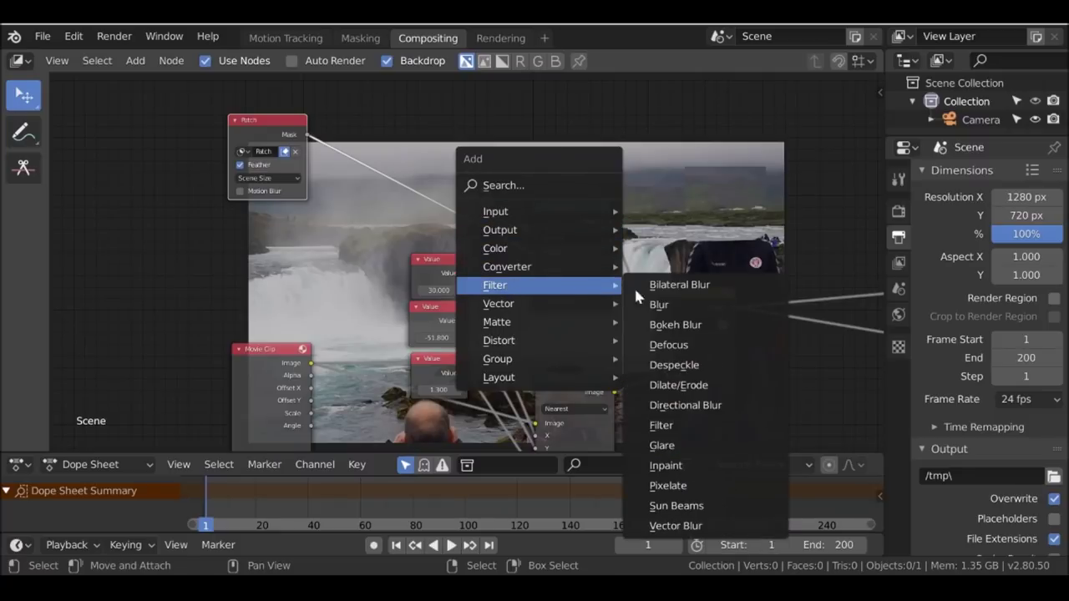
{"action": "left_click", "coordinate": [598, 305]}
{"action": "left_click", "coordinate": [351, 117]}
{"action": "scroll", "coordinate": [366, 290], "scroll_direction": "up", "scroll_amount": 3}
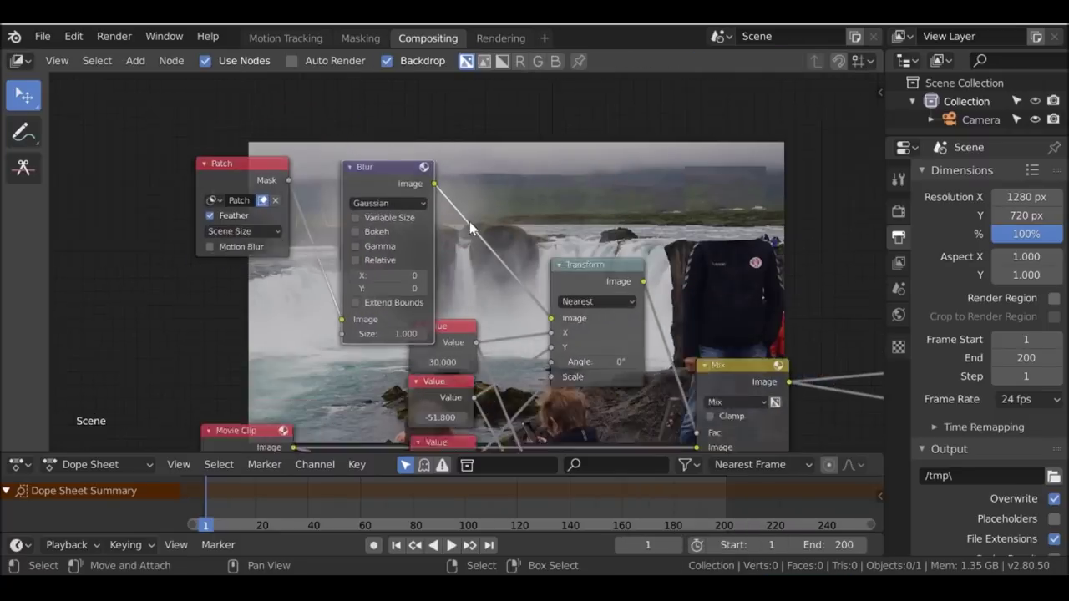
- Set the Blur node's X and Y sizes to 30
{"action": "left_click_drag", "start_coordinate": [366, 290], "coordinate": [372, 280]}
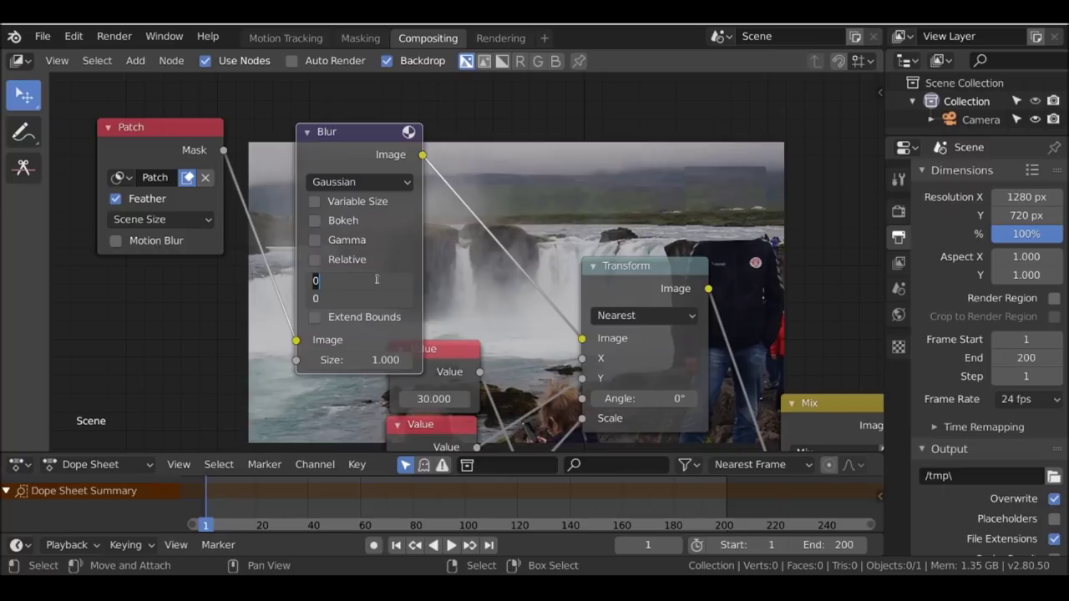
{"action": "key", "text": "Return"}
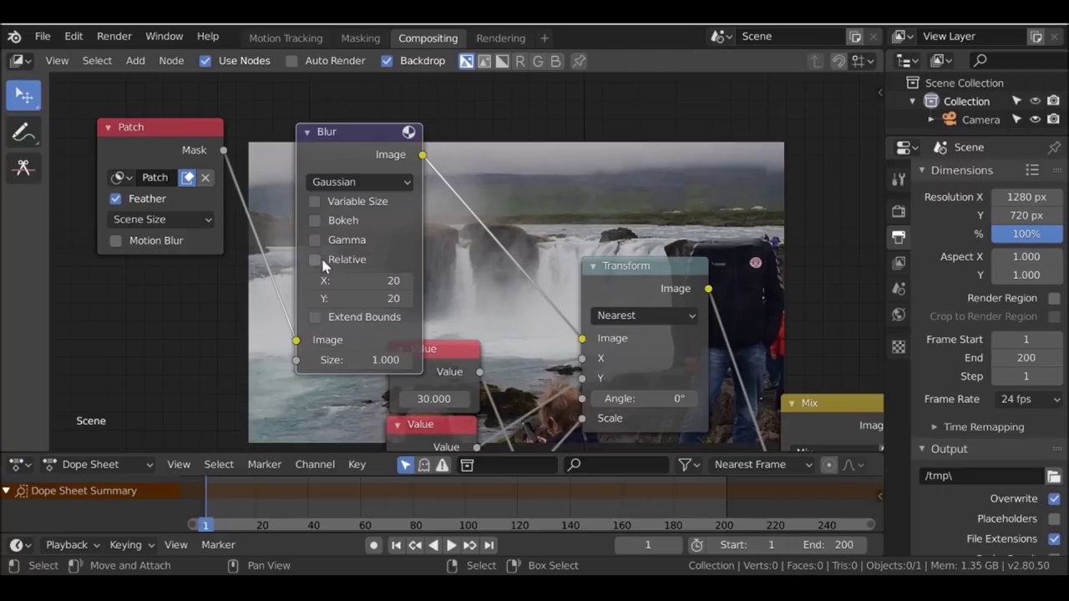
{"action": "left_click_drag", "start_coordinate": [367, 298], "coordinate": [366, 281]}
{"action": "type", "text": "30"}
{"action": "key", "text": "Return"}
- Collapse the Blur node to its compact form to tidy the node tree
{"action": "middle_click_drag", "start_coordinate": [634, 207], "coordinate": [644, 229]}
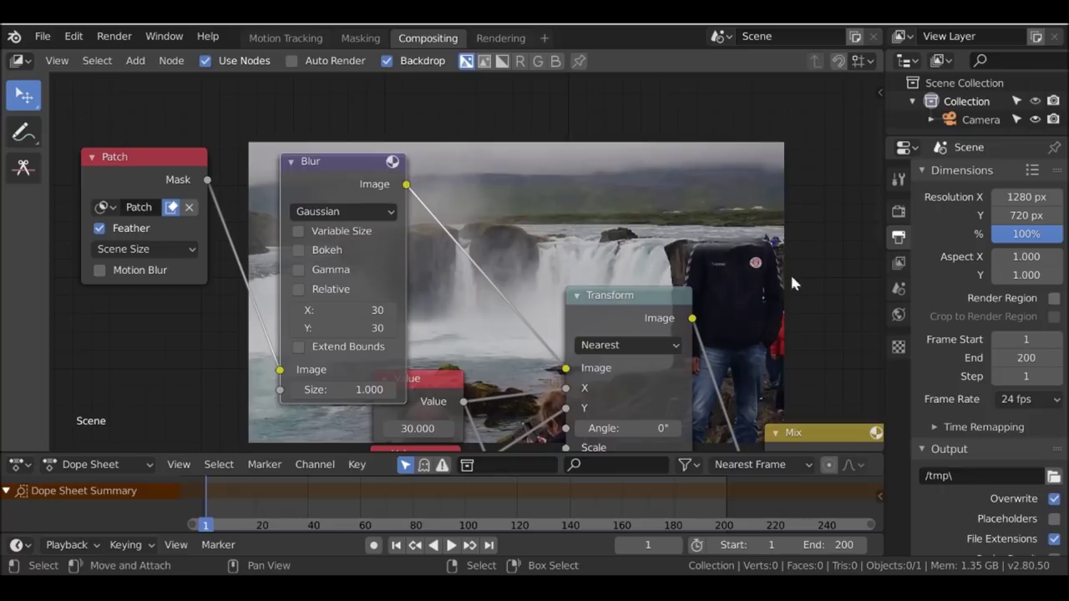
{"action": "middle_click_drag", "start_coordinate": [759, 335], "coordinate": [820, 293]}
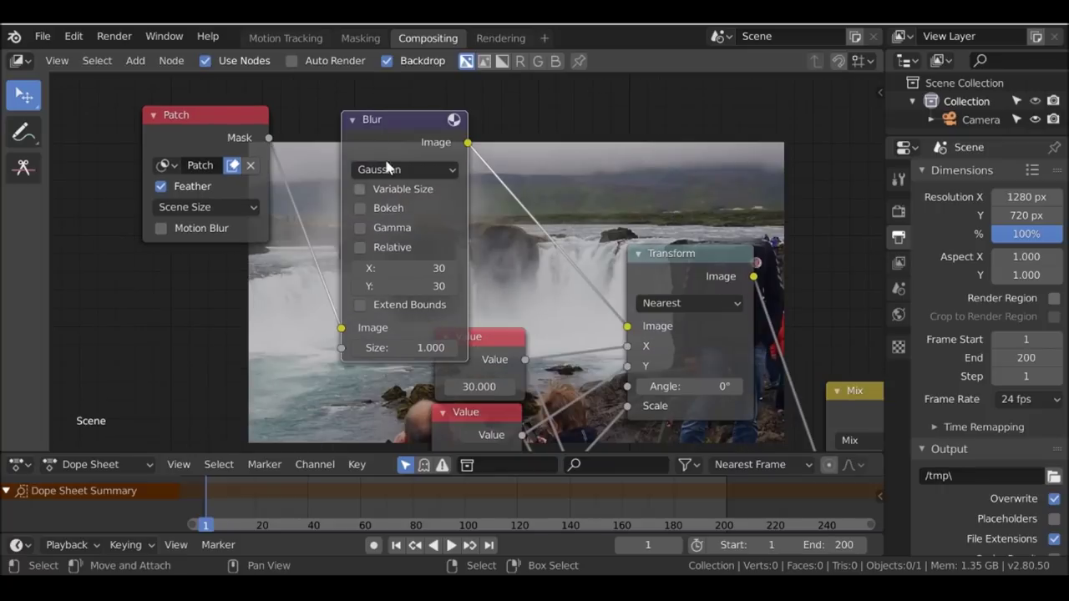
{"action": "scroll", "coordinate": [353, 121], "scroll_direction": "down", "scroll_amount": 6}
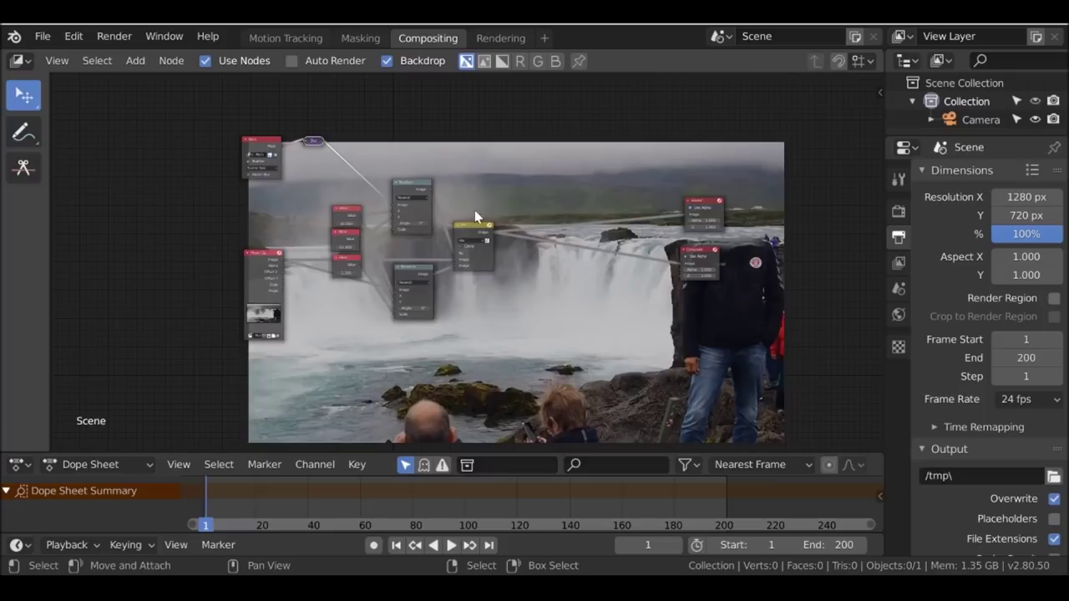
{"action": "middle_click_drag", "start_coordinate": [442, 324], "coordinate": [456, 248]}
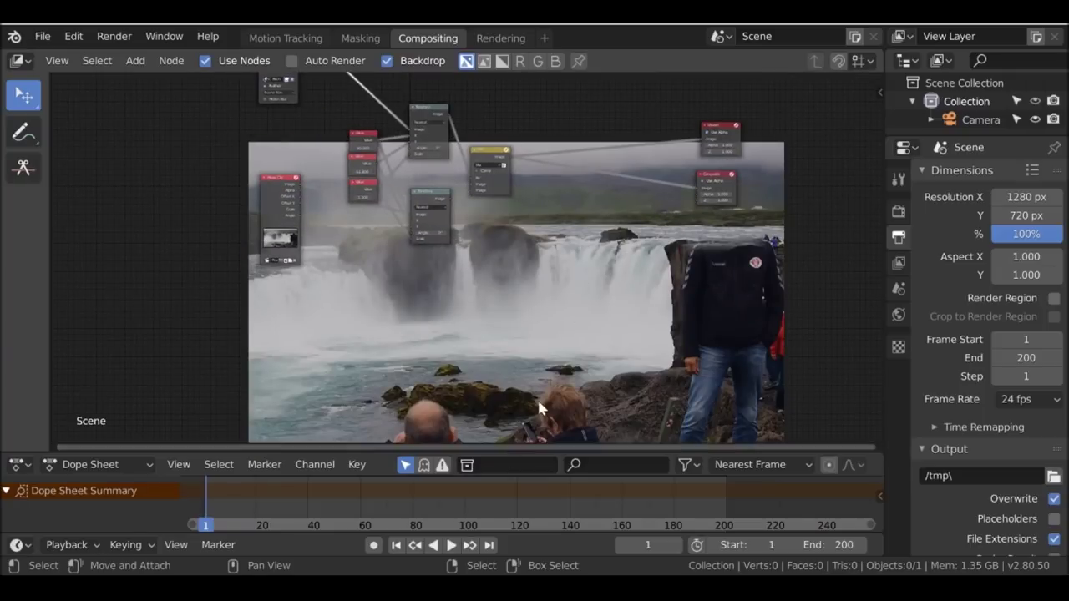
{"action": "key", "text": "Home"}
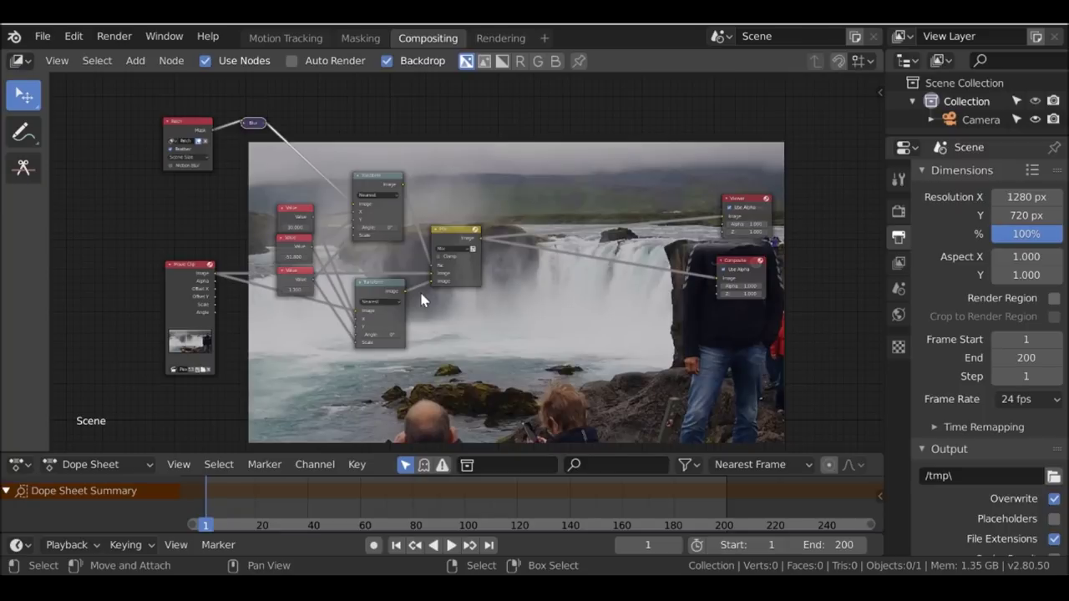
- Move the Movie Clip node farther away from the Value nodes to space out the node tree
{"action": "scroll", "coordinate": [491, 215], "scroll_direction": "down", "scroll_amount": 5}
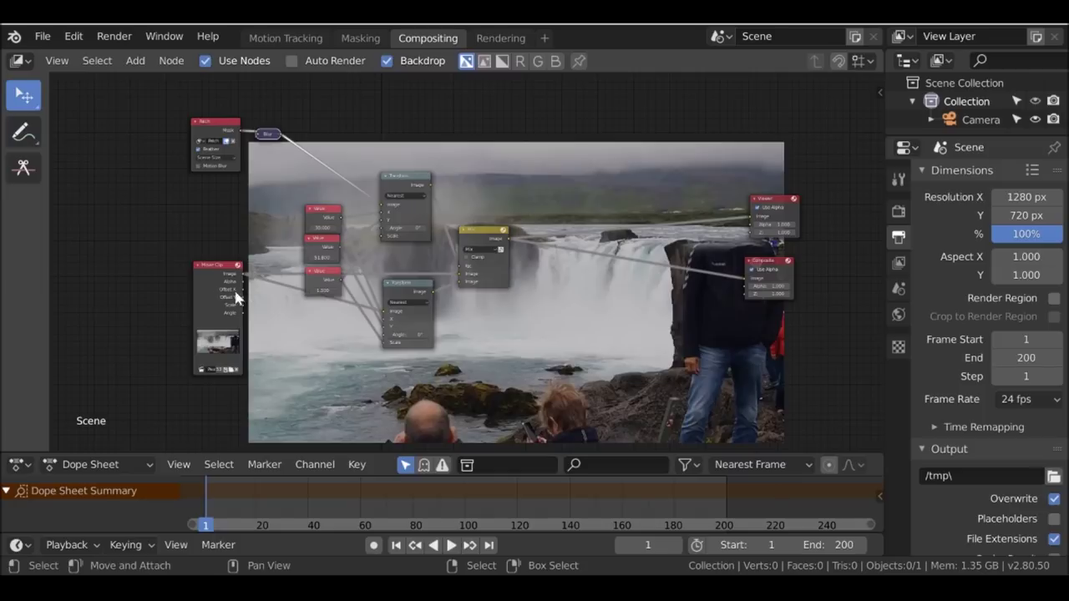
{"action": "left_click_drag", "start_coordinate": [213, 283], "coordinate": [178, 277]}
{"action": "left_click", "coordinate": [208, 127]}
{"action": "left_click", "coordinate": [266, 135]}
{"action": "left_click", "coordinate": [380, 267]}
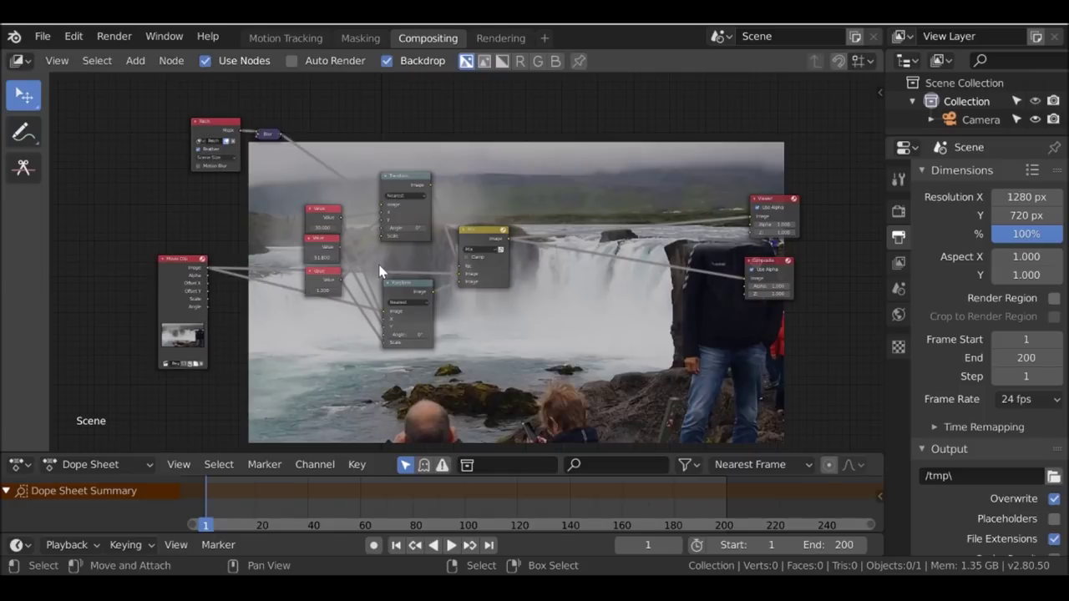
- Duplicate the three Value nodes, both Transform nodes and the Mix node, placing the copies in empty space below the originals
{"action": "key", "text": "b"}
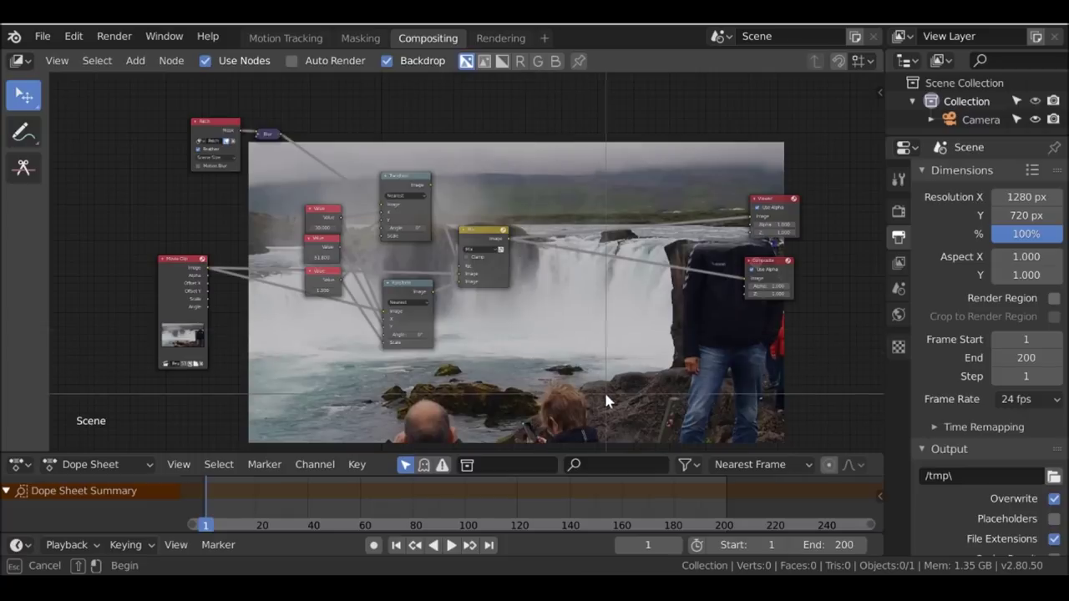
{"action": "left_click_drag", "start_coordinate": [605, 390], "coordinate": [381, 185]}
{"action": "scroll", "coordinate": [392, 309], "scroll_direction": "up", "scroll_amount": 2}
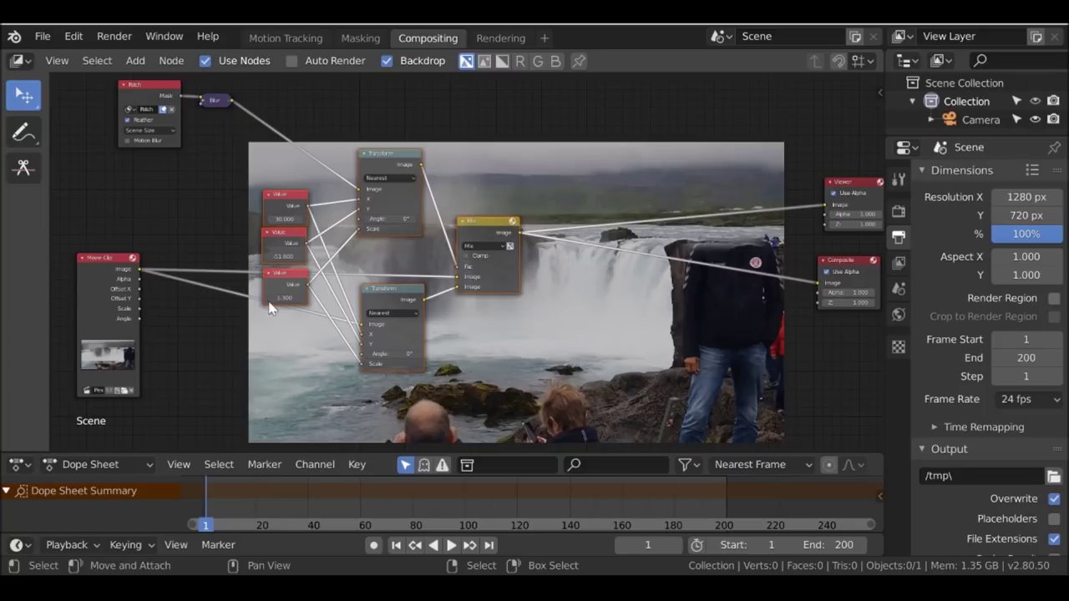
{"action": "scroll", "coordinate": [279, 251], "scroll_direction": "down", "scroll_amount": 5}
{"action": "middle_click_drag", "start_coordinate": [409, 300], "coordinate": [398, 206]}
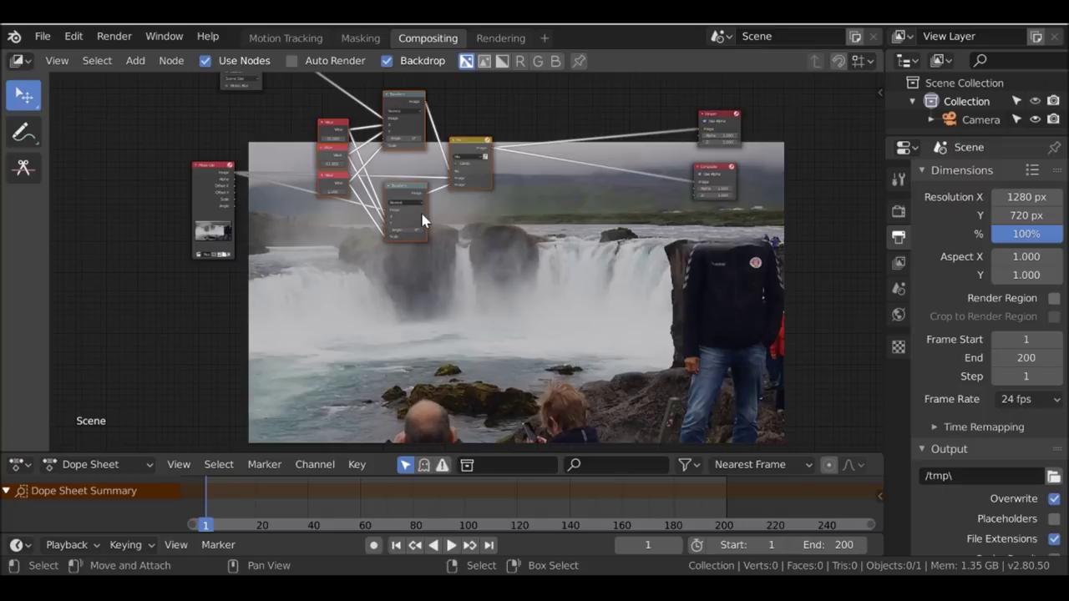
{"action": "key", "text": "shift+d"}
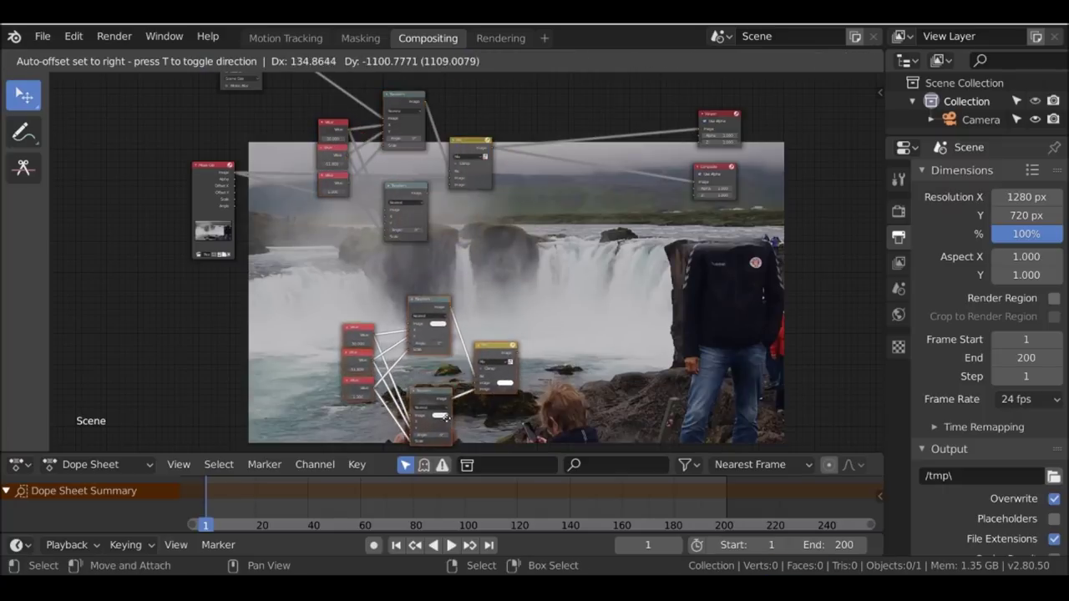
{"action": "left_click", "coordinate": [443, 422]}
{"action": "middle_click_drag", "start_coordinate": [444, 400], "coordinate": [443, 281]}
{"action": "scroll", "coordinate": [444, 277], "scroll_direction": "up", "scroll_amount": 6}
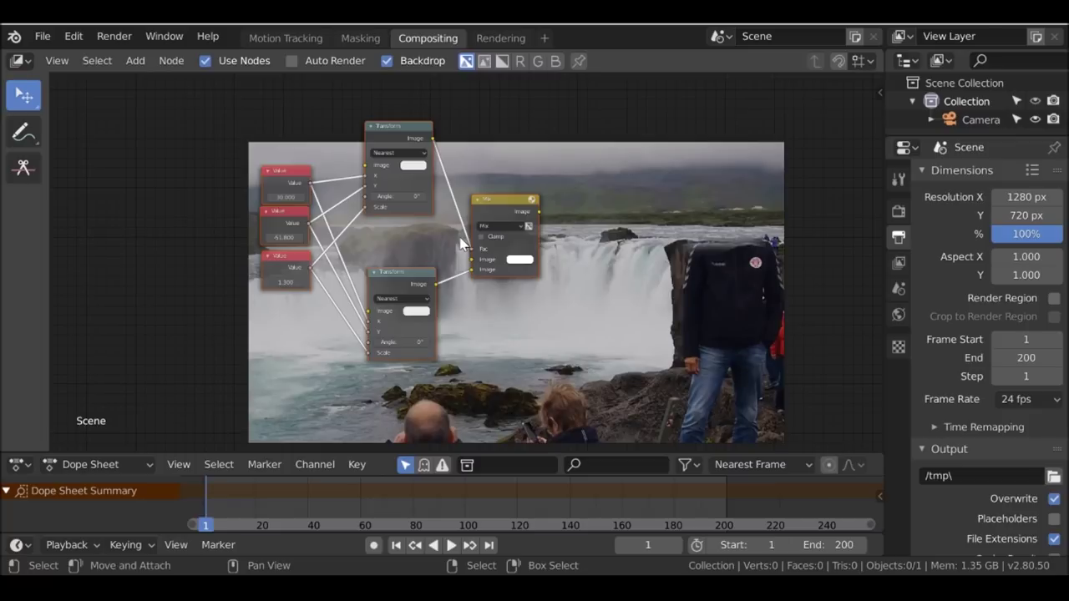
- Combine the duplicated nodes into a node group and return to the main node tree
{"action": "key", "text": "ctrl"}
{"action": "key", "text": "ctrl+g"}
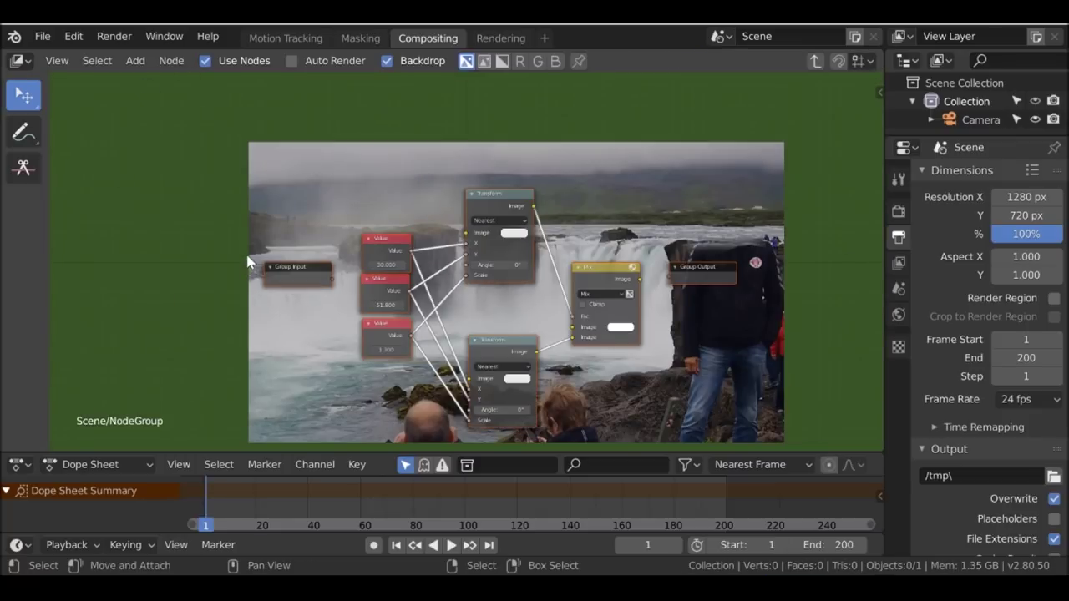
{"action": "key", "text": "t"}
{"action": "key", "text": "Home"}
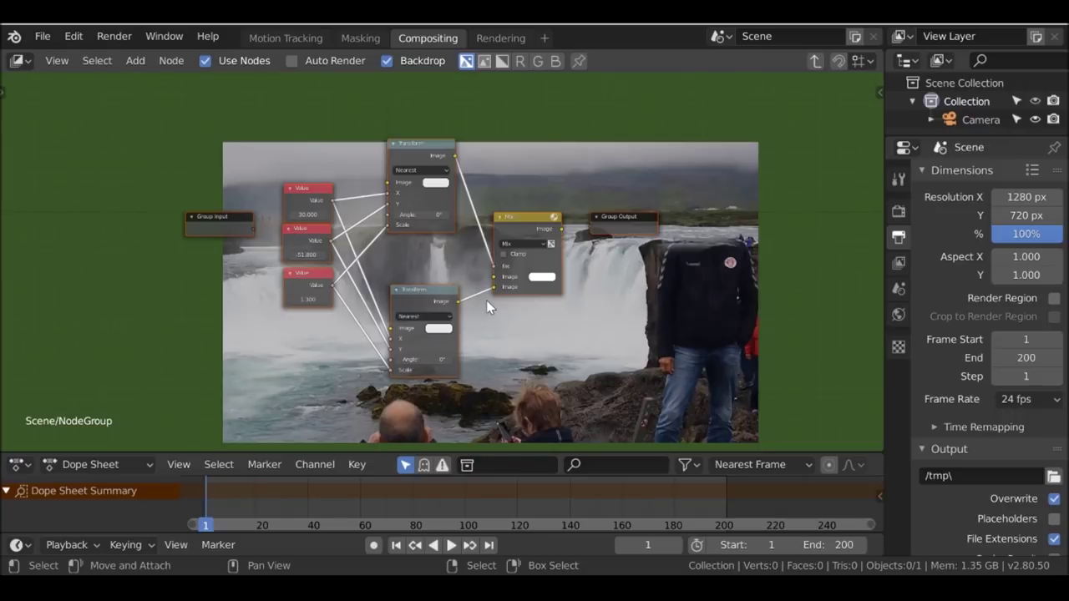
{"action": "key", "text": "Tab"}
{"action": "scroll", "coordinate": [417, 222], "scroll_direction": "down", "scroll_amount": 3}
{"action": "middle_click_drag", "start_coordinate": [382, 195], "coordinate": [369, 301]}
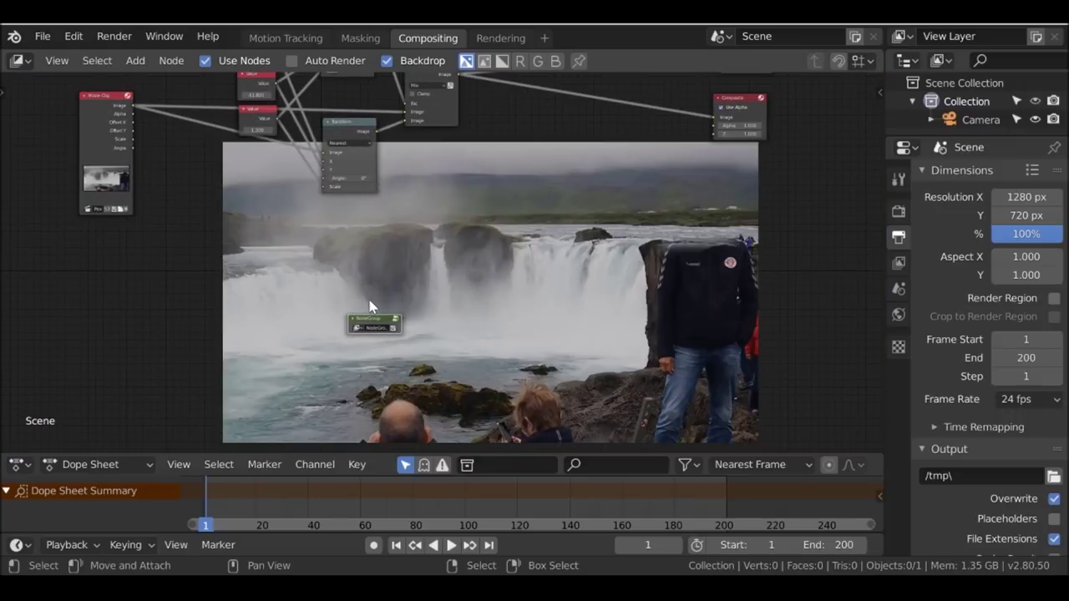
{"action": "scroll", "coordinate": [372, 307], "scroll_direction": "down", "scroll_amount": 2}
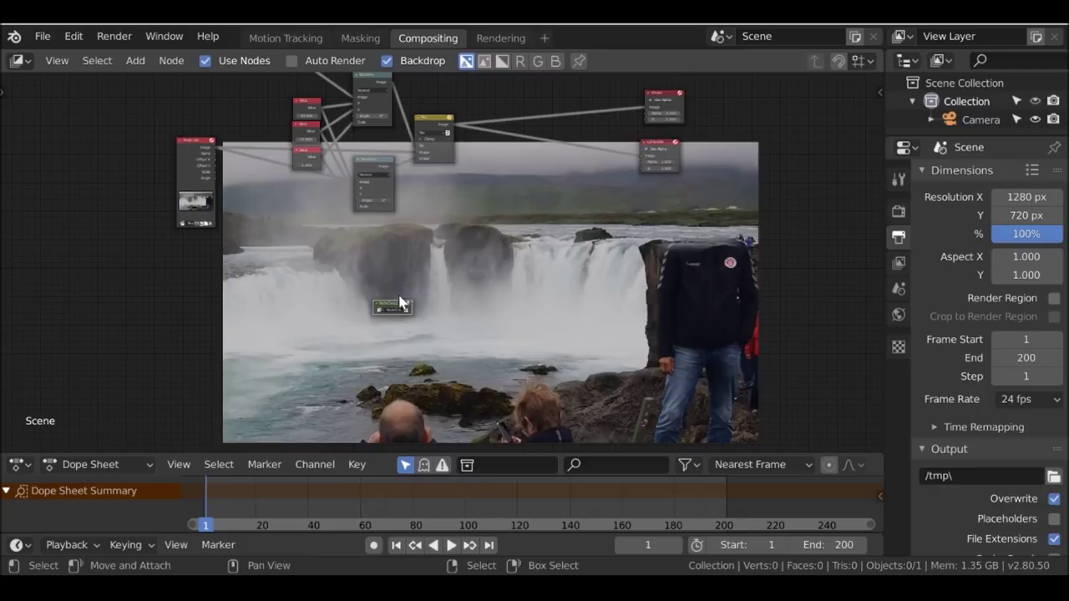
{"action": "left_click_drag", "start_coordinate": [403, 299], "coordinate": [388, 238]}
{"action": "scroll", "coordinate": [435, 236], "scroll_direction": "up", "scroll_amount": 3}
{"action": "scroll", "coordinate": [435, 230], "scroll_direction": "up", "scroll_amount": 5}
- Inside the node group, connect the Mix node's Image output to the Group Output node and move that node farther from Mix
{"action": "key", "text": "Tab"}
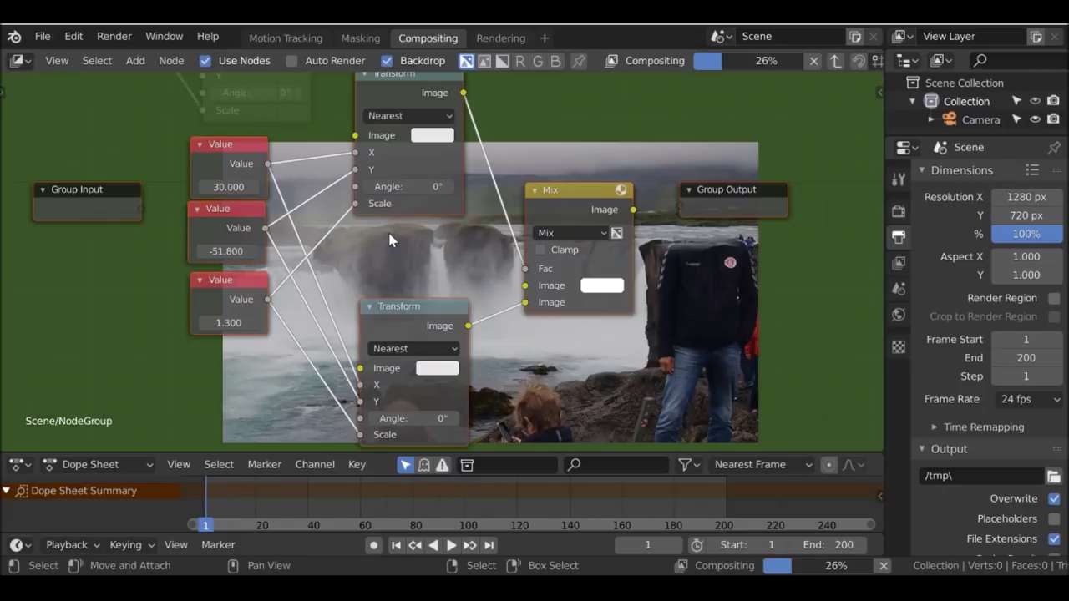
{"action": "scroll", "coordinate": [486, 194], "scroll_direction": "down", "scroll_amount": 2}
{"action": "middle_click_drag", "start_coordinate": [486, 195], "coordinate": [461, 198]}
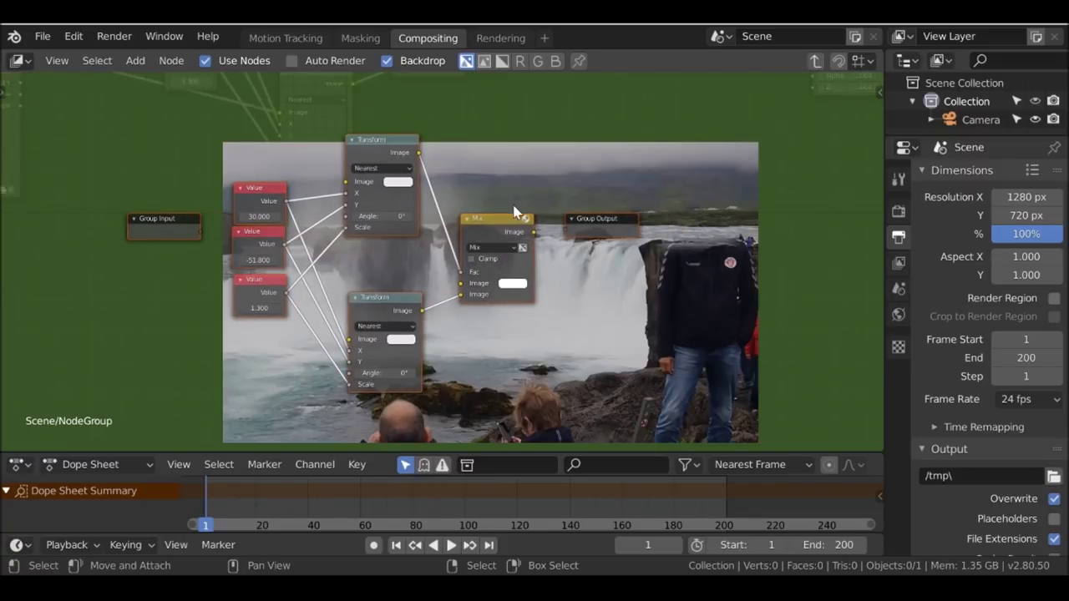
{"action": "scroll", "coordinate": [516, 209], "scroll_direction": "up", "scroll_amount": 2}
{"action": "left_click_drag", "start_coordinate": [535, 214], "coordinate": [754, 202]}
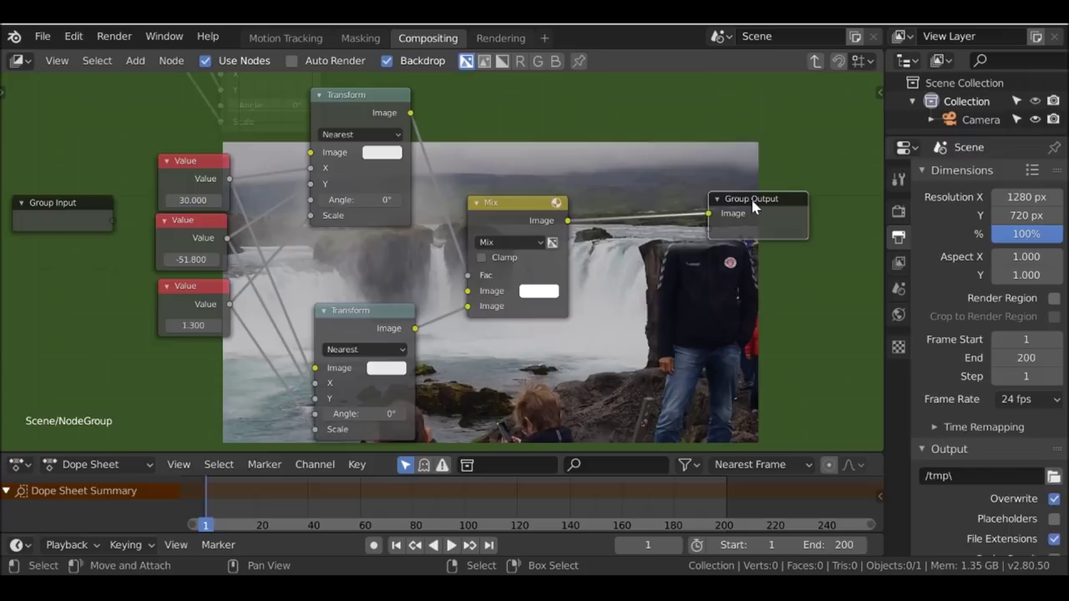
- Rename the group's output socket as Output and go back to the main node tree
{"action": "key", "text": "n"}
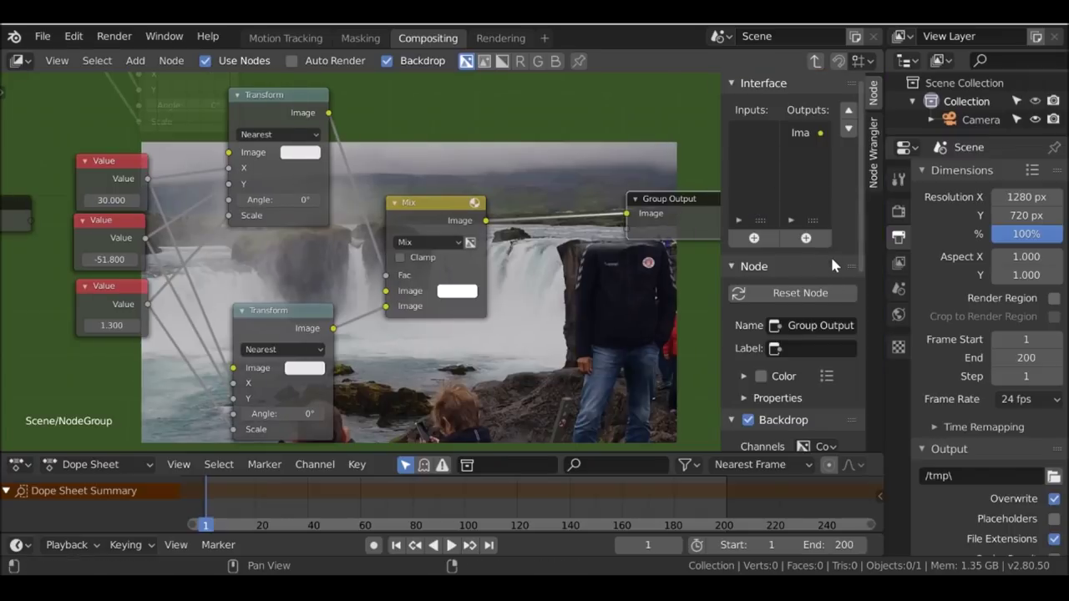
{"action": "left_click", "coordinate": [799, 134]}
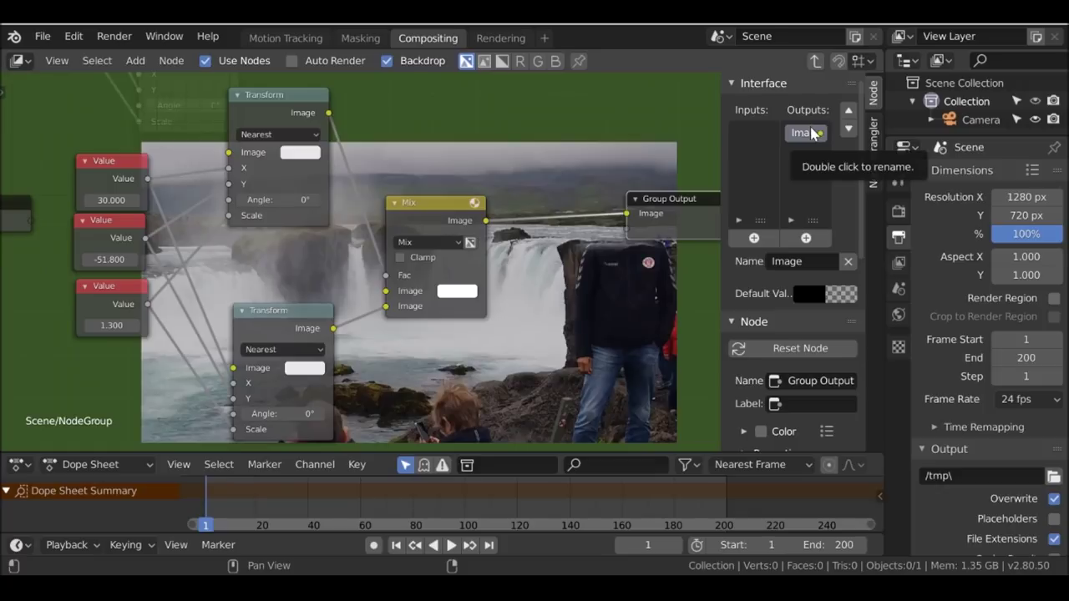
{"action": "left_click", "coordinate": [787, 261]}
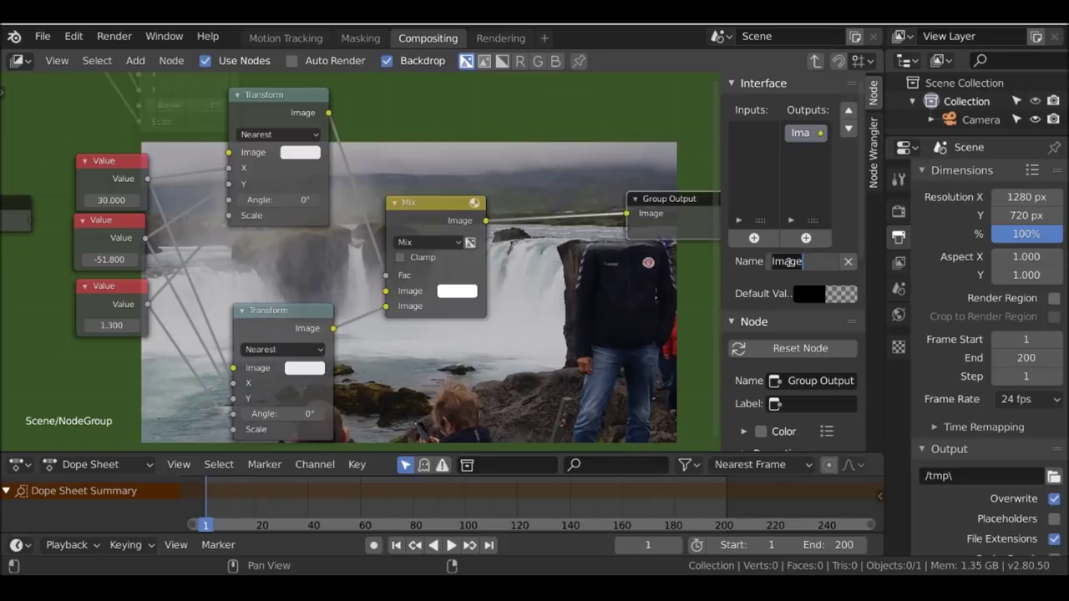
{"action": "type", "text": "Output"}
{"action": "key", "text": "Return"}
{"action": "key", "text": "Tab"}
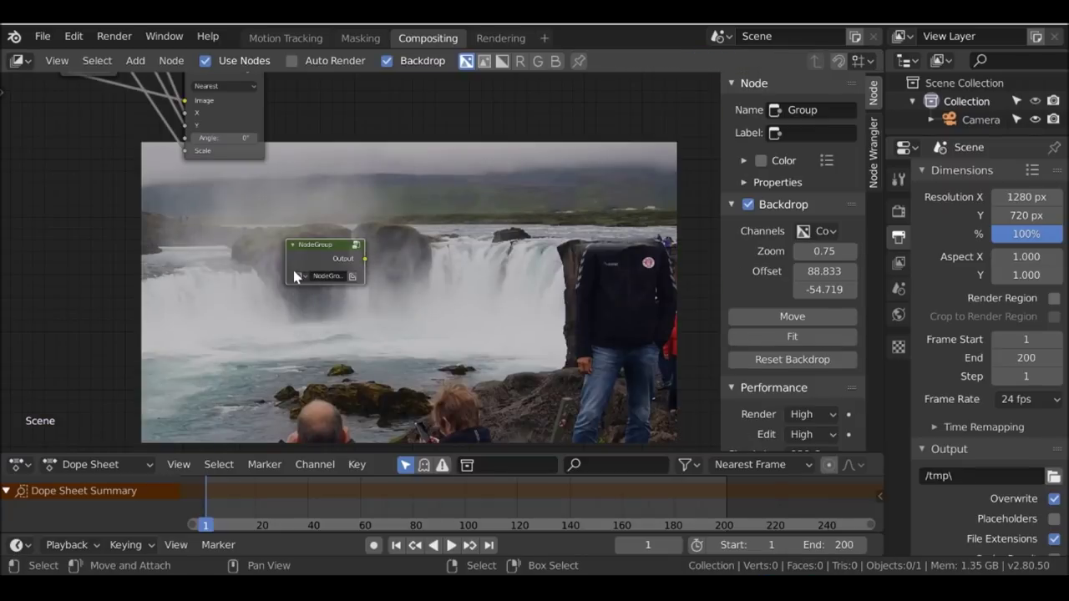
- Reopen the node group and link the Group Input node to the first Image input of the Mix node
{"action": "key", "text": "Tab"}
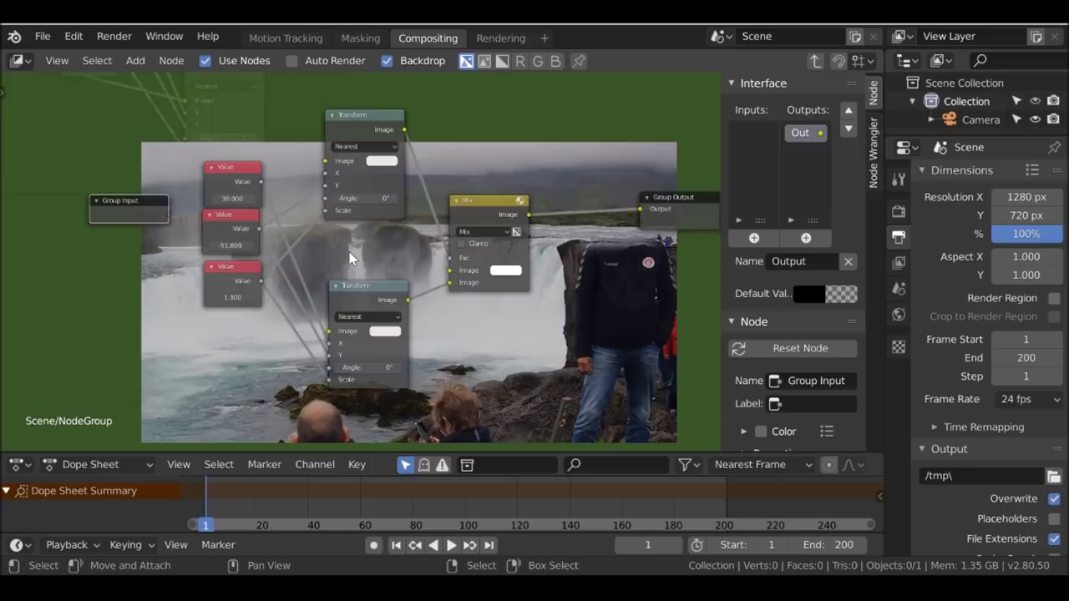
{"action": "scroll", "coordinate": [350, 275], "scroll_direction": "up", "scroll_amount": 3}
{"action": "left_click_drag", "start_coordinate": [148, 219], "coordinate": [125, 224]}
{"action": "left_click_drag", "start_coordinate": [507, 244], "coordinate": [491, 280]}
{"action": "left_click_drag", "start_coordinate": [424, 276], "coordinate": [83, 232]}
{"action": "left_click", "coordinate": [118, 228]}
{"action": "left_click", "coordinate": [759, 136]}
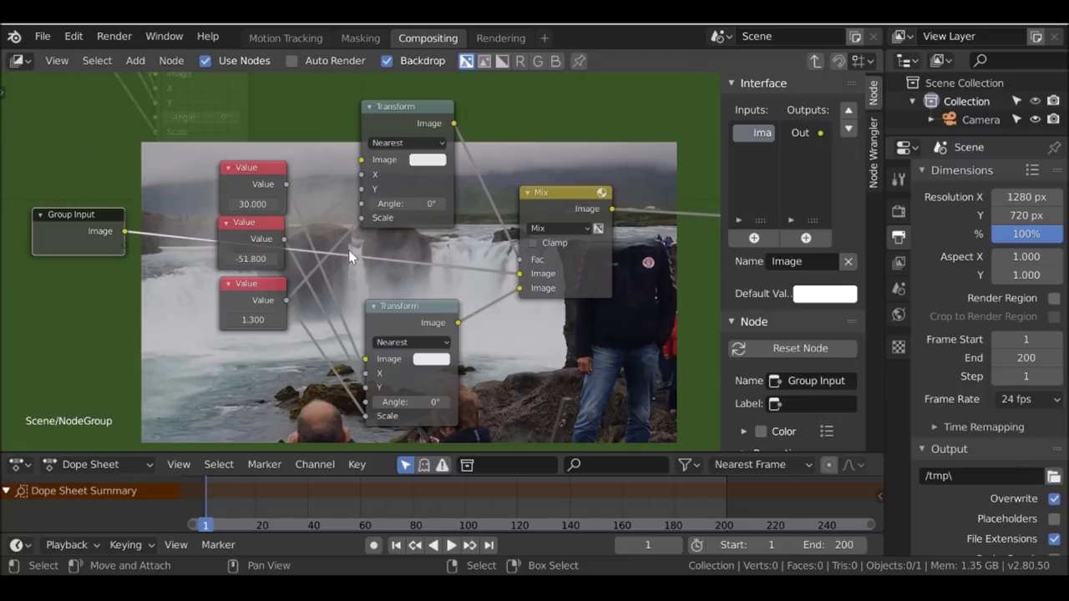
- Reposition both Transform nodes and link each one's Image input to its own new socket on the Group Input node
{"action": "left_click_drag", "start_coordinate": [372, 369], "coordinate": [404, 355]}
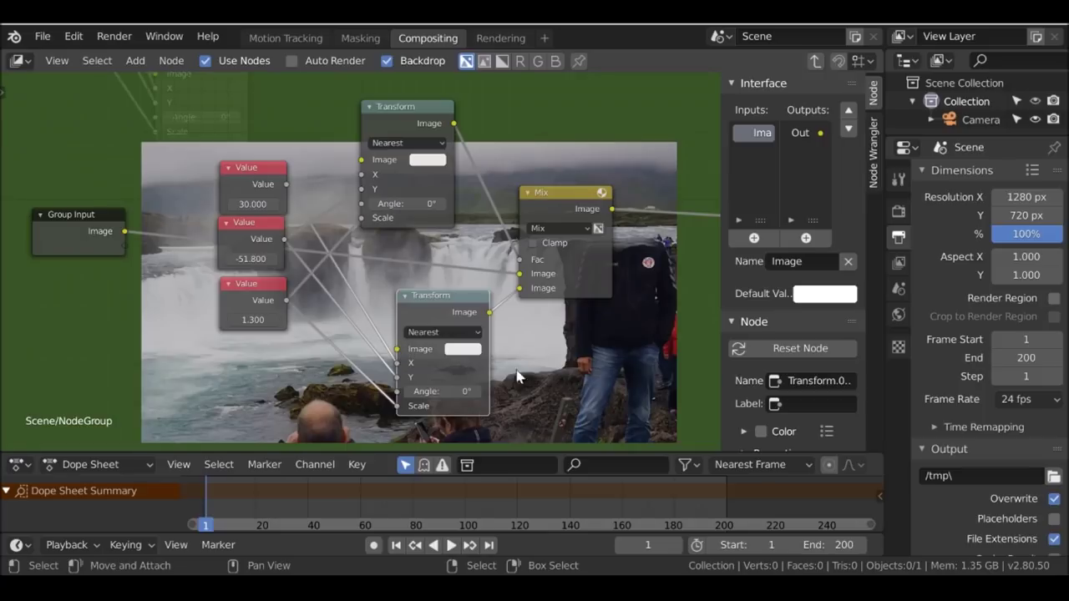
{"action": "left_click_drag", "start_coordinate": [396, 353], "coordinate": [123, 250]}
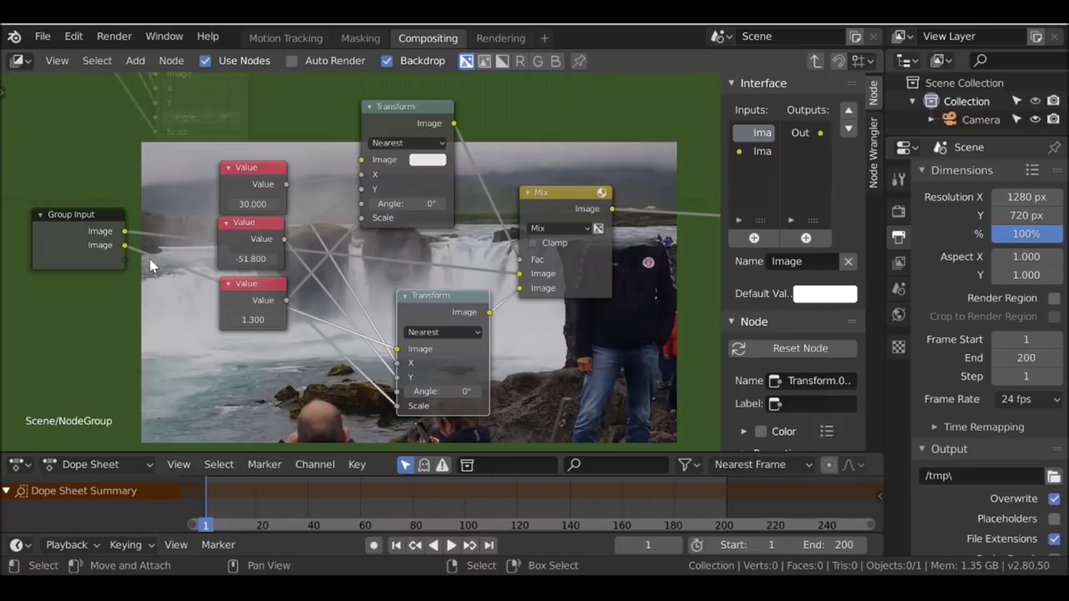
{"action": "left_click_drag", "start_coordinate": [415, 110], "coordinate": [421, 100]}
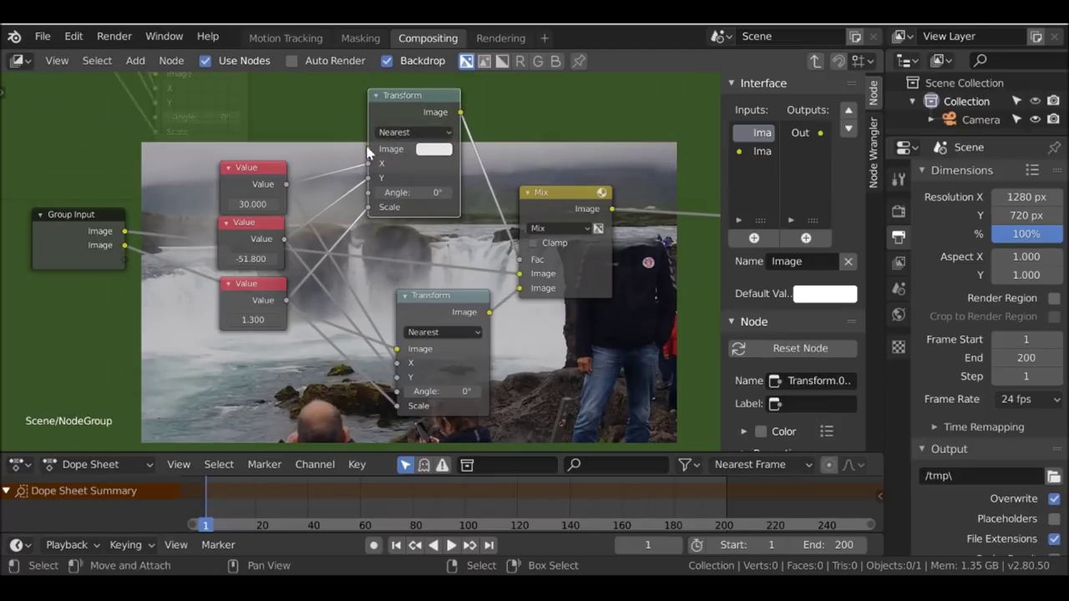
{"action": "left_click_drag", "start_coordinate": [368, 151], "coordinate": [119, 261]}
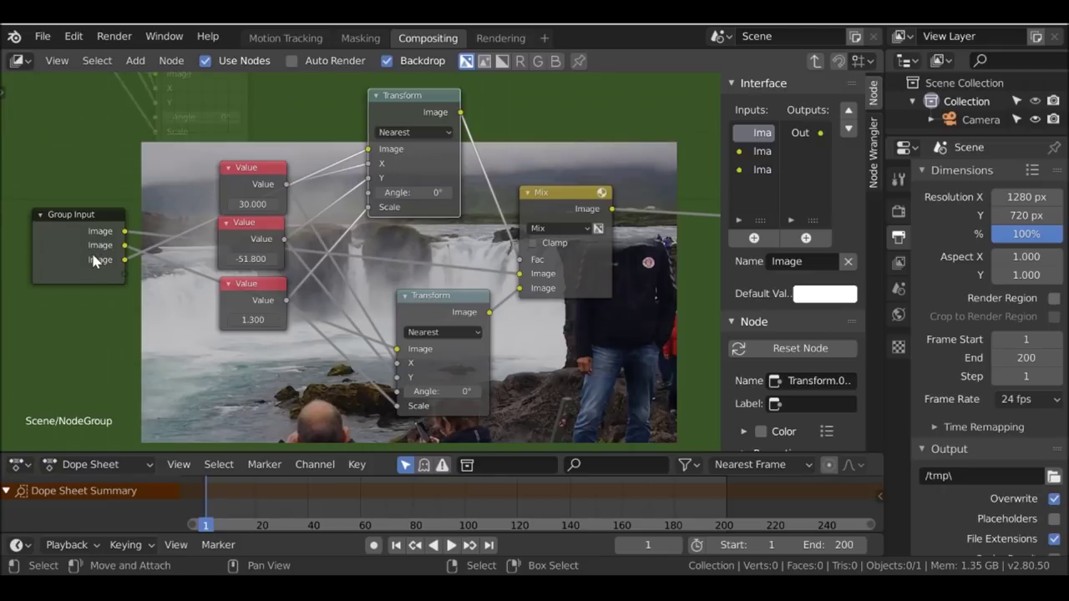
- Rename the group's third input socket, which feeds the upper Transform node, as Mask
{"action": "left_click", "coordinate": [752, 170]}
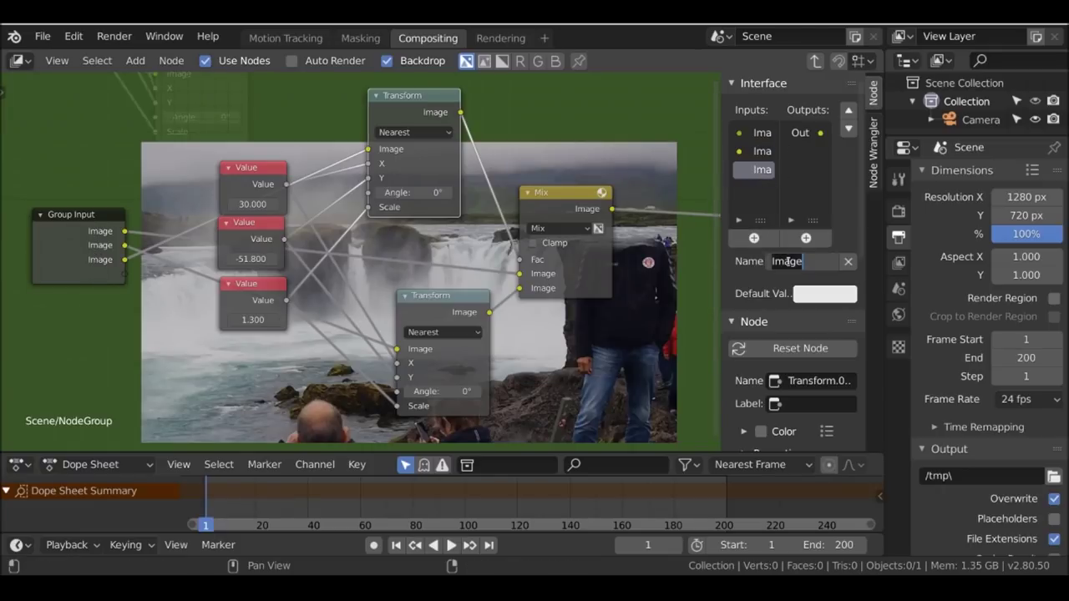
{"action": "key", "text": "ctrl+BackSpace"}
{"action": "type", "text": "Mask"}
{"action": "key", "text": "Return"}
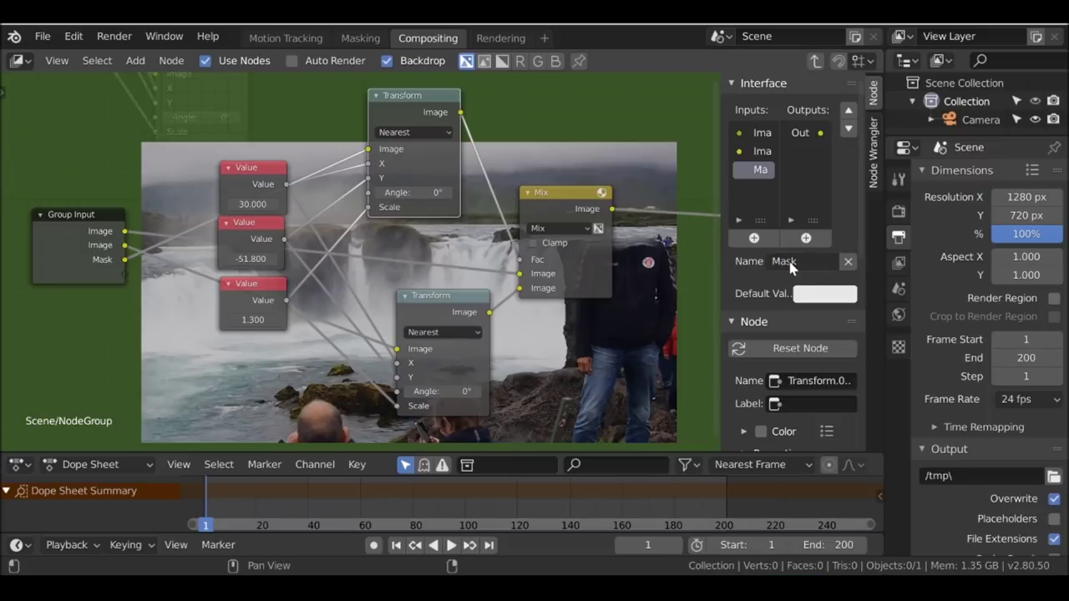
- Try Mask as the first of the group's inputs and check the group node from the main node tree
{"action": "left_click", "coordinate": [848, 110]}
{"action": "left_click", "coordinate": [849, 109]}
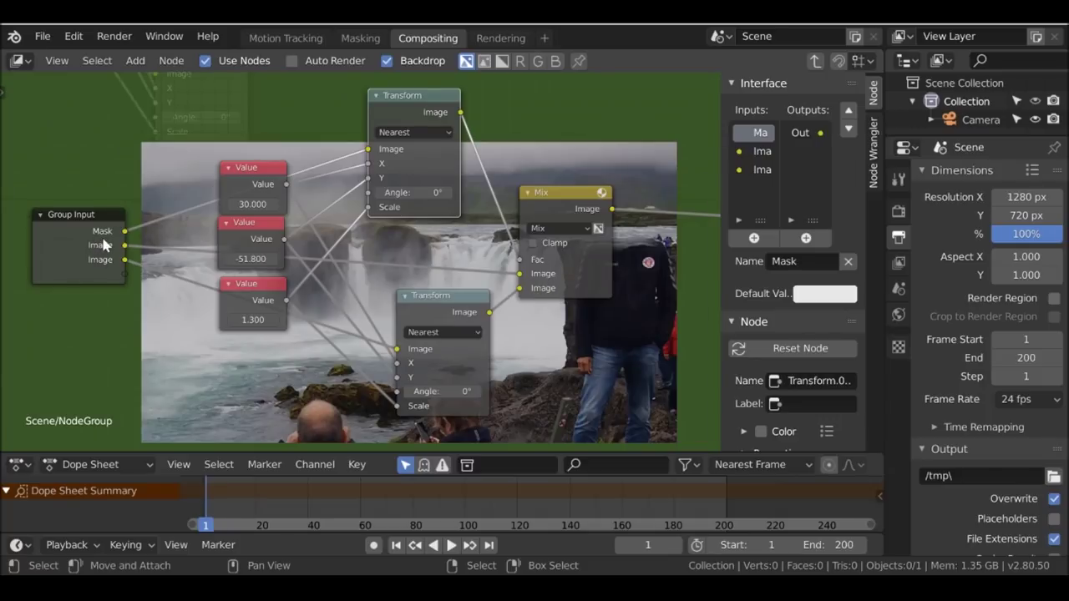
{"action": "key", "text": "Tab"}
{"action": "left_click_drag", "start_coordinate": [333, 238], "coordinate": [472, 228]}
{"action": "left_click_drag", "start_coordinate": [426, 294], "coordinate": [339, 276]}
{"action": "key", "text": "Tab"}
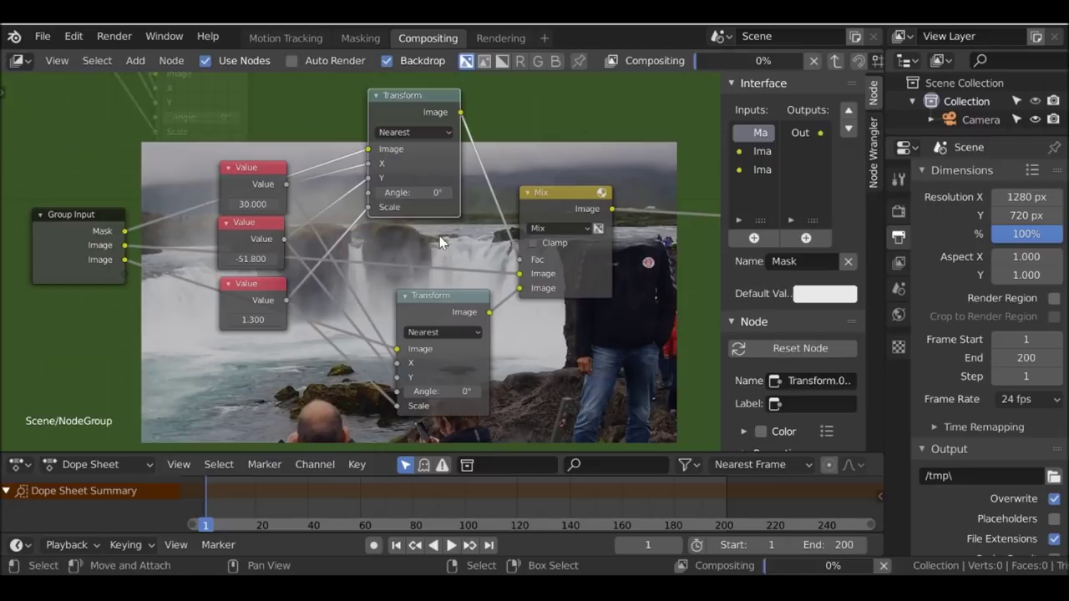
- Move the Mask socket back to the end of the group's inputs
{"action": "left_click", "coordinate": [109, 227]}
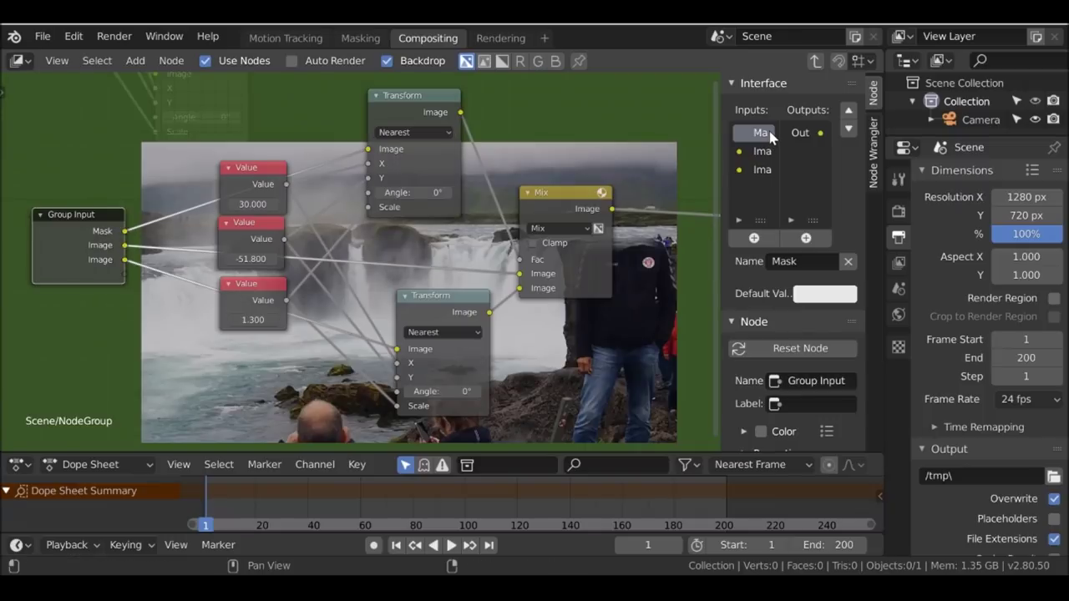
{"action": "left_click", "coordinate": [850, 130]}
{"action": "left_click", "coordinate": [849, 131]}
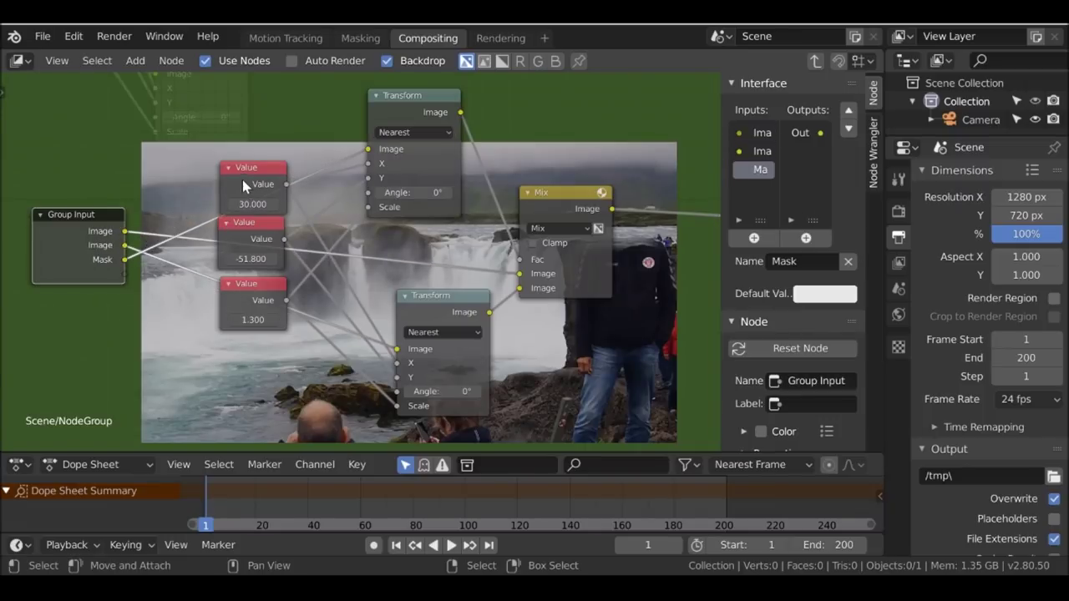
- Select the three Value nodes inside the group and move them together below the Group Input node
{"action": "scroll", "coordinate": [259, 283], "scroll_direction": "down", "scroll_amount": 1}
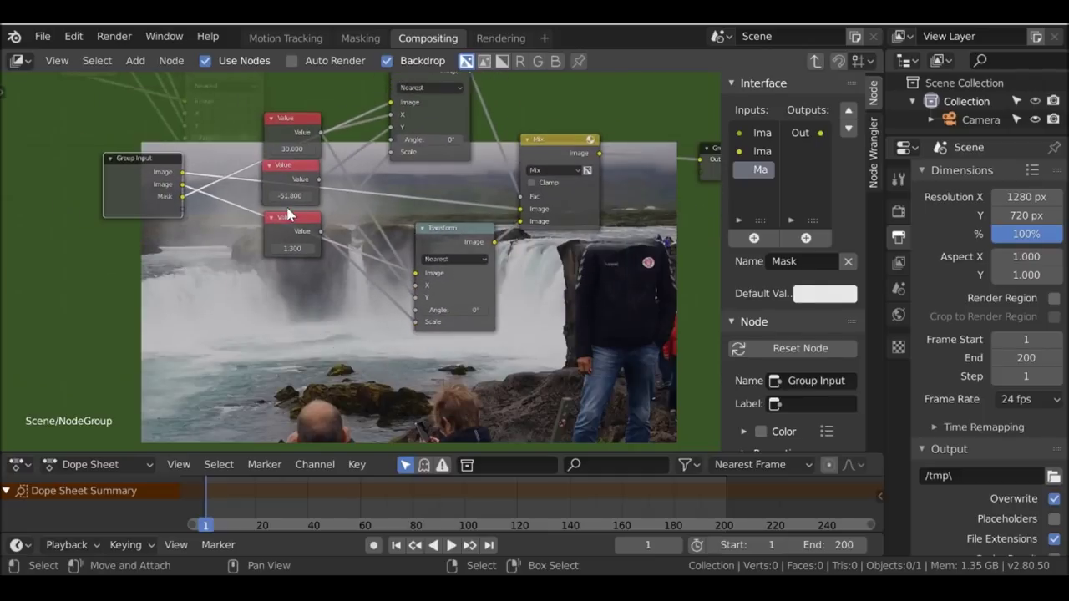
{"action": "left_click", "coordinate": [286, 123]}
{"action": "left_click", "coordinate": [294, 178]}
{"action": "left_click", "coordinate": [292, 218]}
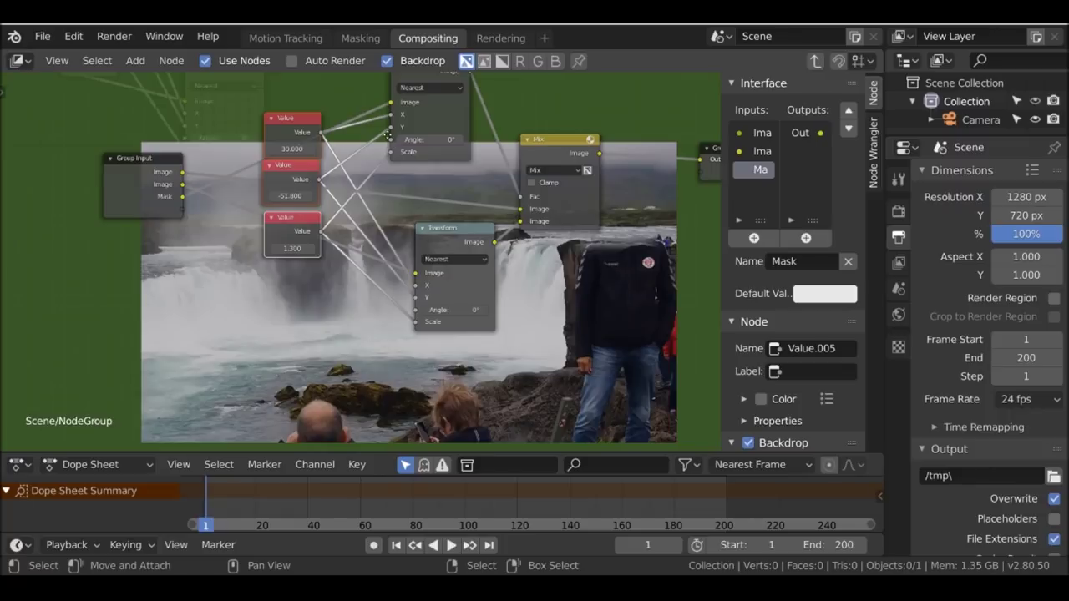
{"action": "key", "text": "g"}
{"action": "left_click", "coordinate": [204, 283]}
- Disconnect the three Value nodes from the X, Y and Scale inputs of both Transform nodes
{"action": "left_click_drag", "start_coordinate": [390, 114], "coordinate": [382, 125]}
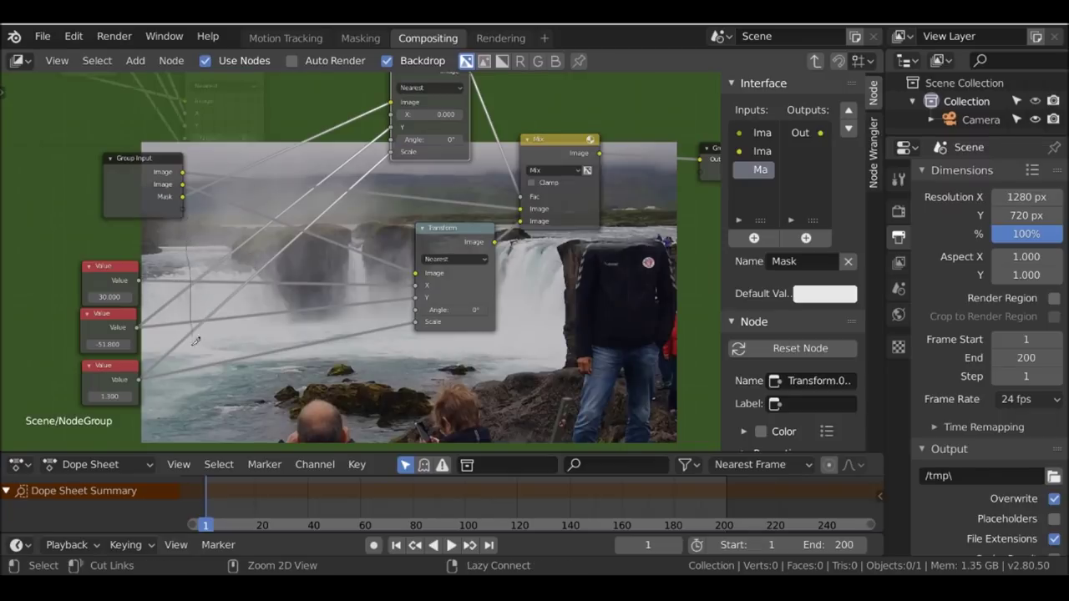
{"action": "right_click_drag", "start_coordinate": [202, 398], "coordinate": [202, 398], "text": "ctrl"}
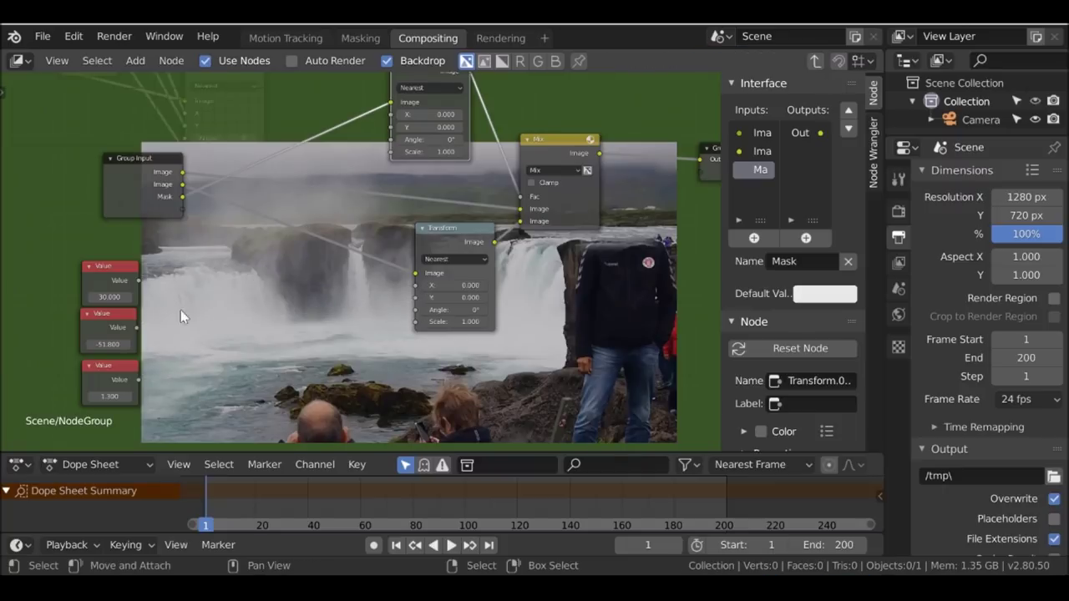
{"action": "scroll", "coordinate": [222, 254], "scroll_direction": "up", "scroll_amount": 3}
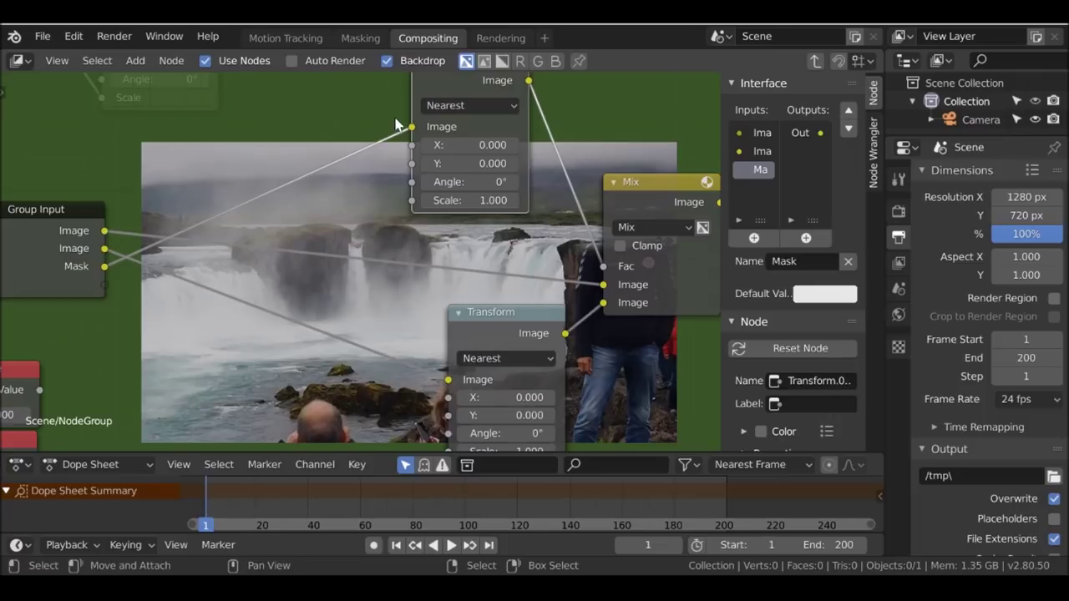
{"action": "middle_click_drag", "start_coordinate": [103, 294], "coordinate": [119, 264]}
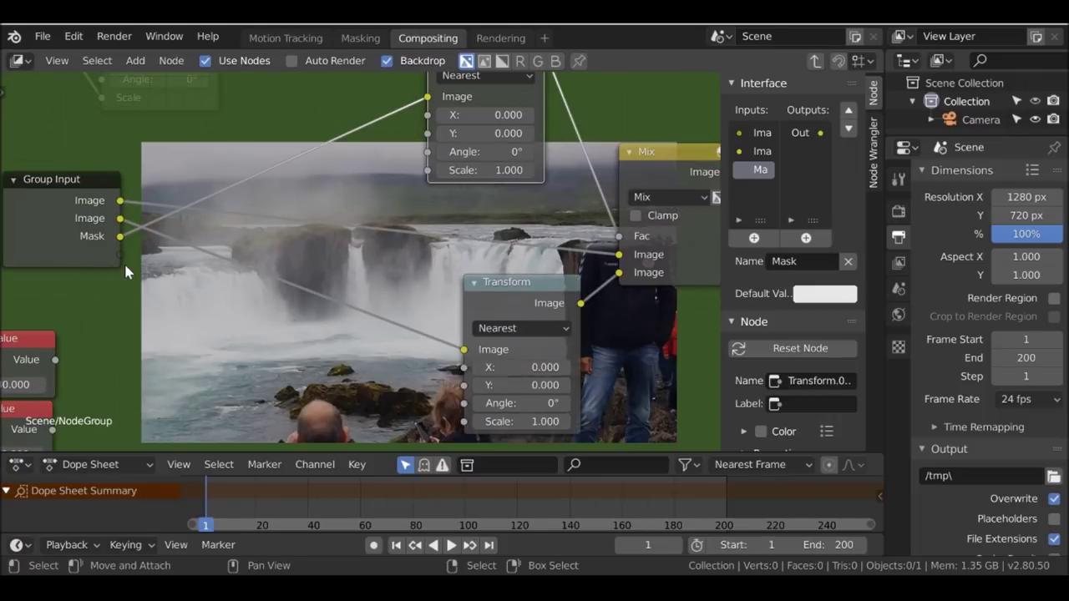
- Expose X, Y and Scale as new group inputs, each feeding both Transform nodes from Group Input
{"action": "left_click_drag", "start_coordinate": [428, 115], "coordinate": [120, 255]}
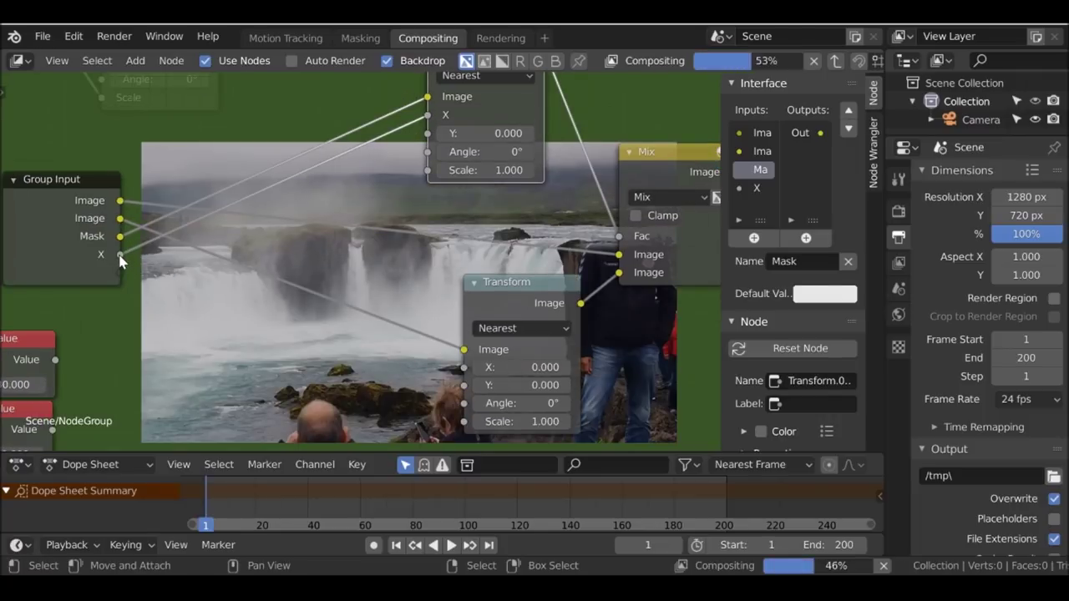
{"action": "left_click_drag", "start_coordinate": [465, 368], "coordinate": [120, 261]}
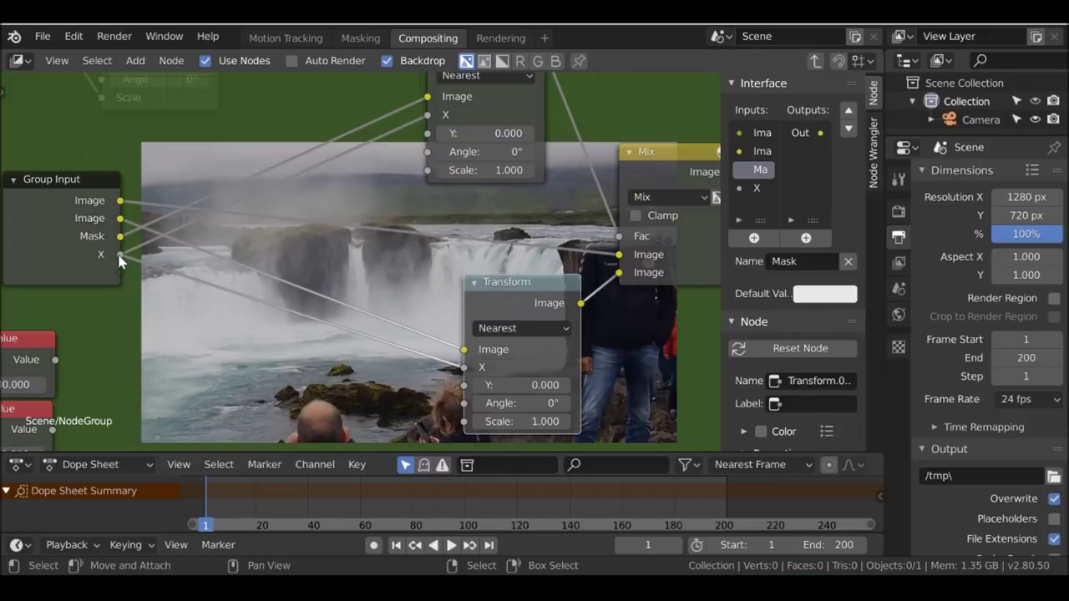
{"action": "left_click_drag", "start_coordinate": [427, 135], "coordinate": [121, 274]}
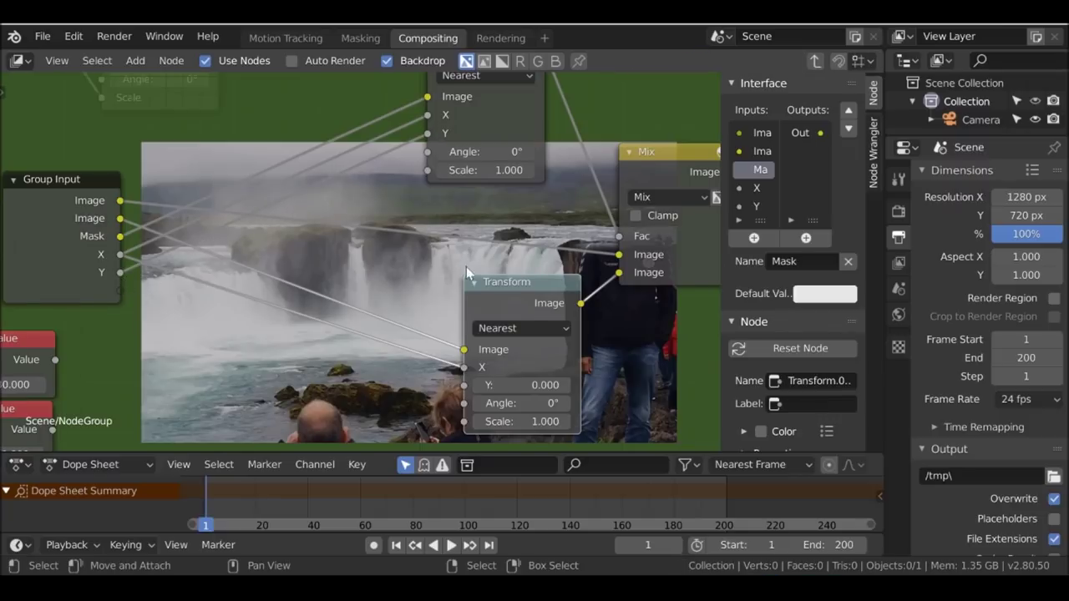
{"action": "left_click_drag", "start_coordinate": [463, 385], "coordinate": [122, 271]}
{"action": "left_click_drag", "start_coordinate": [427, 170], "coordinate": [123, 299]}
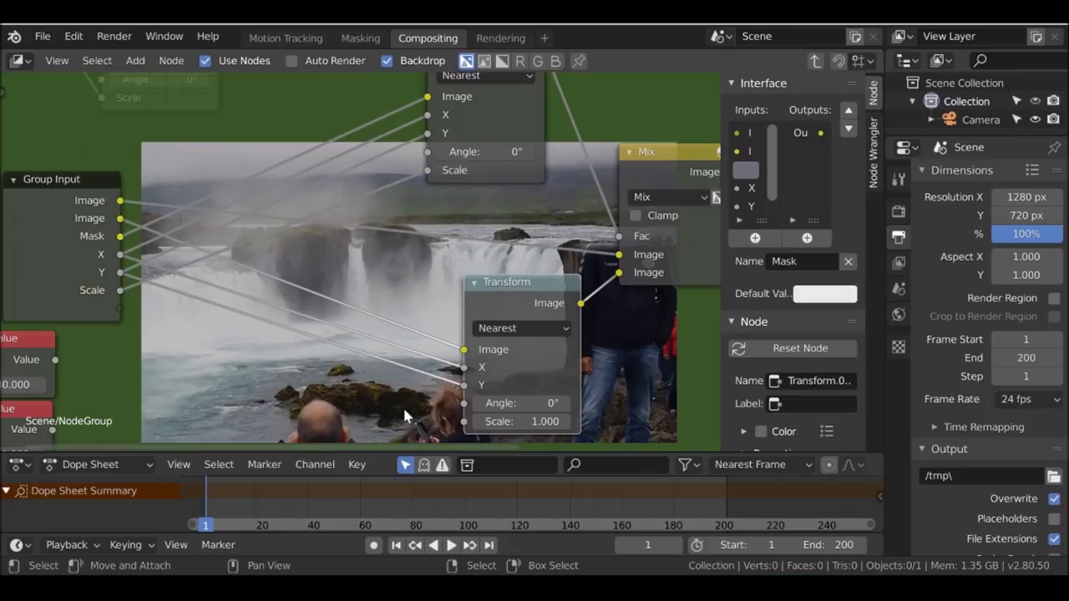
{"action": "left_click_drag", "start_coordinate": [461, 425], "coordinate": [122, 290]}
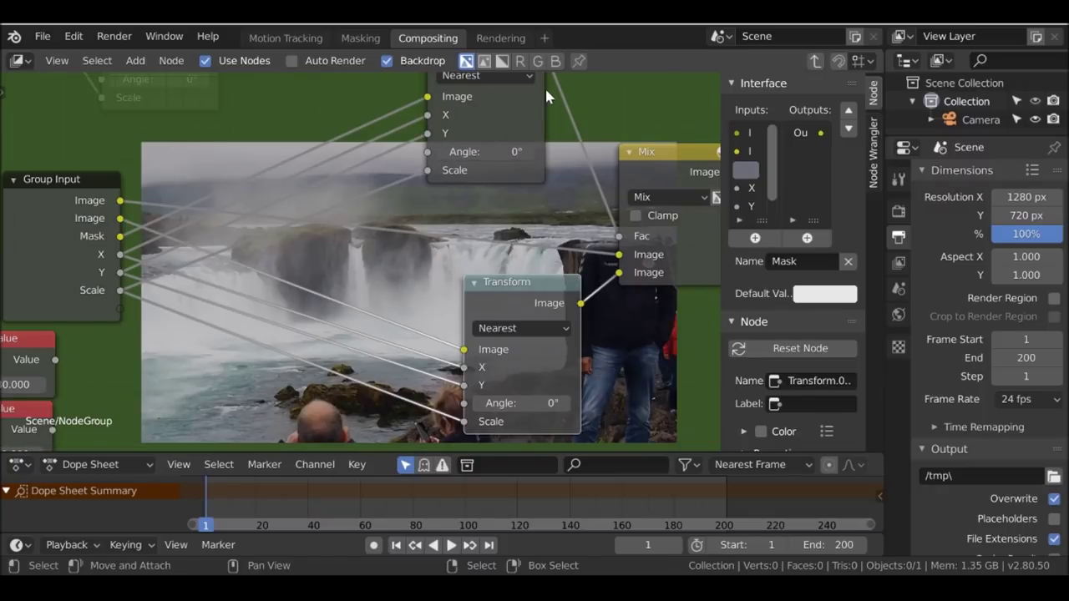
- Delete the three unused Value nodes inside the group
{"action": "scroll", "coordinate": [490, 180], "scroll_direction": "down", "scroll_amount": 3}
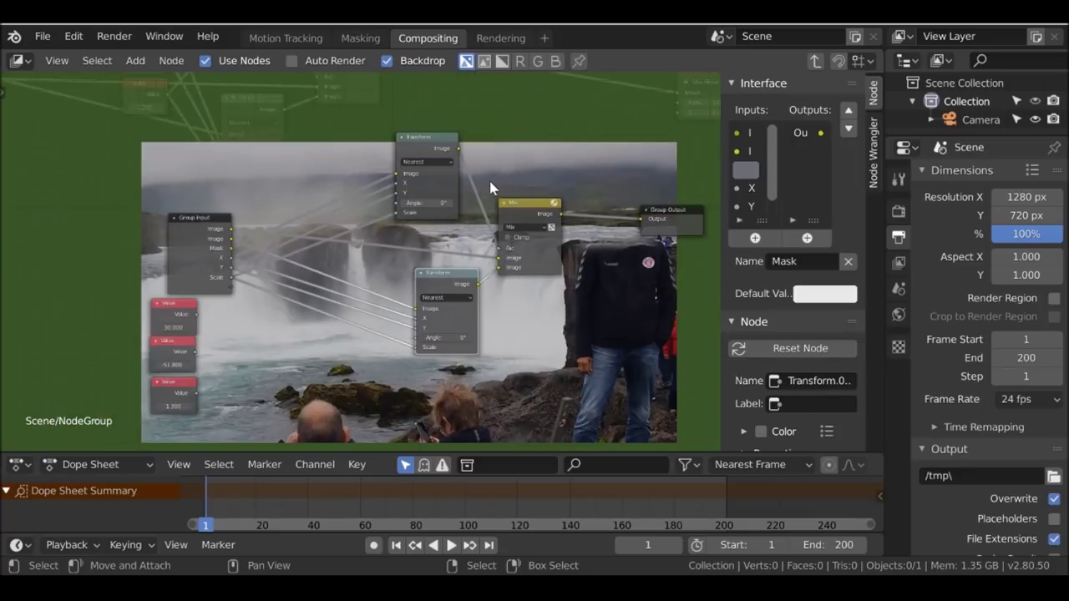
{"action": "left_click", "coordinate": [173, 316]}
{"action": "left_click", "coordinate": [169, 352]}
{"action": "left_click", "coordinate": [175, 389]}
{"action": "key", "text": "x"}
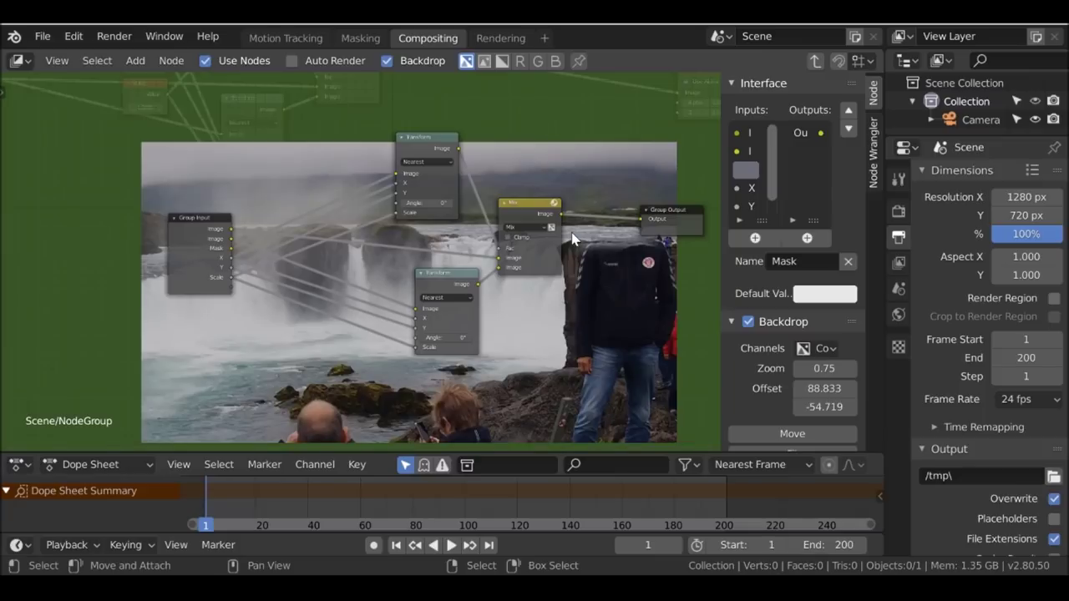
- Leave the group and dissolve the original Value, Transform and Mix nodes in the main tree, keeping the Movie Clip linked to the outputs
{"action": "key", "text": "Tab"}
{"action": "scroll", "coordinate": [466, 334], "scroll_direction": "down", "scroll_amount": 2}
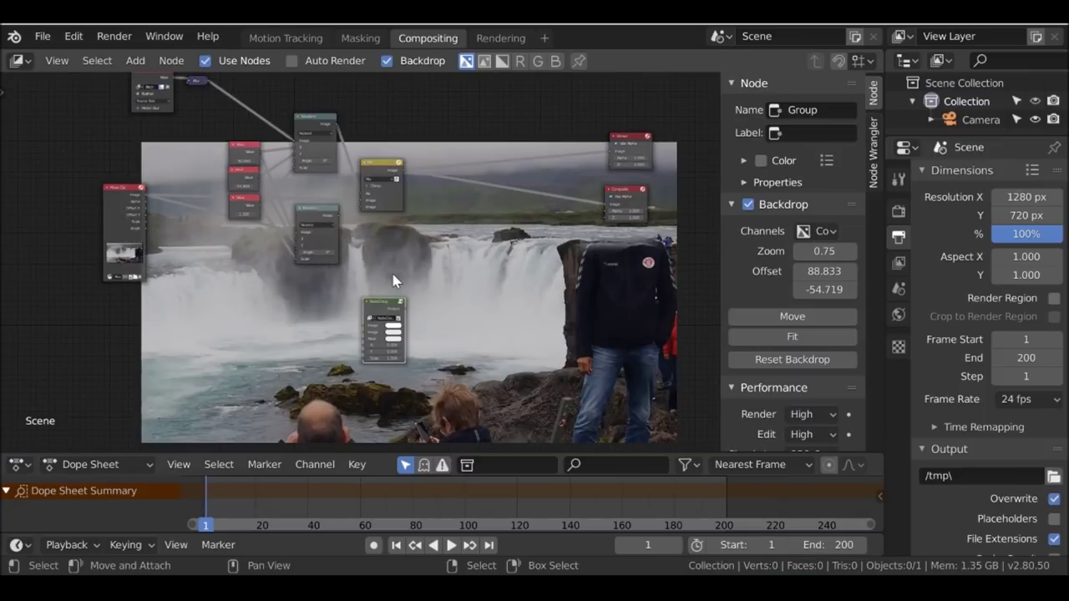
{"action": "key", "text": "a"}
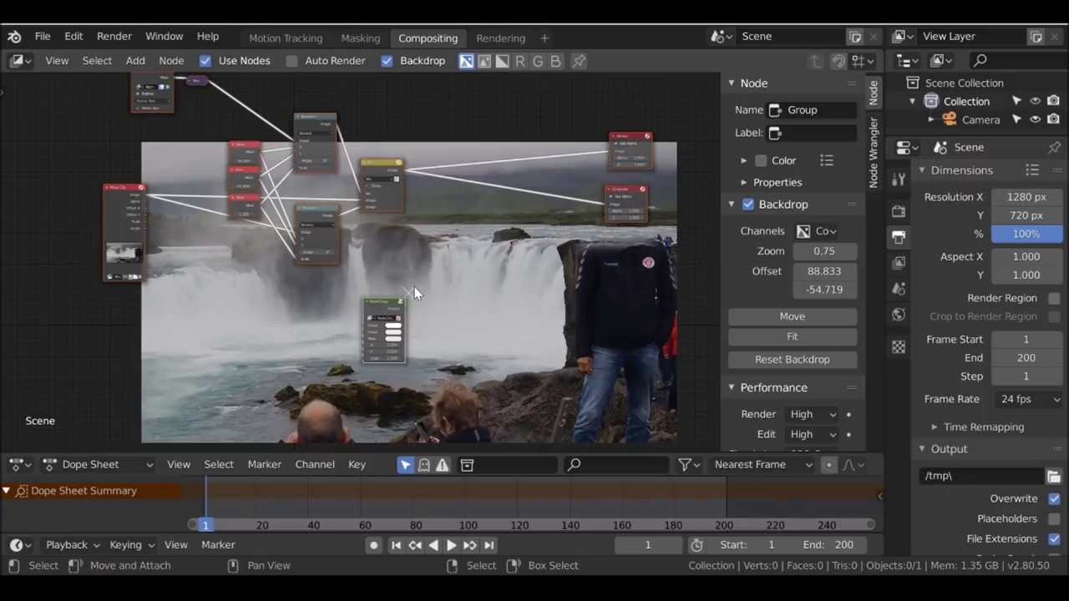
{"action": "key", "text": "alt+a"}
{"action": "key", "text": "b"}
{"action": "left_click_drag", "start_coordinate": [217, 115], "coordinate": [424, 267]}
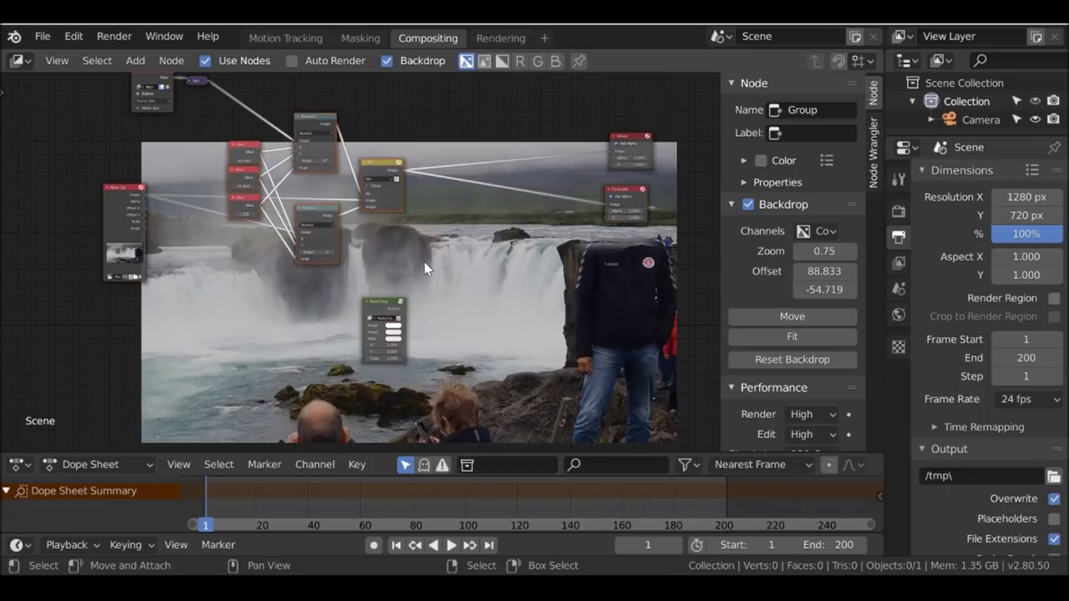
{"action": "key", "text": "x"}
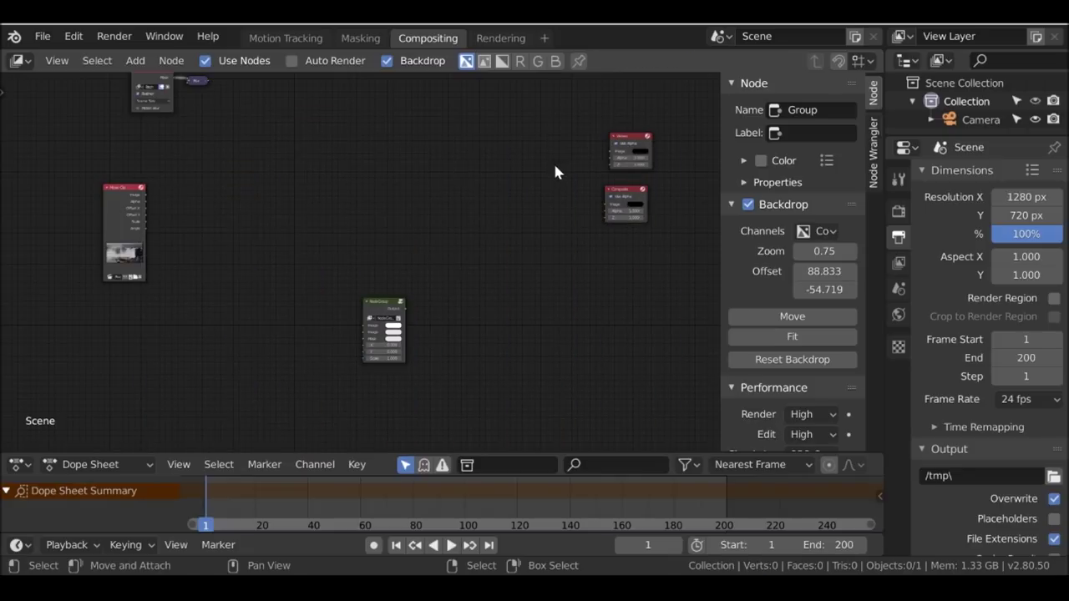
{"action": "key", "text": "ctrl+z"}
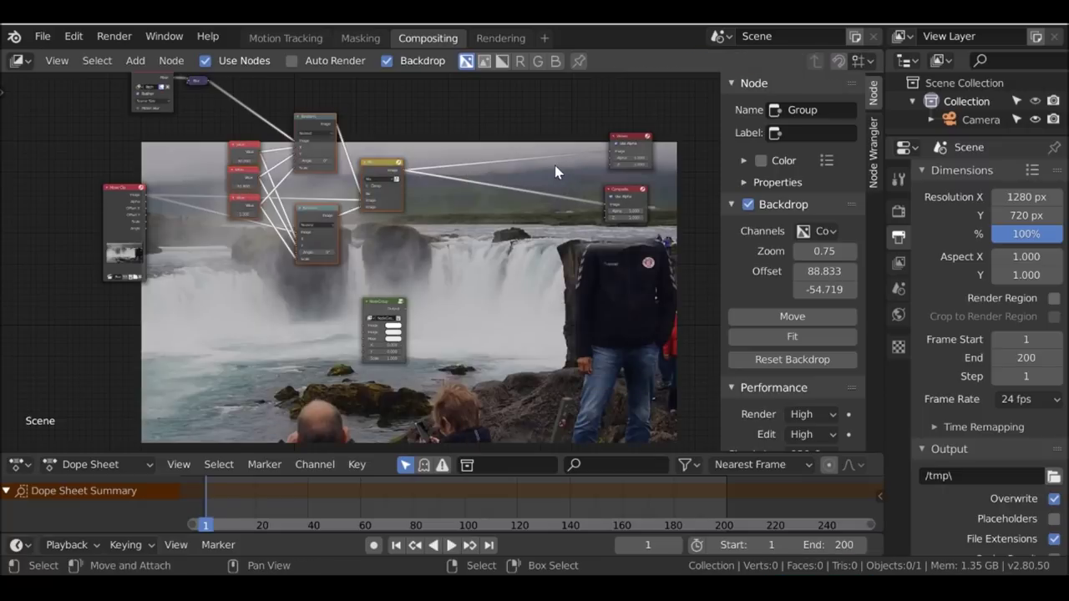
{"action": "key", "text": "ctrl+x"}
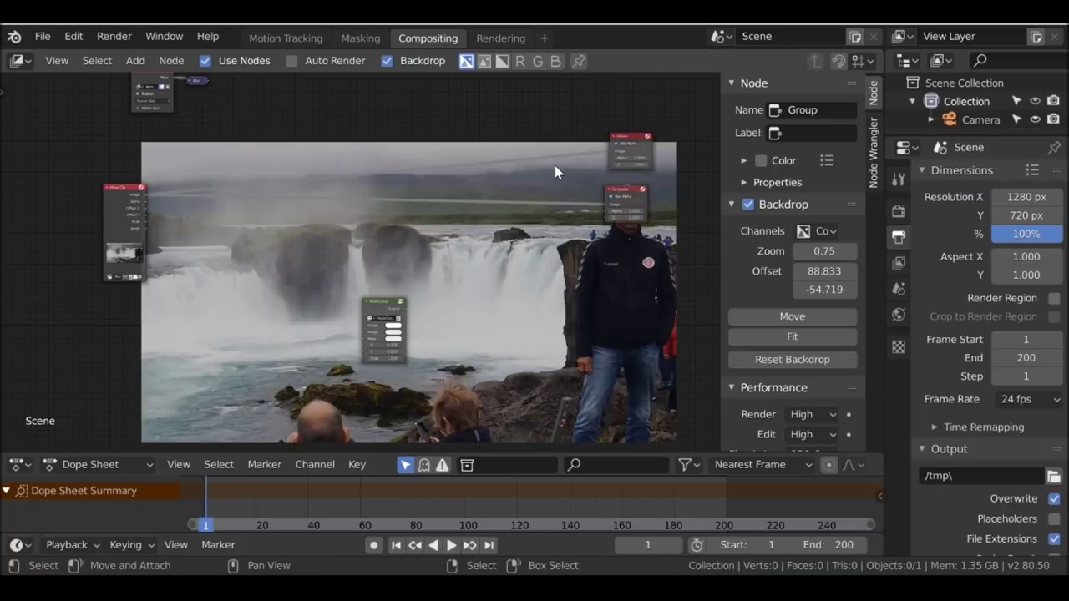
- Move the Movie Clip node closer to the group and insert the group node into the link between Movie Clip and Composite
{"action": "left_click_drag", "start_coordinate": [133, 189], "coordinate": [221, 192]}
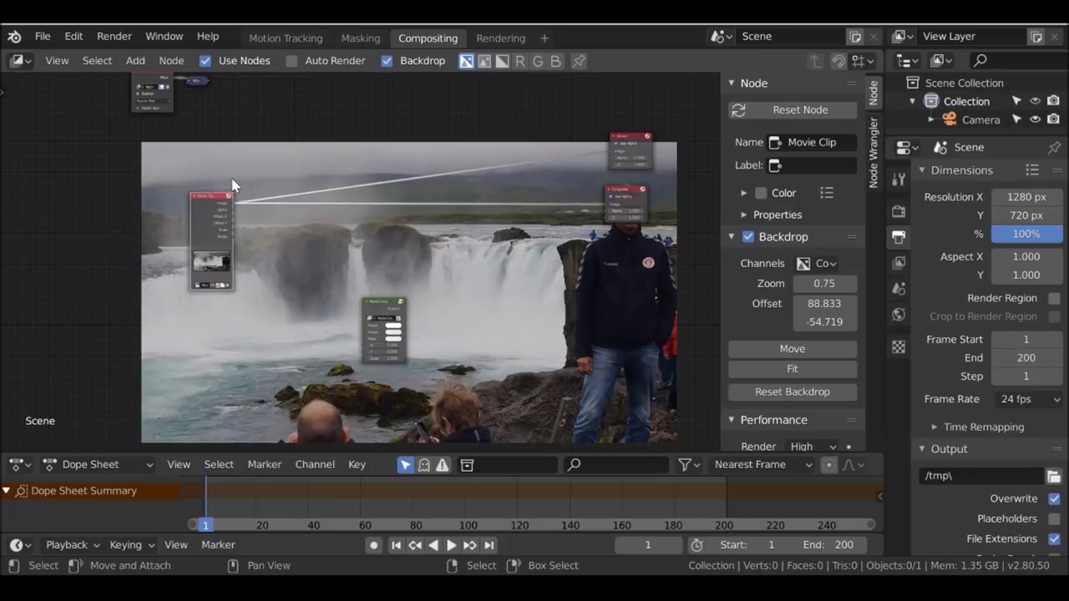
{"action": "scroll", "coordinate": [254, 196], "scroll_direction": "up", "scroll_amount": 3}
{"action": "left_click_drag", "start_coordinate": [181, 182], "coordinate": [146, 147]}
{"action": "left_click_drag", "start_coordinate": [393, 375], "coordinate": [353, 281]}
{"action": "middle_click_drag", "start_coordinate": [353, 280], "coordinate": [363, 385]}
{"action": "scroll", "coordinate": [362, 380], "scroll_direction": "up", "scroll_amount": 3}
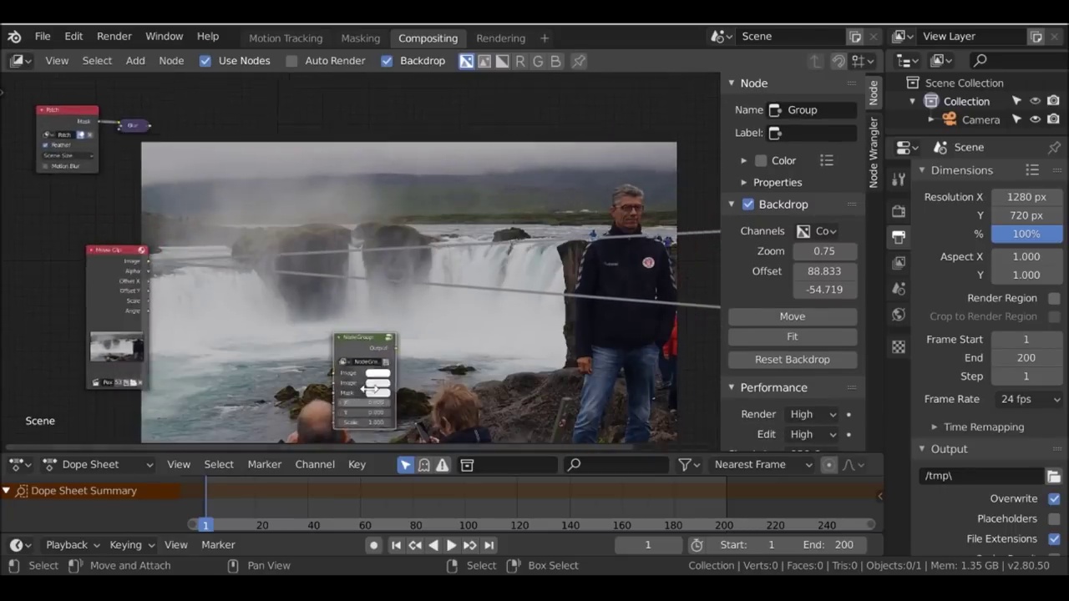
{"action": "left_click_drag", "start_coordinate": [353, 343], "coordinate": [386, 288]}
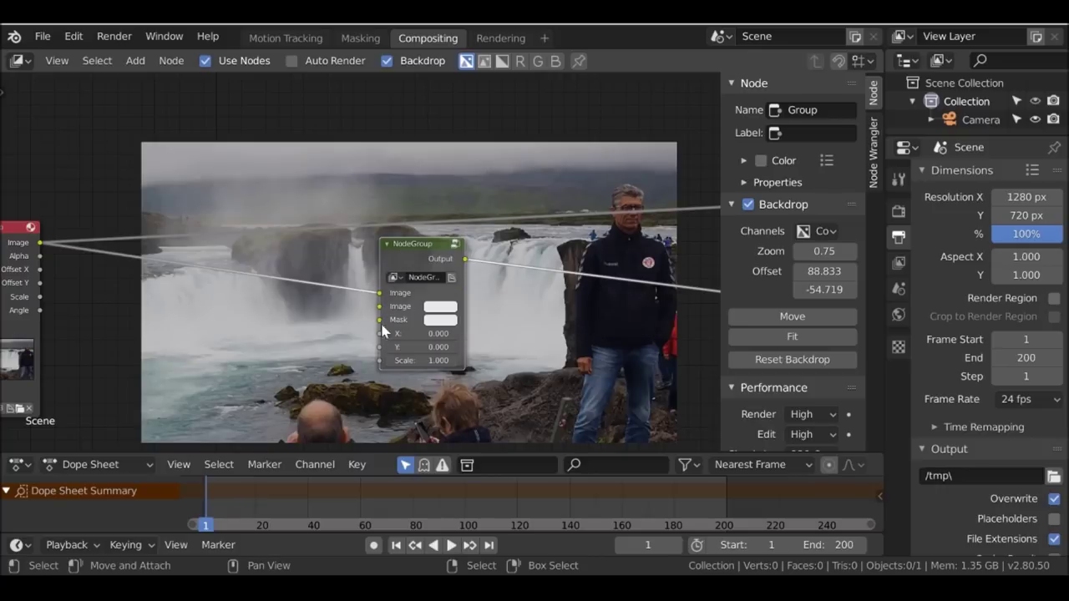
- Send the group node's output to the Viewer as well, and connect the Blur output to its Mask input
{"action": "left_click_drag", "start_coordinate": [431, 261], "coordinate": [426, 270]}
{"action": "scroll", "coordinate": [425, 268], "scroll_direction": "down", "scroll_amount": 4}
{"action": "middle_click_drag", "start_coordinate": [503, 267], "coordinate": [397, 240]}
{"action": "scroll", "coordinate": [359, 246], "scroll_direction": "up", "scroll_amount": 4}
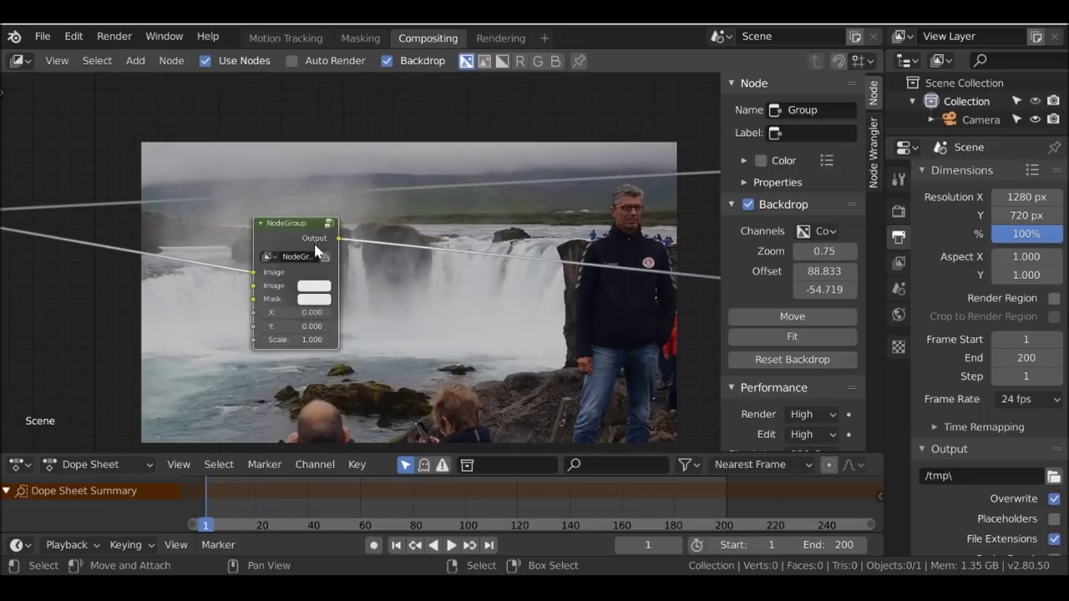
{"action": "key", "text": "alt"}
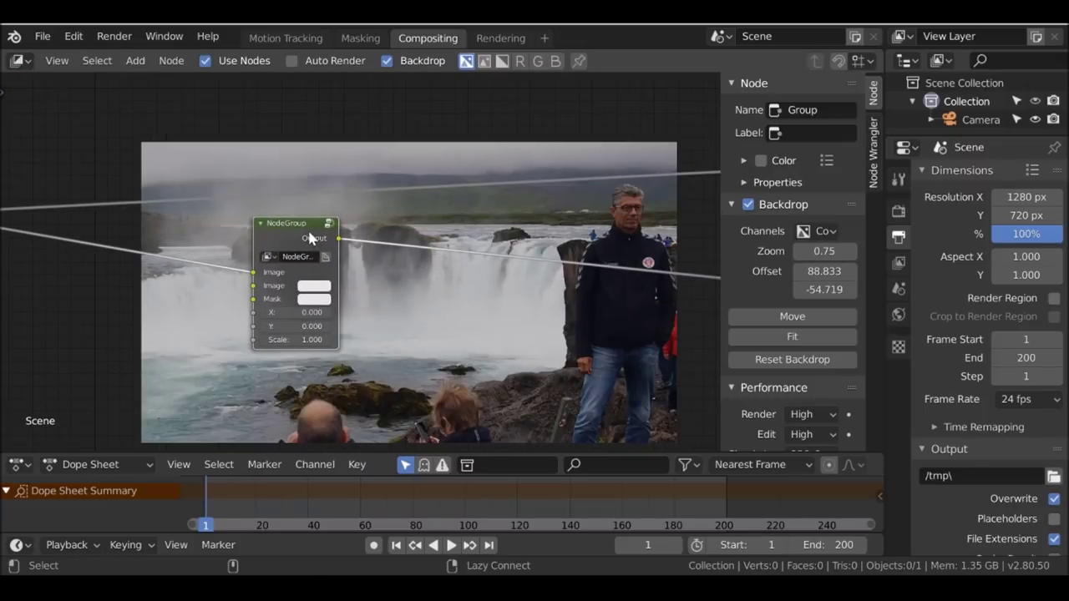
{"action": "left_click", "coordinate": [308, 233], "text": "ctrl+shift"}
{"action": "scroll", "coordinate": [310, 234], "scroll_direction": "down", "scroll_amount": 4}
{"action": "middle_click_drag", "start_coordinate": [310, 233], "coordinate": [412, 281]}
{"action": "left_click_drag", "start_coordinate": [111, 135], "coordinate": [372, 357]}
{"action": "scroll", "coordinate": [299, 201], "scroll_direction": "up", "scroll_amount": 1}
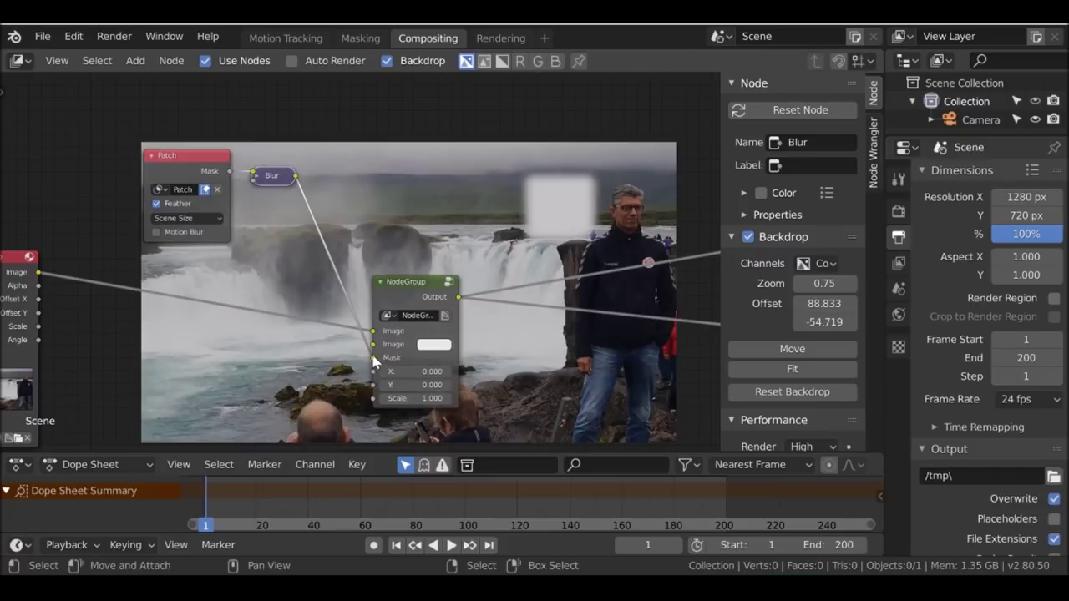
- Connect the Movie Clip's Image output to the group node's second Image input
{"action": "middle_click_drag", "start_coordinate": [463, 315], "coordinate": [414, 218]}
{"action": "middle_click_drag", "start_coordinate": [57, 240], "coordinate": [109, 186]}
{"action": "scroll", "coordinate": [110, 221], "scroll_direction": "down", "scroll_amount": 2}
{"action": "left_click_drag", "start_coordinate": [13, 157], "coordinate": [348, 232]}
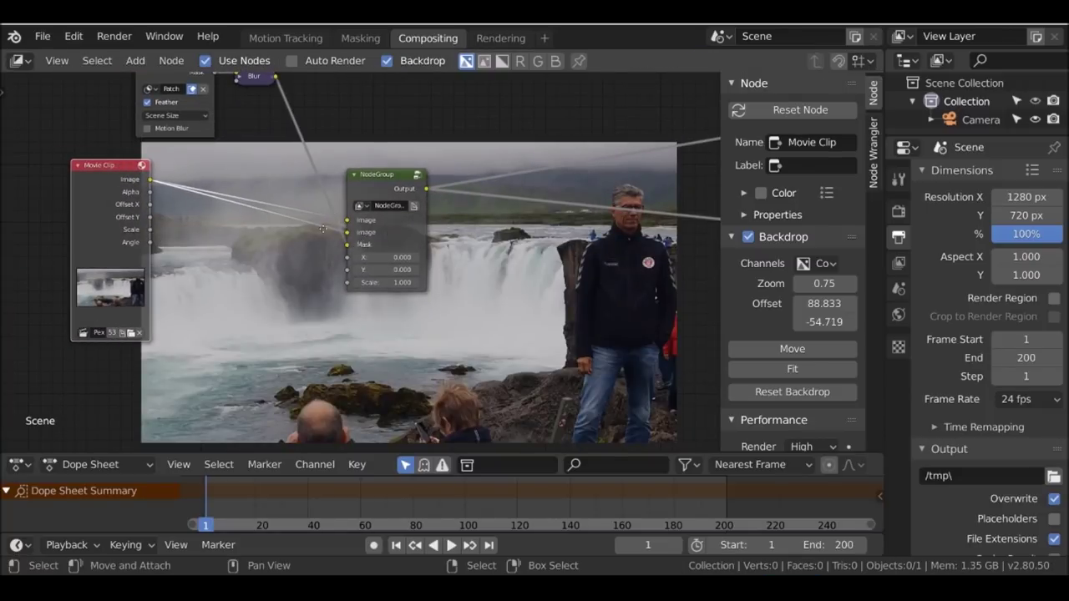
- Set the group node's Scale to 1.3, X to about 27.7 and Y to about -54.1 to cover the man's head
{"action": "middle_click_drag", "start_coordinate": [322, 228], "coordinate": [234, 205]}
{"action": "scroll", "coordinate": [242, 203], "scroll_direction": "up", "scroll_amount": 6}
{"action": "left_click_drag", "start_coordinate": [242, 217], "coordinate": [388, 221]}
{"action": "left_click", "coordinate": [304, 262]}
{"action": "left_click", "coordinate": [304, 263]}
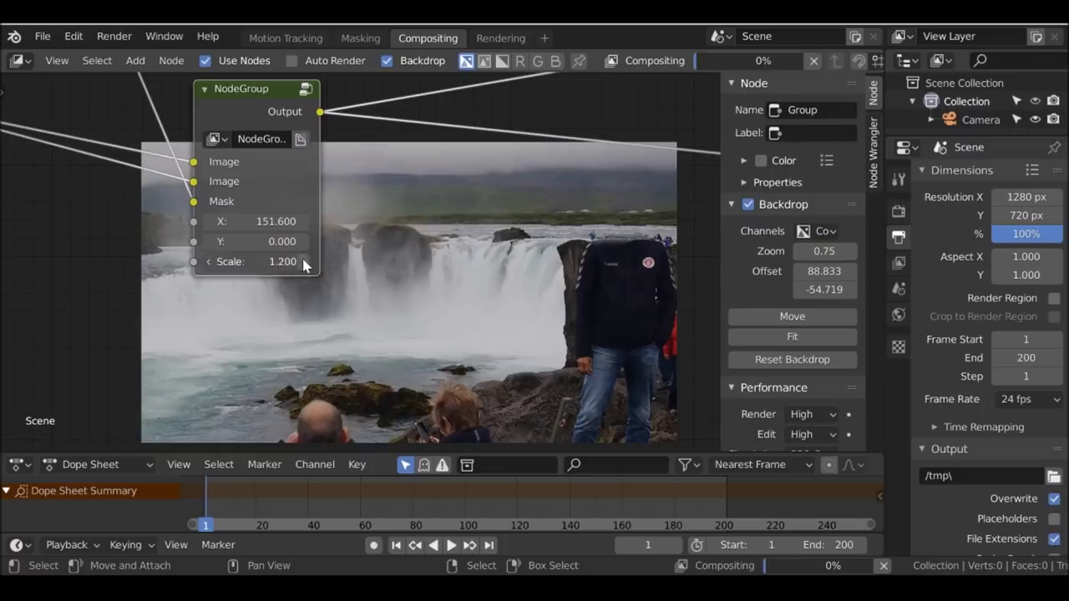
{"action": "left_click", "coordinate": [303, 262]}
{"action": "left_click_drag", "start_coordinate": [250, 241], "coordinate": [164, 221]}
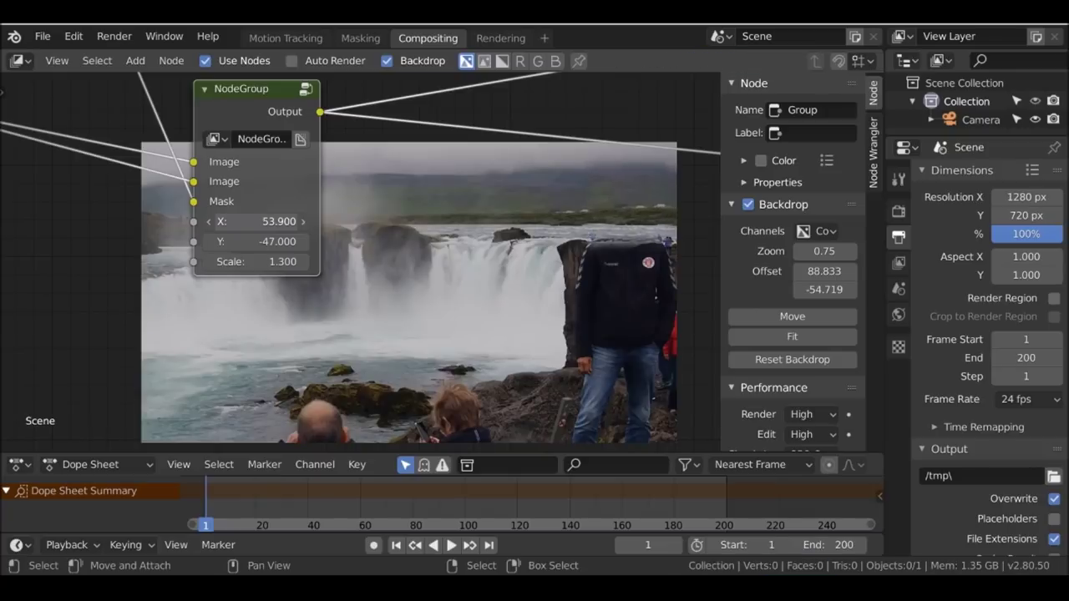
- Move the group node slightly farther from the Movie Clip node, towards the Viewer and Composite nodes
{"action": "scroll", "coordinate": [294, 151], "scroll_direction": "down", "scroll_amount": 5}
{"action": "left_click_drag", "start_coordinate": [337, 215], "coordinate": [322, 190]}
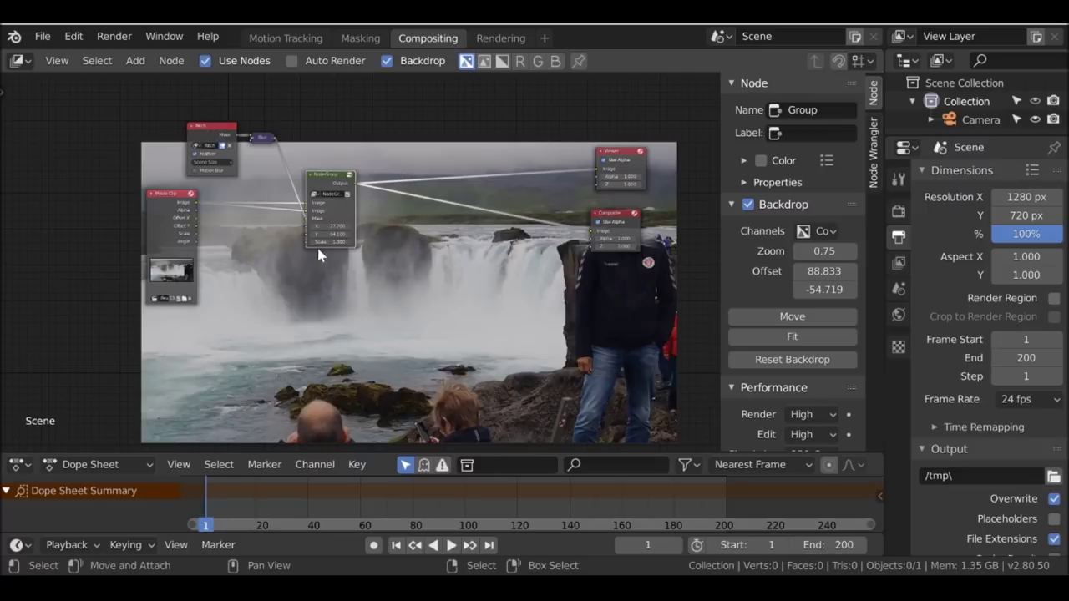
{"action": "middle_click_drag", "start_coordinate": [325, 240], "coordinate": [334, 185]}
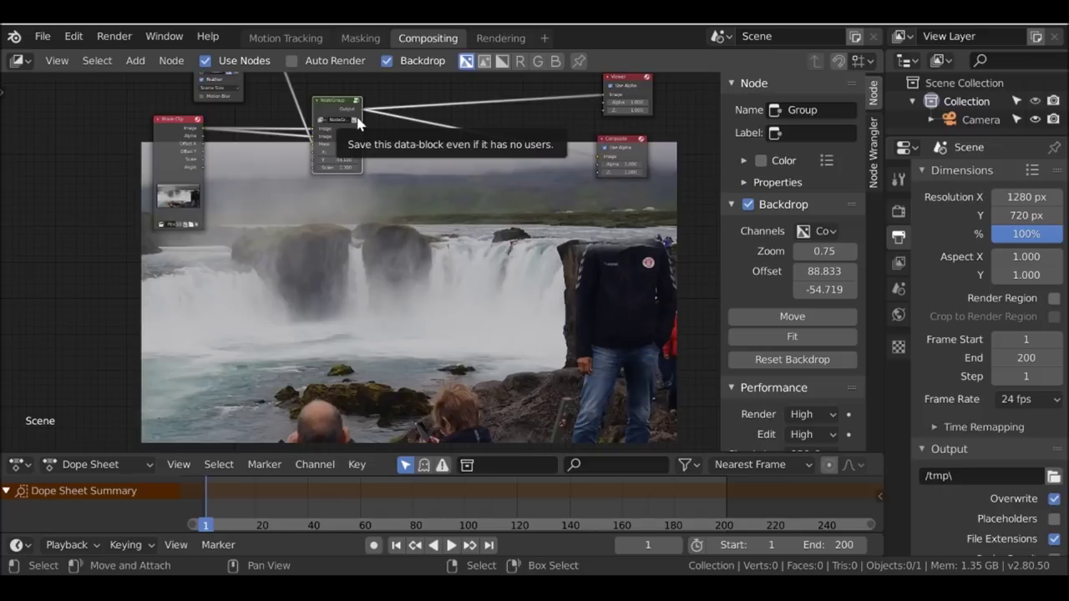
{"action": "scroll", "coordinate": [358, 123], "scroll_direction": "up", "scroll_amount": 1}
{"action": "middle_click_drag", "start_coordinate": [357, 126], "coordinate": [368, 201]}
{"action": "scroll", "coordinate": [362, 342], "scroll_direction": "up", "scroll_amount": 5}
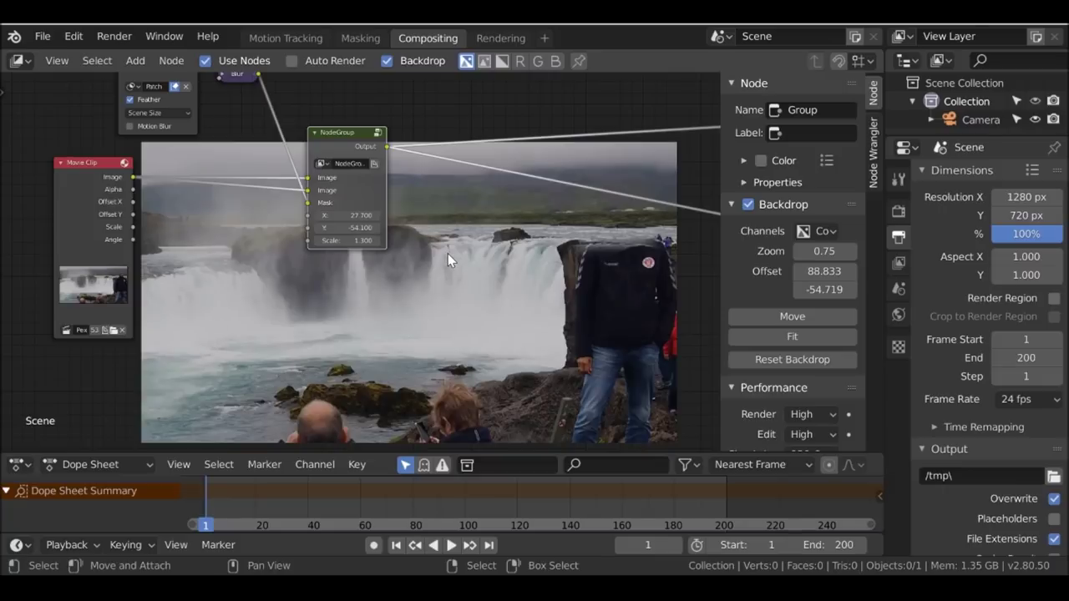
{"action": "scroll", "coordinate": [448, 241], "scroll_direction": "down", "scroll_amount": 1}
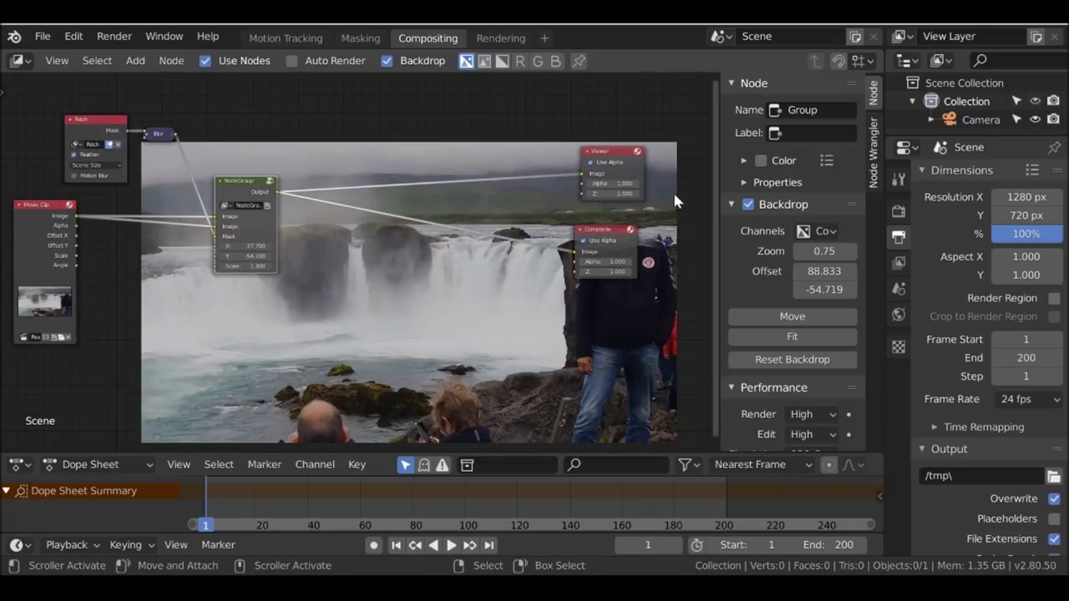
{"action": "left_click_drag", "start_coordinate": [240, 192], "coordinate": [276, 190]}
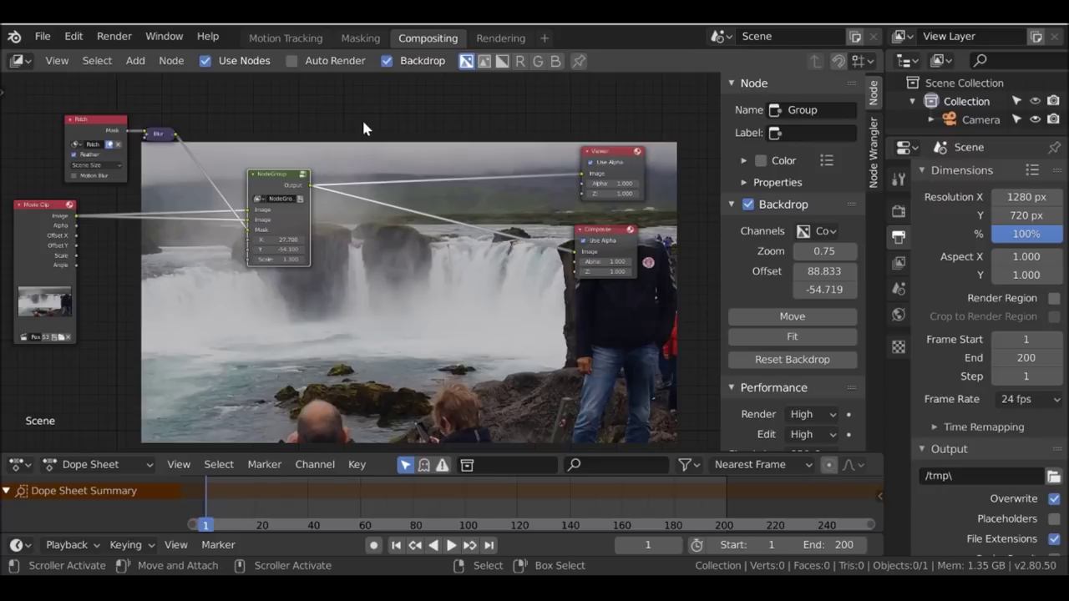
- Save the project as Patch.blend in the Blends folder
{"action": "key", "text": "ctrl+s"}
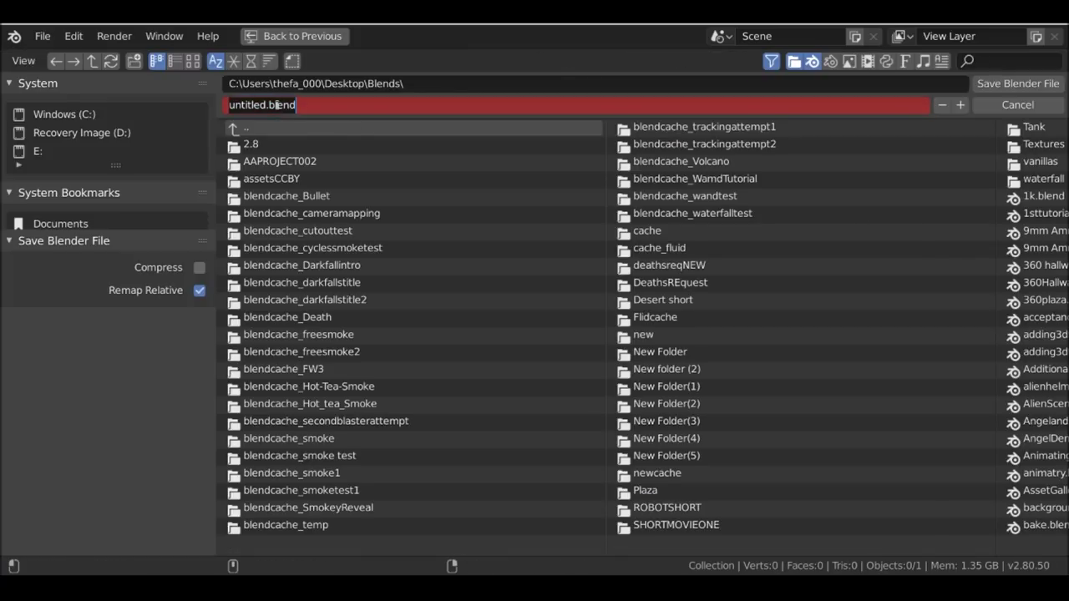
{"action": "type", "text": "Patch"}
{"action": "key", "text": "Return"}
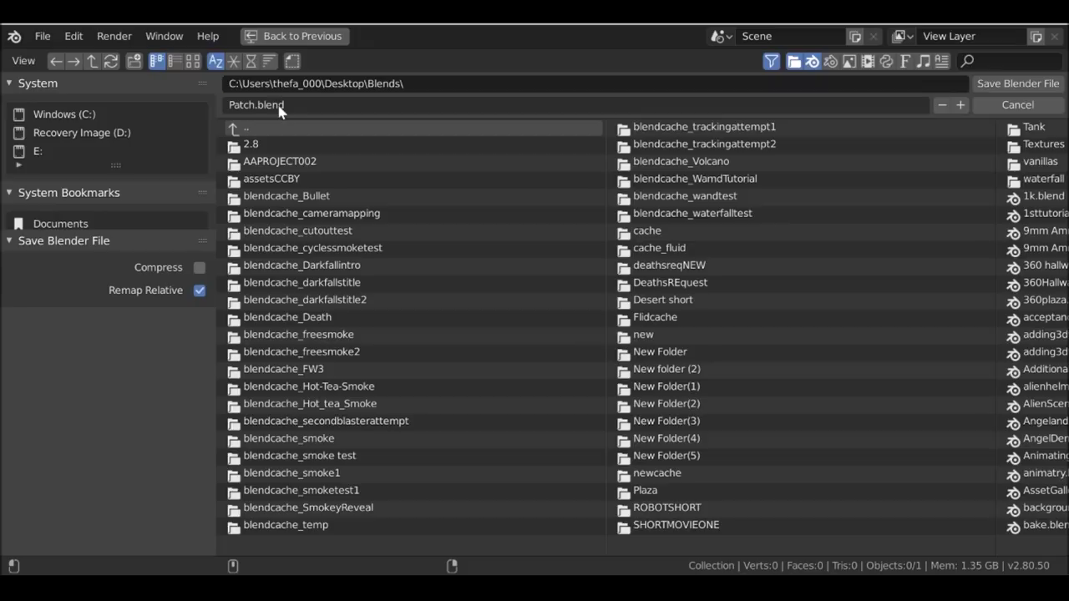
{"action": "left_click", "coordinate": [1018, 84]}
{"action": "middle_click_drag", "start_coordinate": [370, 181], "coordinate": [368, 147]}
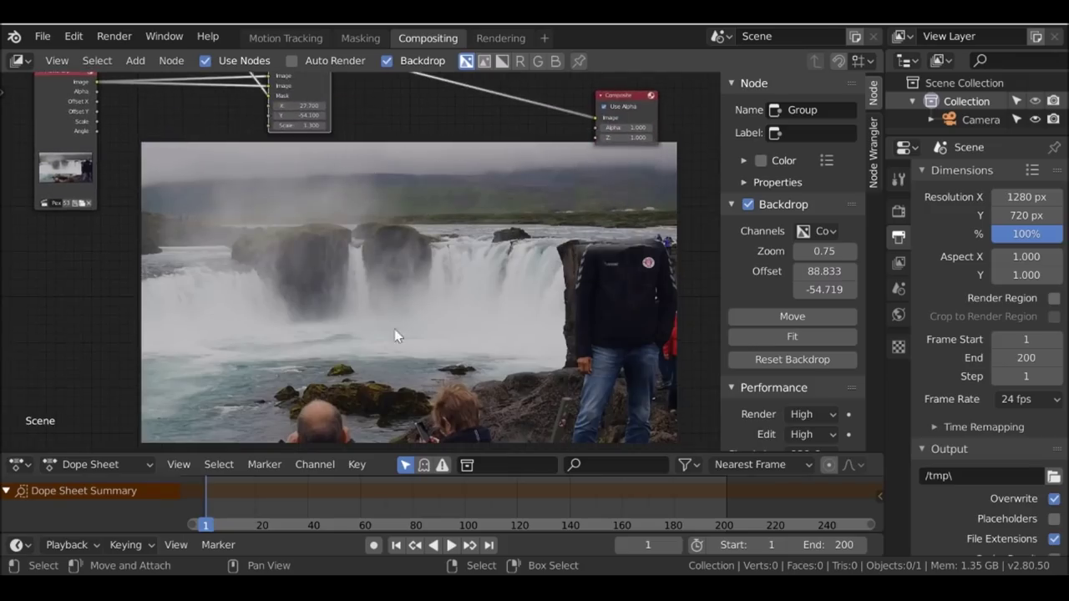
{"action": "middle_click_drag", "start_coordinate": [382, 239], "coordinate": [357, 334]}
{"action": "left_click", "coordinate": [43, 36]}
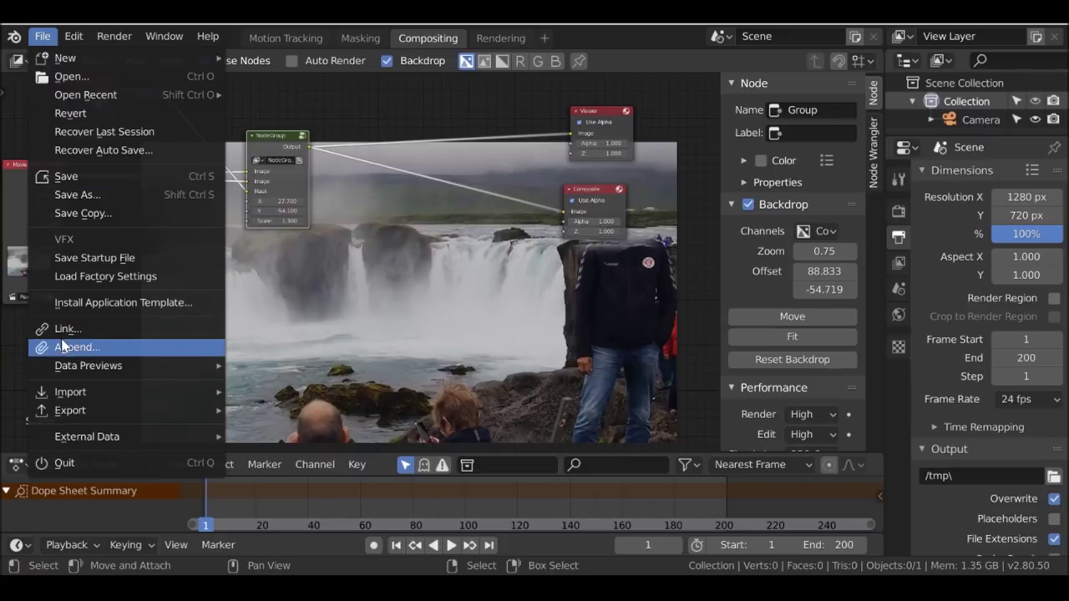
- Nudge the group node and change its node name to "Patch Node"
{"action": "mouse_move", "coordinate": [287, 136]}
{"action": "left_mouse_down"}
{"action": "mouse_move", "coordinate": [305, 127]}
{"action": "mouse_move", "coordinate": [274, 131]}
{"action": "left_mouse_up"}
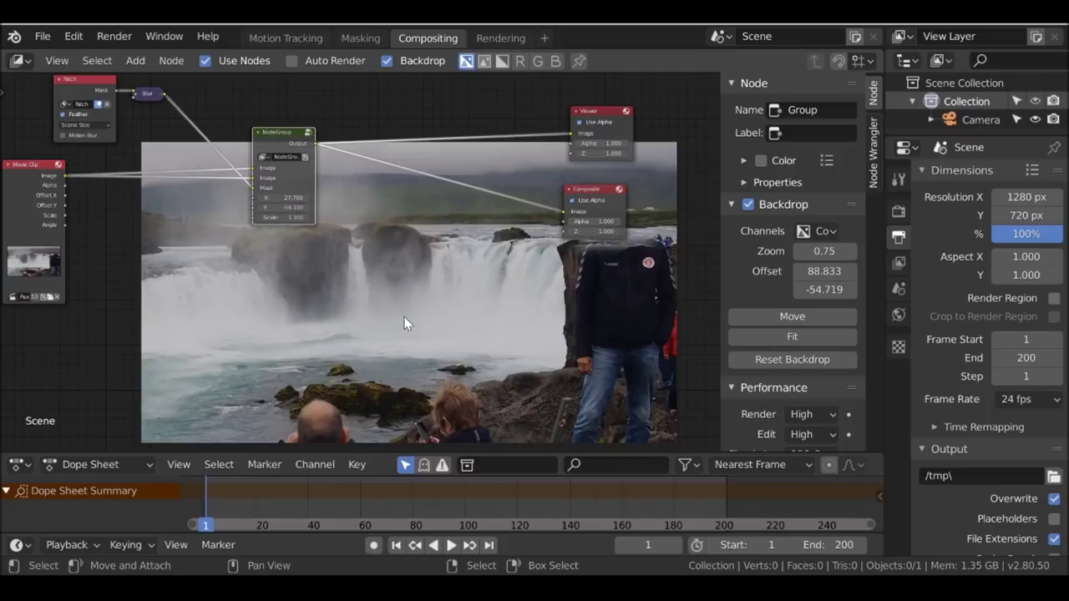
{"action": "left_click", "coordinate": [834, 110]}
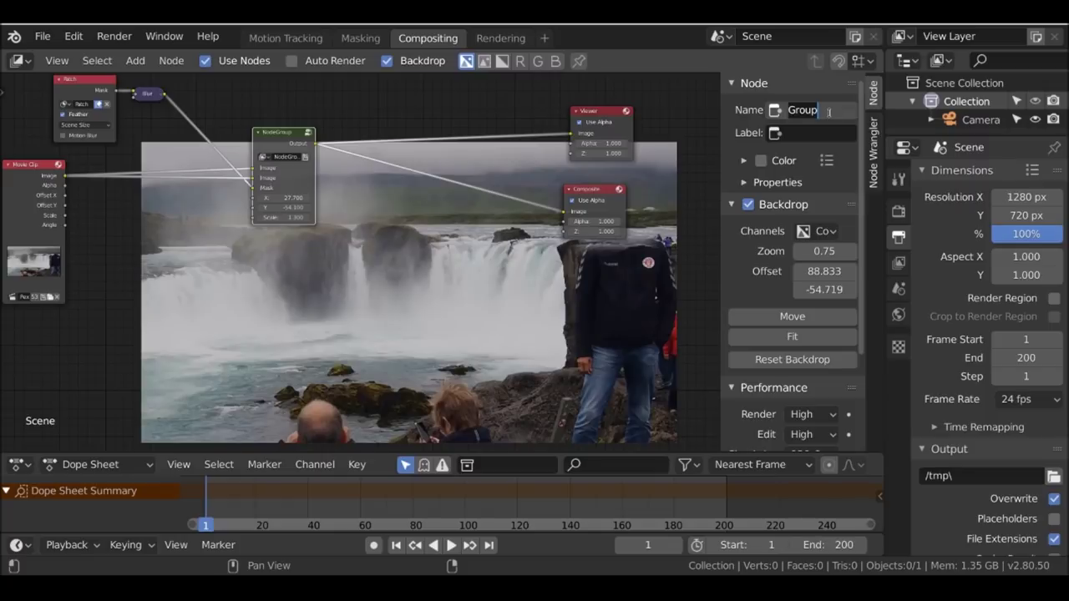
{"action": "type", "text": "Mix Traf"}
{"action": "key", "text": "ctrl+BackSpace"}
{"action": "key", "text": "ctrl+BackSpace"}
{"action": "type", "text": "Patch Node"}
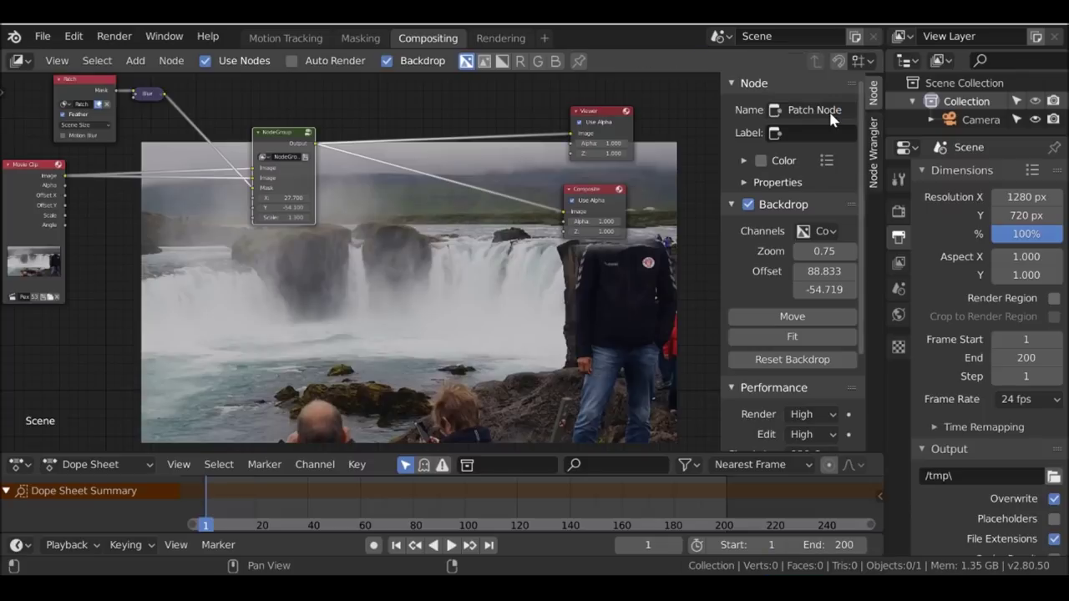
{"action": "key", "text": "Return"}
{"action": "scroll", "coordinate": [473, 152], "scroll_direction": "up", "scroll_amount": 2}
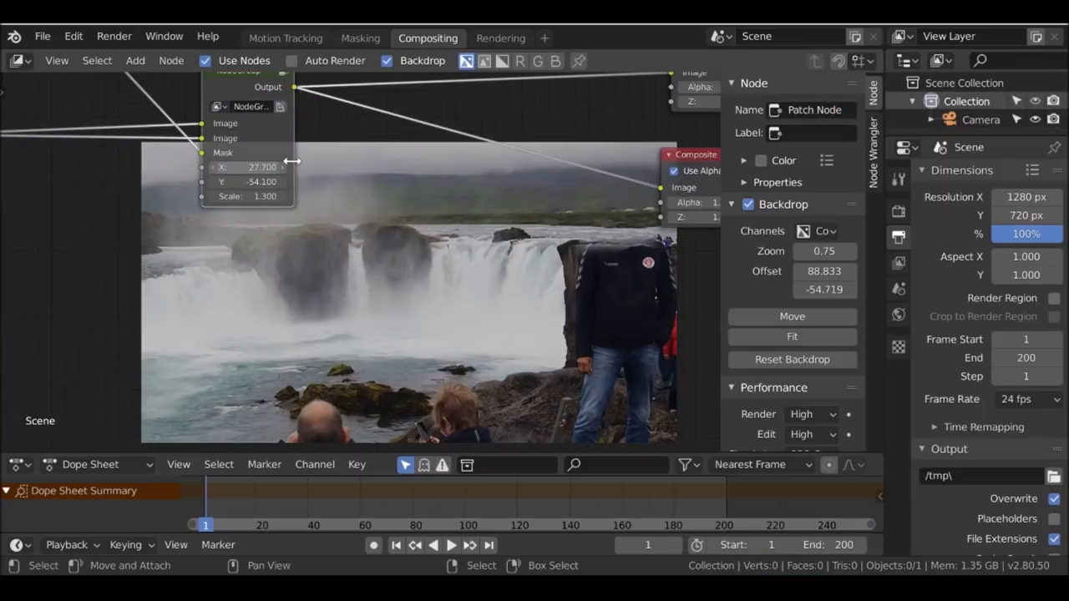
- Label the group node "Patch Node" and save the project again
{"action": "left_click", "coordinate": [801, 130]}
{"action": "type", "text": "Patch Node"}
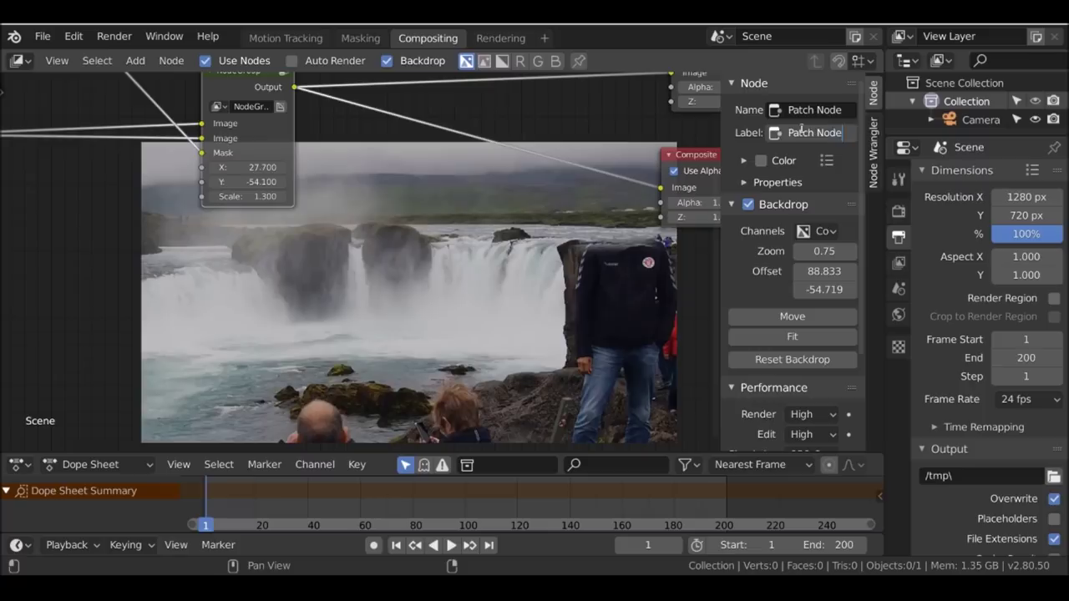
{"action": "key", "text": "Return"}
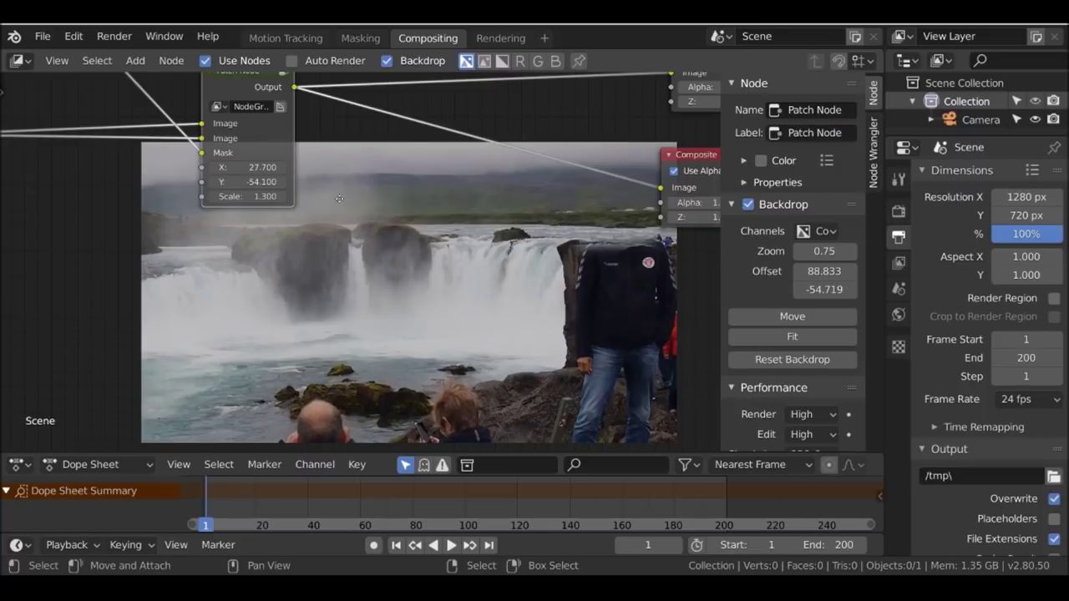
{"action": "middle_click_drag", "start_coordinate": [304, 202], "coordinate": [313, 248]}
{"action": "left_click_drag", "start_coordinate": [255, 127], "coordinate": [257, 133]}
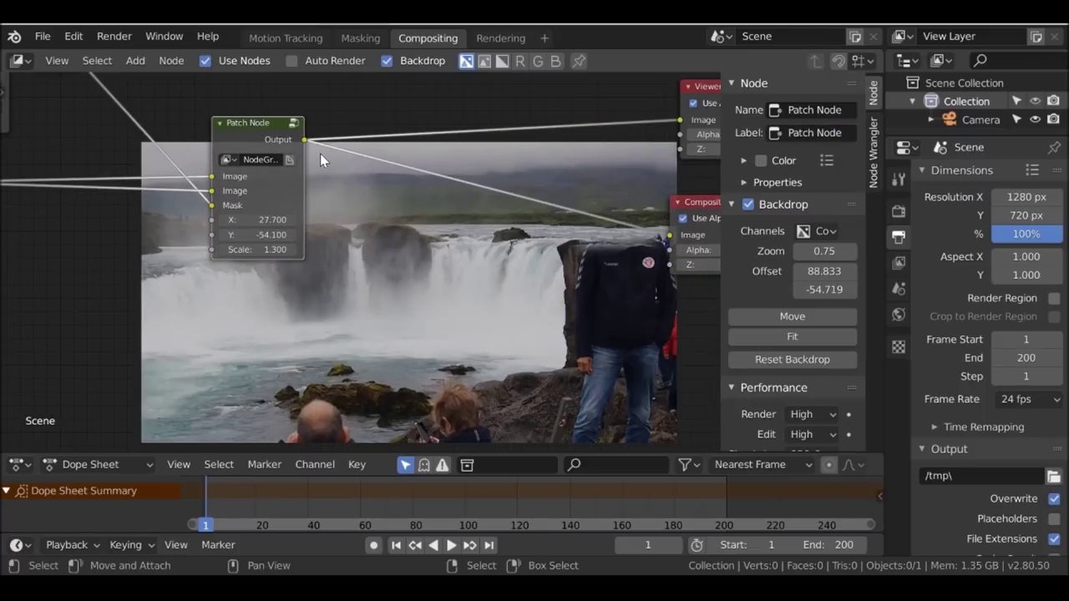
{"action": "key", "text": "ctrl+s"}
{"action": "scroll", "coordinate": [317, 157], "scroll_direction": "down", "scroll_amount": 5}
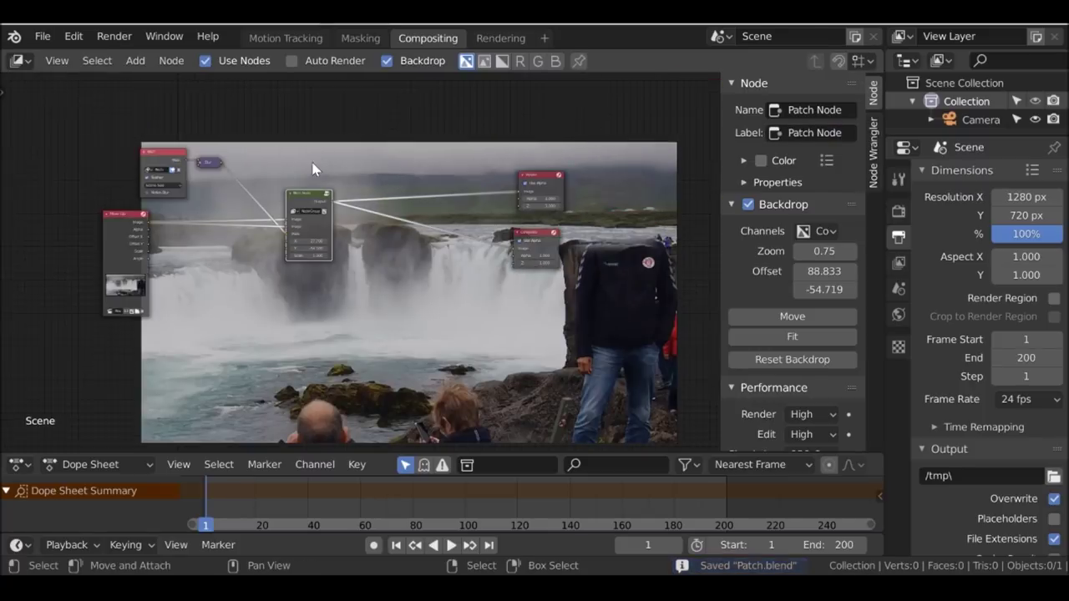
- Duplicate the Patch Node and place the unconnected copy between the original and the Composite node
{"action": "left_click_drag", "start_coordinate": [293, 163], "coordinate": [251, 159]}
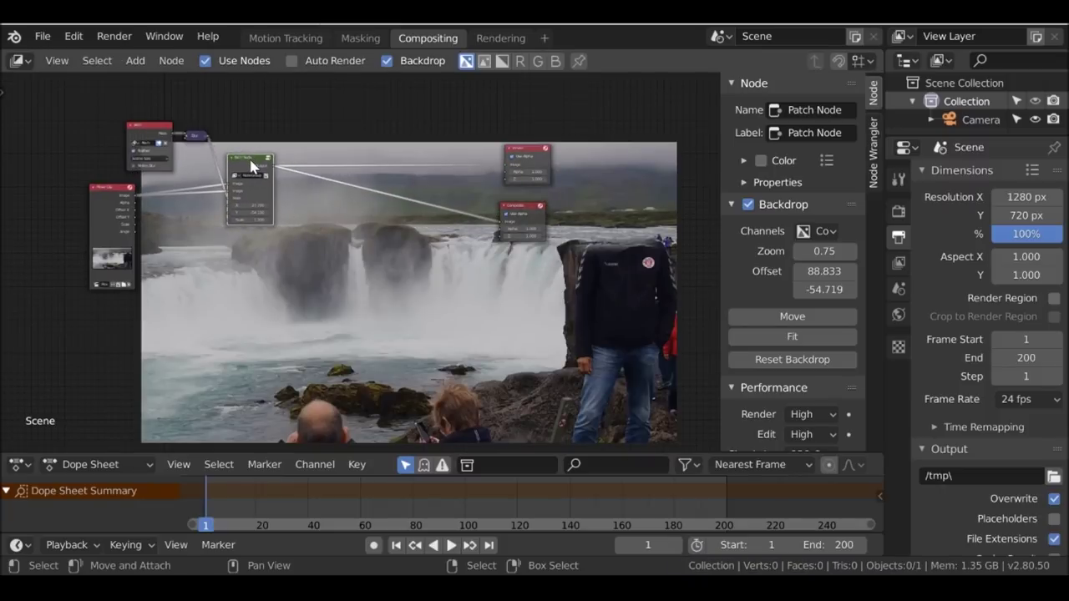
{"action": "key", "text": "shift"}
{"action": "left_click_drag", "start_coordinate": [250, 165], "coordinate": [401, 224]}
{"action": "scroll", "coordinate": [407, 224], "scroll_direction": "up", "scroll_amount": 3}
{"action": "scroll", "coordinate": [408, 224], "scroll_direction": "up", "scroll_amount": 2}
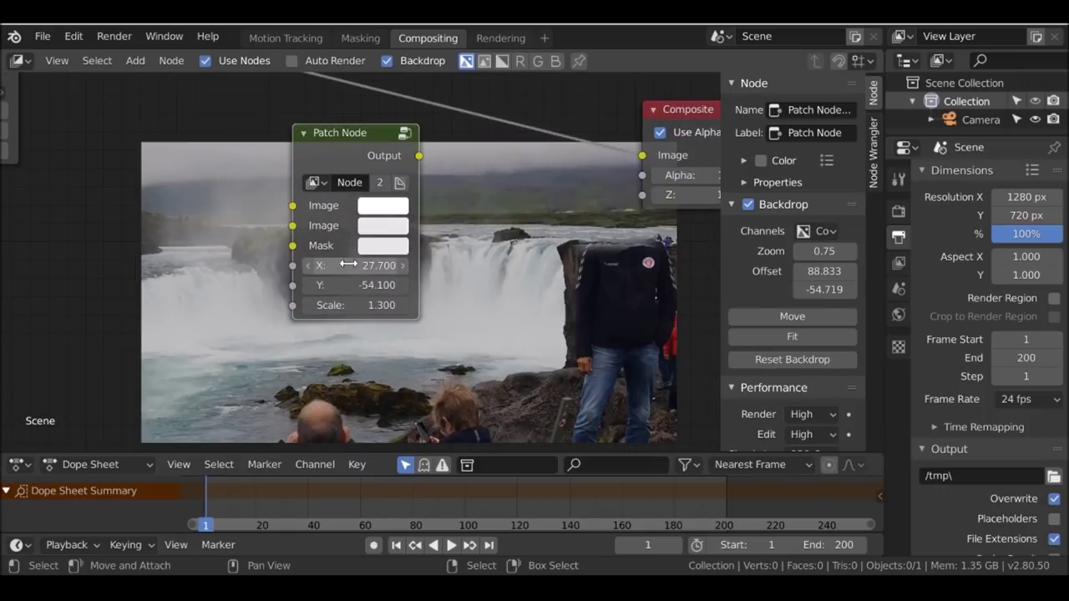
- Reset the copied Patch Node's X and Y to 0 and Scale to 1, and park it below the node tree
{"action": "key", "text": "BackSpace"}
{"action": "key", "text": "BackSpace"}
{"action": "left_click", "coordinate": [345, 305]}
{"action": "type", "text": "1"}
{"action": "key", "text": "Return"}
{"action": "scroll", "coordinate": [349, 305], "scroll_direction": "down", "scroll_amount": 4}
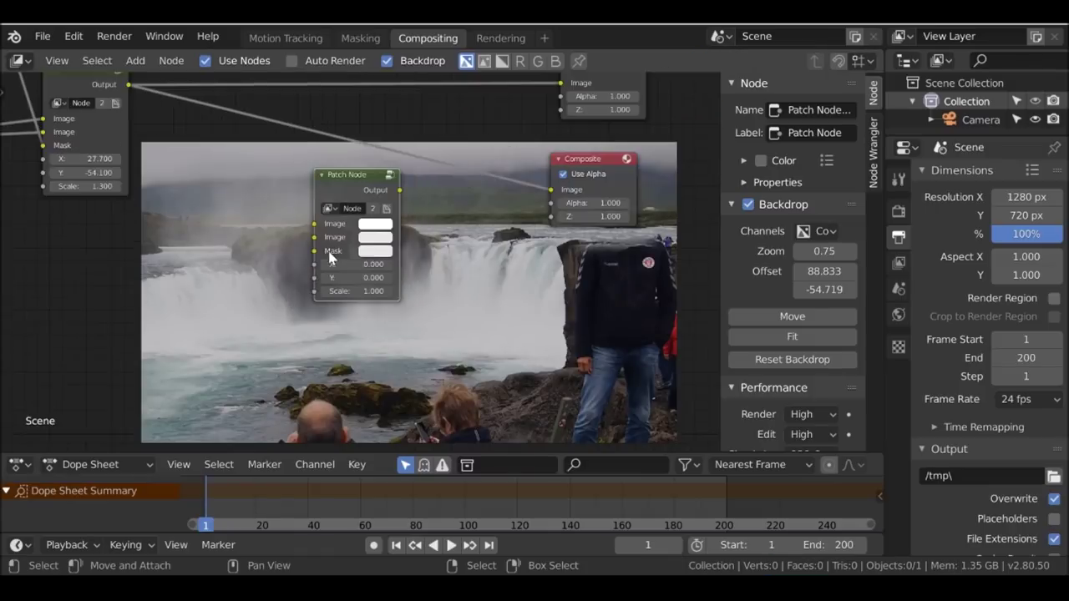
{"action": "left_click_drag", "start_coordinate": [345, 247], "coordinate": [358, 360]}
{"action": "scroll", "coordinate": [334, 345], "scroll_direction": "down", "scroll_amount": 3}
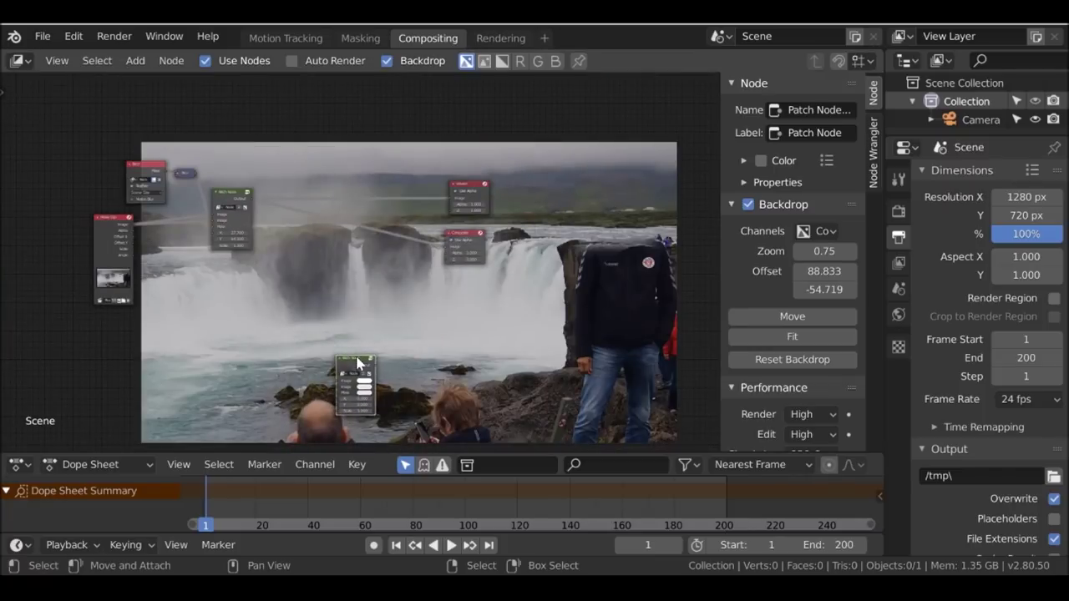
- Insert a duplicate of the reset Patch Node between the first Patch Node and Composite, and move the spare copy farther aside
{"action": "key", "text": "shift+d"}
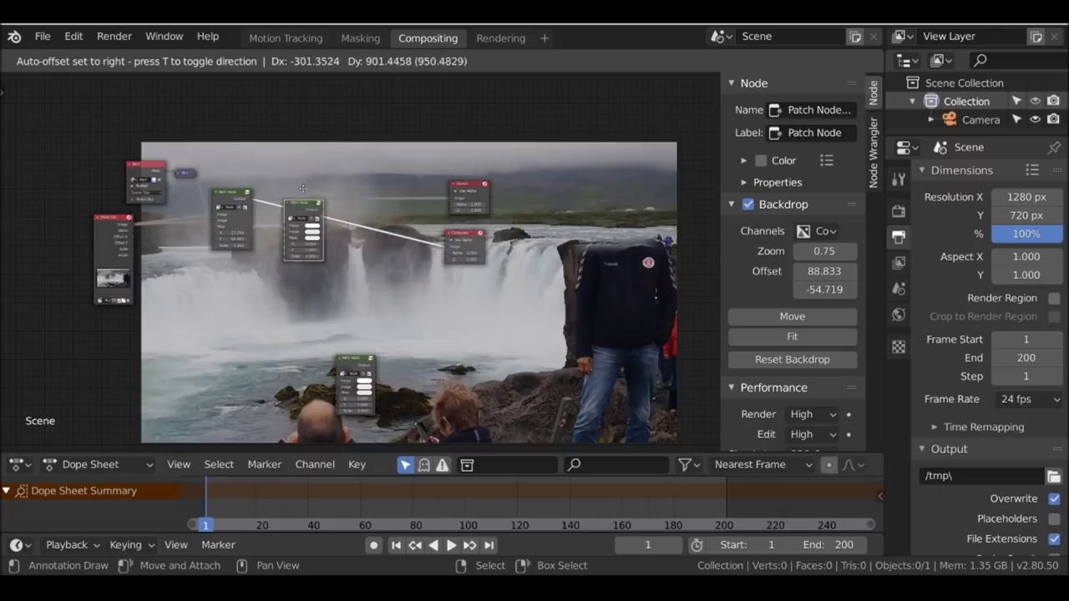
{"action": "left_click", "coordinate": [354, 199]}
{"action": "scroll", "coordinate": [442, 251], "scroll_direction": "up", "scroll_amount": 6}
{"action": "middle_click_drag", "start_coordinate": [442, 251], "coordinate": [450, 155]}
{"action": "scroll", "coordinate": [470, 374], "scroll_direction": "up", "scroll_amount": 5}
{"action": "scroll", "coordinate": [446, 288], "scroll_direction": "down", "scroll_amount": 6}
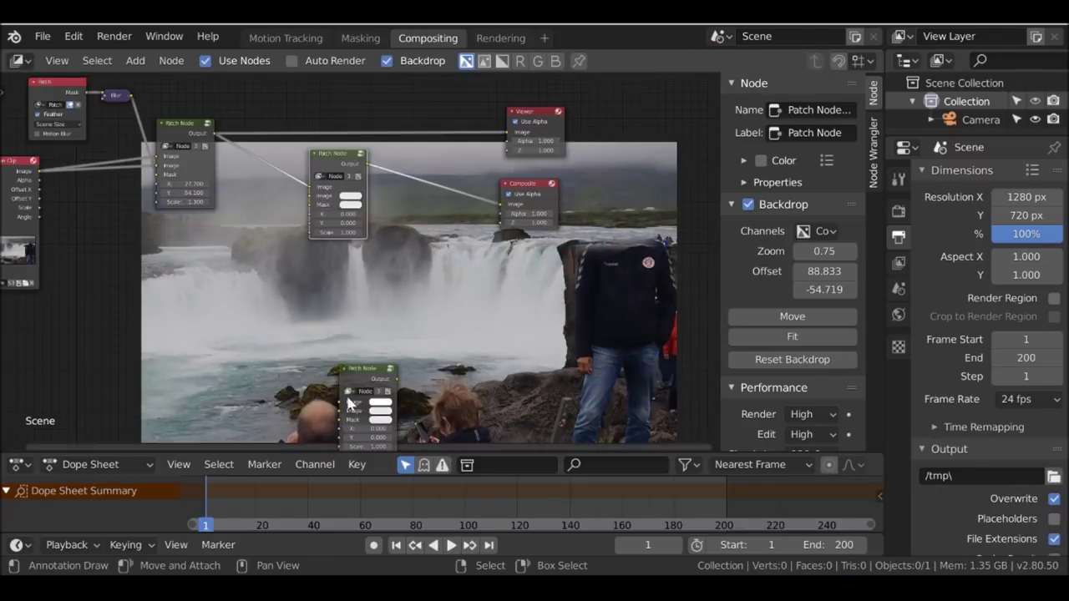
{"action": "left_click_drag", "start_coordinate": [368, 368], "coordinate": [589, 379]}
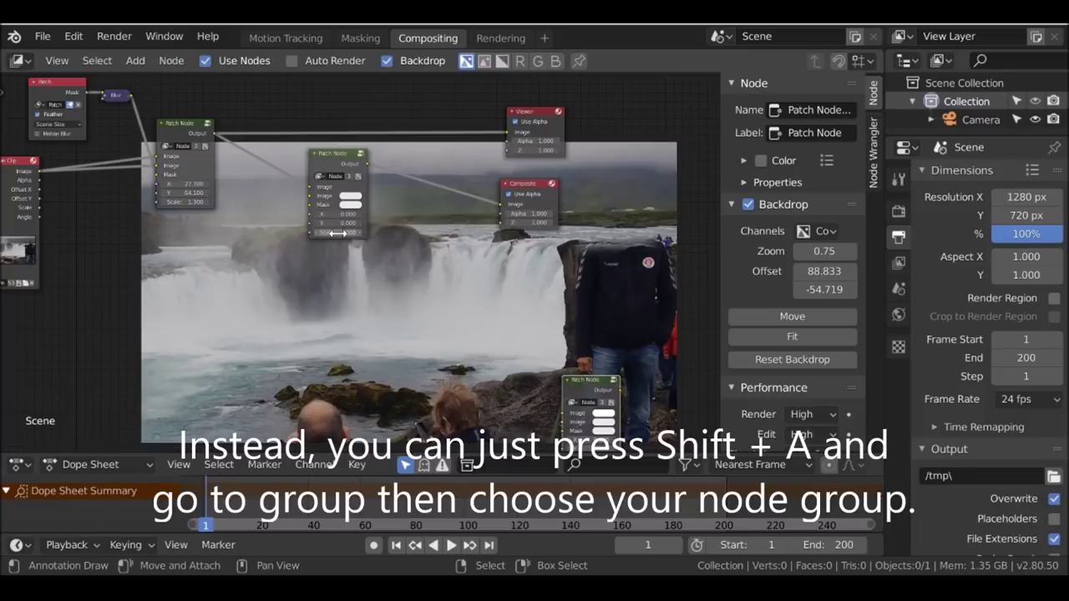
{"action": "middle_click_drag", "start_coordinate": [587, 258], "coordinate": [587, 264]}
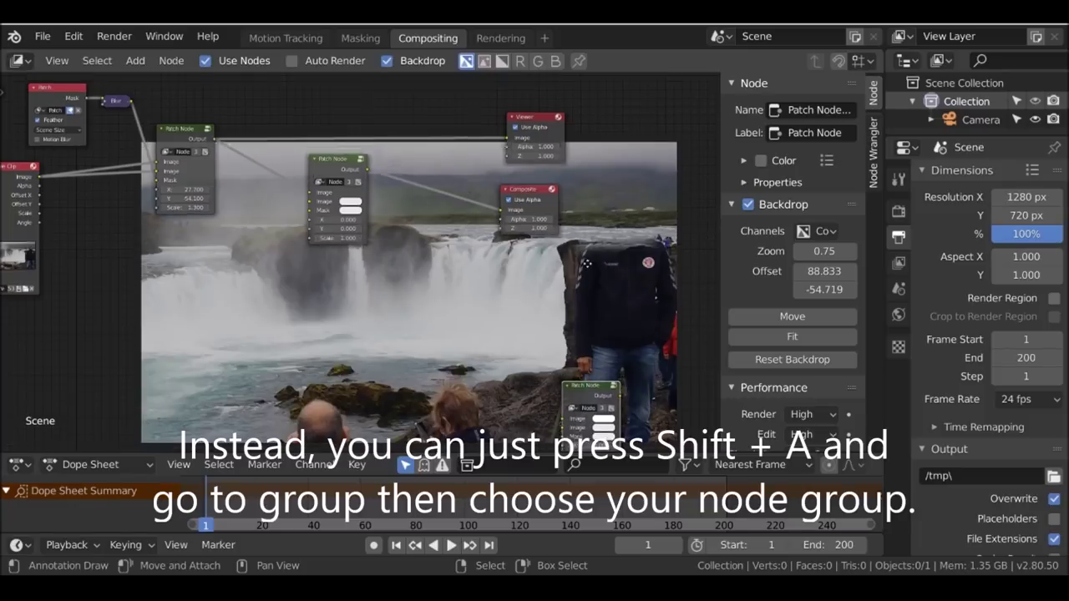
- Connect the second Patch Node's output to the Viewer node
{"action": "scroll", "coordinate": [413, 275], "scroll_direction": "up", "scroll_amount": 2}
{"action": "middle_click_drag", "start_coordinate": [392, 263], "coordinate": [538, 243]}
{"action": "left_click_drag", "start_coordinate": [434, 220], "coordinate": [380, 205]}
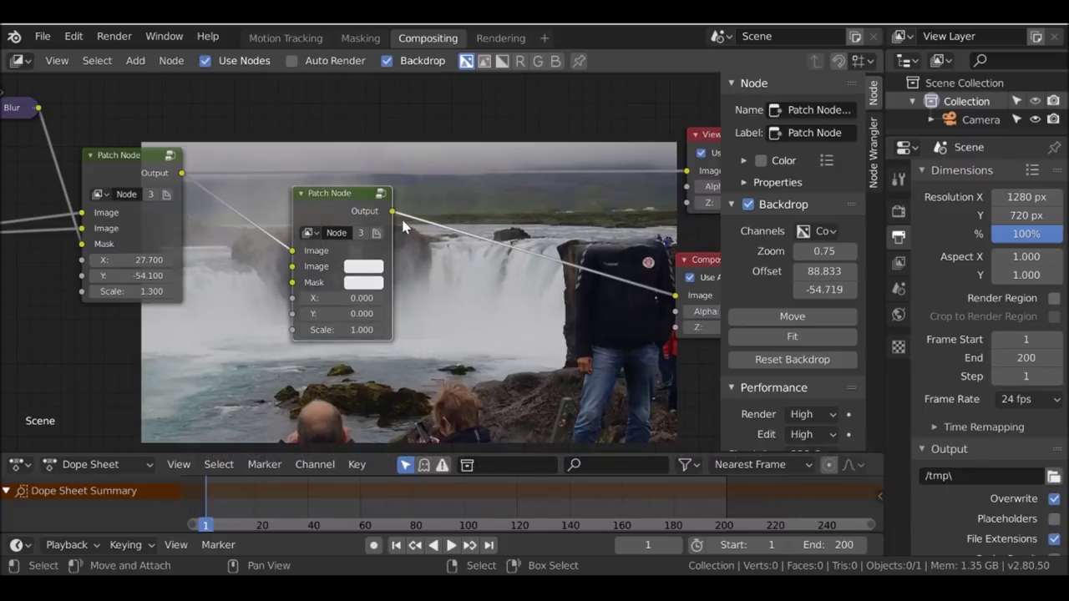
{"action": "left_click", "coordinate": [360, 204], "text": "ctrl+shift"}
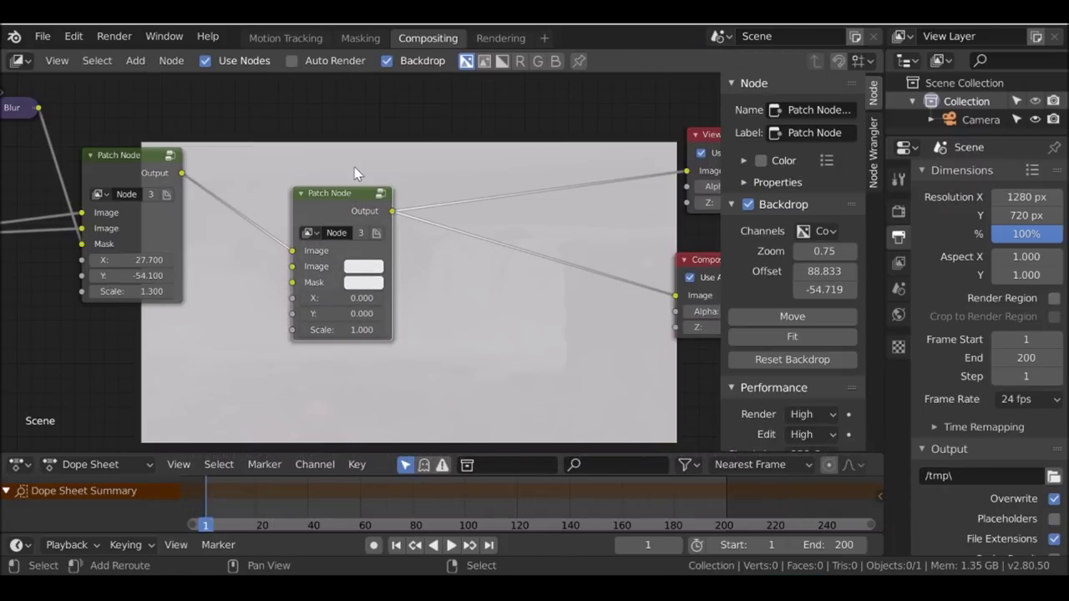
- Add a Mask node near the second Patch Node and assign the Waterfall mask to it
{"action": "key", "text": "shift+a"}
{"action": "mouse_move", "coordinate": [309, 97]}
{"action": "left_click", "coordinate": [501, 181]}
{"action": "left_click", "coordinate": [224, 78]}
{"action": "left_click_drag", "start_coordinate": [351, 194], "coordinate": [415, 189]}
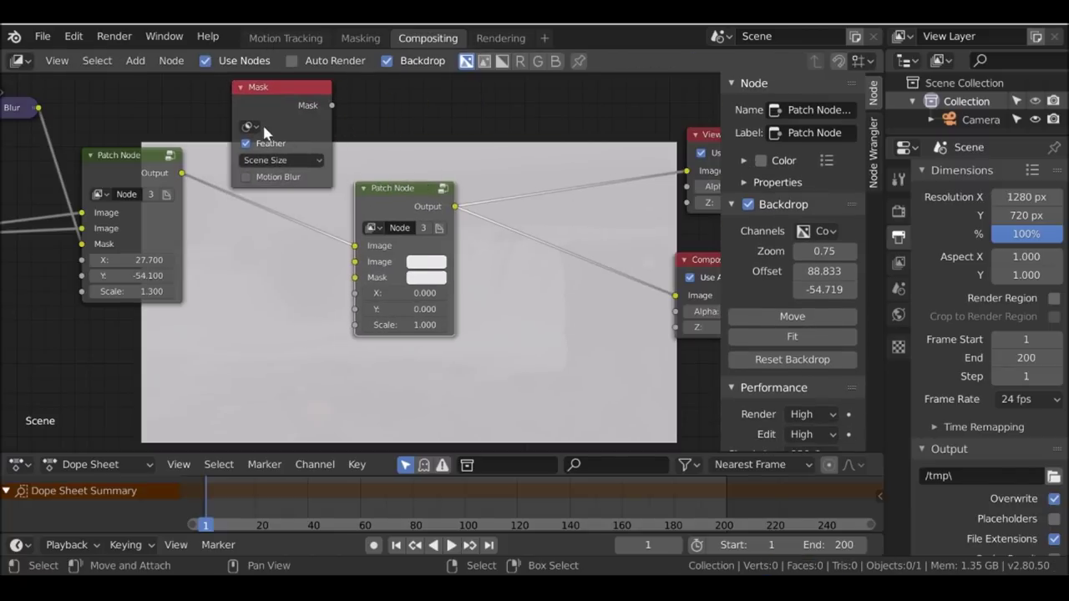
{"action": "left_click", "coordinate": [248, 126]}
{"action": "left_click", "coordinate": [267, 177]}
- Link the Waterfall mask to the second Patch Node's Mask input and the first Patch Node's output to its second Image input
{"action": "left_click_drag", "start_coordinate": [331, 105], "coordinate": [359, 279]}
{"action": "left_click_drag", "start_coordinate": [393, 205], "coordinate": [462, 197]}
{"action": "middle_click_drag", "start_coordinate": [500, 276], "coordinate": [460, 200]}
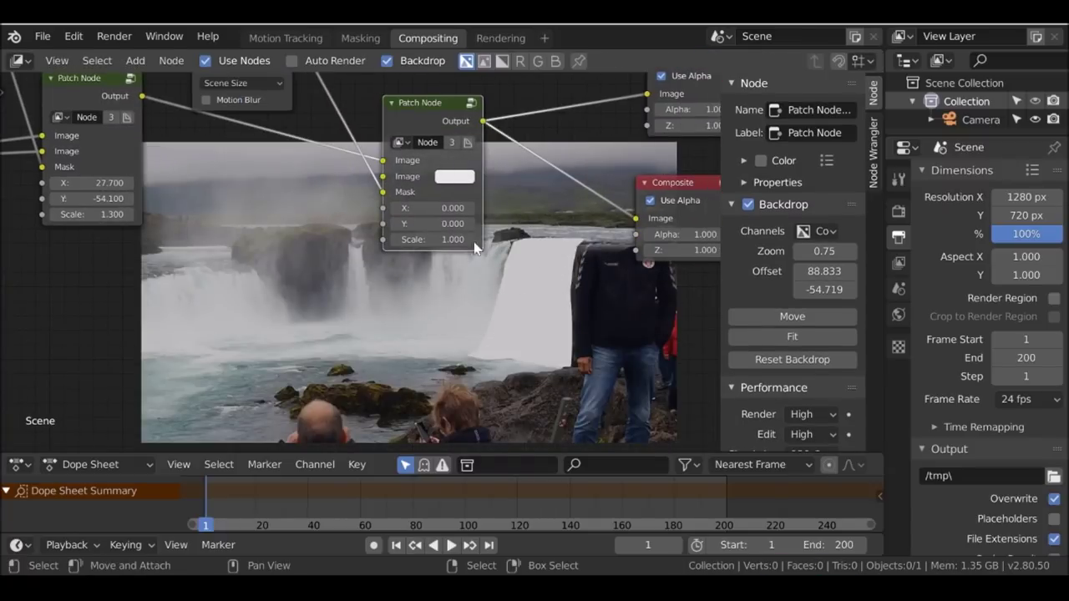
{"action": "left_click_drag", "start_coordinate": [141, 98], "coordinate": [164, 152]}
{"action": "left_click_drag", "start_coordinate": [275, 178], "coordinate": [385, 179]}
{"action": "middle_click_drag", "start_coordinate": [594, 293], "coordinate": [567, 242]}
{"action": "scroll", "coordinate": [622, 170], "scroll_direction": "down", "scroll_amount": 1}
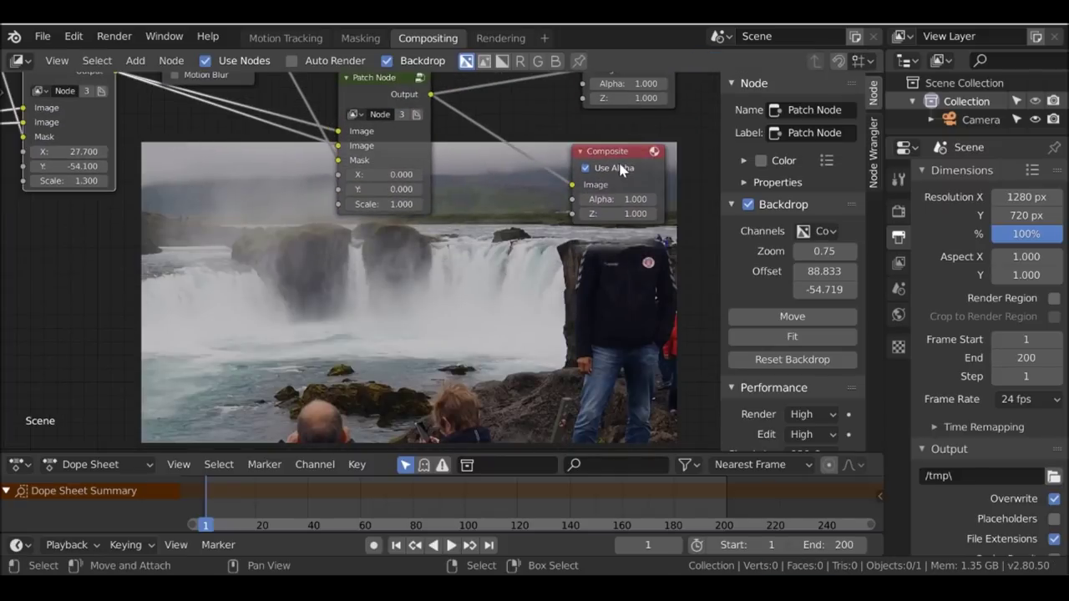
- Set the second Patch Node's X to about 143.8, Y to about -15.3 and Scale to 1.1 to cover the man's body
{"action": "scroll", "coordinate": [472, 192], "scroll_direction": "up", "scroll_amount": 2}
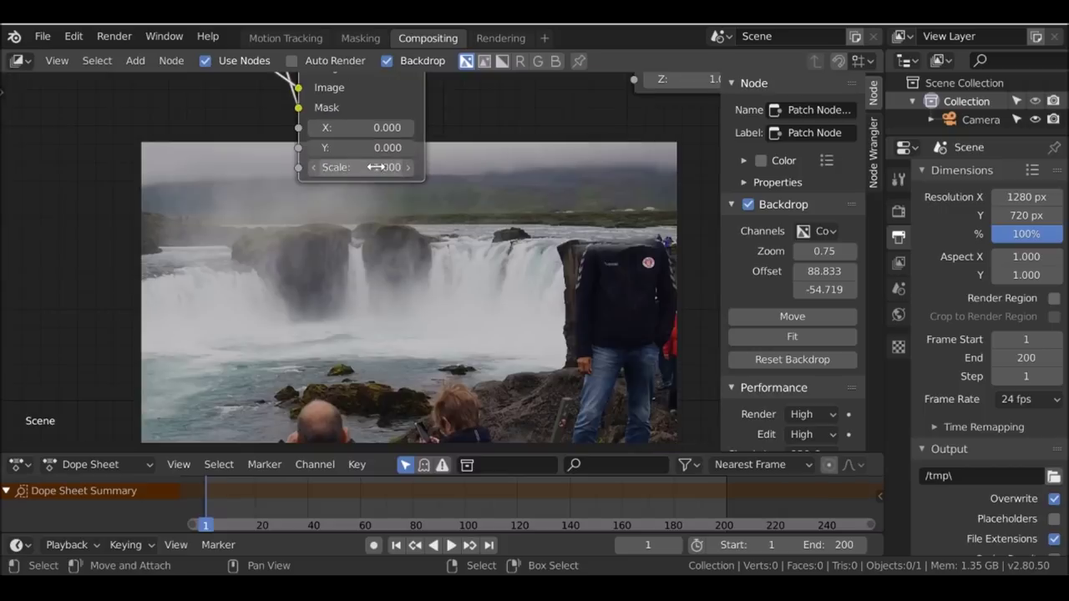
{"action": "left_click_drag", "start_coordinate": [350, 167], "coordinate": [567, 316]}
{"action": "left_click_drag", "start_coordinate": [351, 167], "coordinate": [384, 167]}
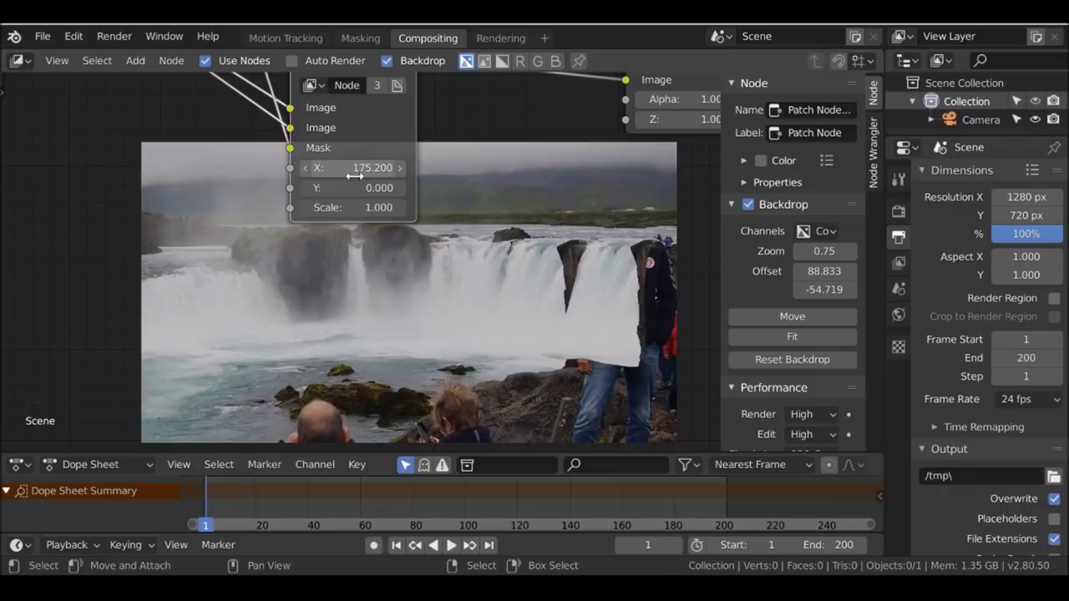
{"action": "left_click", "coordinate": [399, 207]}
{"action": "left_click", "coordinate": [399, 208]}
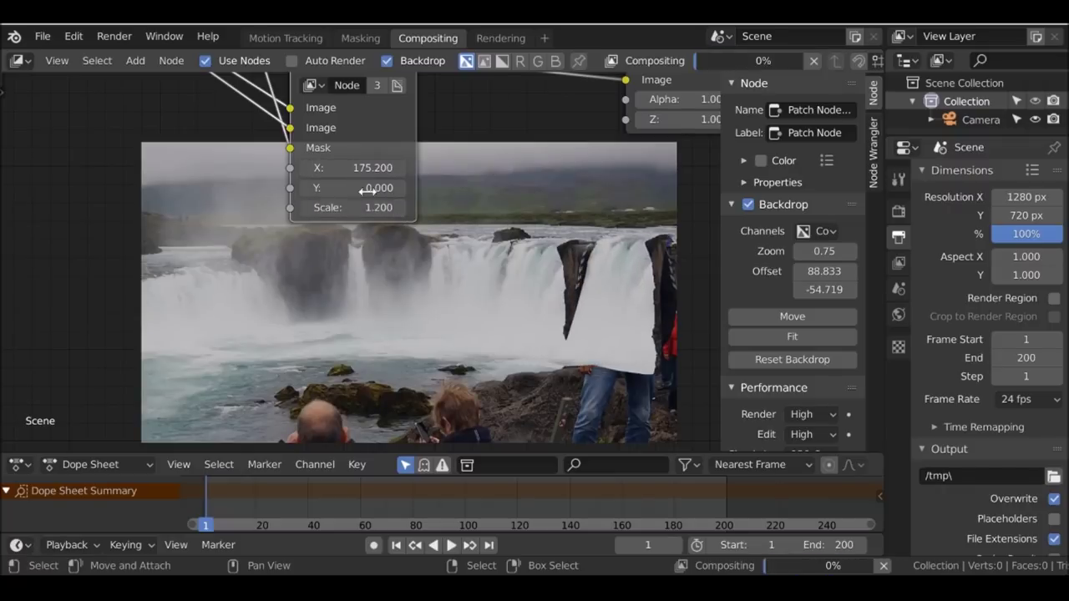
{"action": "left_click_drag", "start_coordinate": [368, 167], "coordinate": [314, 167]}
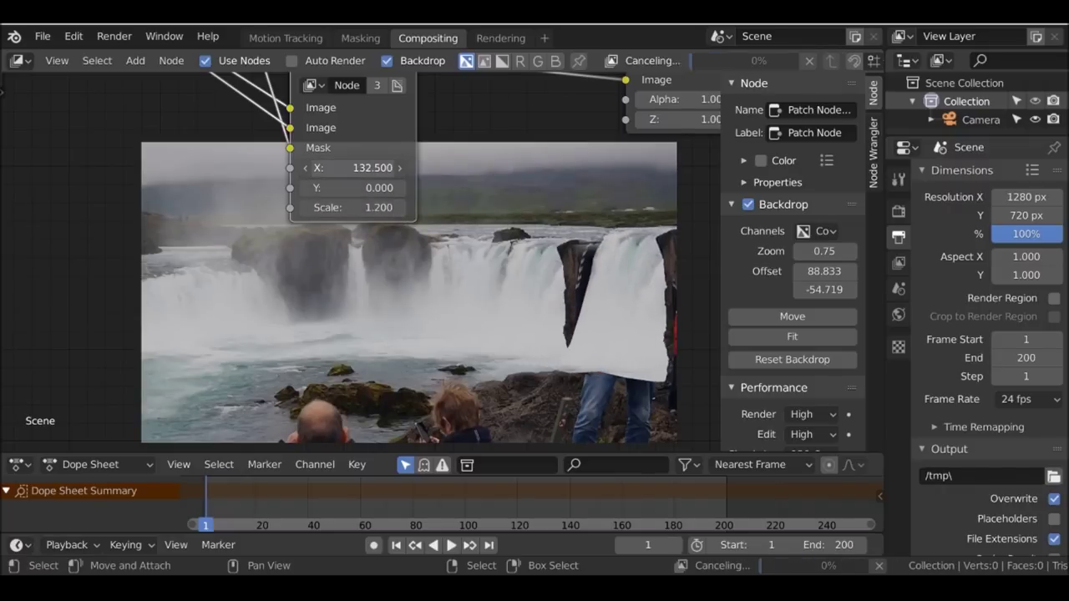
{"action": "mouse_move", "coordinate": [367, 187]}
{"action": "left_mouse_down"}
{"action": "mouse_move", "coordinate": [319, 187]}
{"action": "mouse_move", "coordinate": [349, 187]}
{"action": "left_mouse_up"}
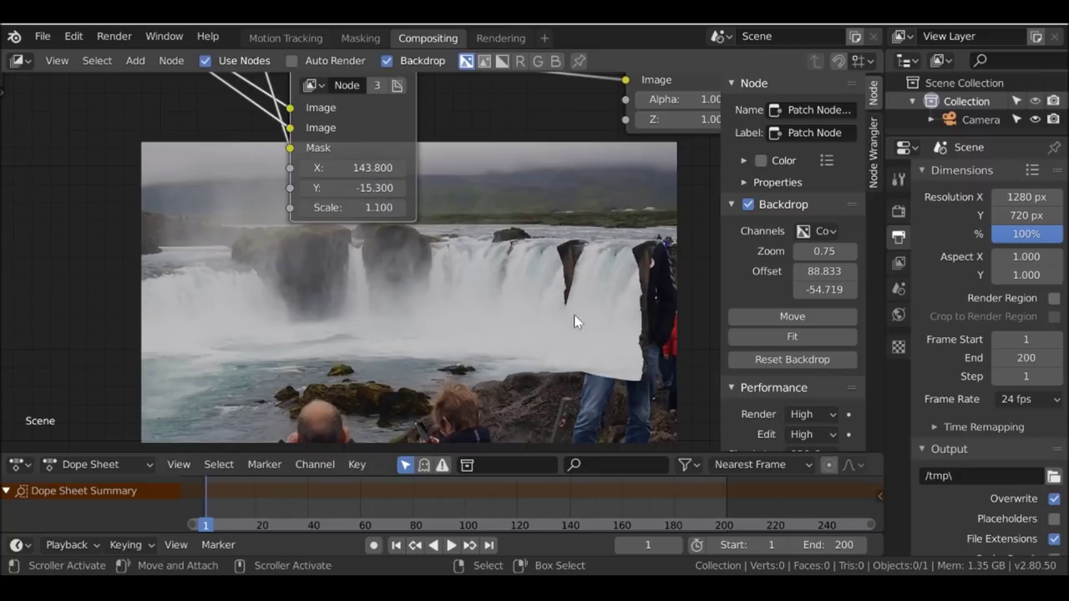
- Duplicate the Blur node and insert the copy between the Waterfall mask and the second Patch Node
{"action": "scroll", "coordinate": [481, 261], "scroll_direction": "down", "scroll_amount": 6}
{"action": "middle_click_drag", "start_coordinate": [478, 294], "coordinate": [495, 411]}
{"action": "scroll", "coordinate": [492, 378], "scroll_direction": "down", "scroll_amount": 3}
{"action": "left_click", "coordinate": [92, 160]}
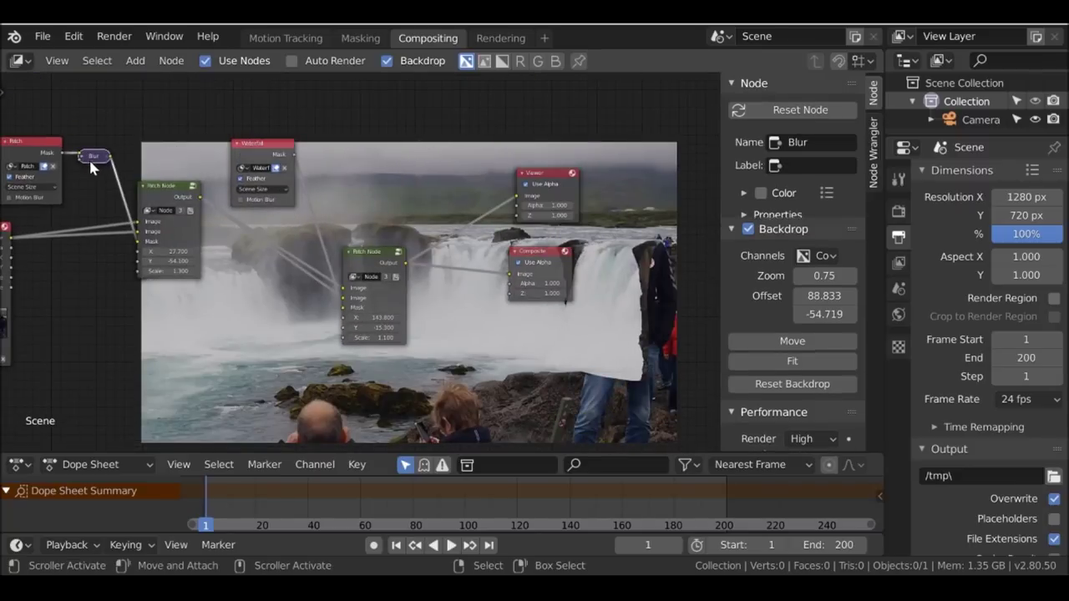
{"action": "key", "text": "shift+d"}
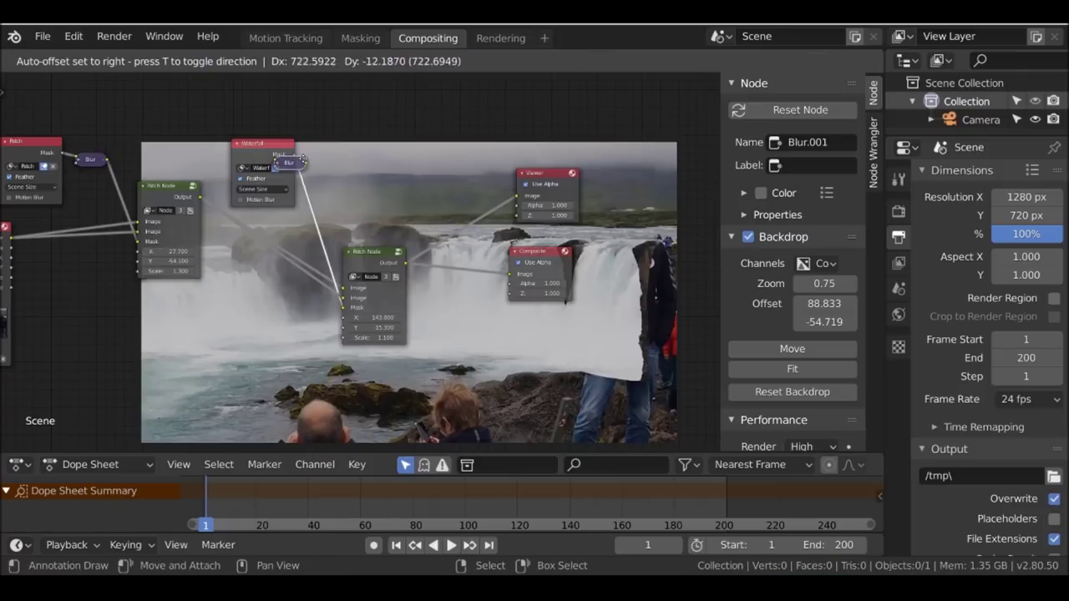
{"action": "left_click", "coordinate": [353, 194]}
{"action": "scroll", "coordinate": [317, 188], "scroll_direction": "up", "scroll_amount": 3}
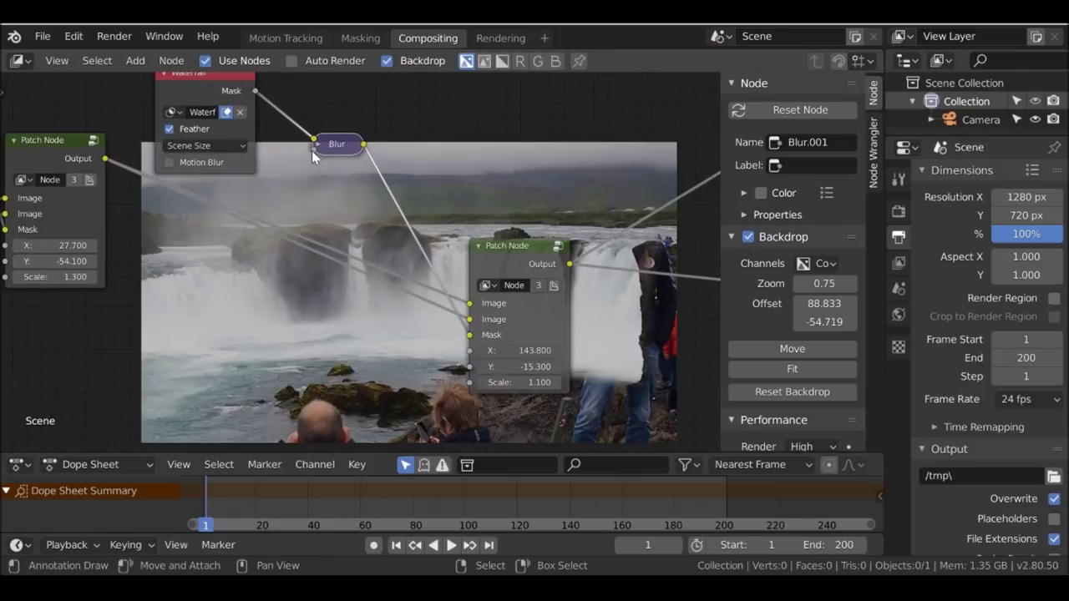
- Expand the copied Blur node and set its blur size to 25 in both X and Y
{"action": "left_click", "coordinate": [318, 143]}
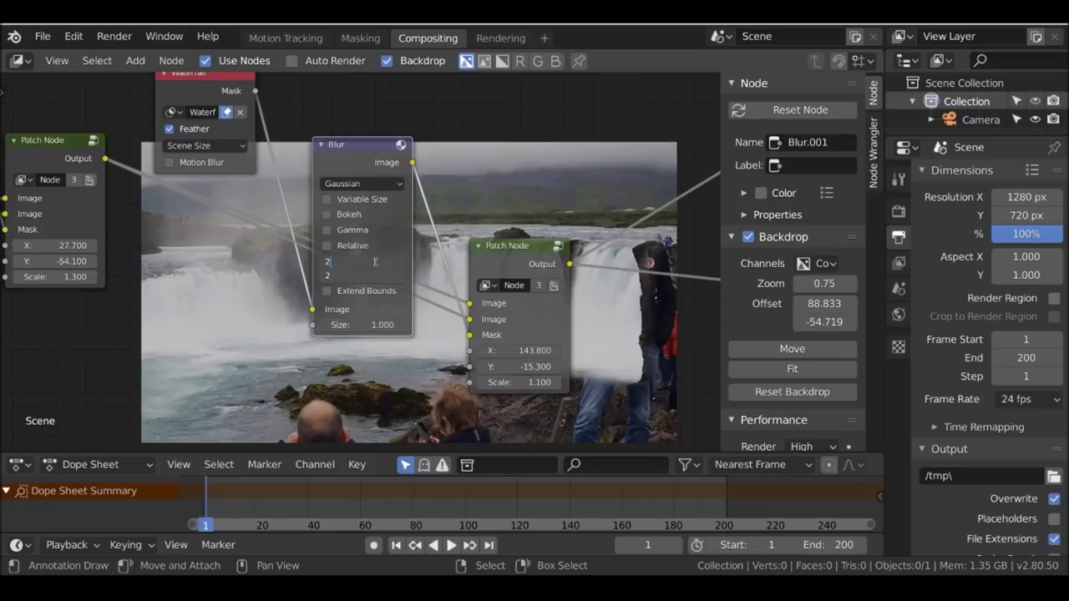
{"action": "key", "text": "Return"}
{"action": "middle_click_drag", "start_coordinate": [650, 386], "coordinate": [577, 233]}
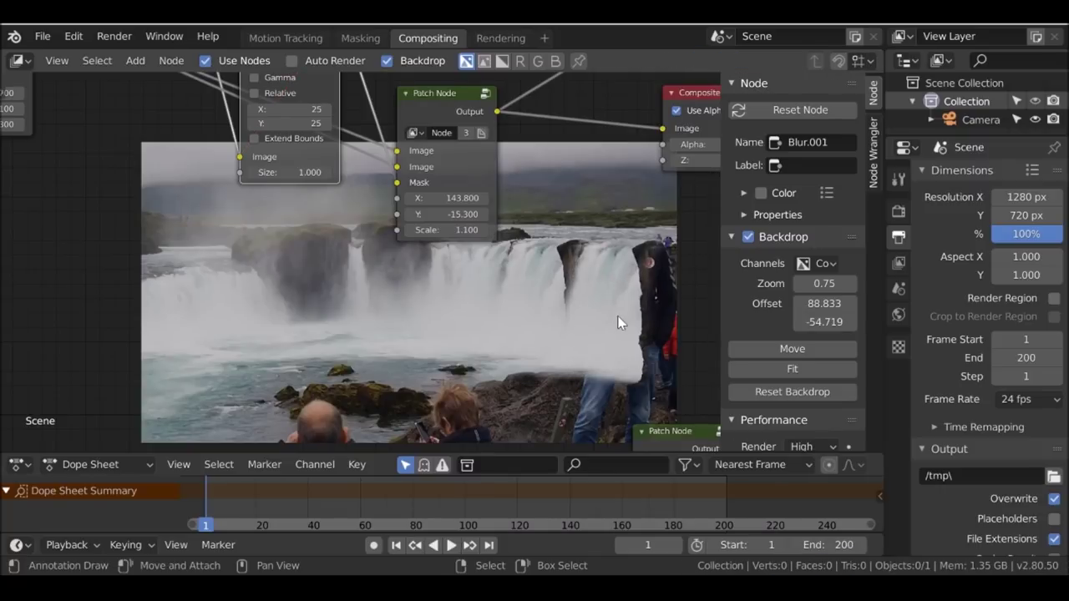
- Collapse the copied Blur node and move it and the Waterfall mask node closer to the second Patch Node
{"action": "key", "text": "g"}
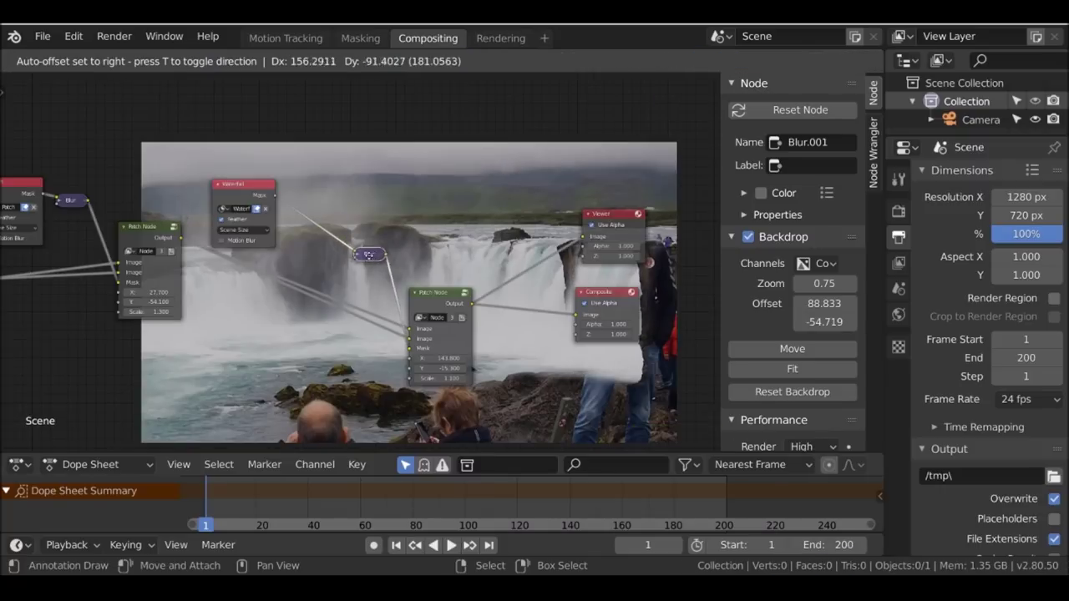
{"action": "left_click", "coordinate": [317, 235]}
{"action": "left_click_drag", "start_coordinate": [254, 184], "coordinate": [312, 203]}
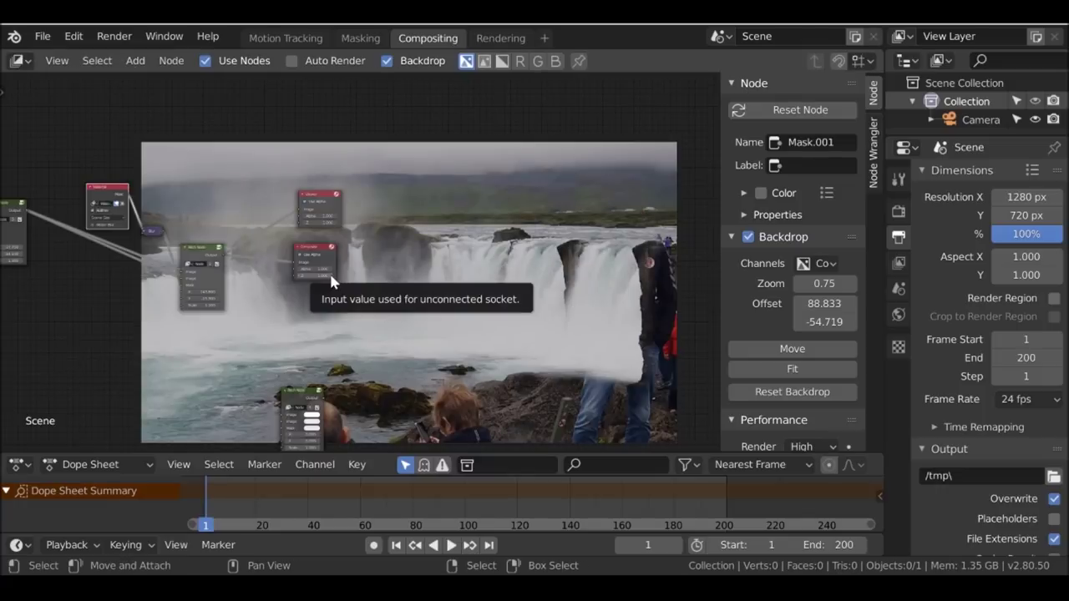
- Move the Viewer and Composite nodes together farther from the second Patch Node to make room
{"action": "key", "text": "a"}
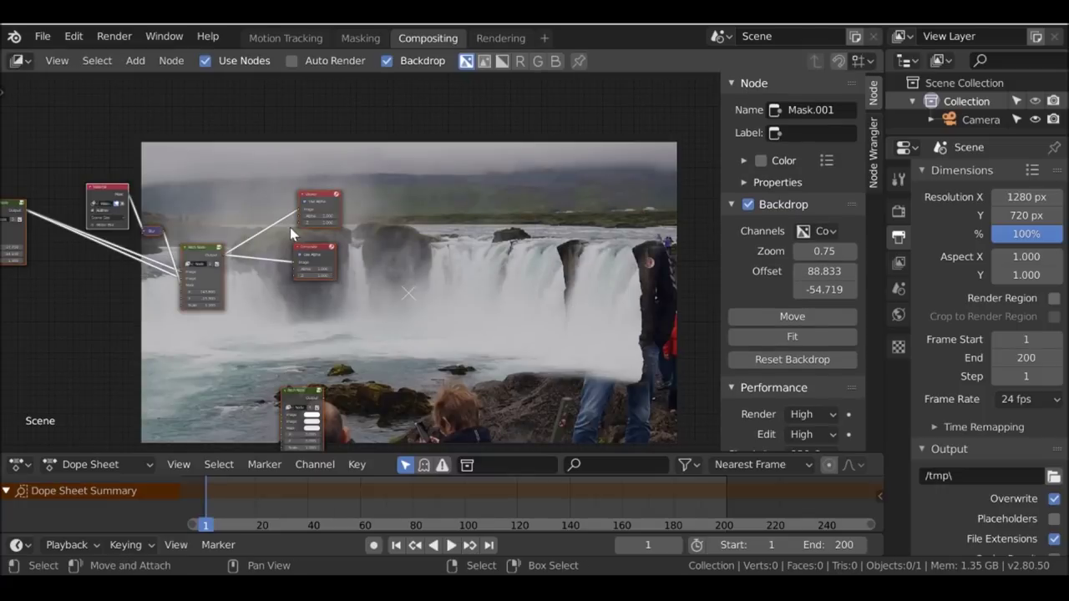
{"action": "key", "text": "alt+a"}
{"action": "key", "text": "b"}
{"action": "left_click_drag", "start_coordinate": [270, 192], "coordinate": [400, 311]}
{"action": "key", "text": "g"}
{"action": "left_click", "coordinate": [590, 258]}
- Insert the spare Patch Node between the second Patch Node and the Viewer and Composite nodes
{"action": "middle_click_drag", "start_coordinate": [465, 319], "coordinate": [515, 269]}
{"action": "scroll", "coordinate": [451, 320], "scroll_direction": "up", "scroll_amount": 4}
{"action": "left_click_drag", "start_coordinate": [341, 373], "coordinate": [461, 172]}
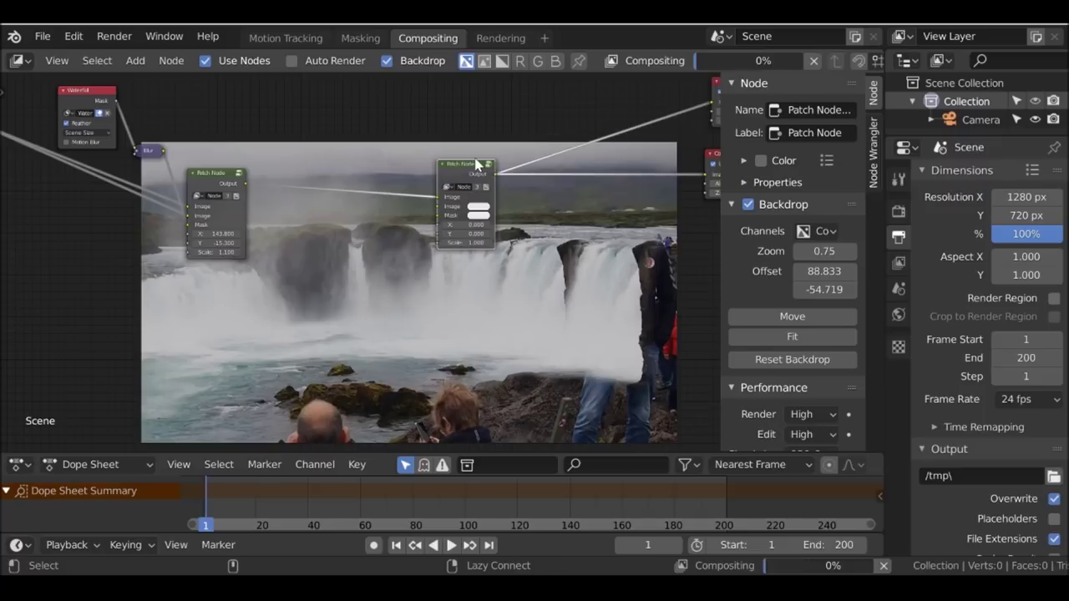
{"action": "middle_click_drag", "start_coordinate": [422, 211], "coordinate": [407, 245]}
{"action": "scroll", "coordinate": [408, 246], "scroll_direction": "up", "scroll_amount": 2}
{"action": "middle_click_drag", "start_coordinate": [233, 223], "coordinate": [242, 247]}
- Duplicate the Waterfall mask node for the third Patch Node and link the second Patch Node's output to its second Image input
{"action": "left_click", "coordinate": [21, 117]}
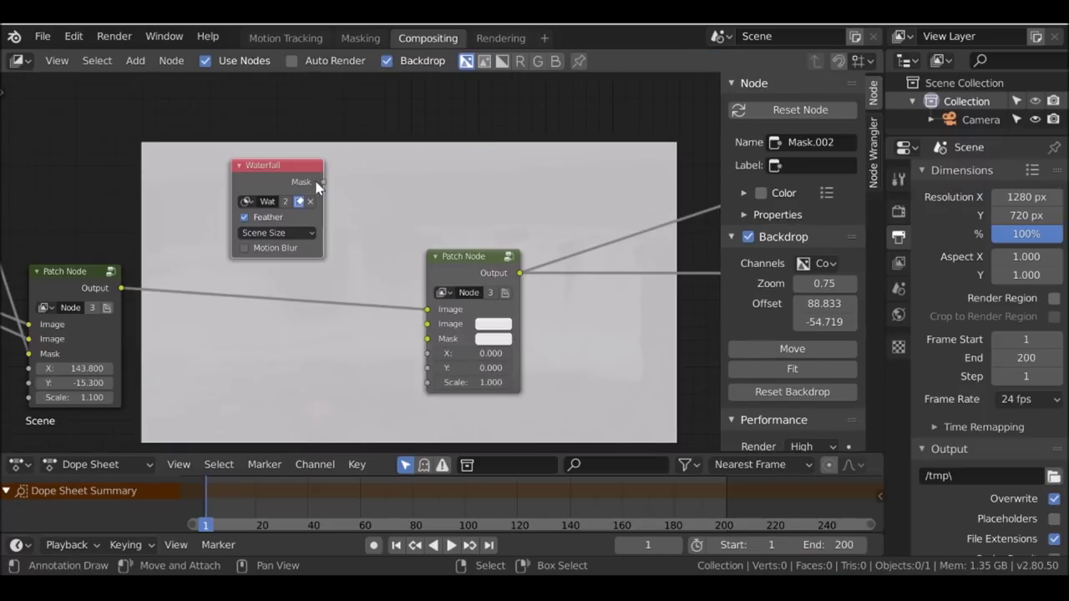
{"action": "left_click_drag", "start_coordinate": [324, 182], "coordinate": [431, 342]}
{"action": "middle_click_drag", "start_coordinate": [338, 301], "coordinate": [285, 263]}
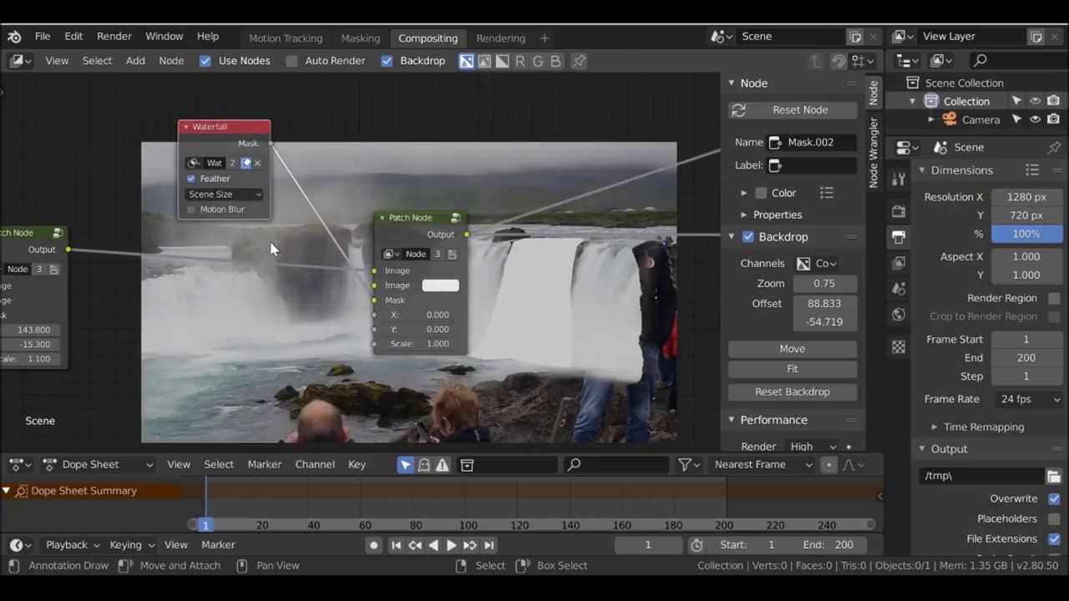
{"action": "left_click_drag", "start_coordinate": [68, 249], "coordinate": [352, 285]}
{"action": "middle_click_drag", "start_coordinate": [278, 294], "coordinate": [229, 227]}
- Switch the duplicated mask node to the Water Bottom mask and connect it to the third Patch Node's Mask input
{"action": "scroll", "coordinate": [351, 242], "scroll_direction": "up", "scroll_amount": 4}
{"action": "scroll", "coordinate": [351, 237], "scroll_direction": "up", "scroll_amount": 1}
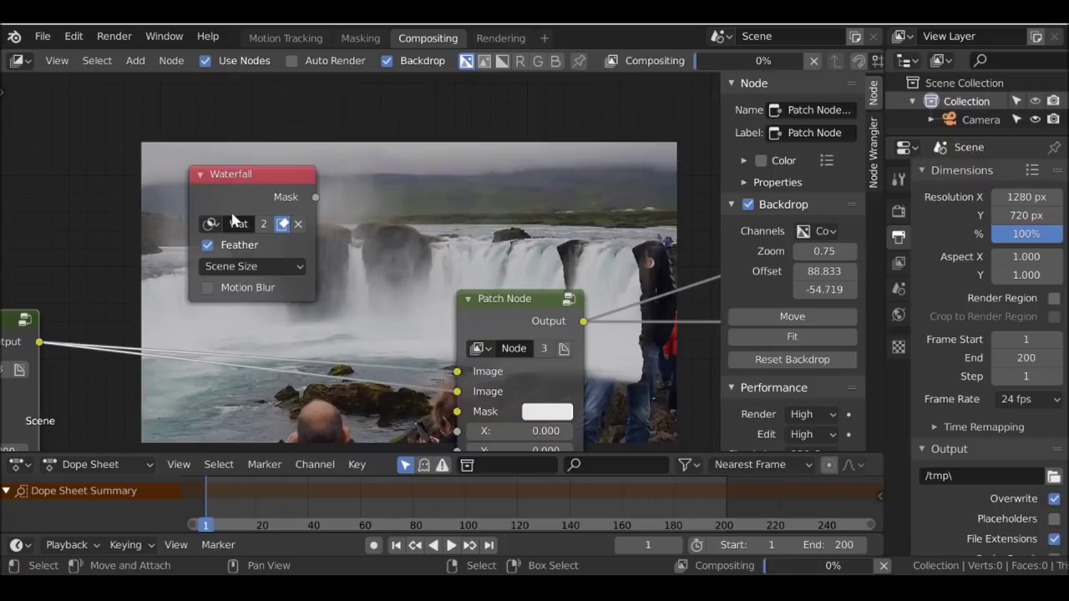
{"action": "left_click", "coordinate": [211, 223]}
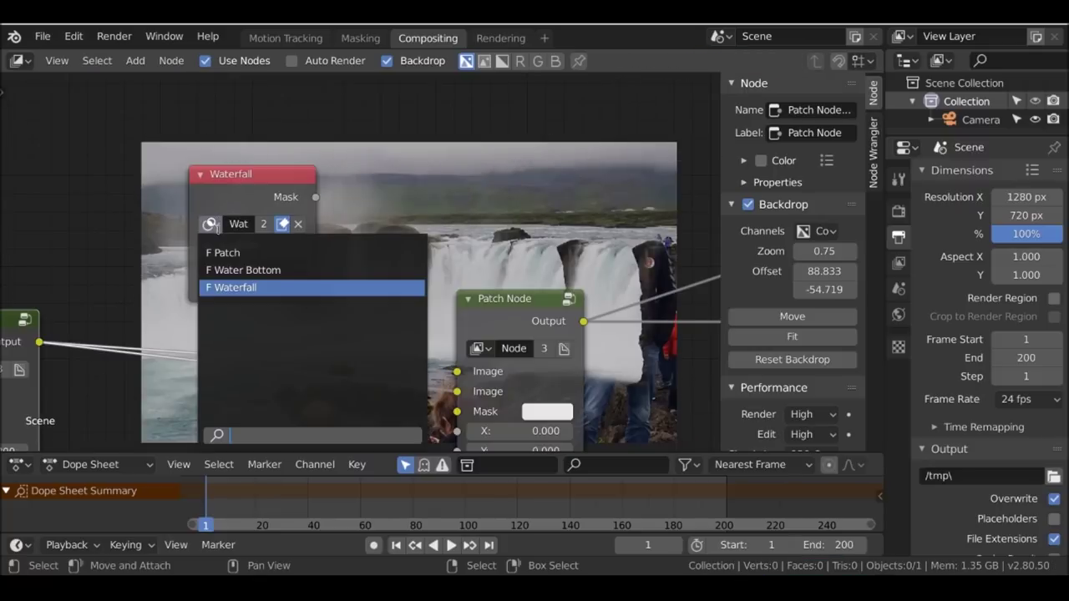
{"action": "left_click", "coordinate": [276, 265]}
{"action": "middle_click_drag", "start_coordinate": [334, 255], "coordinate": [277, 180]}
{"action": "left_click_drag", "start_coordinate": [257, 122], "coordinate": [399, 336]}
{"action": "middle_click_drag", "start_coordinate": [399, 337], "coordinate": [295, 178]}
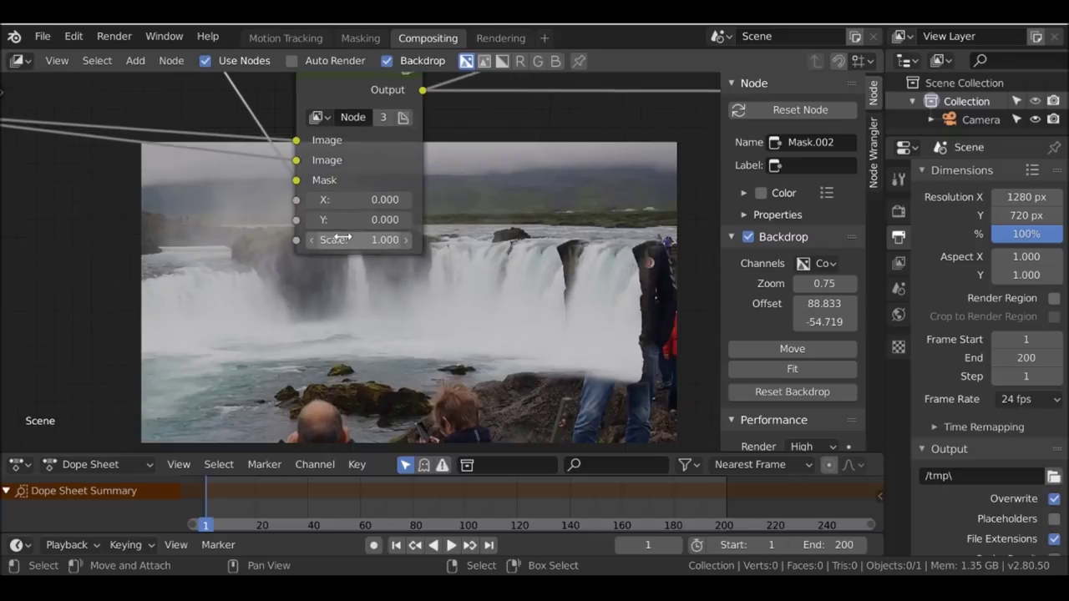
- Set the third Patch Node's X offset to 208.1, Y offset to -11.6 and scale to 1.5
{"action": "left_click", "coordinate": [403, 236]}
{"action": "left_click", "coordinate": [403, 236]}
{"action": "left_click", "coordinate": [404, 235]}
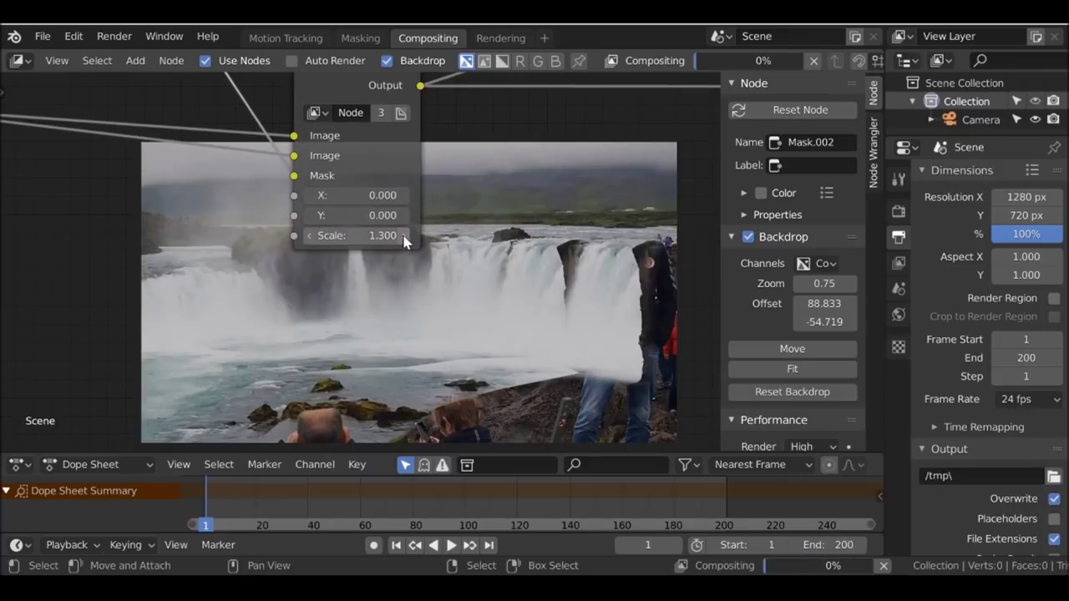
{"action": "left_click_drag", "start_coordinate": [345, 201], "coordinate": [377, 201]}
{"action": "left_click_drag", "start_coordinate": [476, 195], "coordinate": [513, 196]}
{"action": "left_click_drag", "start_coordinate": [340, 216], "coordinate": [291, 215]}
{"action": "left_click", "coordinate": [406, 236]}
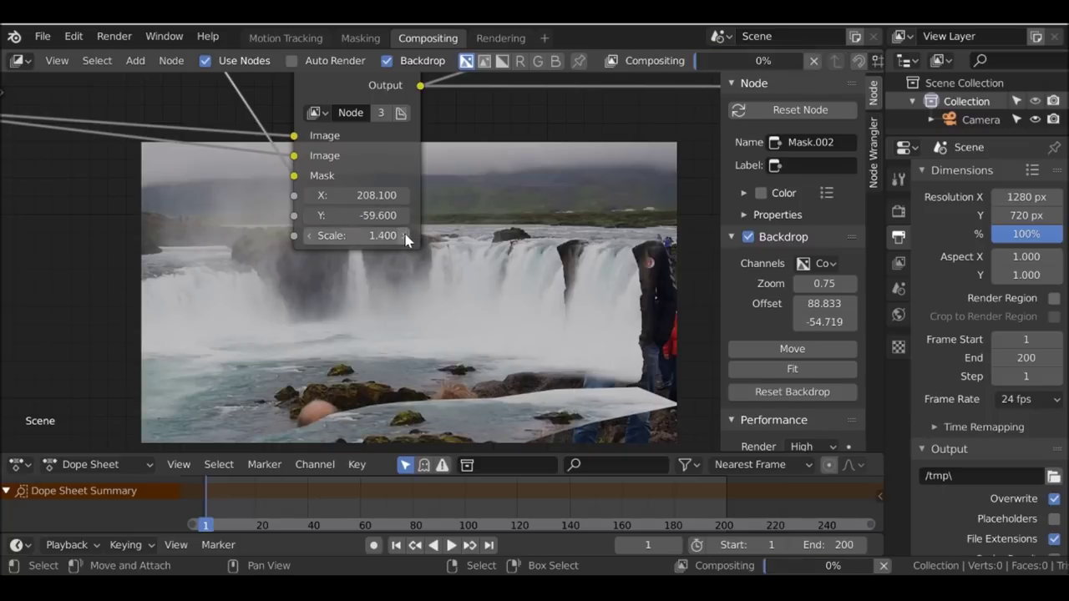
{"action": "left_click", "coordinate": [407, 236]}
{"action": "mouse_move", "coordinate": [394, 215]}
{"action": "left_mouse_down"}
{"action": "mouse_move", "coordinate": [369, 215]}
{"action": "mouse_move", "coordinate": [400, 216]}
{"action": "left_mouse_up"}
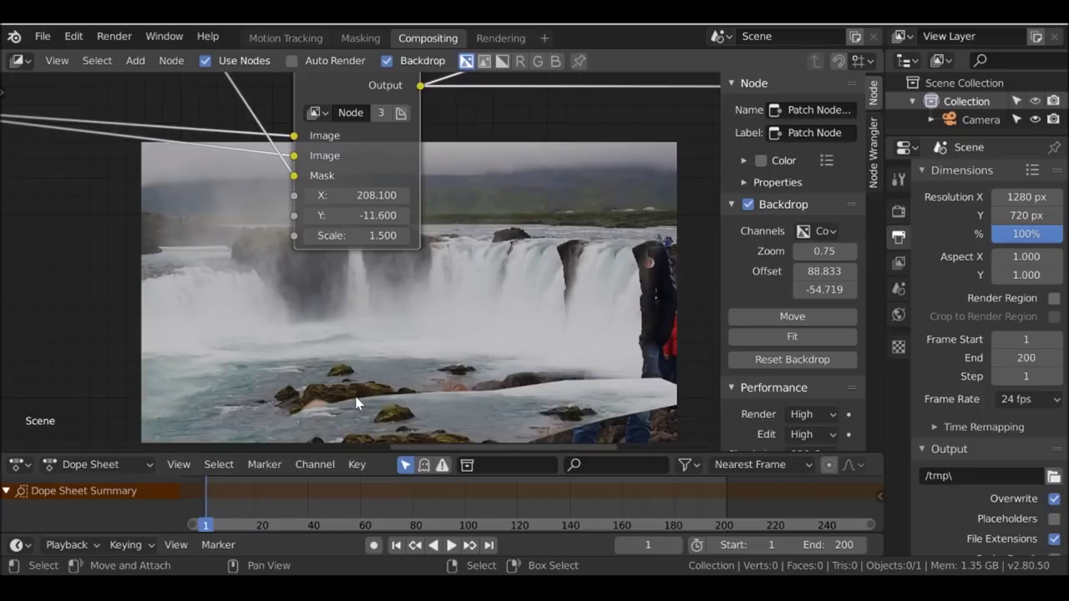
- Duplicate the second Patch Node's Blur node onto the link between the Water Bottom mask and the third Patch Node
{"action": "scroll", "coordinate": [369, 136], "scroll_direction": "down", "scroll_amount": 2}
{"action": "left_click_drag", "start_coordinate": [369, 135], "coordinate": [384, 117]}
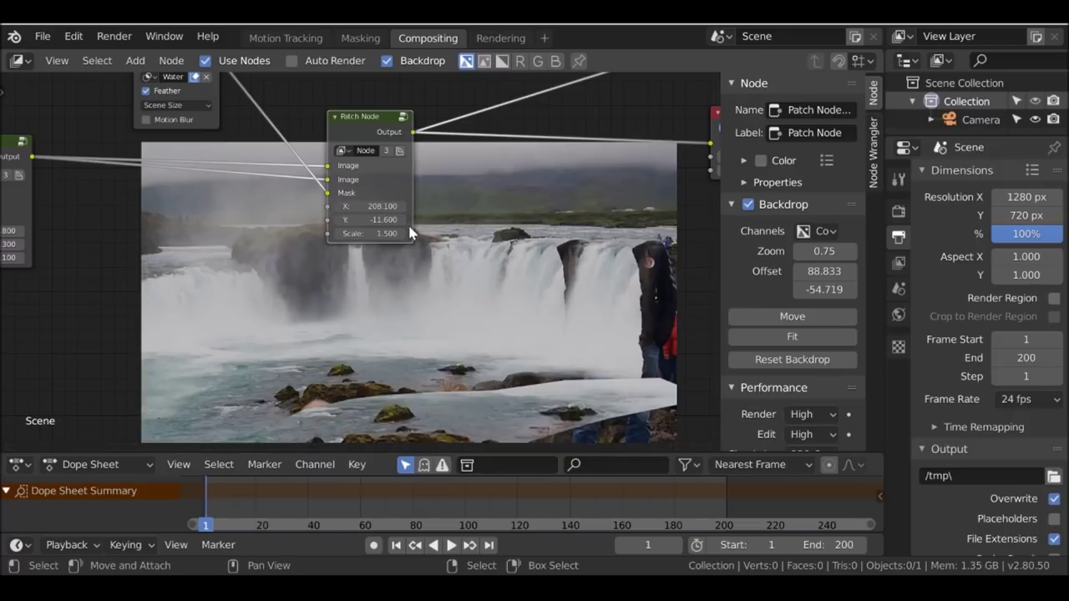
{"action": "scroll", "coordinate": [409, 233], "scroll_direction": "down", "scroll_amount": 5}
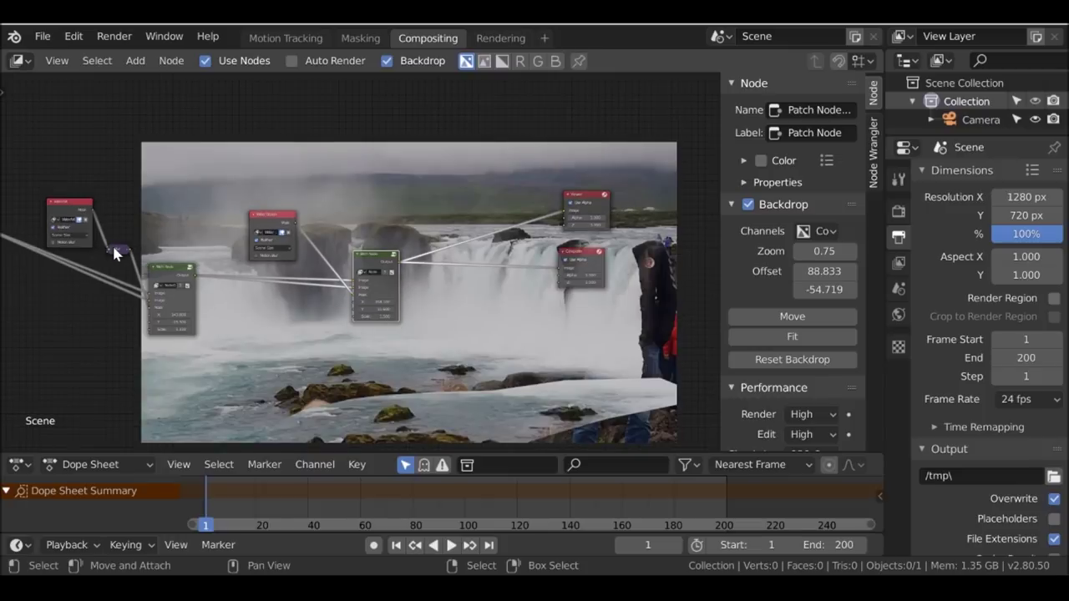
{"action": "left_click", "coordinate": [114, 248]}
{"action": "key", "text": "shift+d"}
{"action": "left_click", "coordinate": [318, 241]}
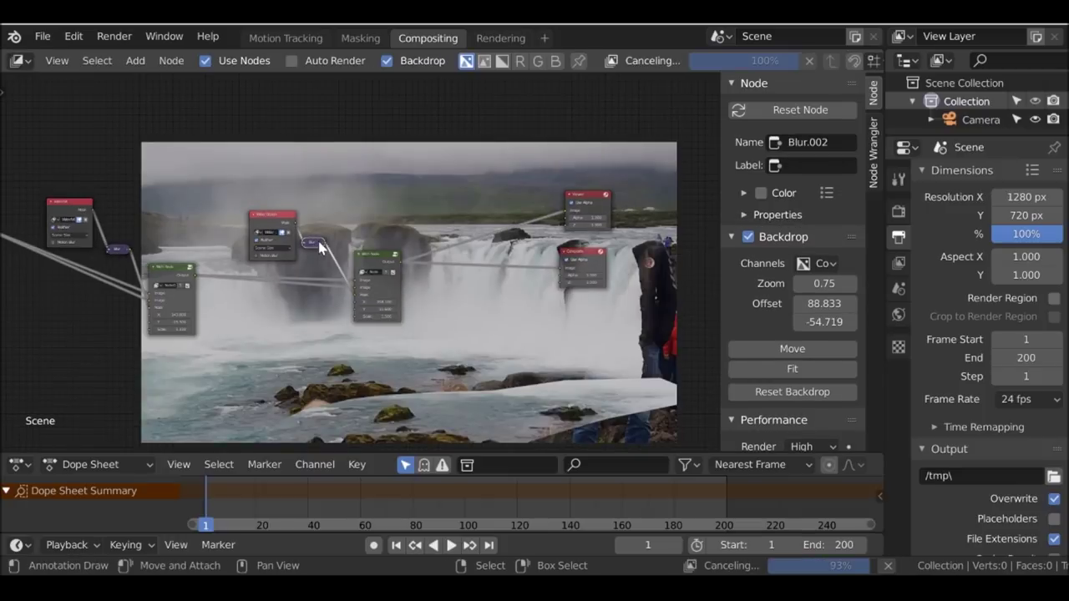
- Expand the duplicated Blur node and try X and Y sizes of 40 before setting both to 35
{"action": "scroll", "coordinate": [320, 244], "scroll_direction": "up", "scroll_amount": 5}
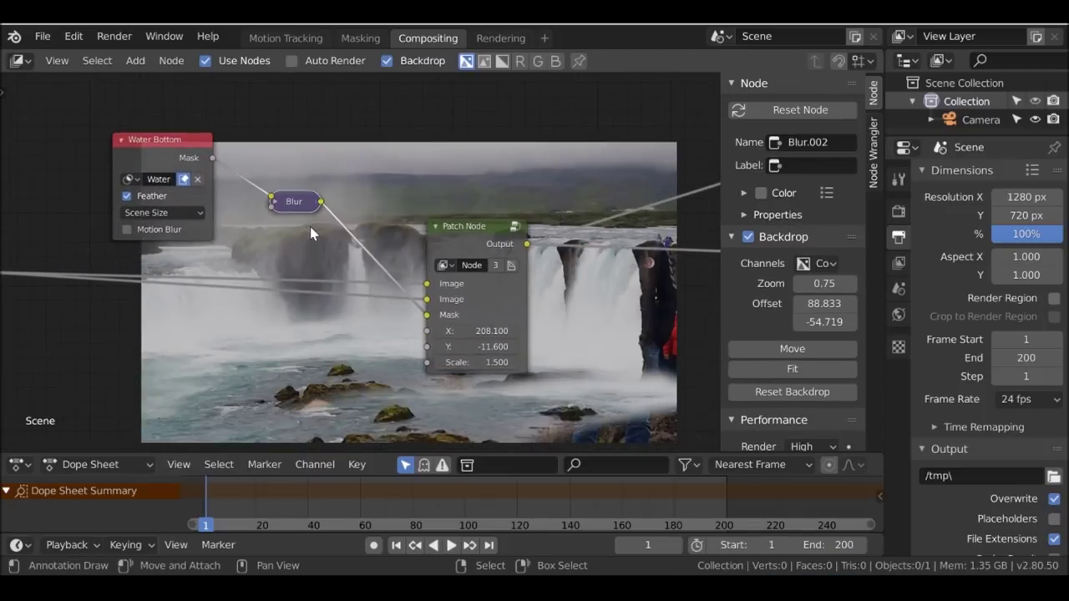
{"action": "left_click", "coordinate": [262, 193]}
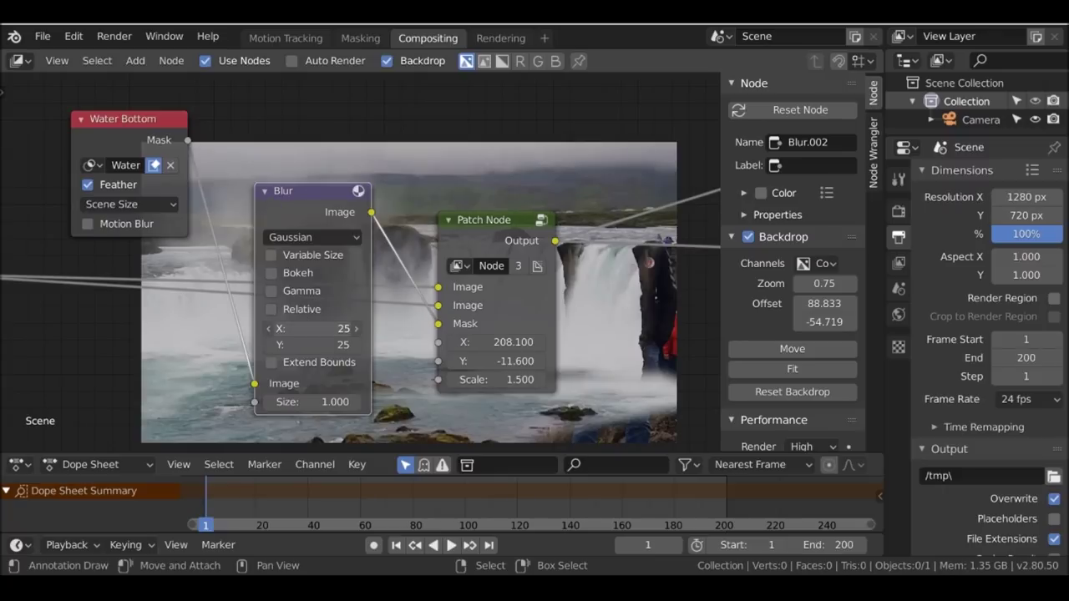
{"action": "type", "text": "40"}
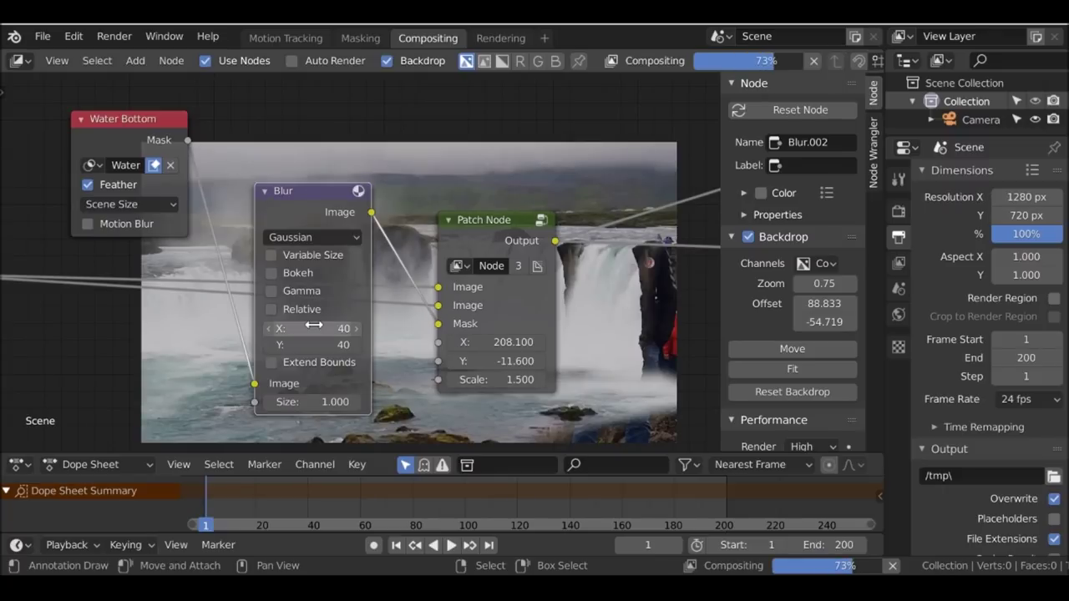
{"action": "key", "text": "Return"}
{"action": "middle_click_drag", "start_coordinate": [339, 433], "coordinate": [324, 270]}
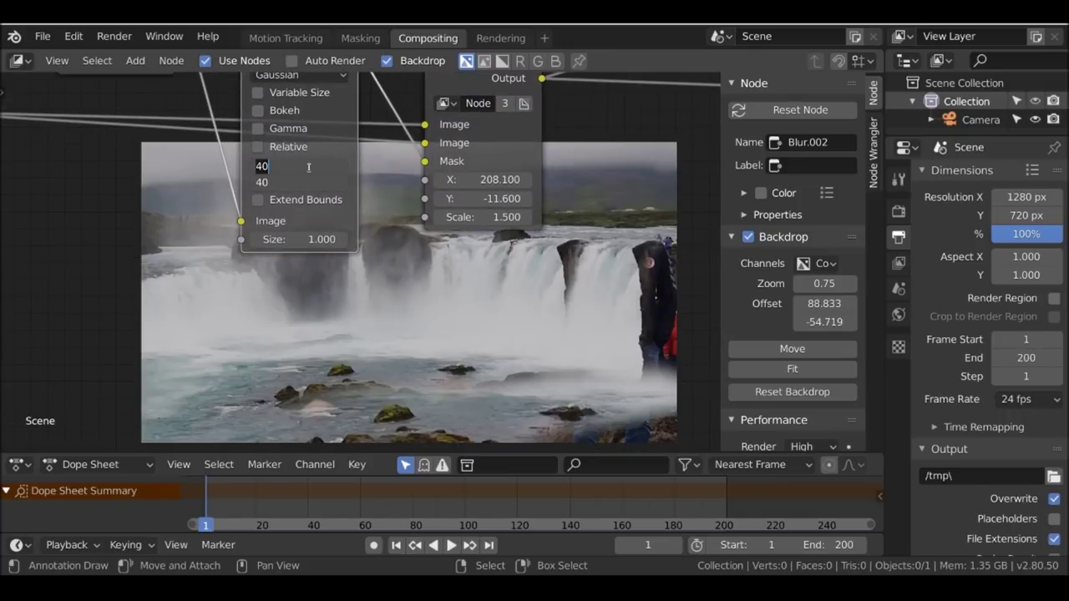
{"action": "type", "text": "35"}
{"action": "key", "text": "Return"}
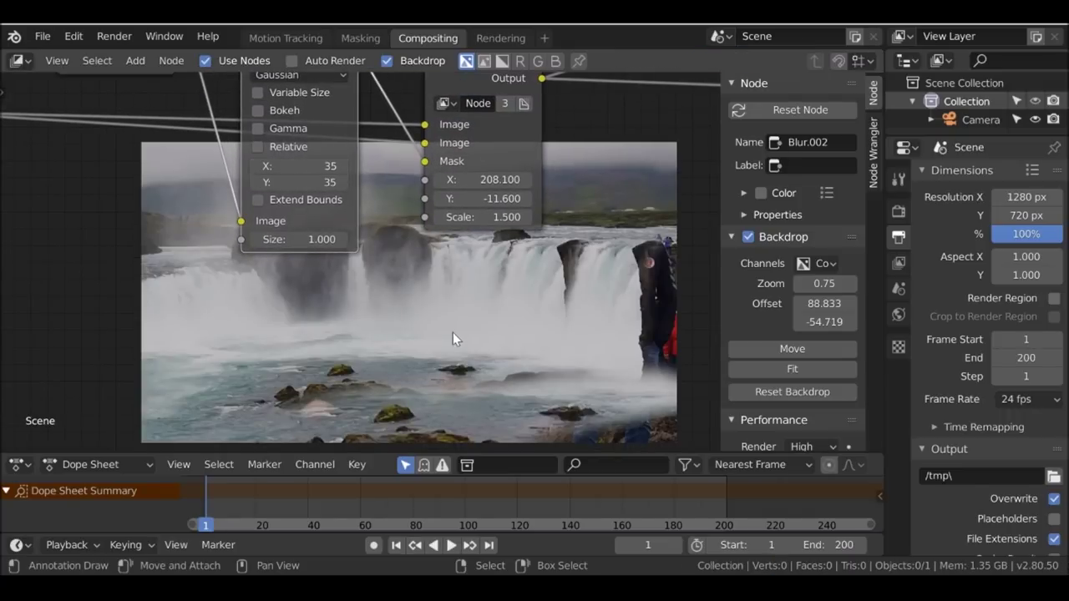
- Set the third Patch Node's Y offset to 10.2 and check the patch at frames 58, 85, 19 and 9
{"action": "middle_click_drag", "start_coordinate": [451, 332], "coordinate": [427, 260]}
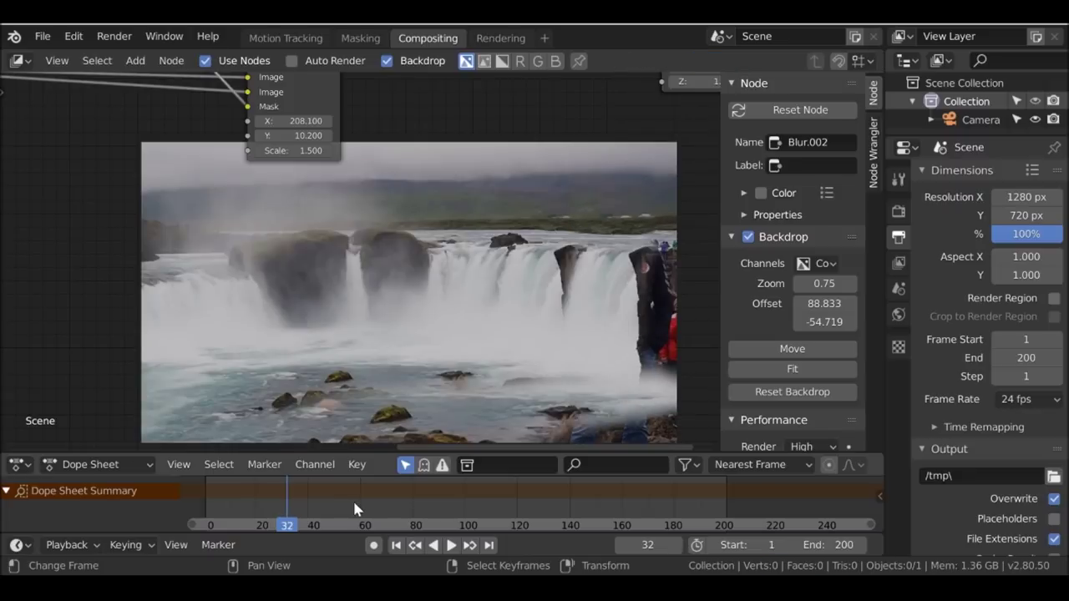
{"action": "left_click", "coordinate": [354, 501]}
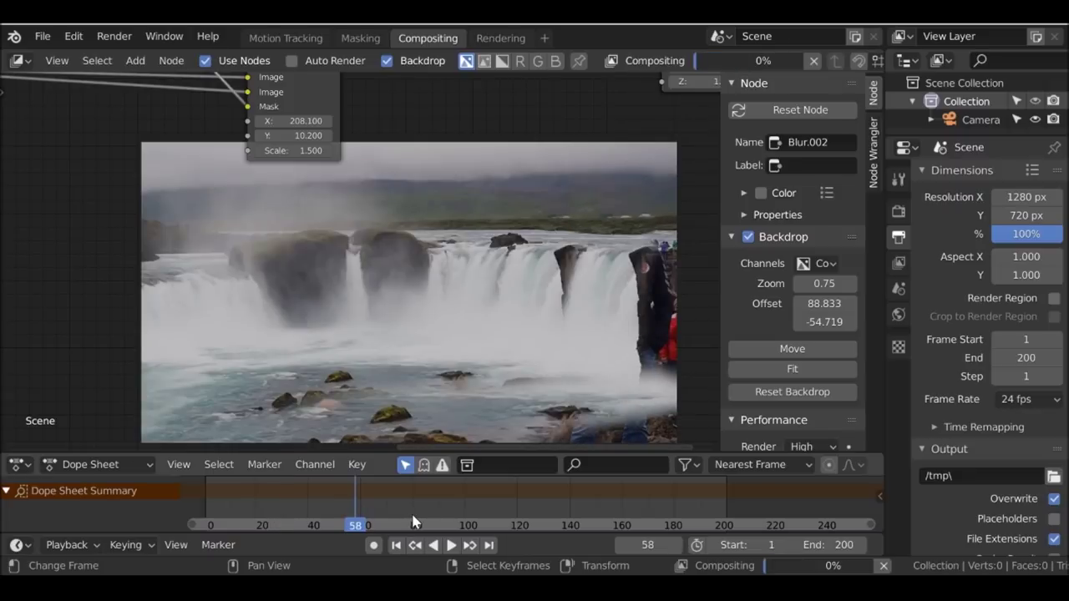
{"action": "left_click", "coordinate": [425, 519]}
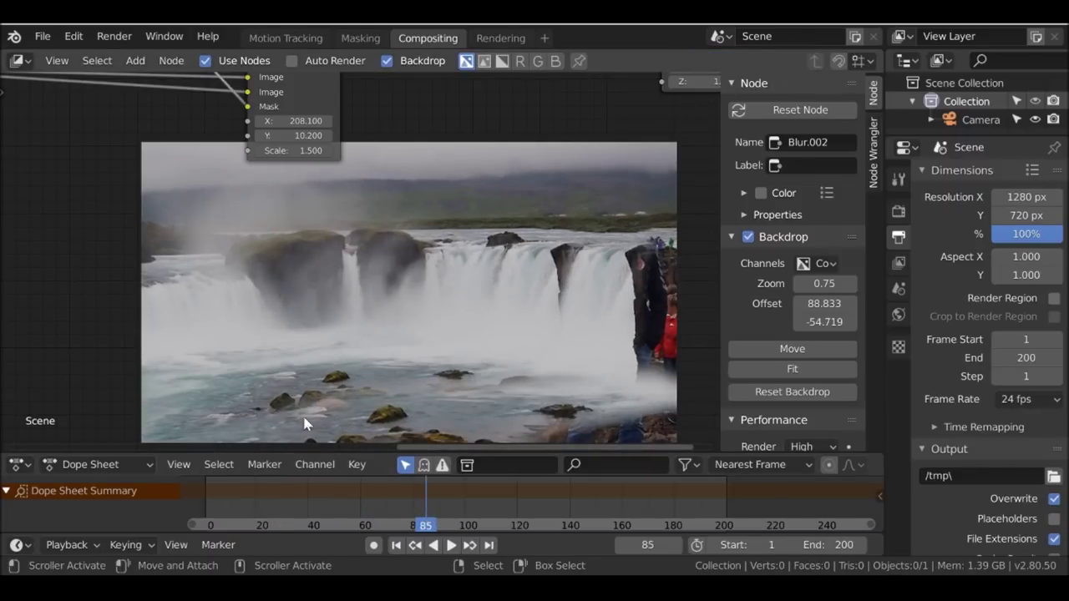
{"action": "left_click", "coordinate": [252, 495]}
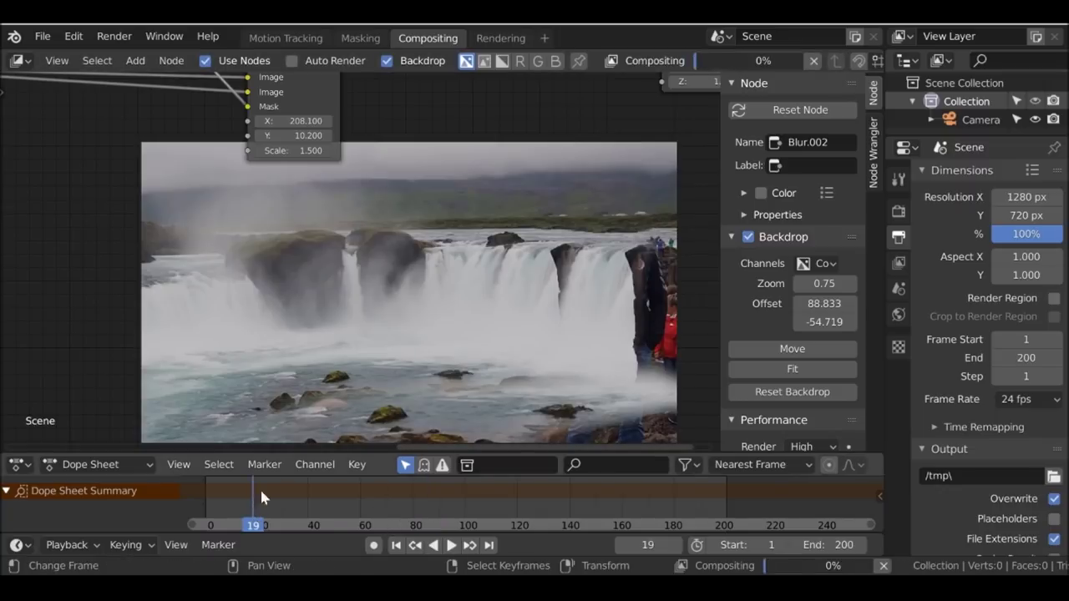
{"action": "left_click_drag", "start_coordinate": [250, 511], "coordinate": [228, 511]}
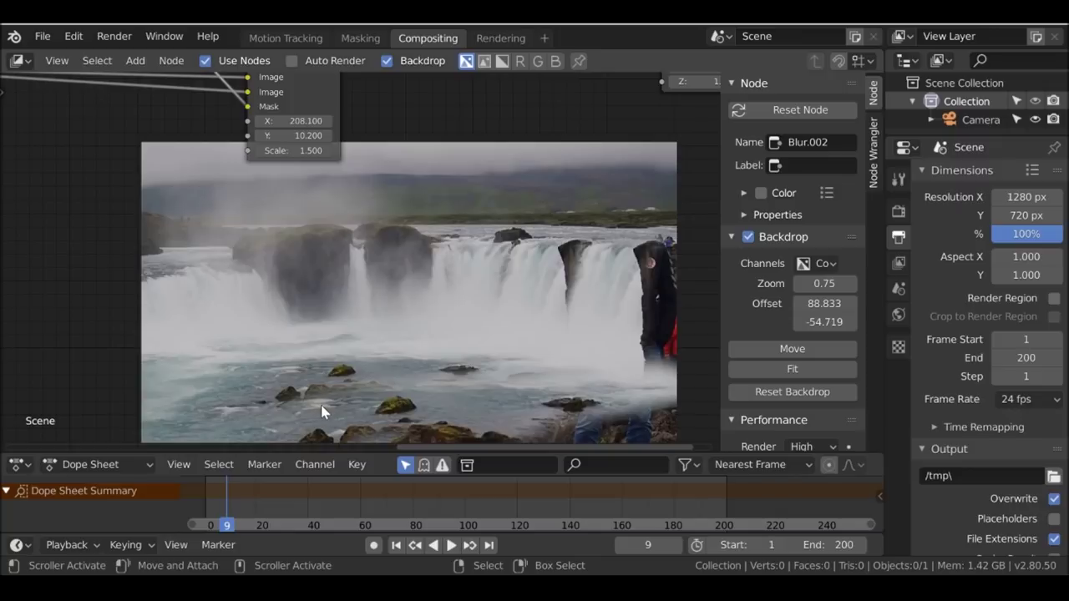
- Review the whole chain of Patch Nodes and inspect the patched footage at frame 124
{"action": "scroll", "coordinate": [459, 339], "scroll_direction": "down", "scroll_amount": 5}
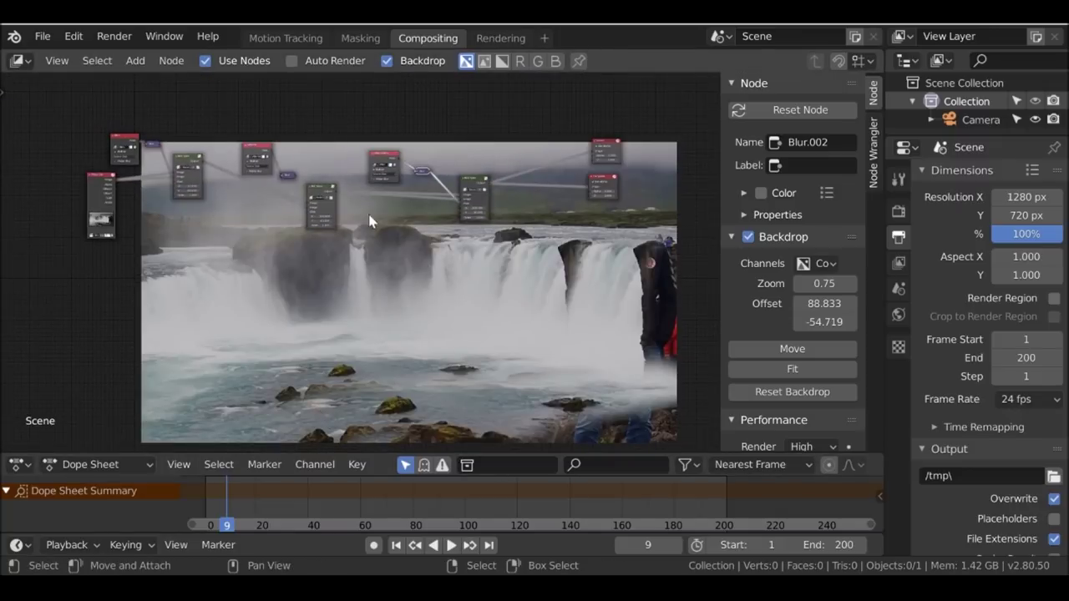
{"action": "middle_click_drag", "start_coordinate": [370, 221], "coordinate": [395, 248]}
{"action": "scroll", "coordinate": [393, 255], "scroll_direction": "up", "scroll_amount": 2}
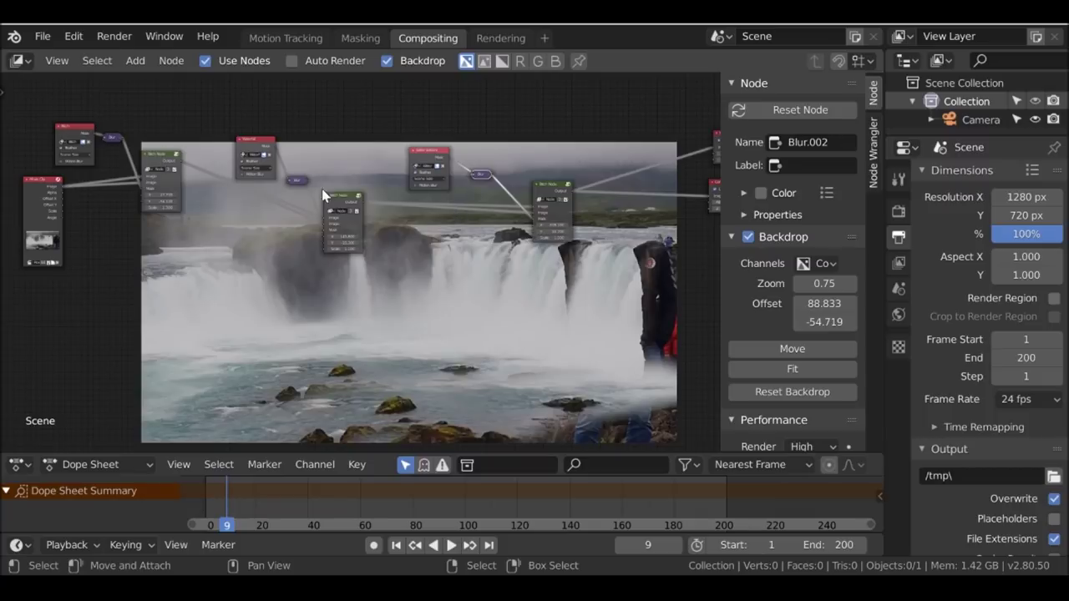
{"action": "middle_click_drag", "start_coordinate": [459, 248], "coordinate": [398, 175]}
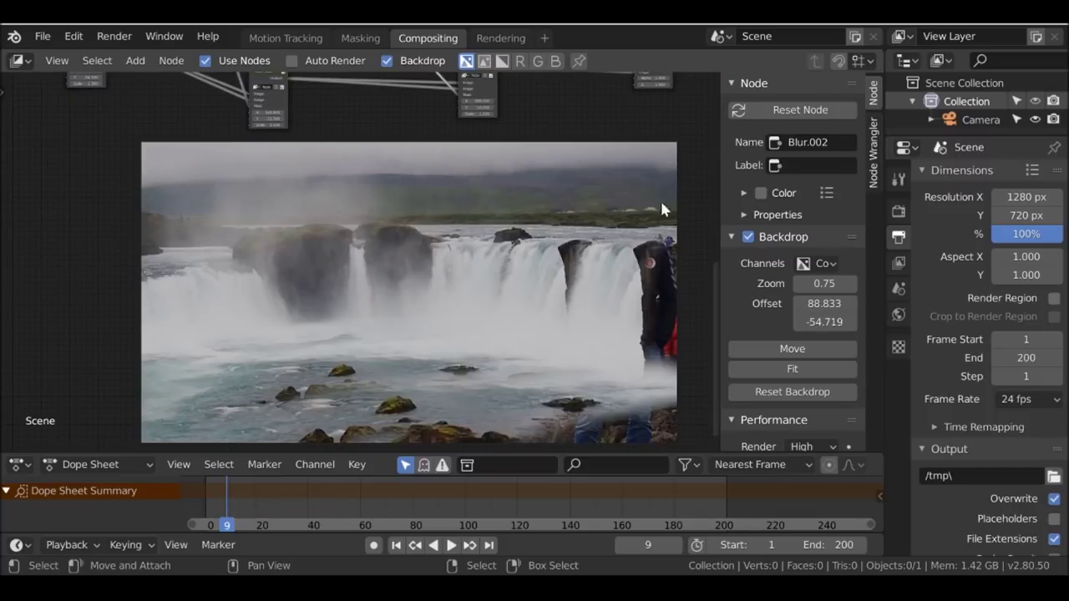
{"action": "left_click", "coordinate": [527, 494]}
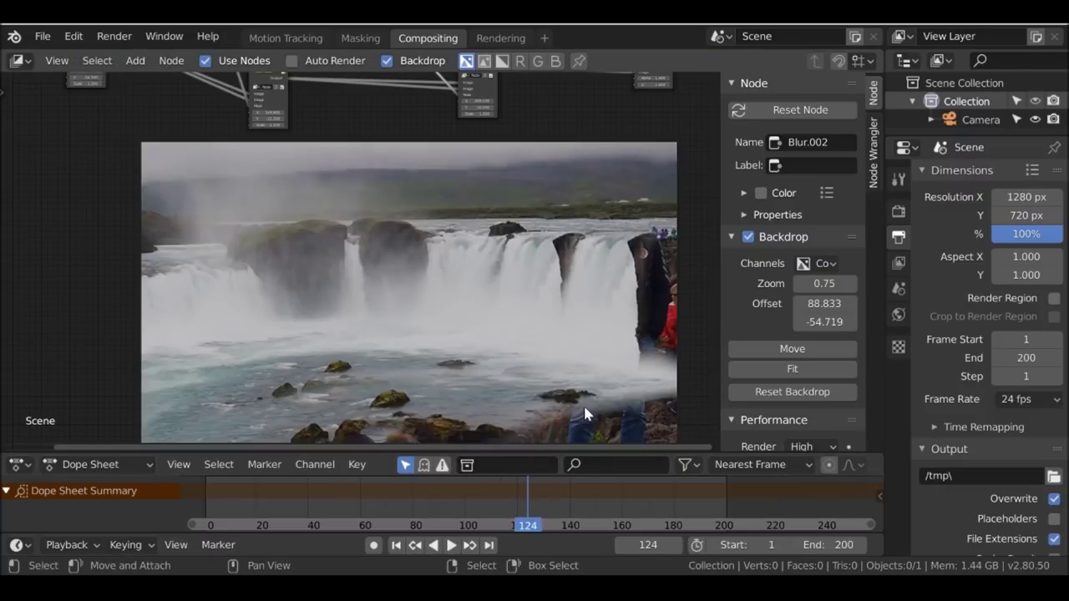
{"action": "scroll", "coordinate": [547, 444], "scroll_direction": "down", "scroll_amount": 1}
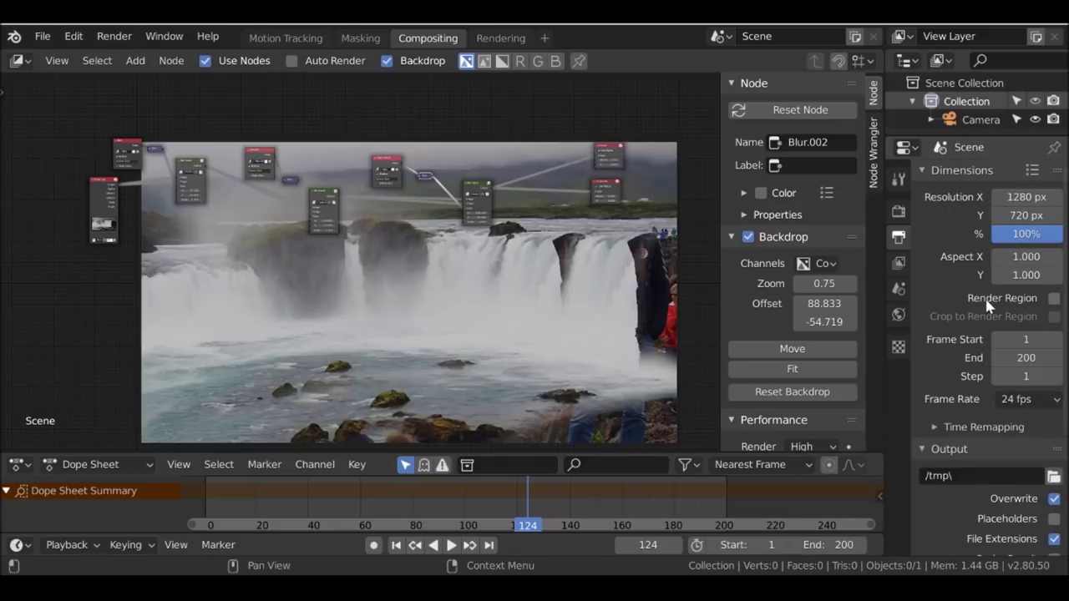
- Set the render output path to the folder whose name ends in "videos2"
{"action": "scroll", "coordinate": [989, 305], "scroll_direction": "down", "scroll_amount": 3}
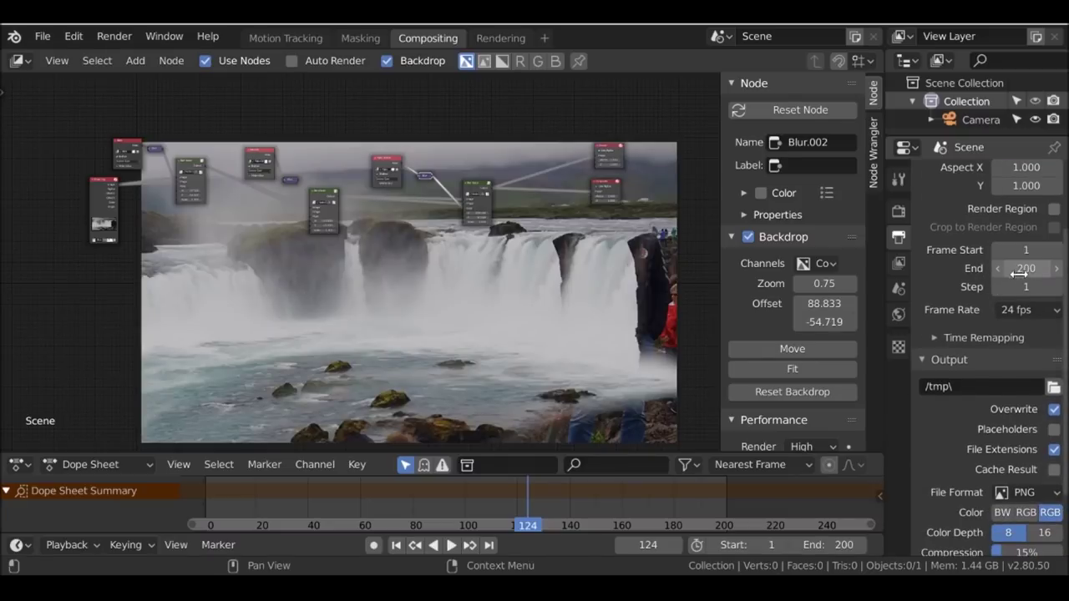
{"action": "scroll", "coordinate": [960, 290], "scroll_direction": "down", "scroll_amount": 1}
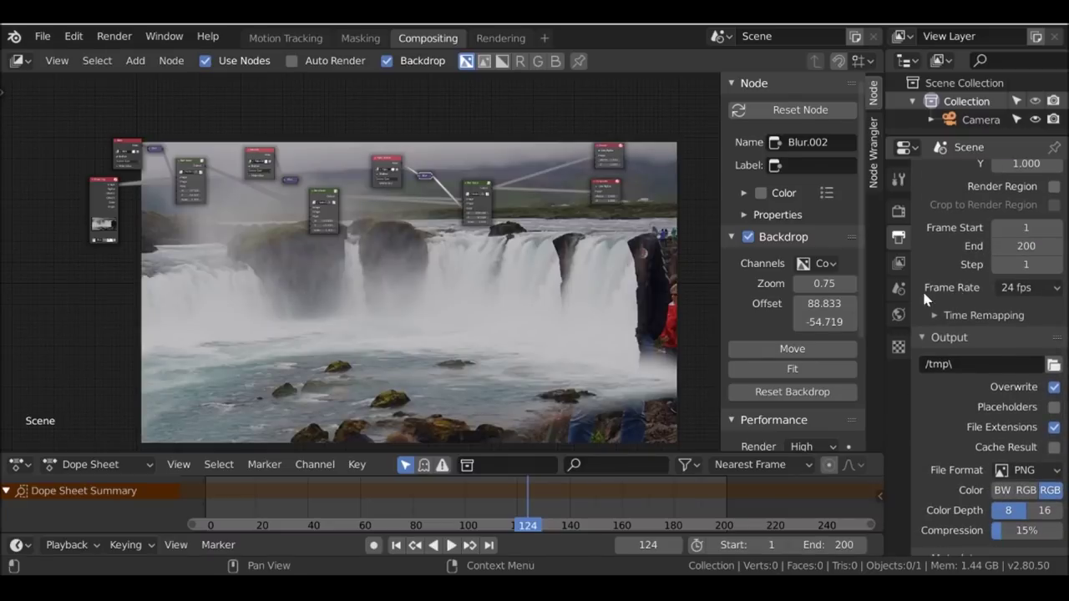
{"action": "scroll", "coordinate": [1029, 287], "scroll_direction": "down", "scroll_amount": 2}
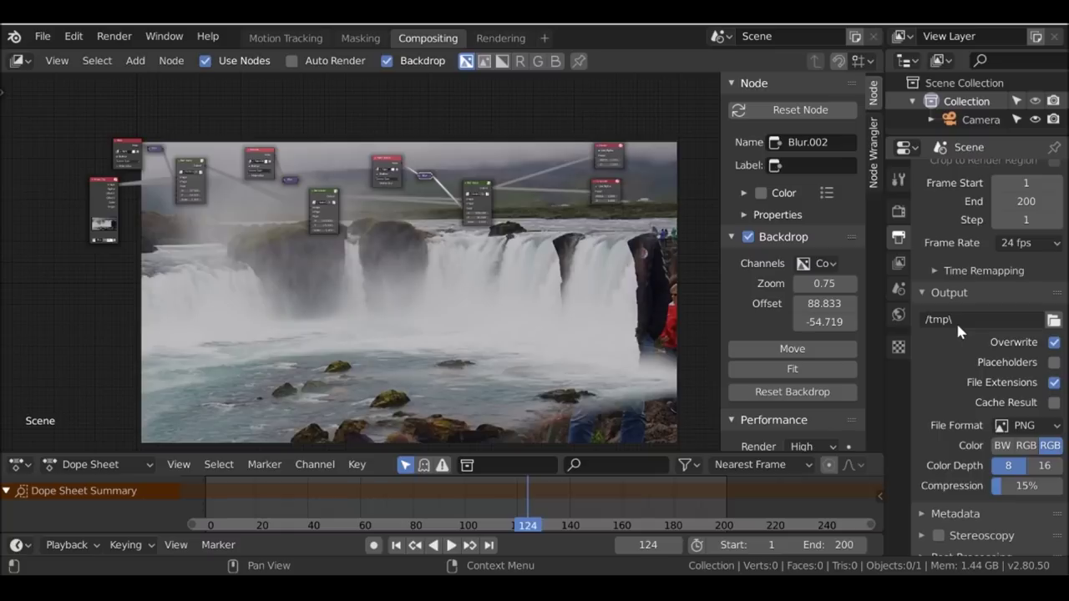
{"action": "left_click", "coordinate": [1053, 320]}
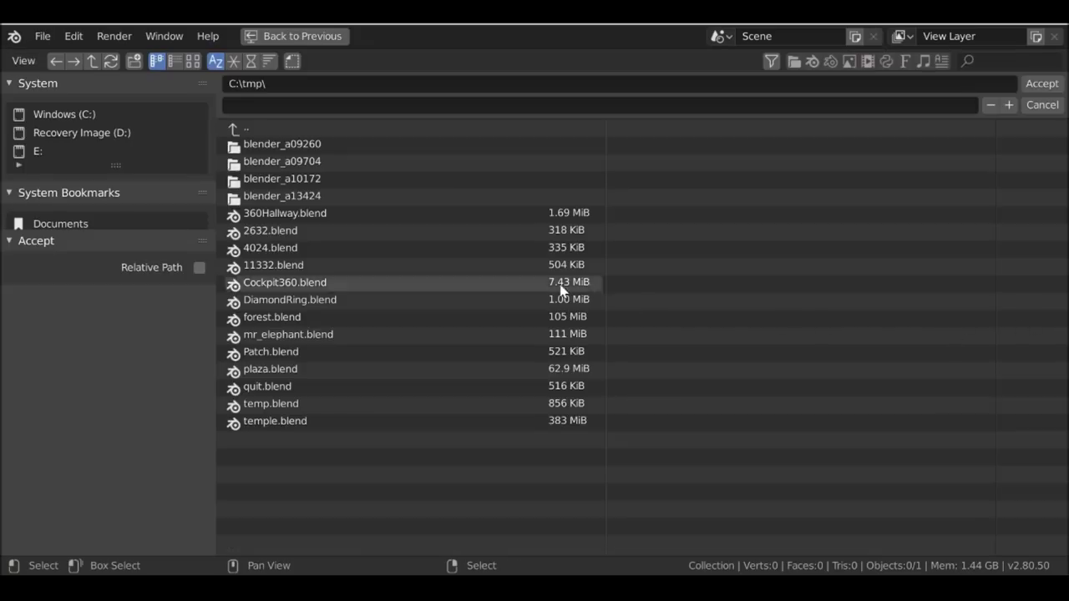
{"action": "scroll", "coordinate": [71, 172], "scroll_direction": "down", "scroll_amount": 2}
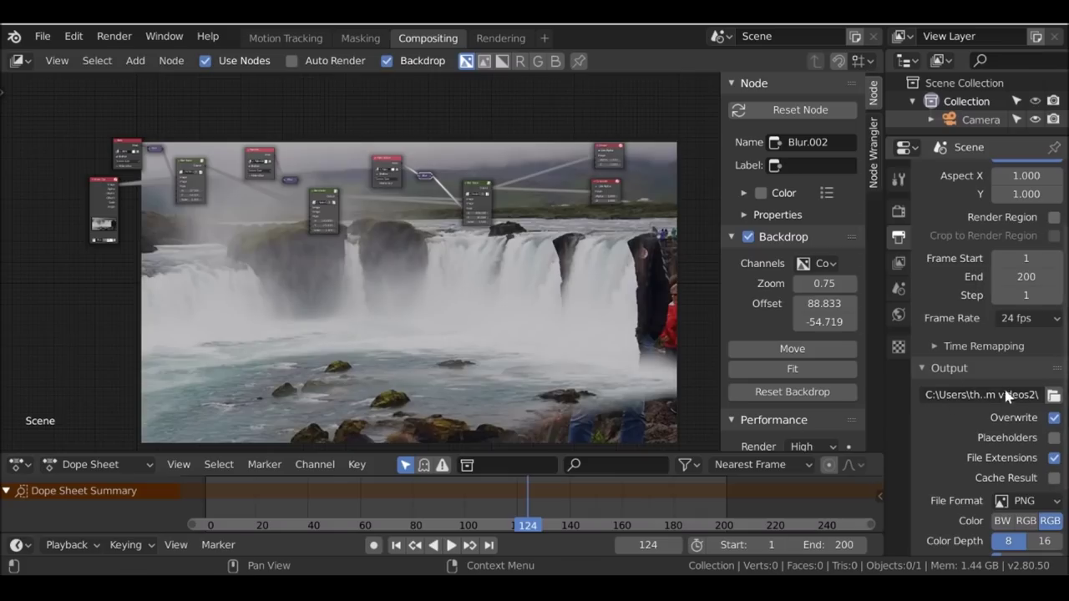
- Change the render output file format to FFmpeg video
{"action": "scroll", "coordinate": [957, 399], "scroll_direction": "down", "scroll_amount": 3}
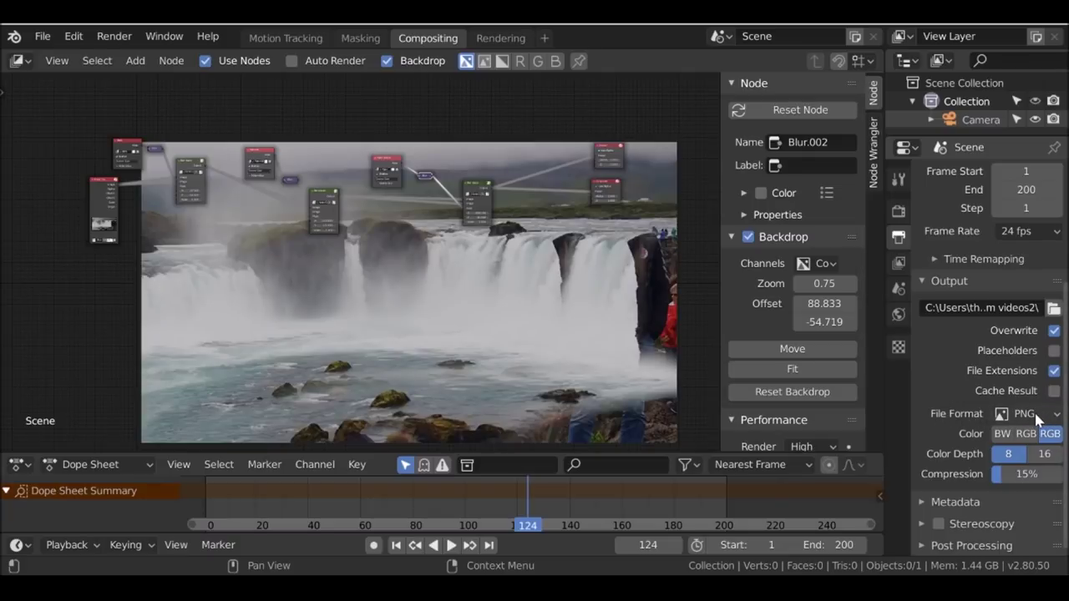
{"action": "left_click", "coordinate": [1056, 415]}
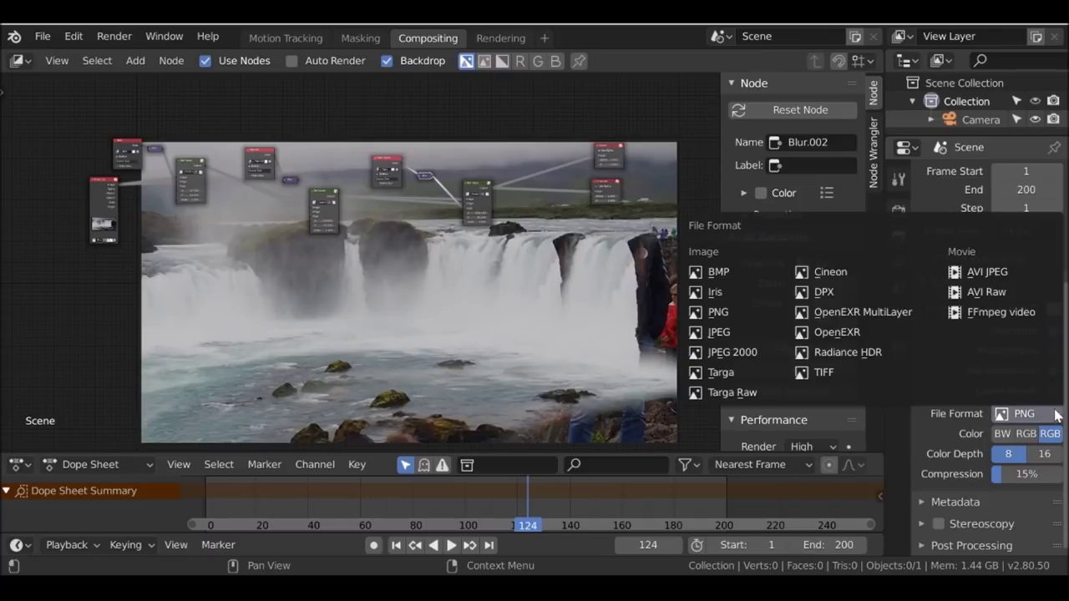
{"action": "left_click", "coordinate": [995, 314]}
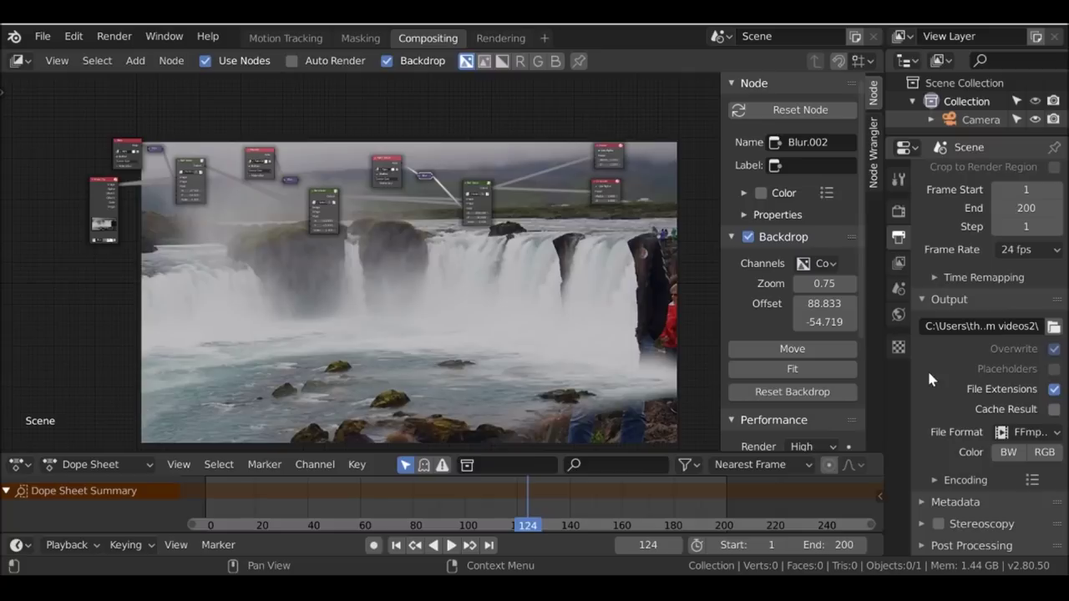
- Expand the output encoding settings and apply the "h264 in MP4" preset
{"action": "left_click", "coordinate": [936, 480]}
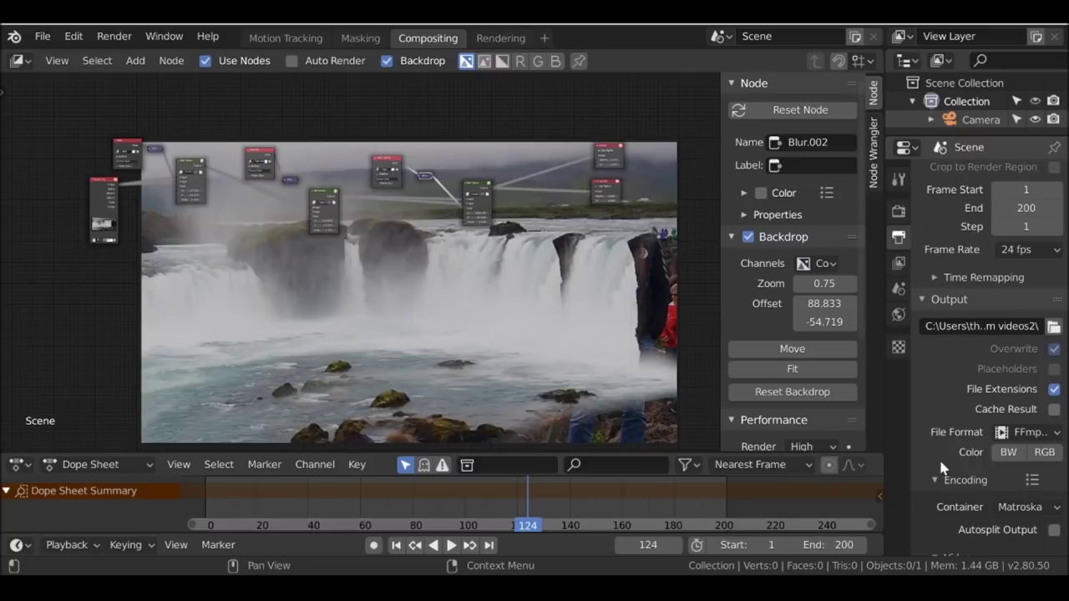
{"action": "scroll", "coordinate": [941, 439], "scroll_direction": "down", "scroll_amount": 5}
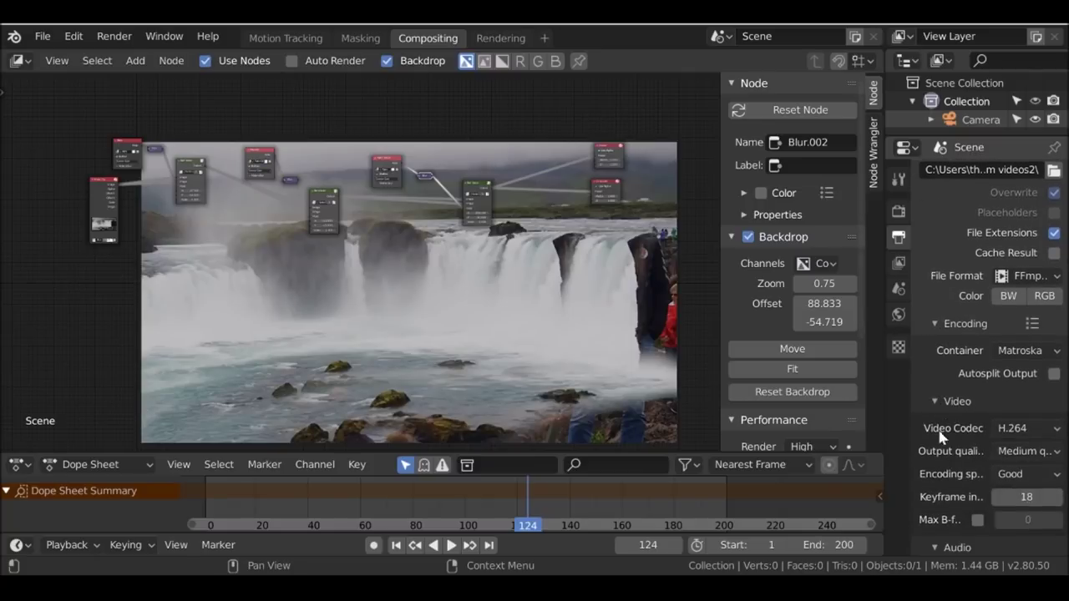
{"action": "left_click", "coordinate": [1032, 325]}
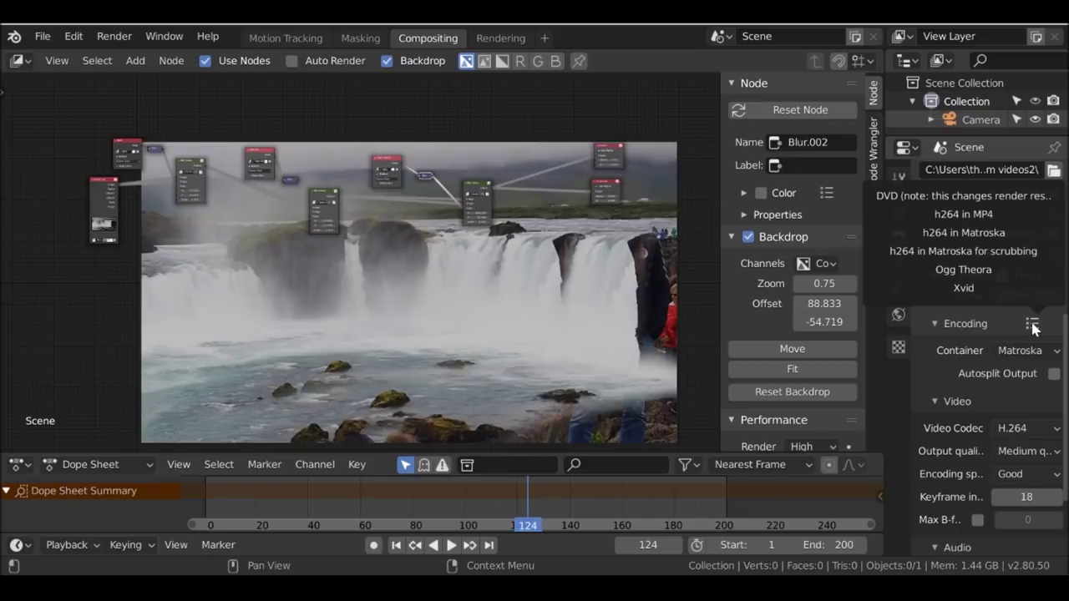
{"action": "left_click", "coordinate": [996, 215]}
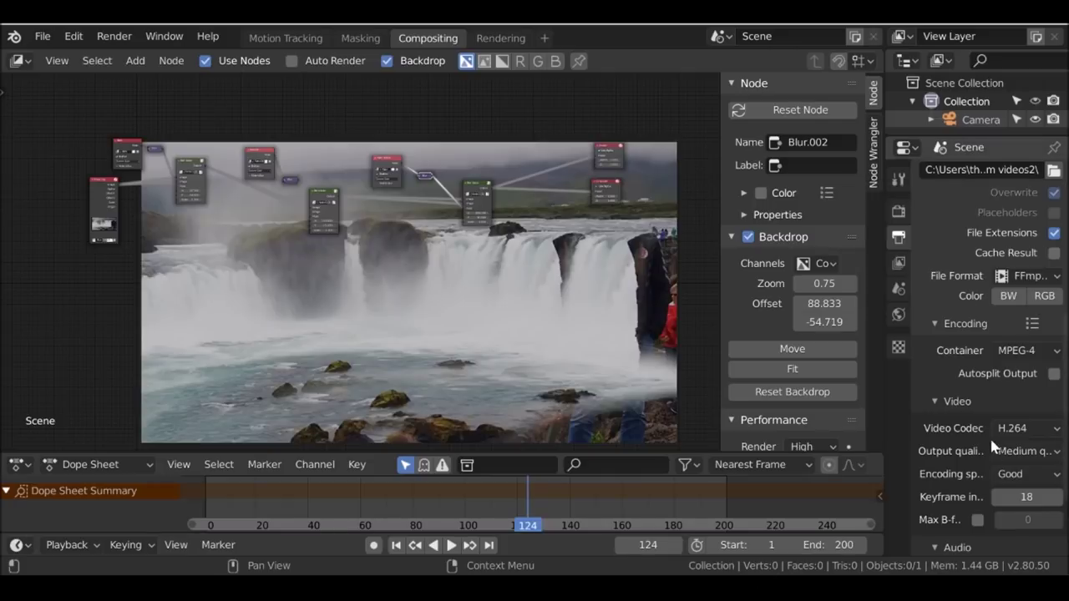
{"action": "scroll", "coordinate": [1006, 414], "scroll_direction": "up", "scroll_amount": 3}
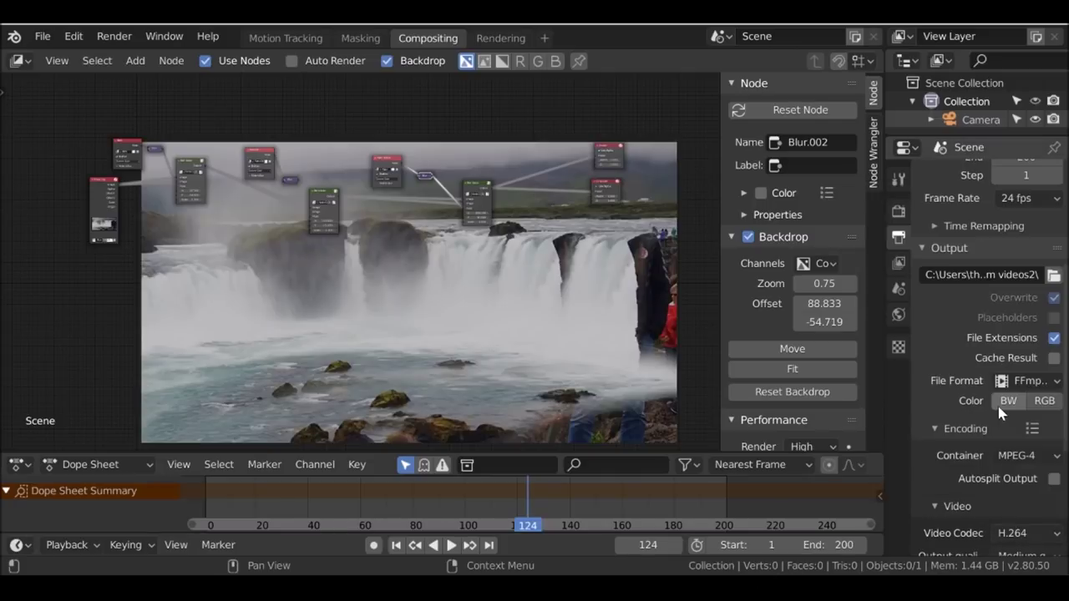
- Set the render display mode to Image Editor and start rendering the animation
{"action": "left_click", "coordinate": [125, 40]}
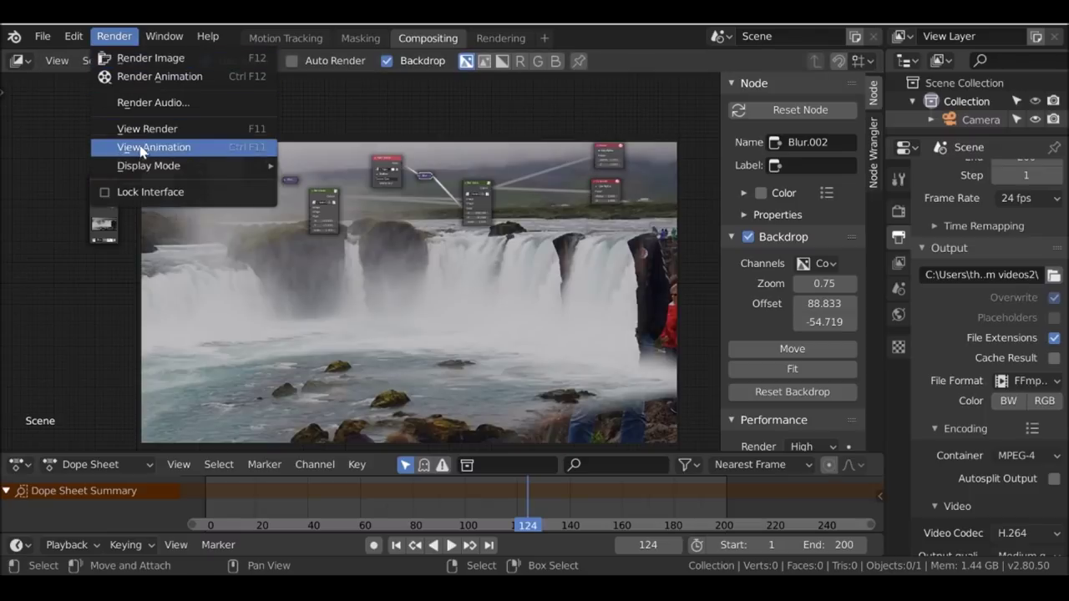
{"action": "mouse_move", "coordinate": [139, 168]}
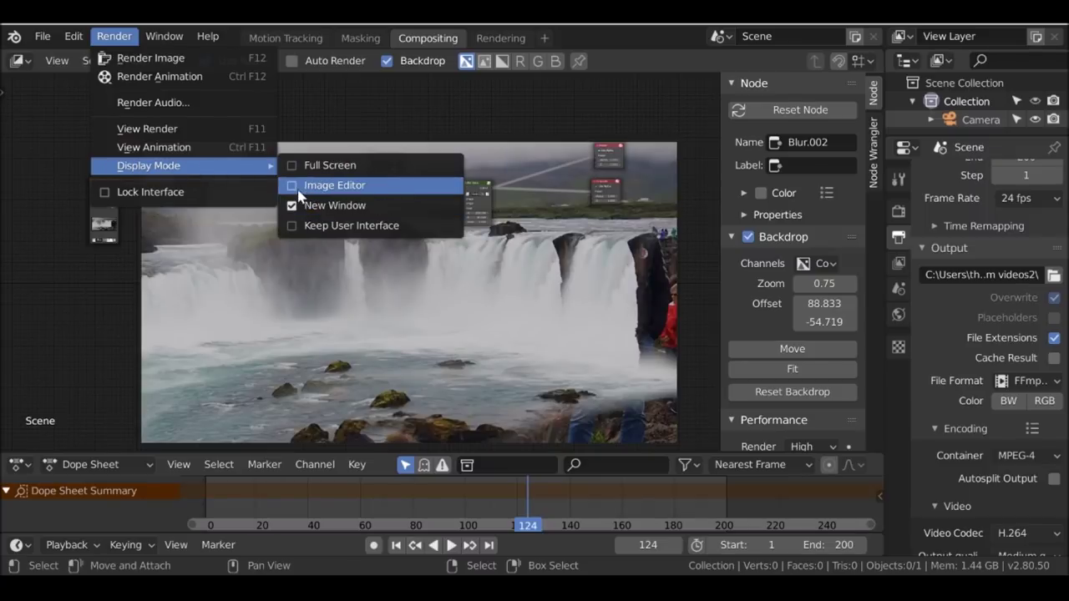
{"action": "left_click", "coordinate": [342, 187]}
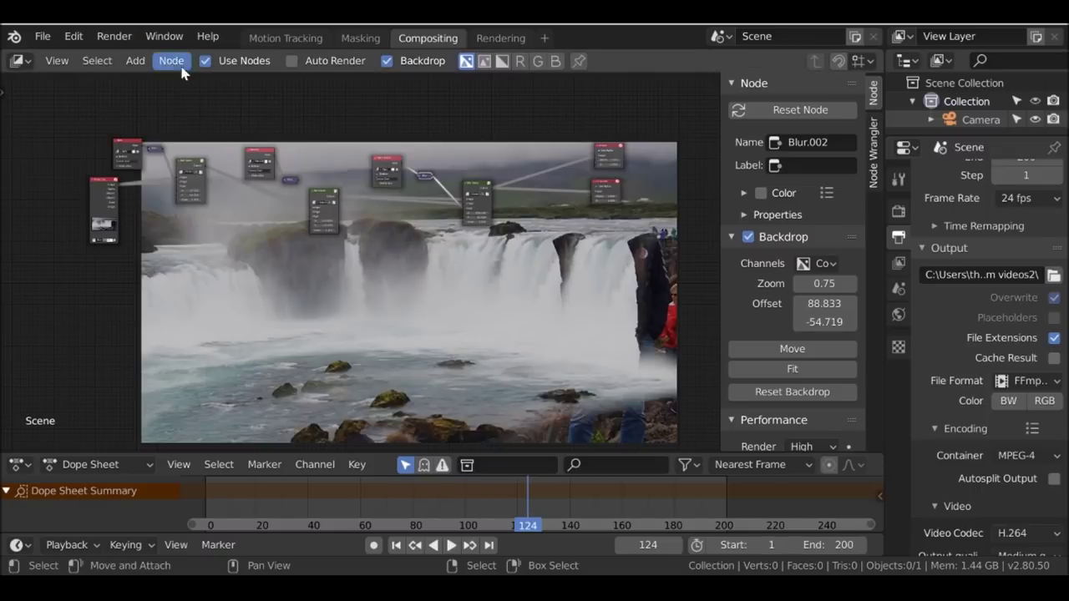
{"action": "left_click", "coordinate": [113, 37]}
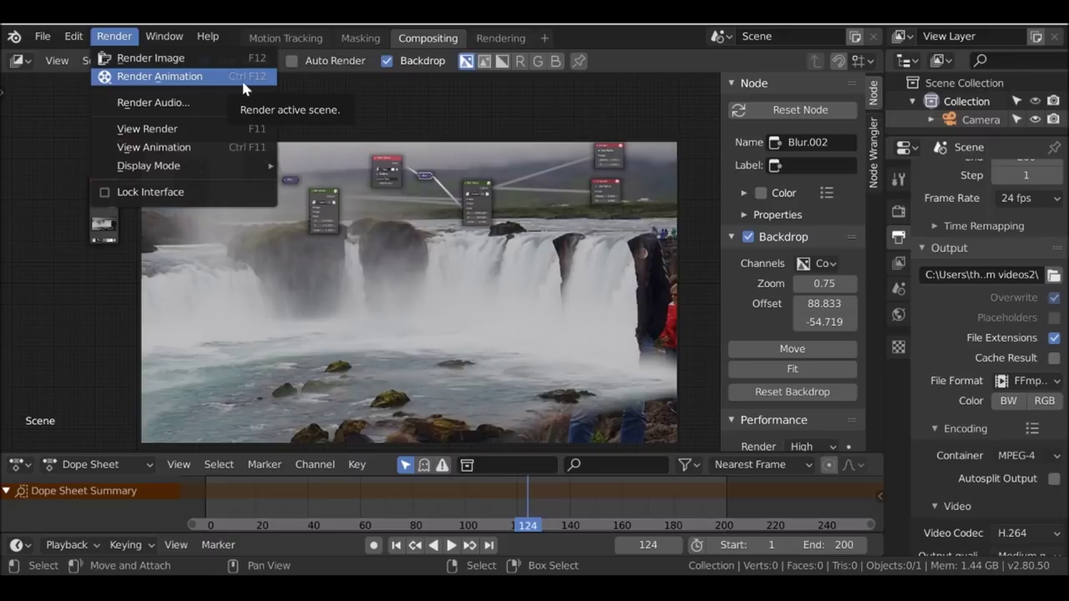
{"action": "left_click", "coordinate": [262, 80]}
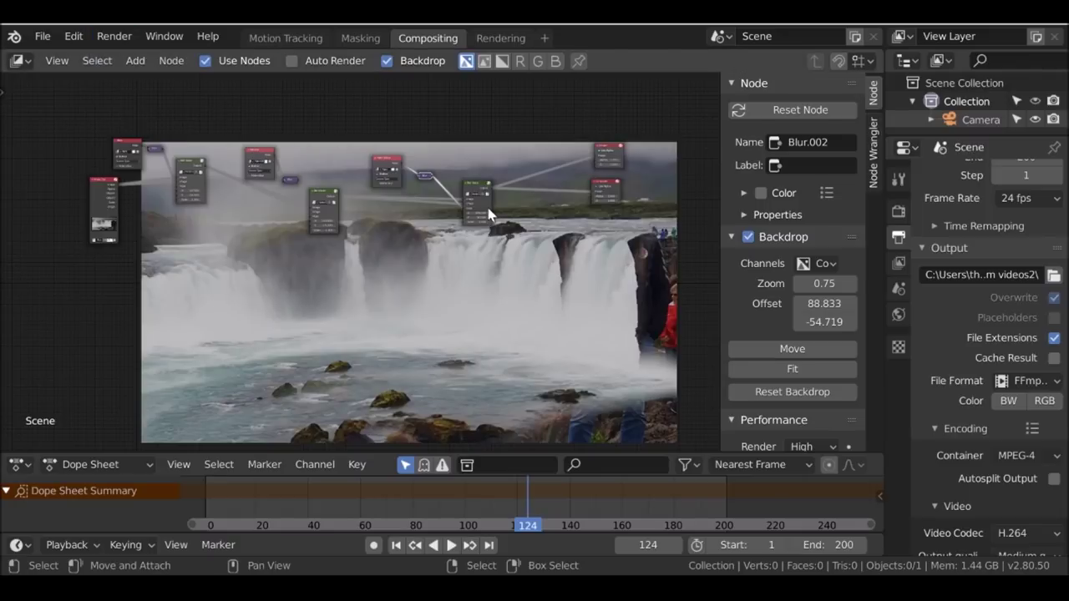